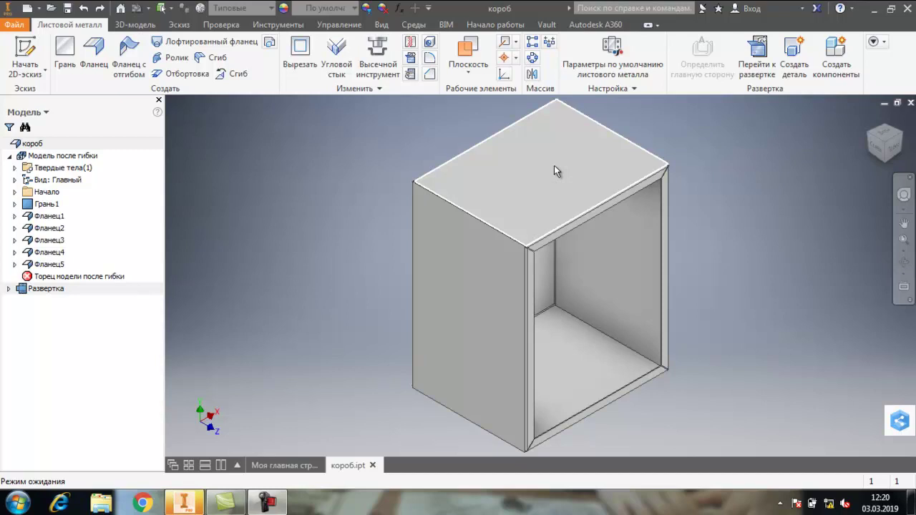
# - Start a new 2D sketch on the top face of the sheet metal box
pyautogui.moveTo(554, 165)
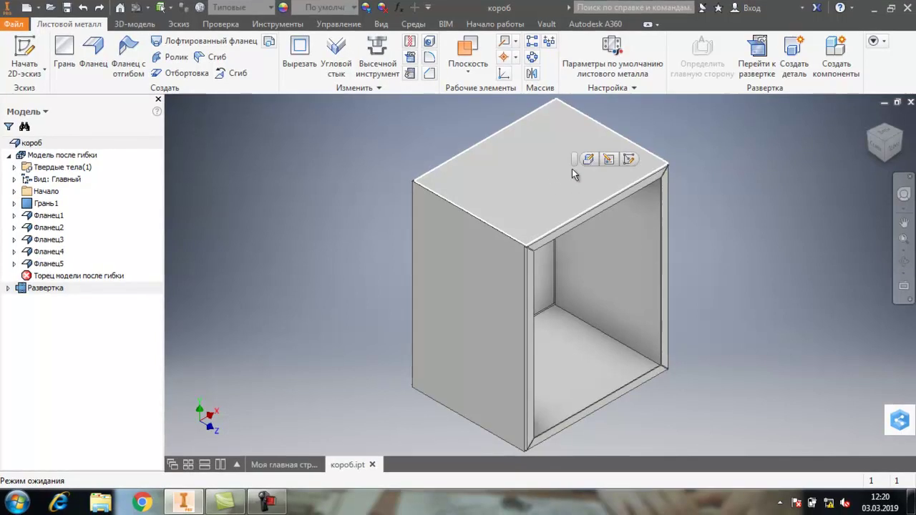
pyautogui.click(572, 169)
pyautogui.click(622, 162)
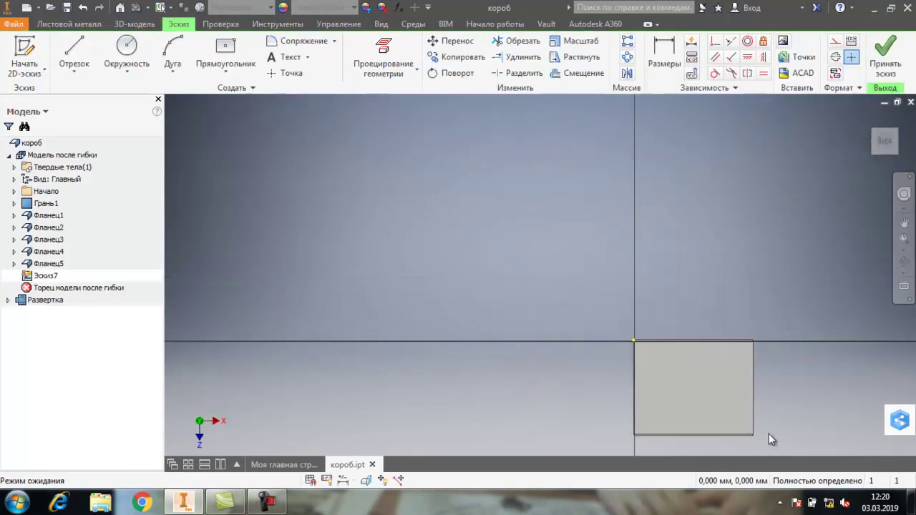
pyautogui.scroll(-6, 769, 434)
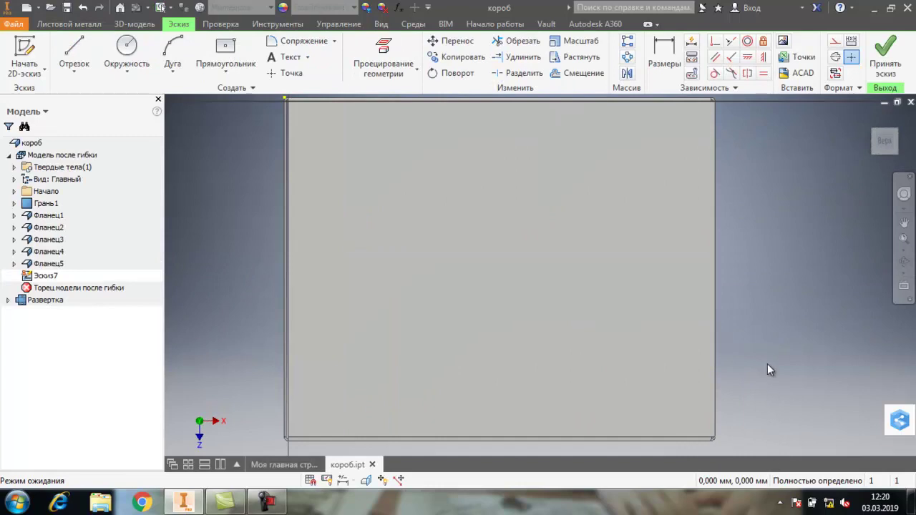
pyautogui.click(226, 50)
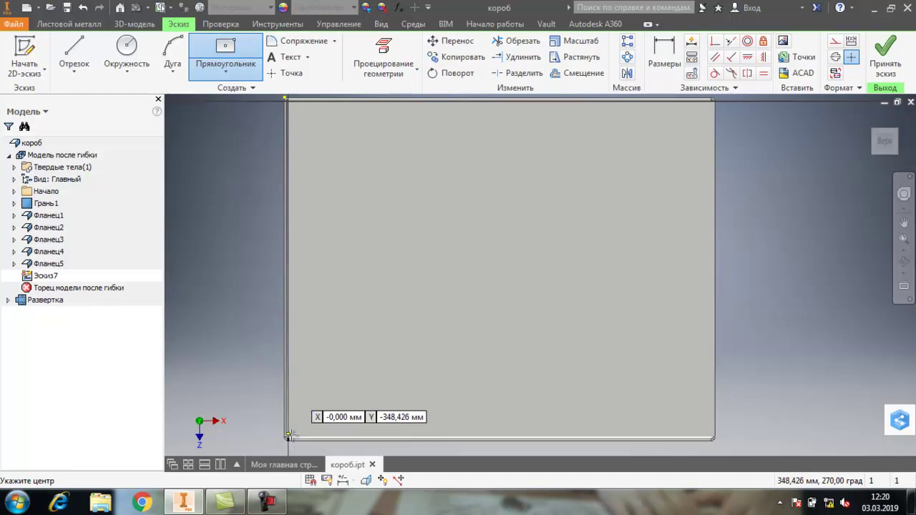
pyautogui.click(288, 436)
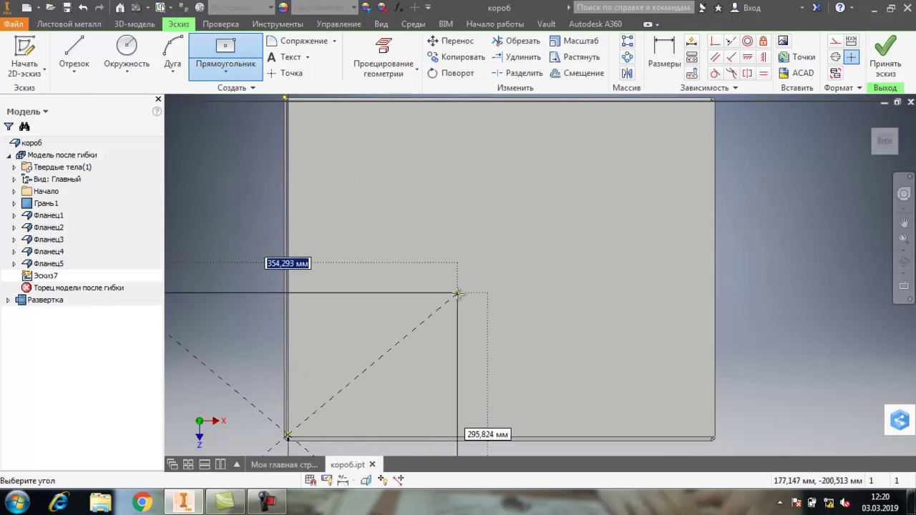
pyautogui.press('Escape')
# - Draw a two-point rectangle from the face's lower-left corner to its right edge, with a height of 290 mm
pyautogui.click(226, 63)
pyautogui.click(250, 93)
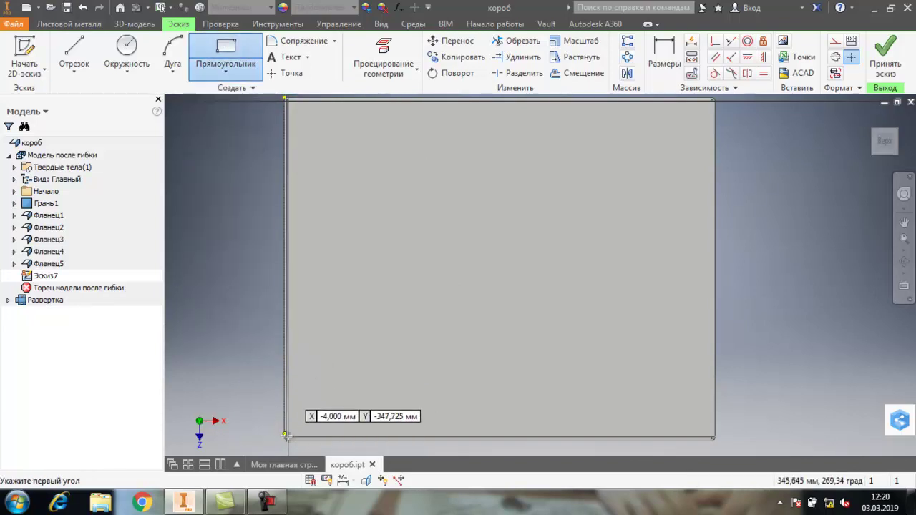
pyautogui.click(290, 436)
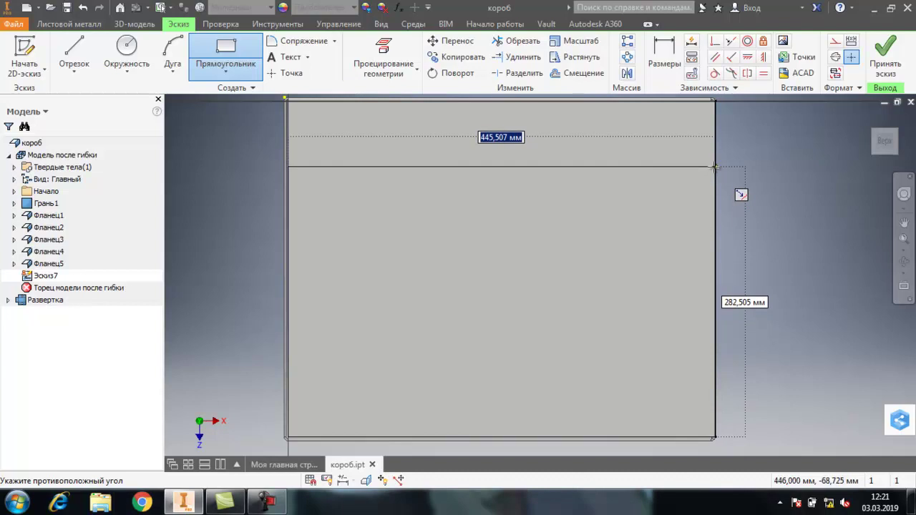
pyautogui.press('Tab')
pyautogui.write('2')
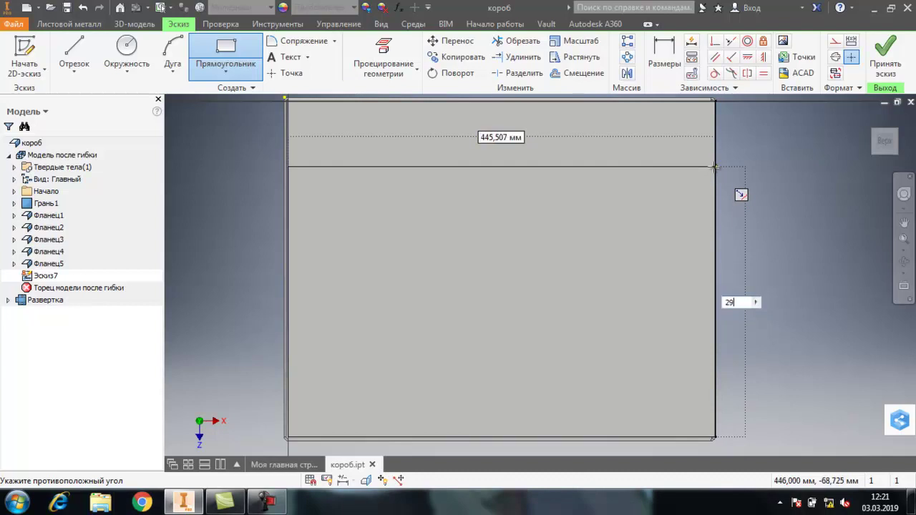
pyautogui.press('Return')
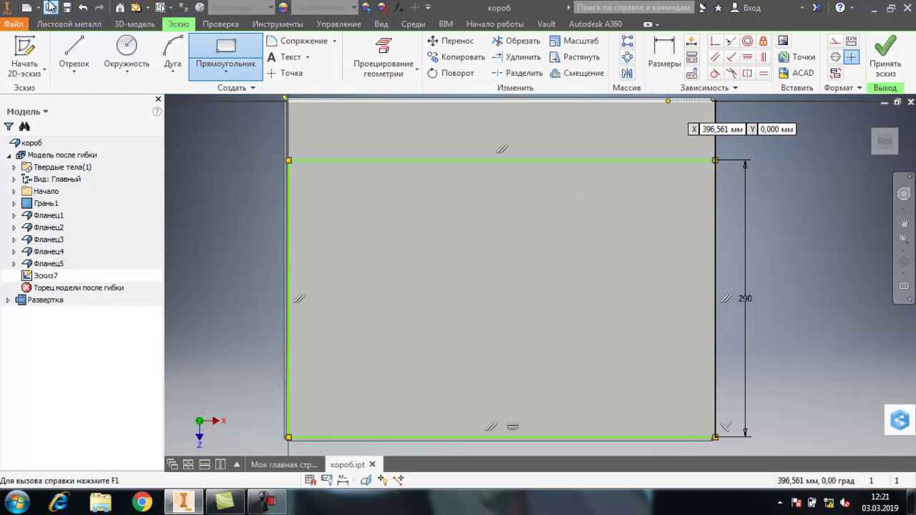
# - Draw a horizontal centerline from the midpoint of the rectangle's left side to just past its right side
pyautogui.click(74, 54)
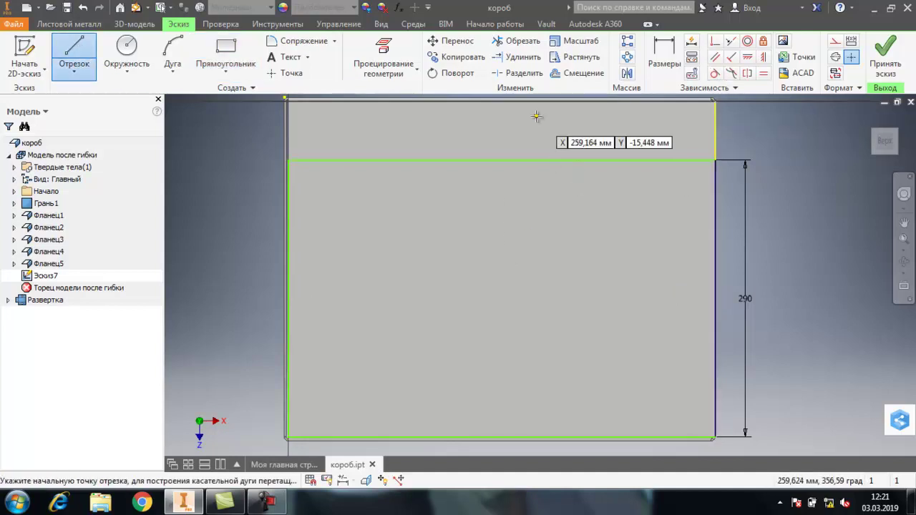
pyautogui.click(837, 57)
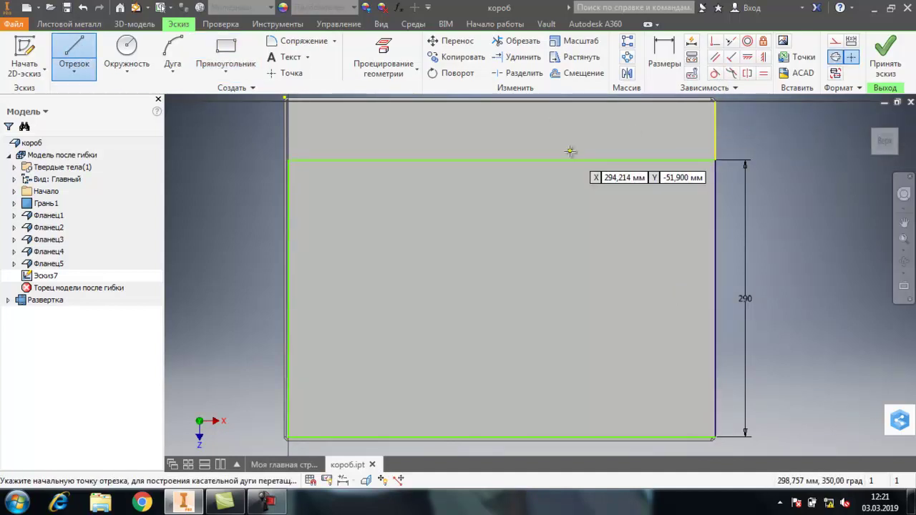
pyautogui.click(289, 299)
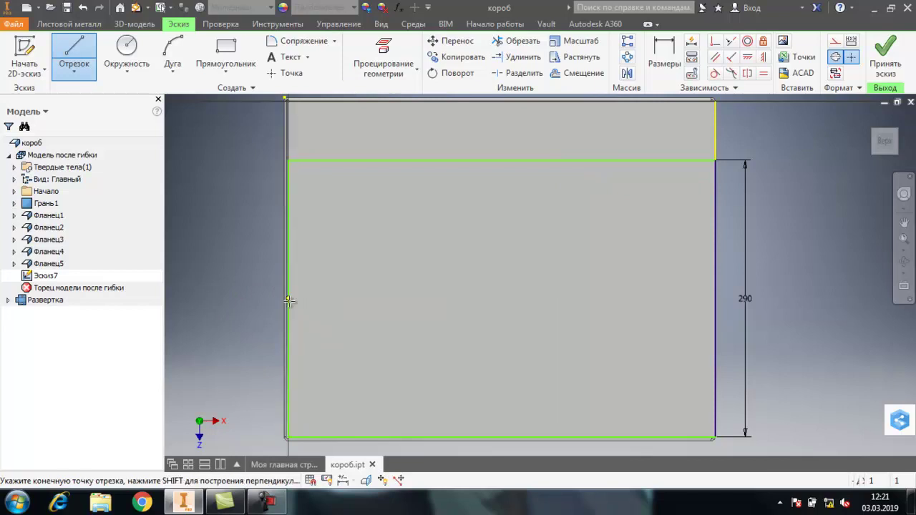
pyautogui.click(744, 299)
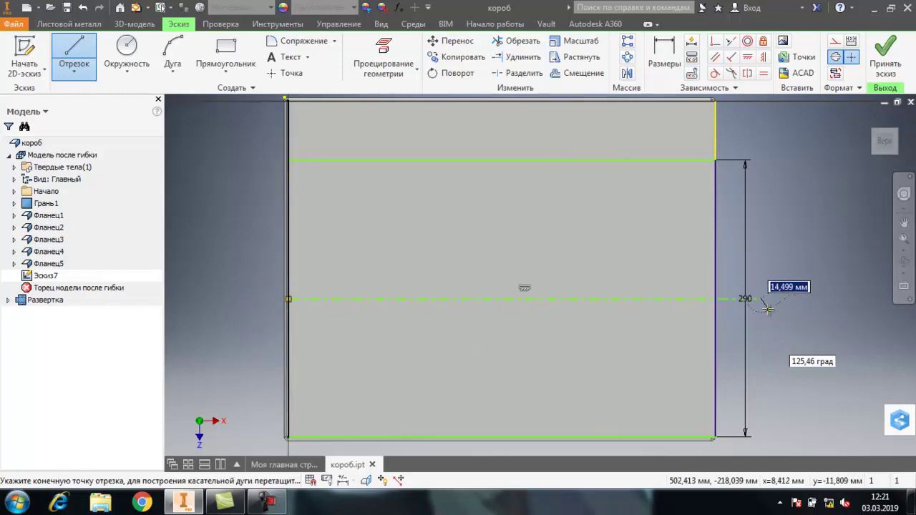
pyautogui.rightClick(770, 310)
pyautogui.click(757, 312)
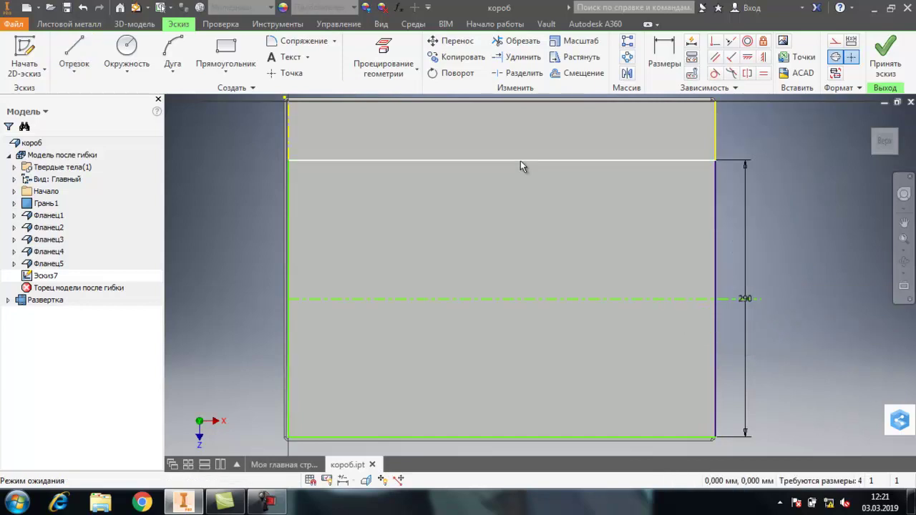
# - Draw a vertical centerline between the rectangle's upper and lower edges, about 247 mm from its left side
pyautogui.click(74, 54)
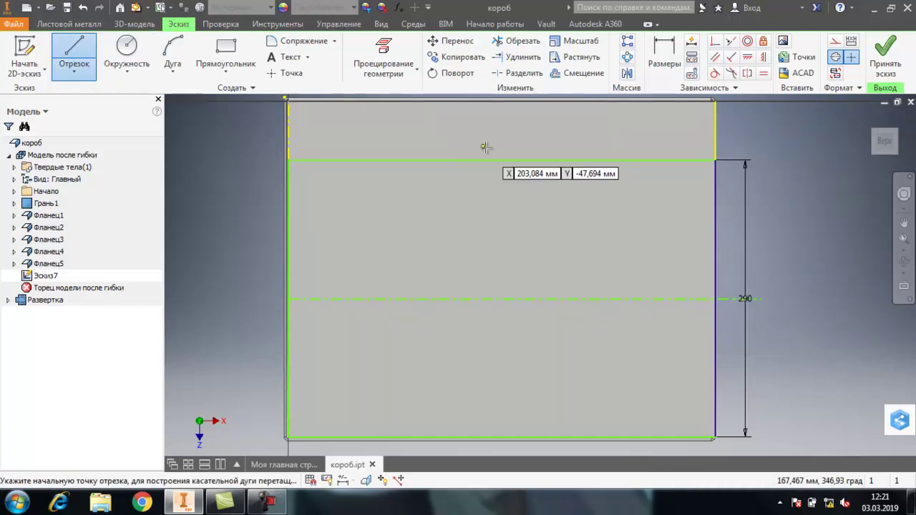
pyautogui.click(525, 161)
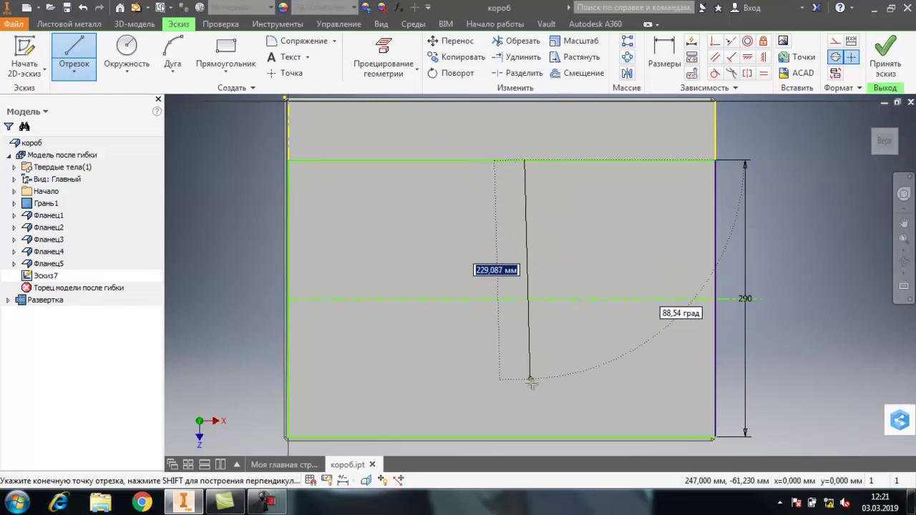
pyautogui.click(525, 429)
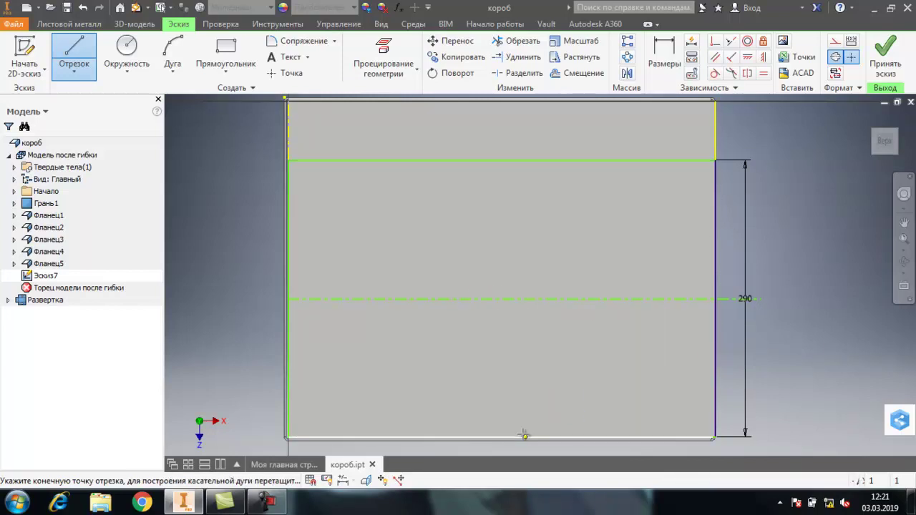
pyautogui.rightClick(563, 395)
pyautogui.click(598, 400)
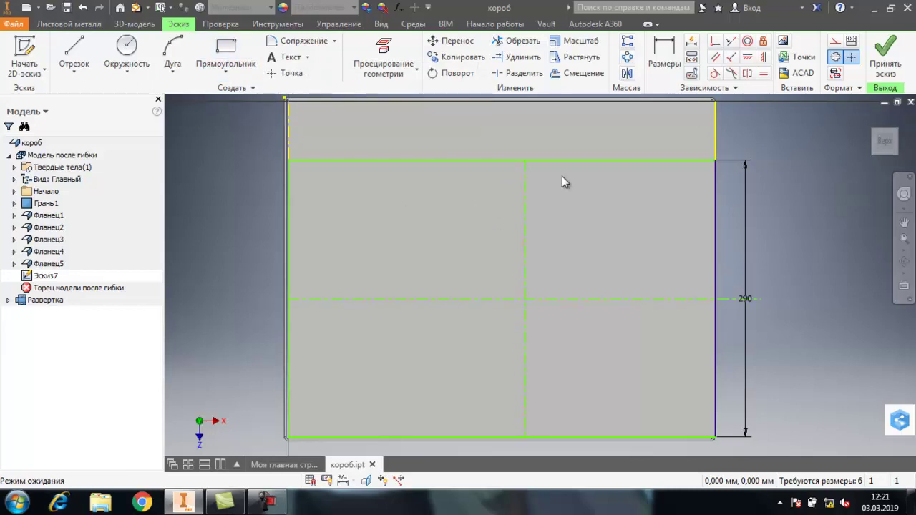
# - Insert the fan drawing image into the sketch and place it beside the box's right edge
pyautogui.click(784, 42)
pyautogui.doubleClick(580, 235)
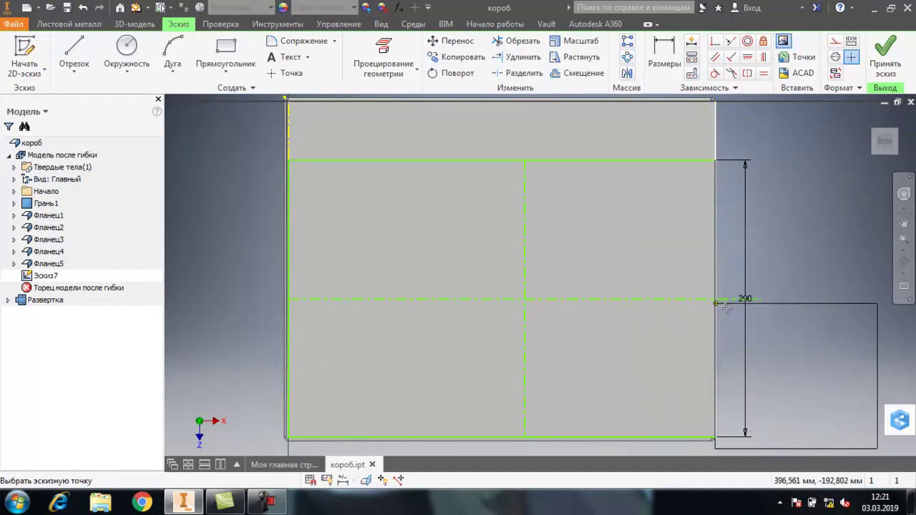
pyautogui.click(749, 284)
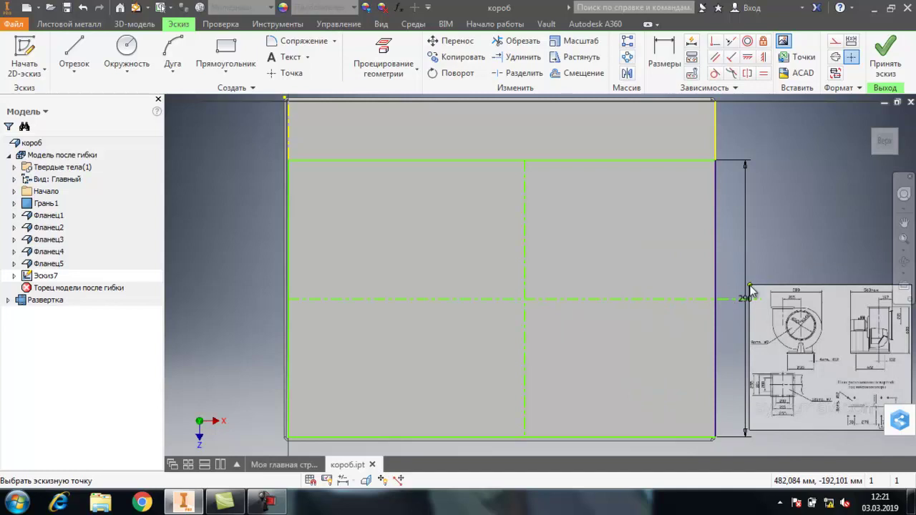
pyautogui.rightClick(749, 284)
pyautogui.click(794, 286)
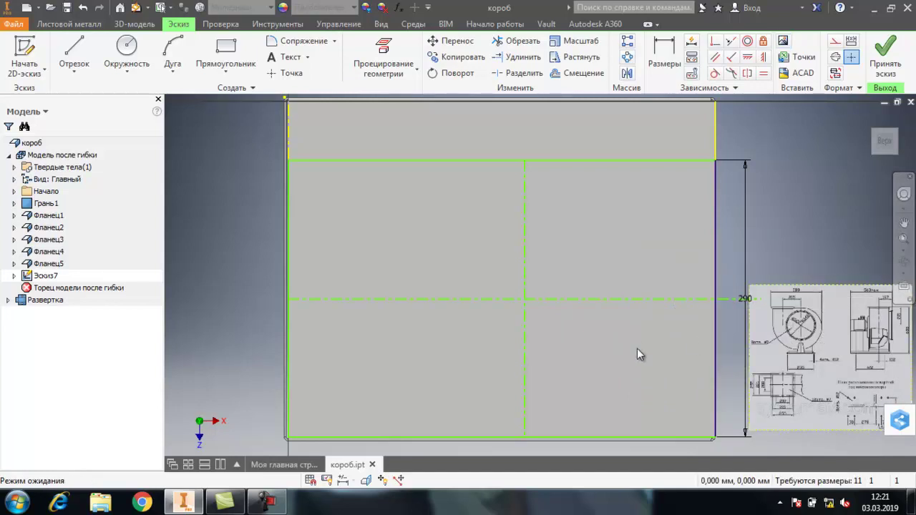
# - Examine the square outlet flange view in the inserted fan drawing for its dimensions and hole layout
pyautogui.scroll(-5, 802, 368)
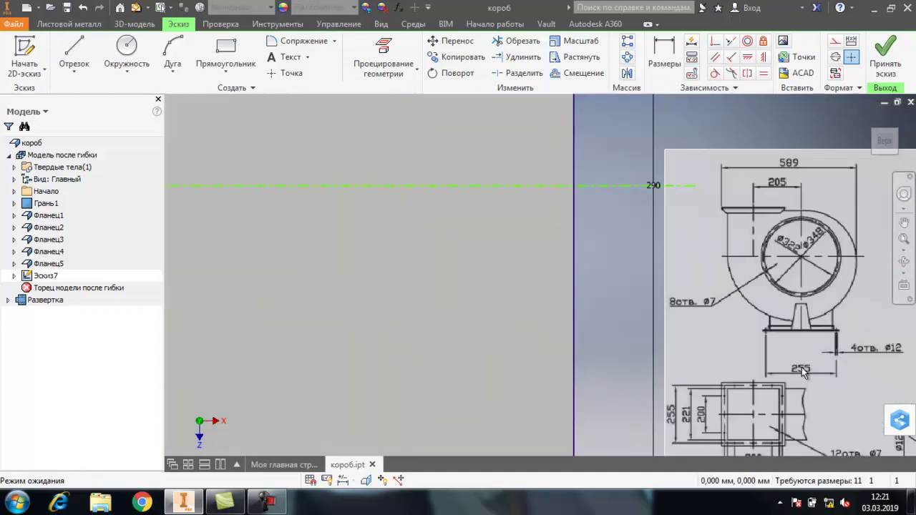
pyautogui.press('F2')
pyautogui.moveTo(801, 367)
pyautogui.mouseDown()
pyautogui.moveTo(418, 209)
pyautogui.moveTo(482, 284)
pyautogui.moveTo(527, 298)
pyautogui.mouseUp()
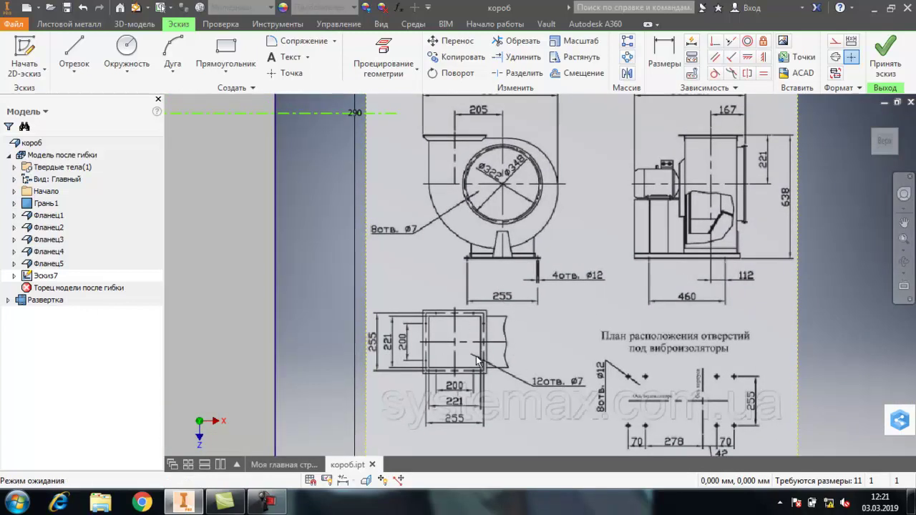
pyautogui.scroll(-2, 431, 373)
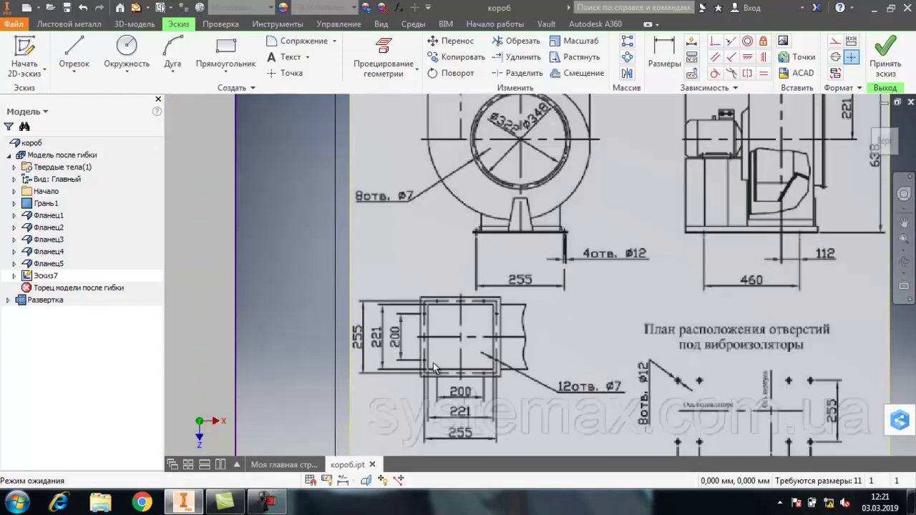
pyautogui.scroll(-3, 433, 362)
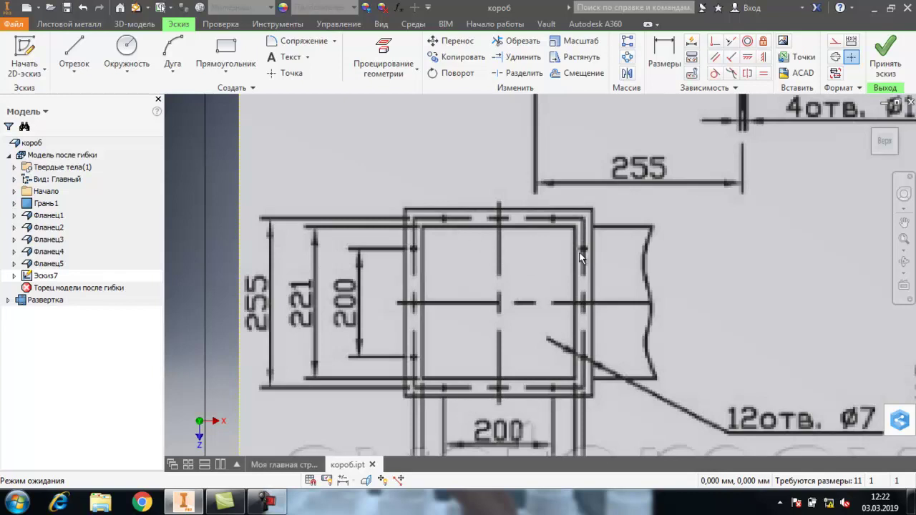
pyautogui.moveTo(579, 258)
pyautogui.moveTo(313, 318)
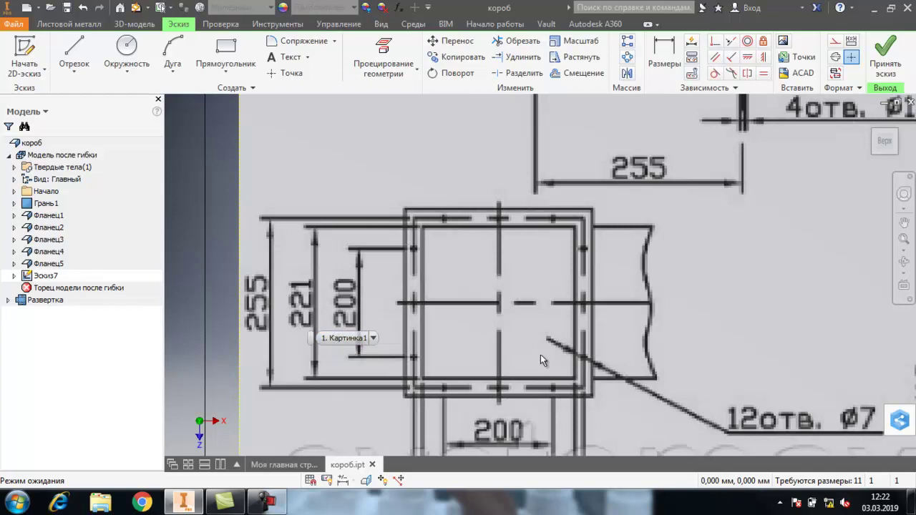
pyautogui.scroll(-10, 501, 302)
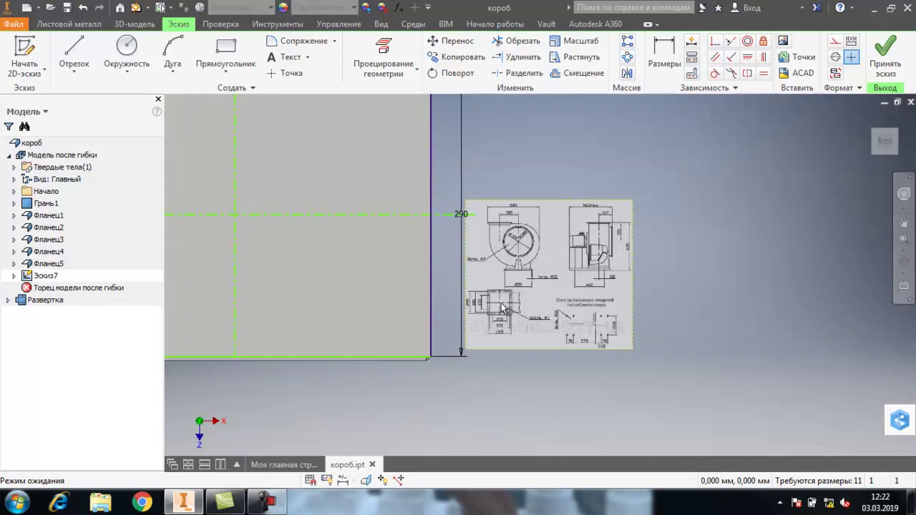
# - Draw a 221 × 221 mm center rectangle at the intersection of the two centerlines
pyautogui.click(246, 71)
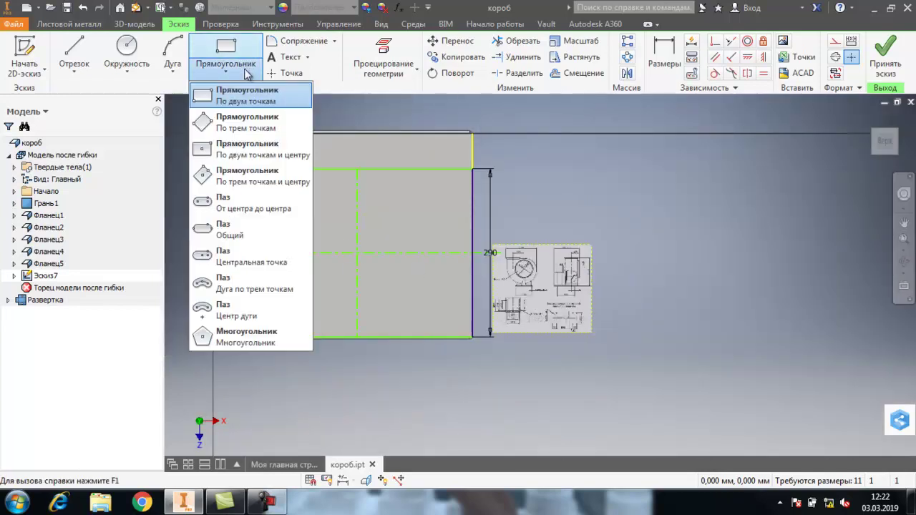
pyautogui.click(244, 150)
pyautogui.click(356, 252)
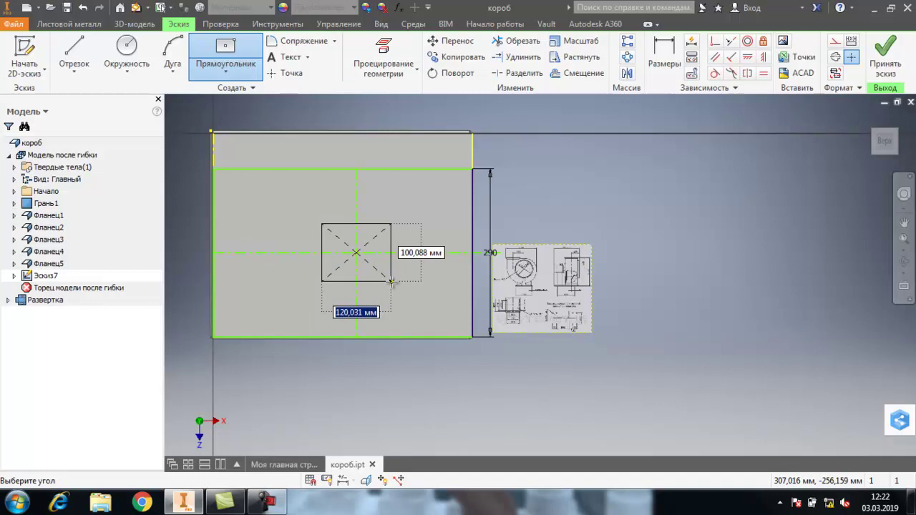
pyautogui.write('221')
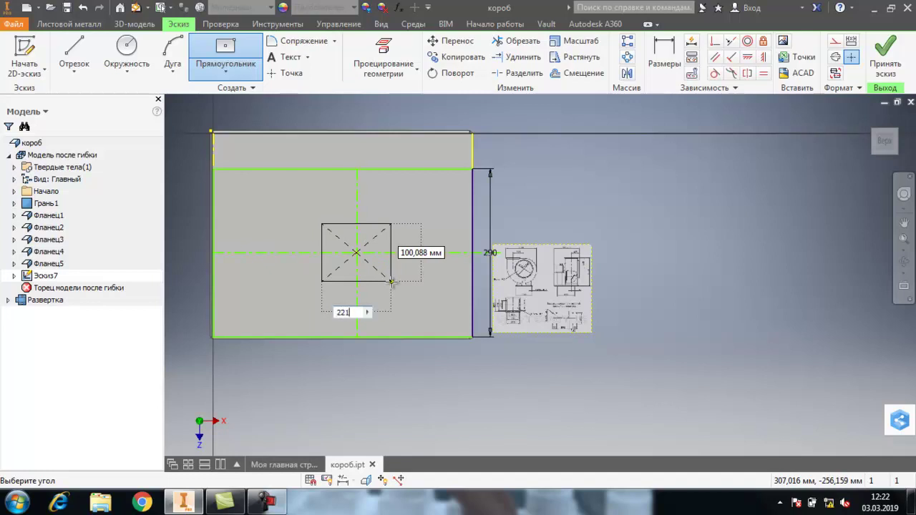
pyautogui.press('Tab')
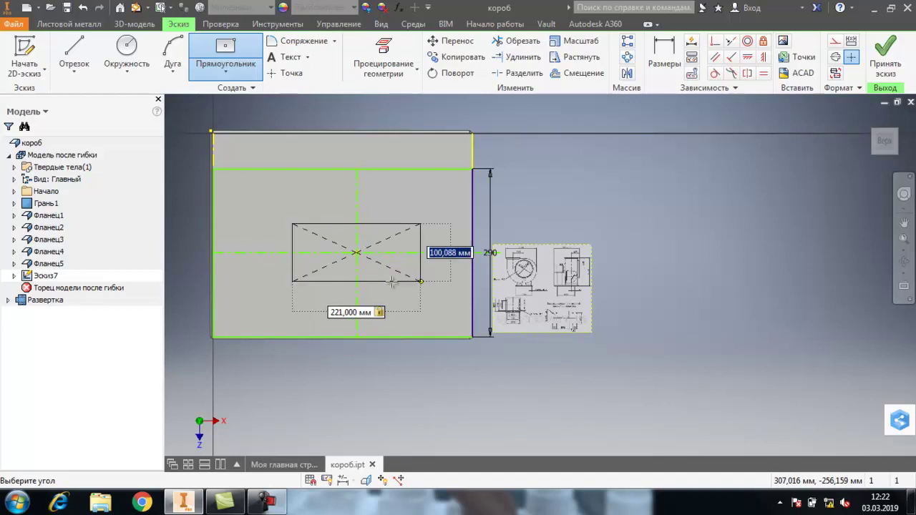
pyautogui.write('221')
pyautogui.press('Return')
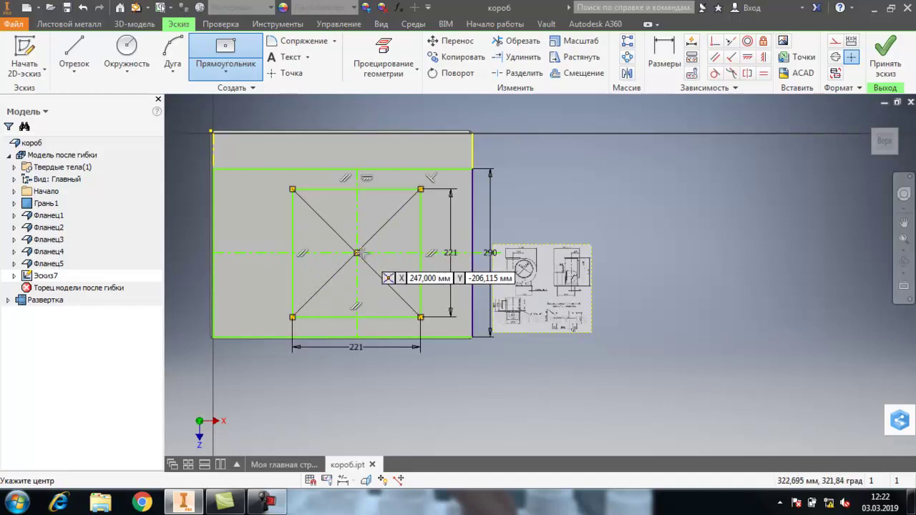
# - Draw a 255 × 255 mm center rectangle at the intersection of the two centerlines
pyautogui.click(356, 252)
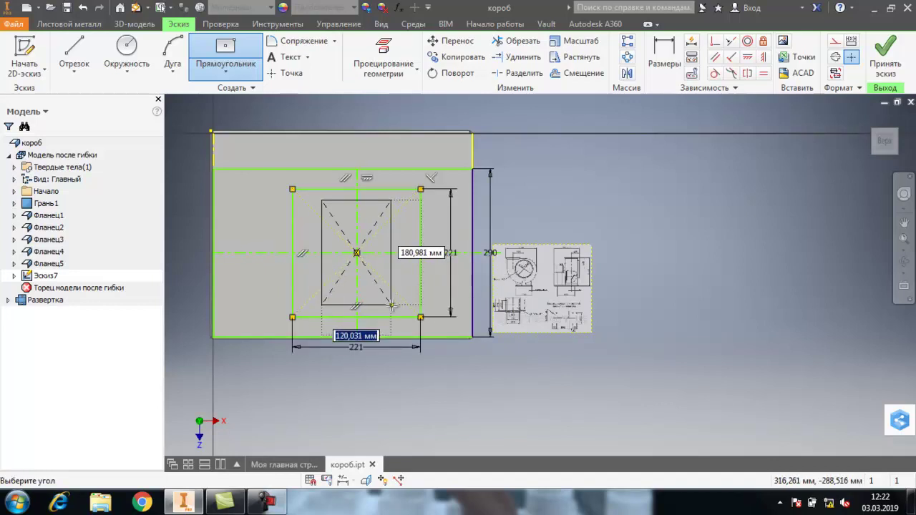
pyautogui.write('255')
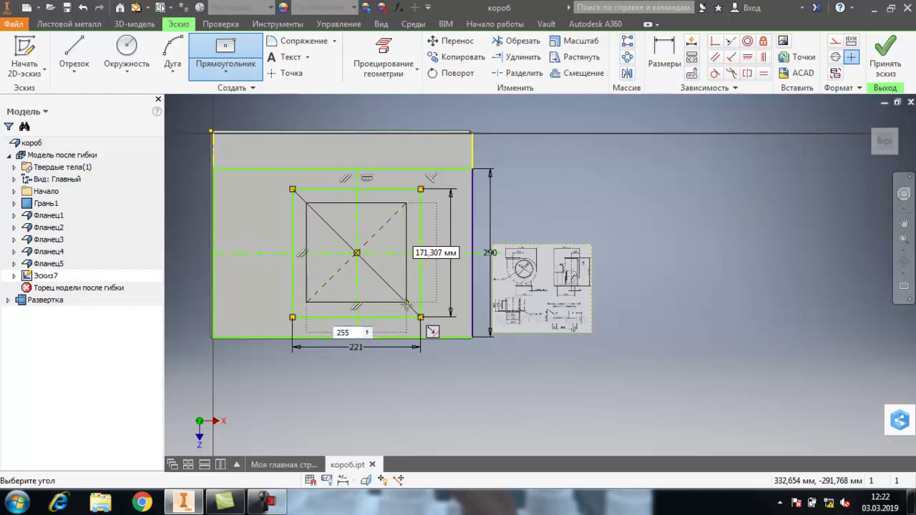
pyautogui.press('Tab')
pyautogui.write('2')
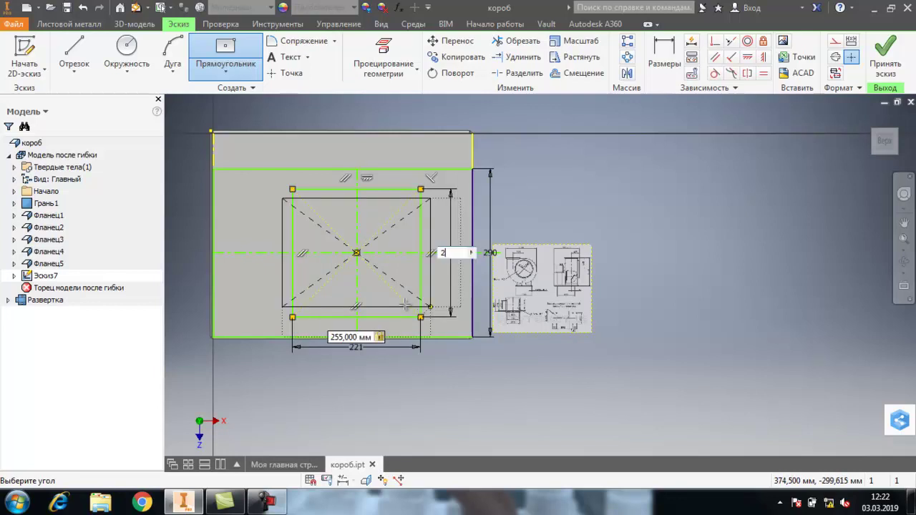
pyautogui.write('55')
pyautogui.press('Return')
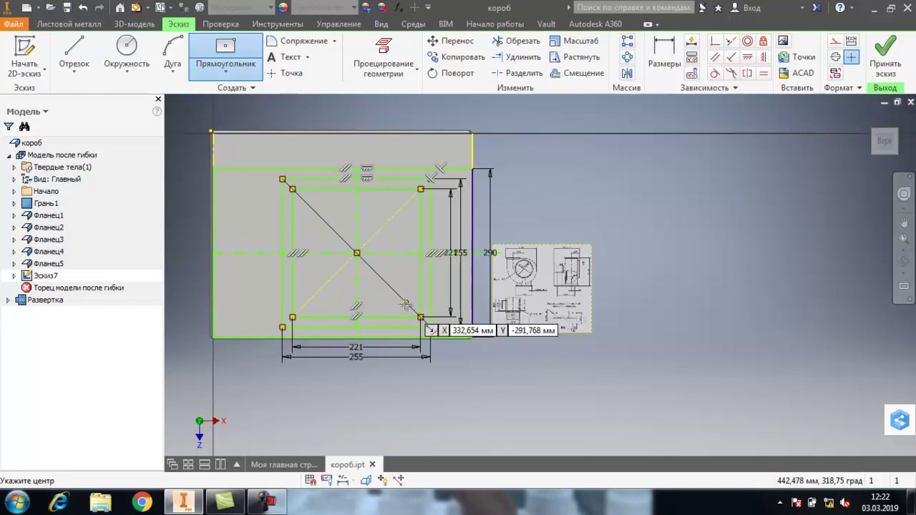
# - Draw a 200 × 200 mm center rectangle on the same center point as the other two squares
pyautogui.click(356, 253)
pyautogui.write('200')
pyautogui.press('Tab')
pyautogui.write('2')
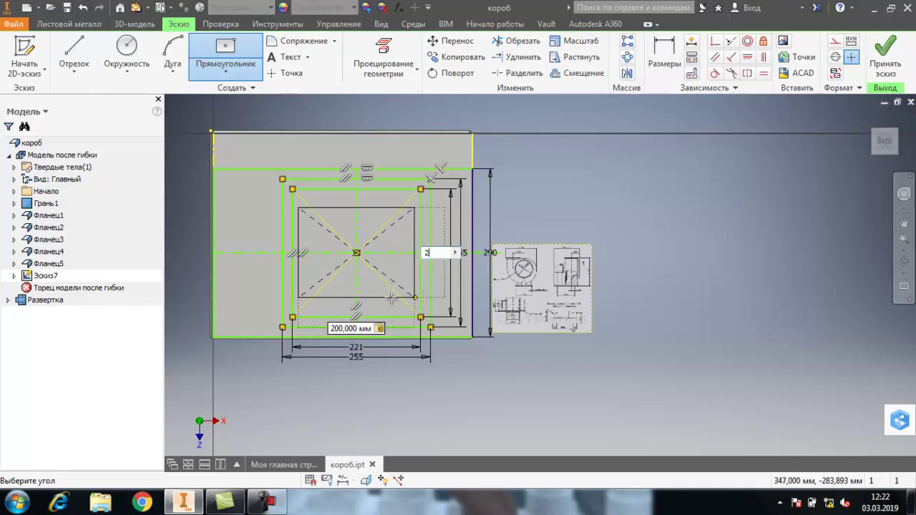
pyautogui.write('00')
pyautogui.press('Return')
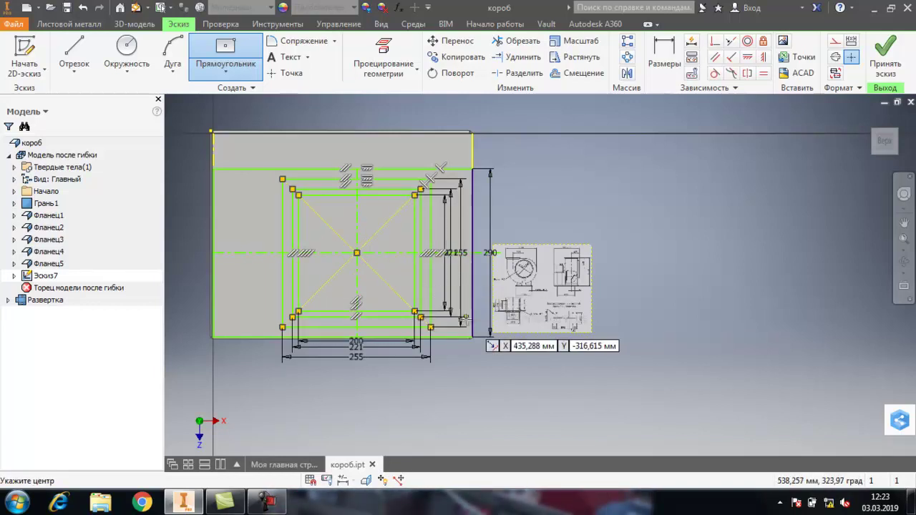
pyautogui.press('Escape')
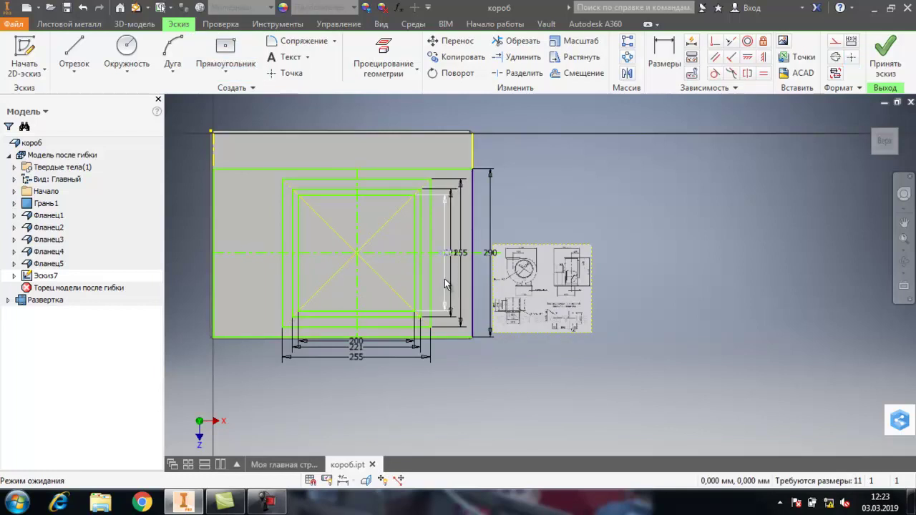
# - Delete the innermost square's 200 mm dimensions and extend its upper edge and upper side ends to the 255 mm square
pyautogui.click(366, 339)
pyautogui.press('Delete')
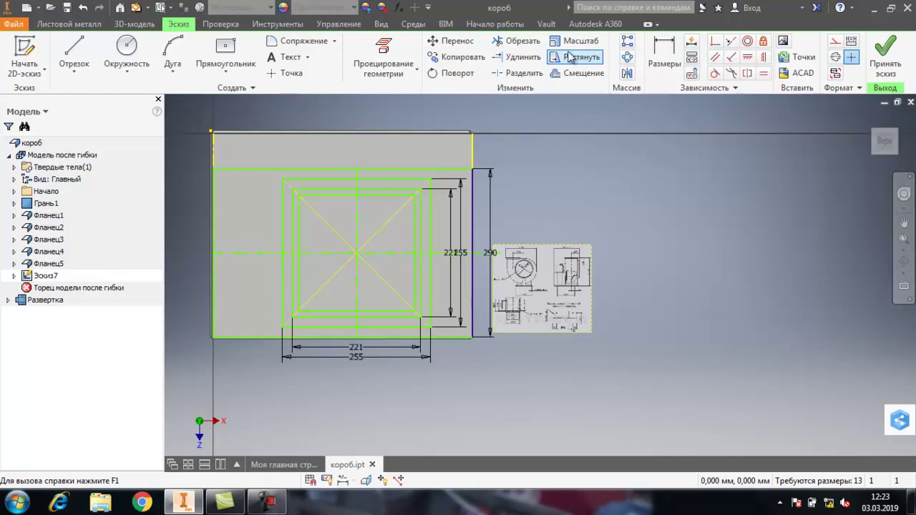
pyautogui.click(518, 63)
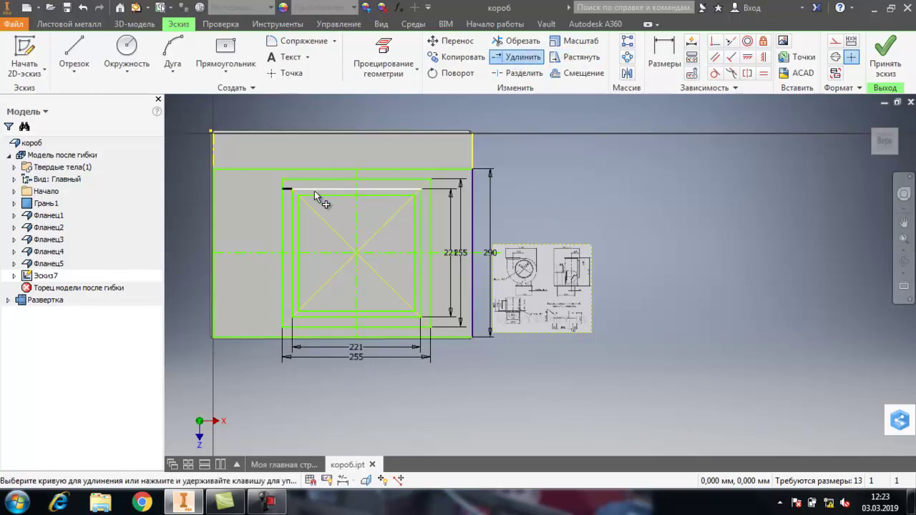
pyautogui.scroll(3, 312, 194)
pyautogui.click(303, 193)
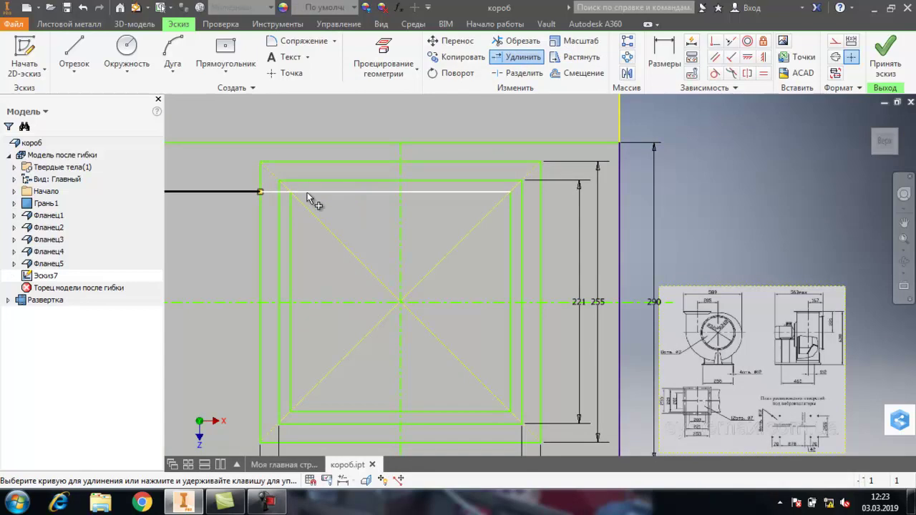
pyautogui.click(487, 193)
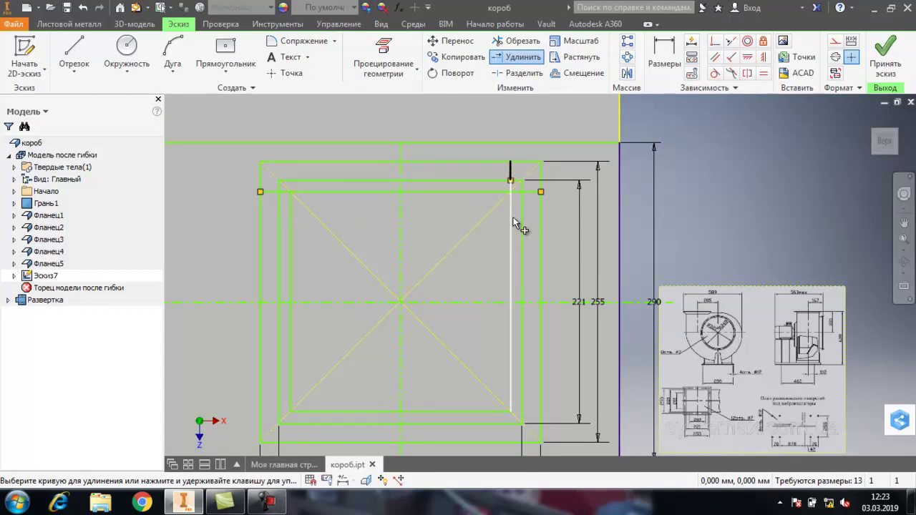
pyautogui.click(512, 185)
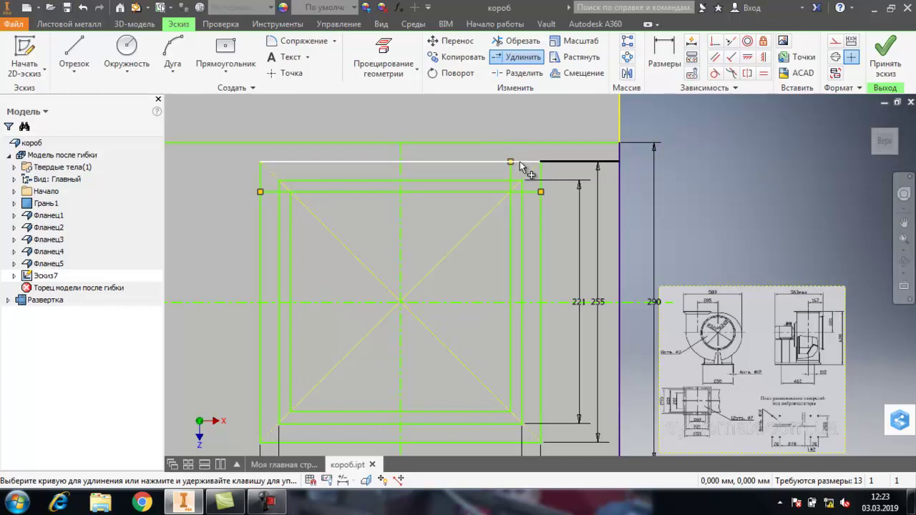
pyautogui.click(292, 247)
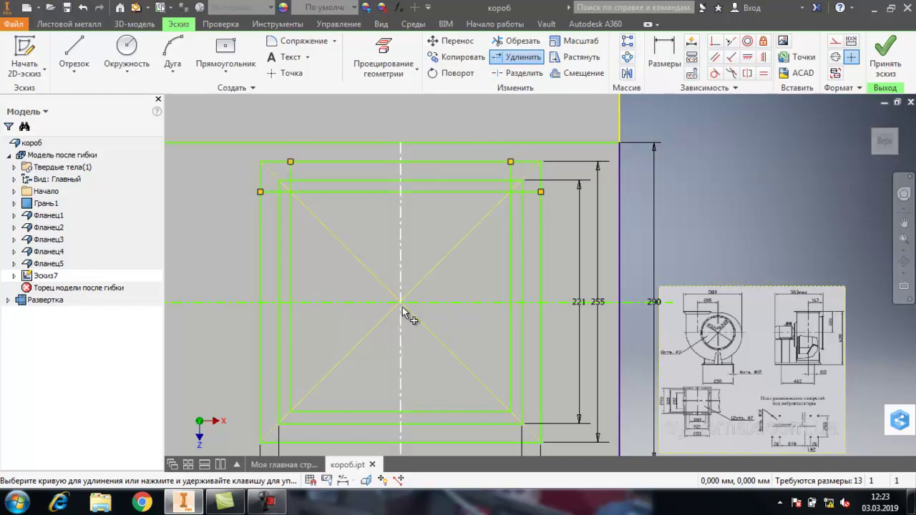
# - Extend the innermost square's lower edge and lower side ends to the 255 mm square
pyautogui.click(522, 407)
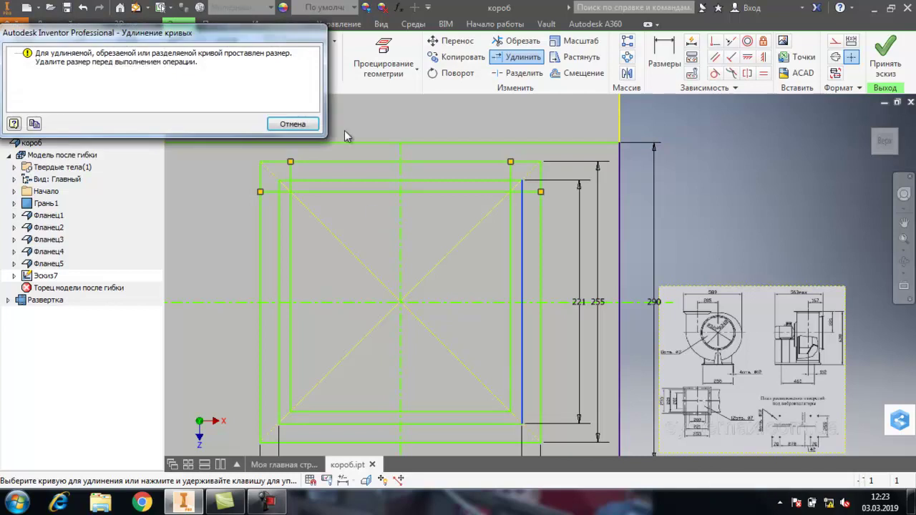
pyautogui.click(508, 358)
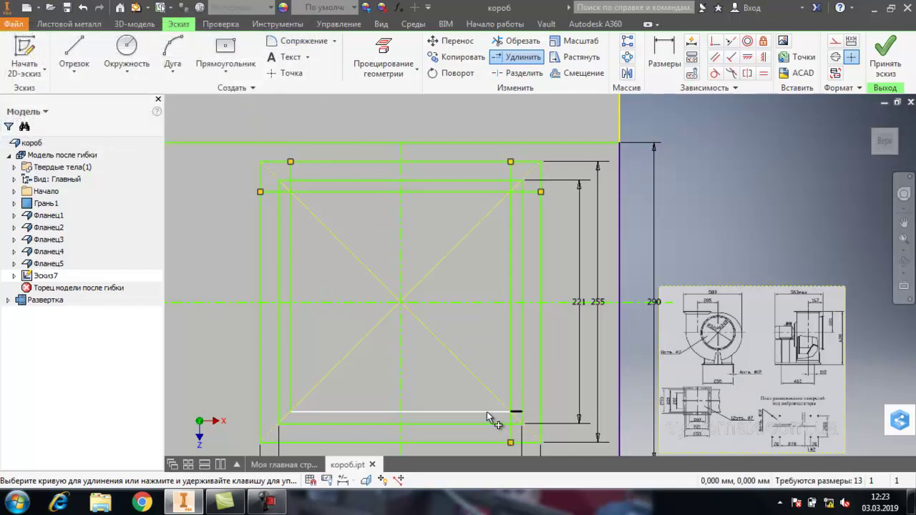
pyautogui.click(487, 412)
pyautogui.click(442, 411)
pyautogui.click(291, 362)
pyautogui.click(313, 412)
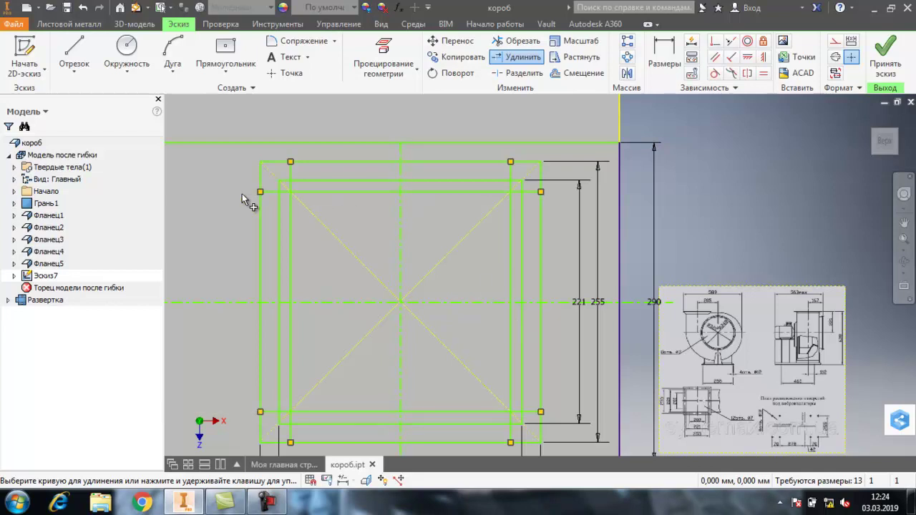
pyautogui.press('Escape')
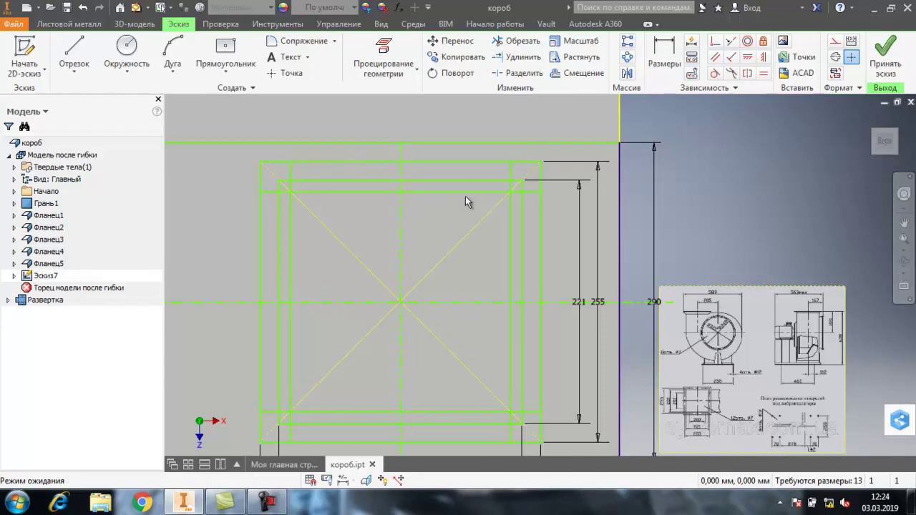
# - Trim away the middle portions of the innermost square's four extended lines, keeping only the short segments at the corners
pyautogui.click(515, 41)
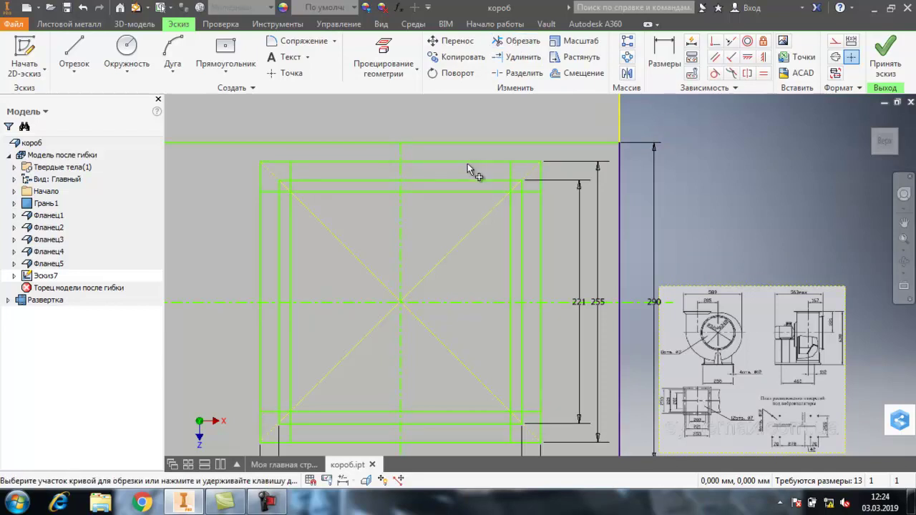
pyautogui.click(467, 192)
pyautogui.click(363, 191)
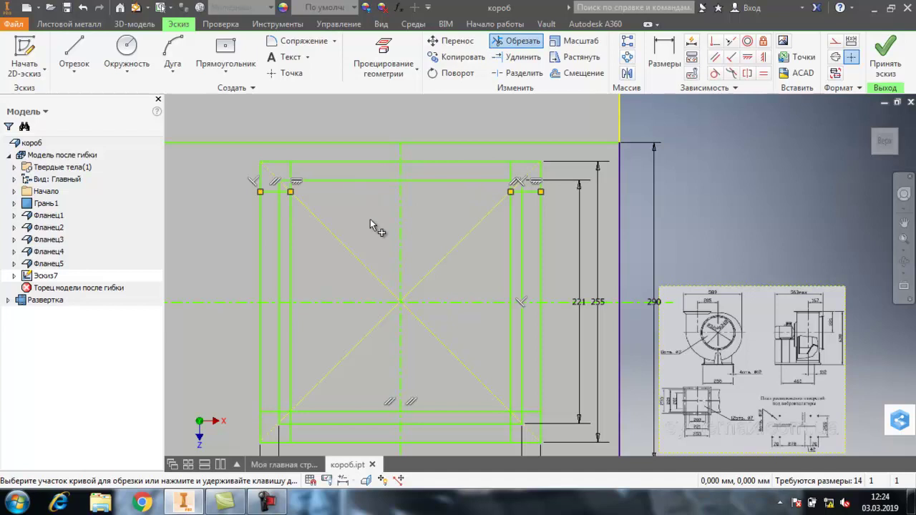
pyautogui.click(340, 411)
pyautogui.click(452, 412)
pyautogui.click(513, 379)
pyautogui.click(512, 281)
pyautogui.click(290, 265)
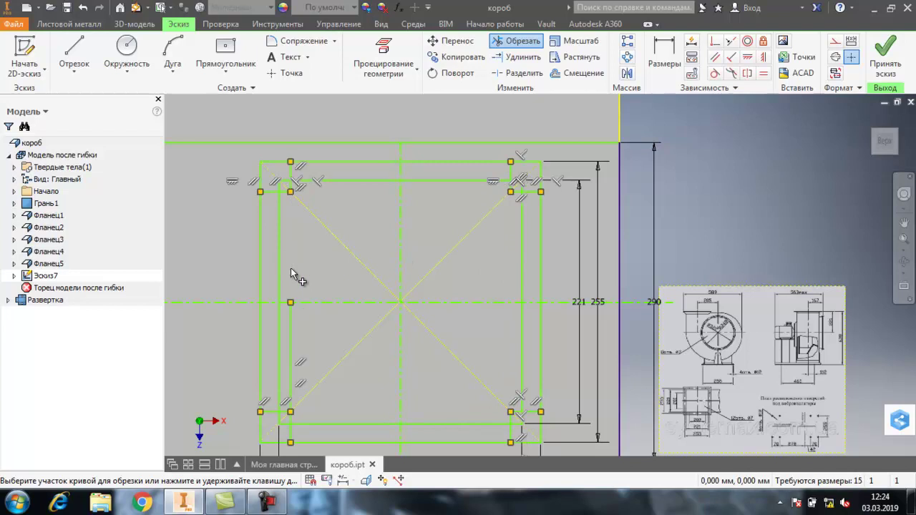
pyautogui.click(291, 352)
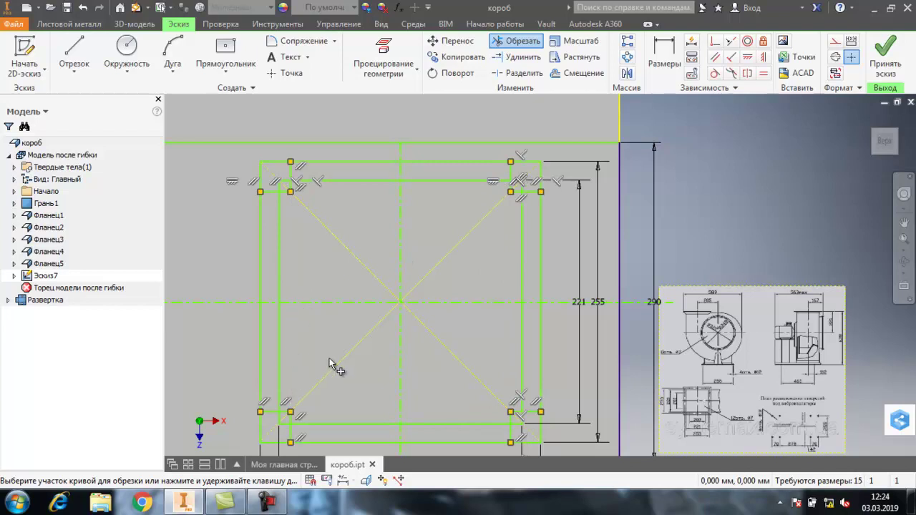
# - Trim the short line segments that lie inside the 221 mm square at its two upper corners
pyautogui.scroll(5, 290, 176)
pyautogui.click(290, 179)
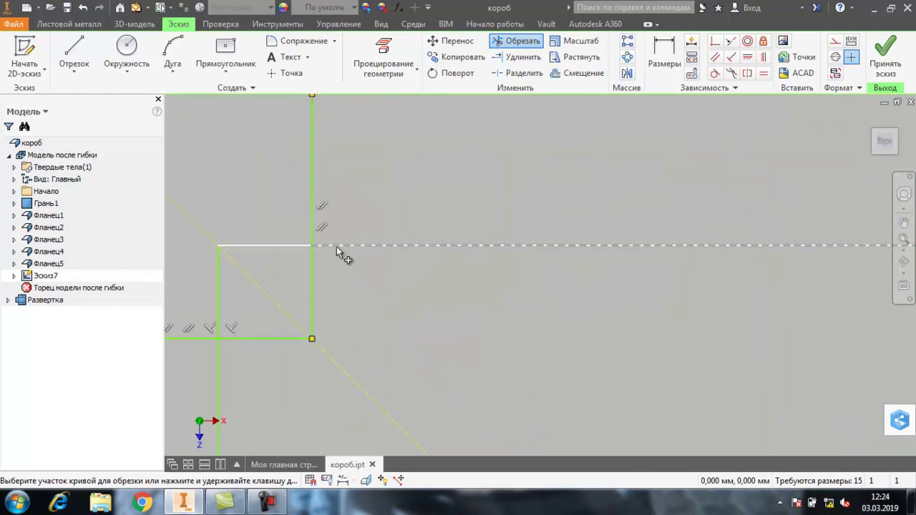
pyautogui.click(278, 336)
pyautogui.scroll(-5, 398, 316)
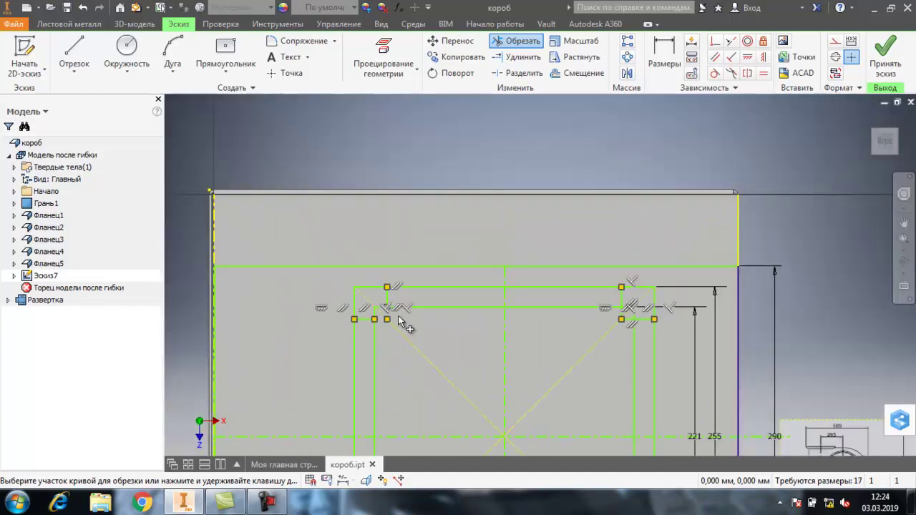
pyautogui.scroll(5, 686, 346)
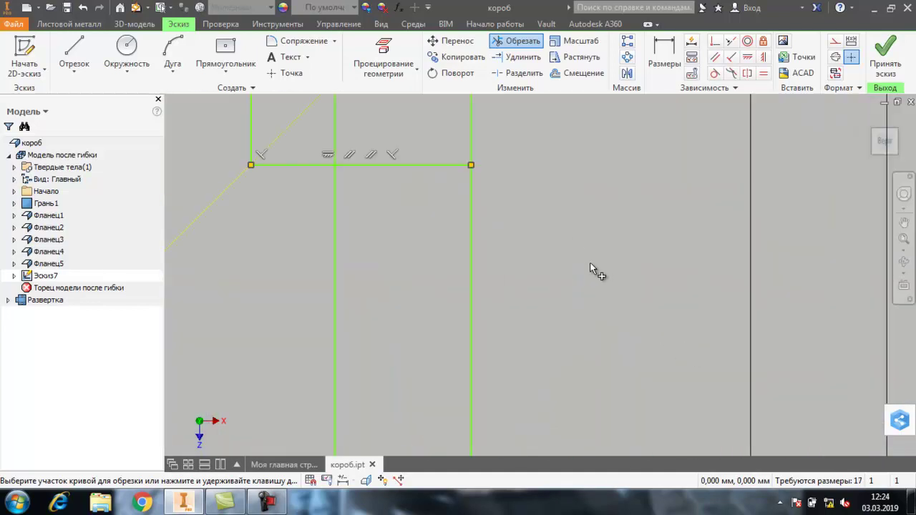
pyautogui.scroll(-3, 577, 255)
pyautogui.click(392, 184)
pyautogui.click(403, 206)
# - Trim the short line segments that lie inside the 221 mm square at its two lower corners
pyautogui.scroll(-5, 403, 239)
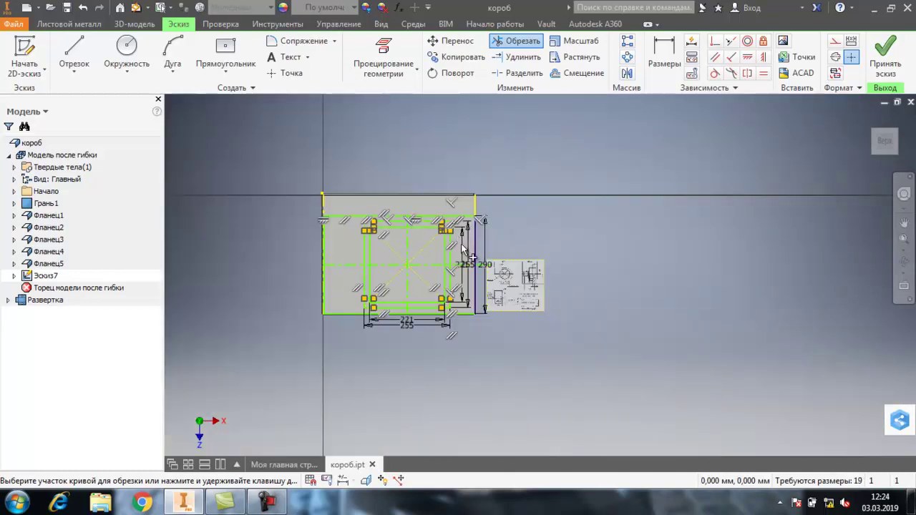
pyautogui.scroll(6, 453, 320)
pyautogui.scroll(-3, 444, 272)
pyautogui.moveTo(392, 210)
pyautogui.mouseDown(button='middle')
pyautogui.moveTo(505, 335)
pyautogui.moveTo(496, 331)
pyautogui.mouseUp(button='middle')
pyautogui.click(470, 309)
pyautogui.click(484, 298)
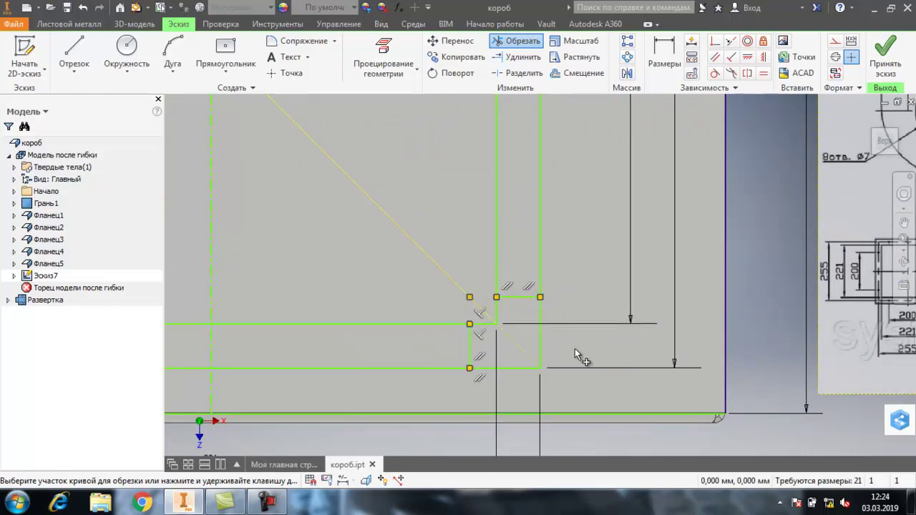
pyautogui.scroll(-5, 422, 337)
pyautogui.scroll(6, 436, 328)
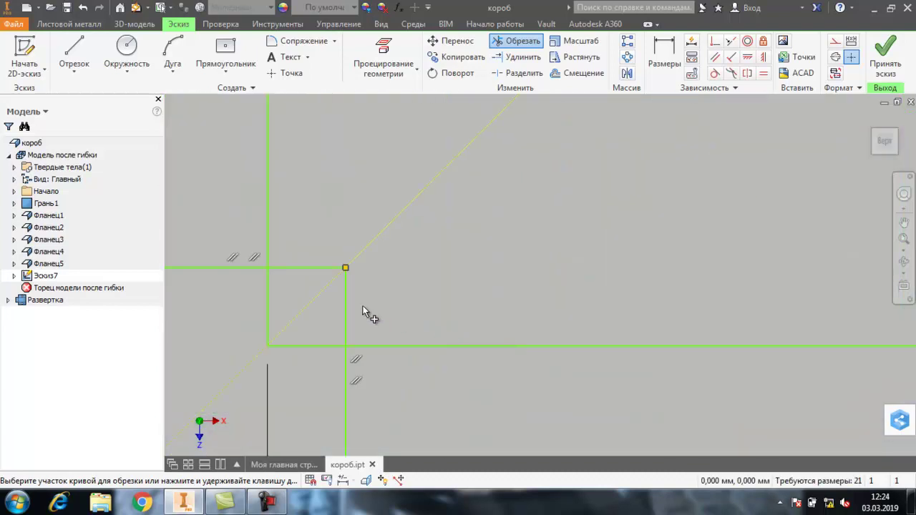
pyautogui.click(344, 315)
pyautogui.click(319, 267)
pyautogui.scroll(-2, 475, 268)
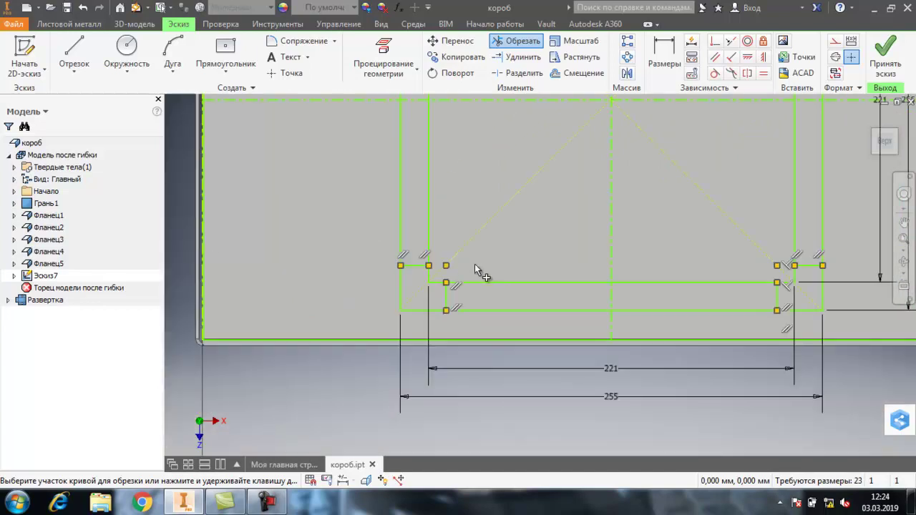
pyautogui.click(445, 269)
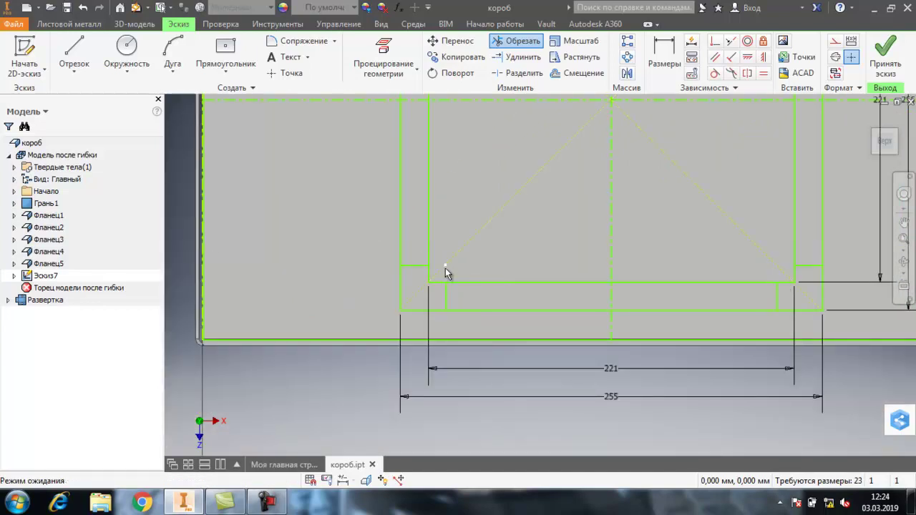
pyautogui.press('Escape')
# - Convert all four sides of the 255 mm square to centerlines
pyautogui.click(492, 310)
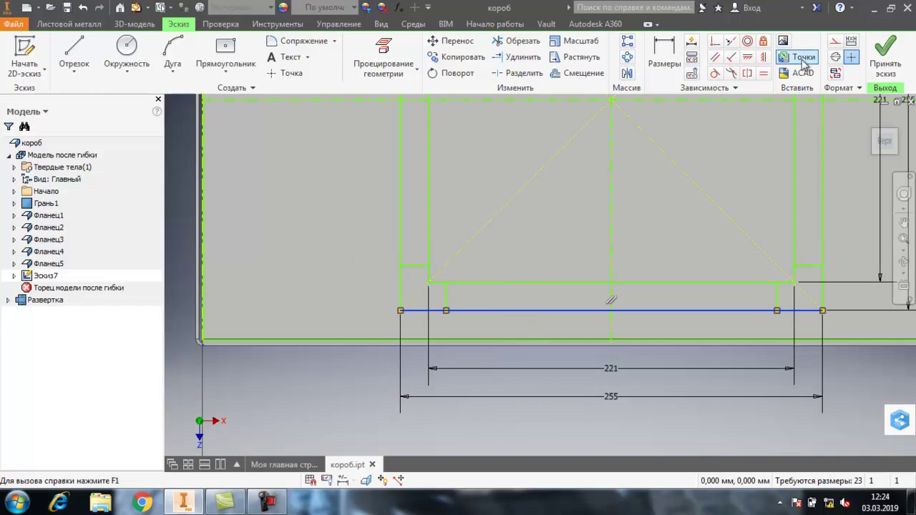
pyautogui.click(836, 60)
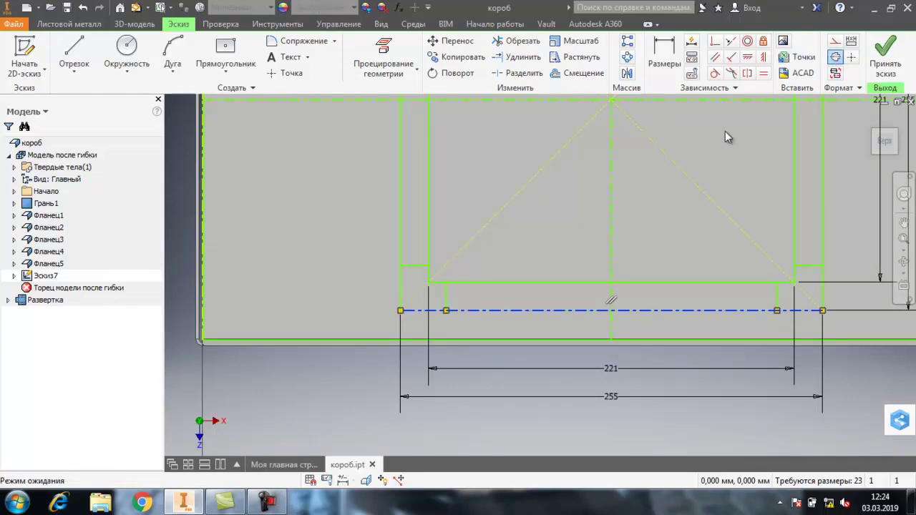
pyautogui.click(400, 204)
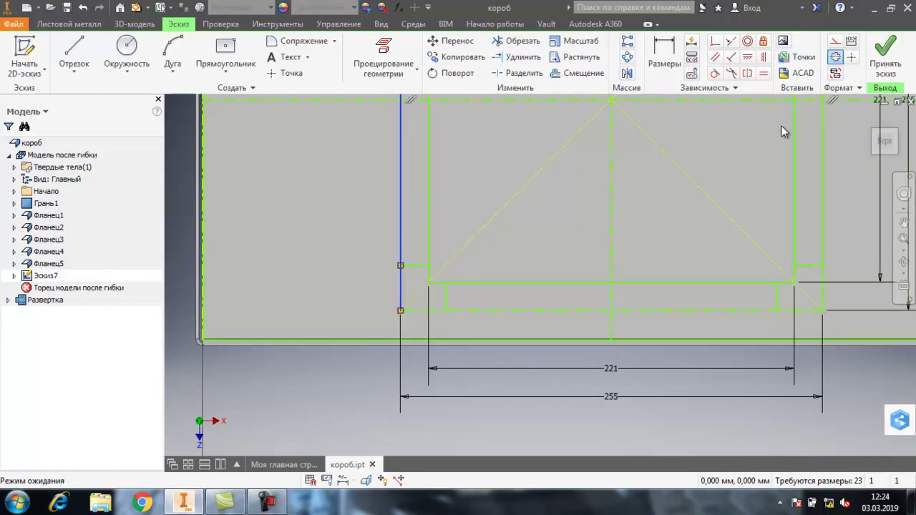
pyautogui.click(836, 56)
pyautogui.click(823, 199)
pyautogui.click(840, 60)
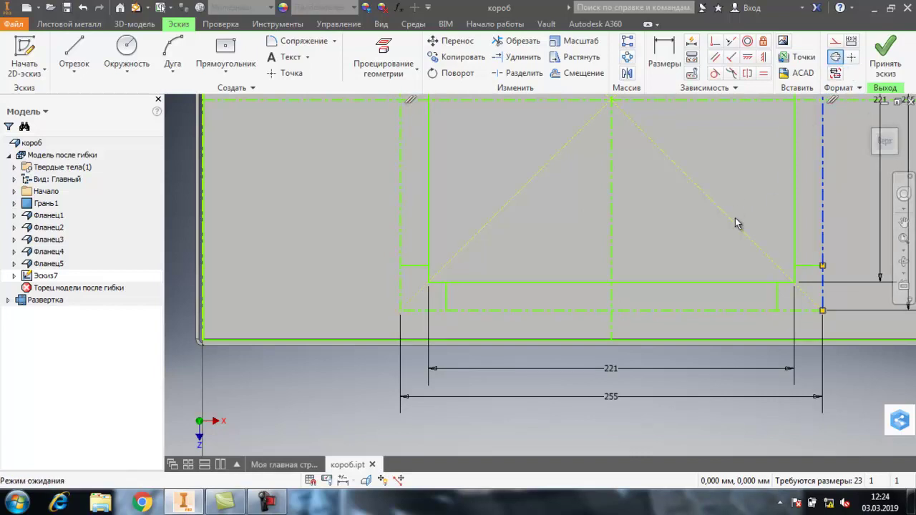
pyautogui.scroll(-5, 734, 206)
pyautogui.scroll(8, 740, 152)
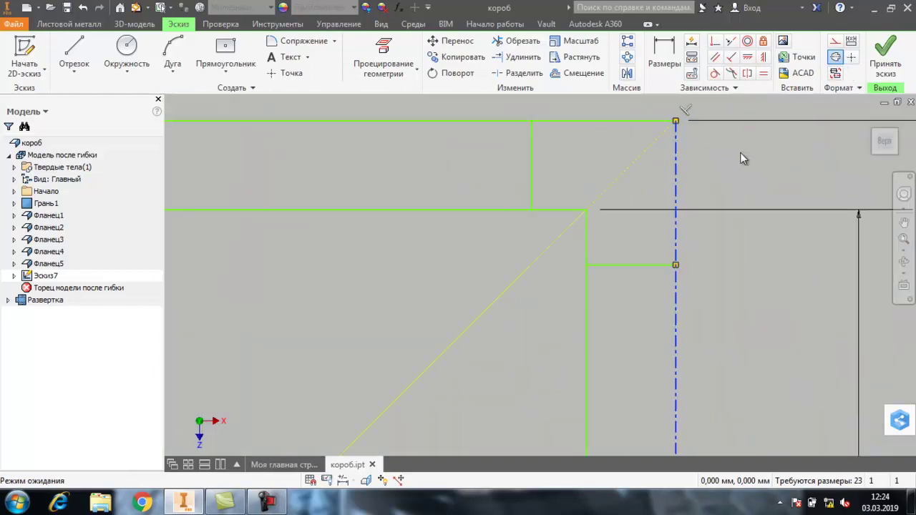
pyautogui.click(595, 122)
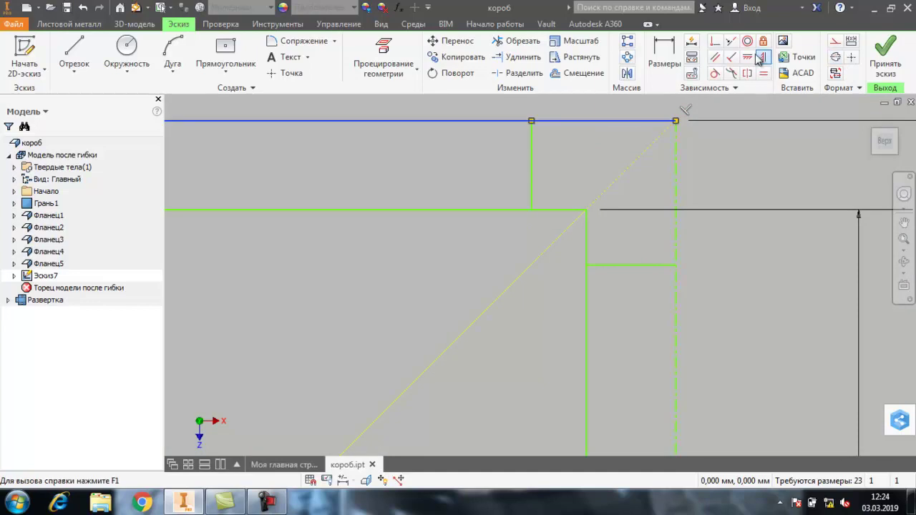
pyautogui.click(840, 60)
# - Convert the short line segment between the two squares at their upper-left corner to a centerline
pyautogui.scroll(-3, 801, 174)
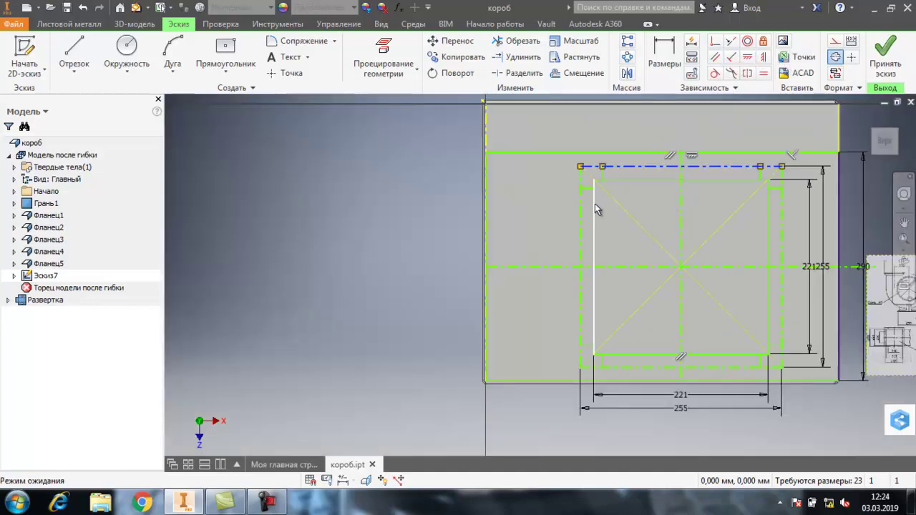
pyautogui.scroll(6, 595, 203)
pyautogui.scroll(-4, 595, 204)
pyautogui.click(581, 166)
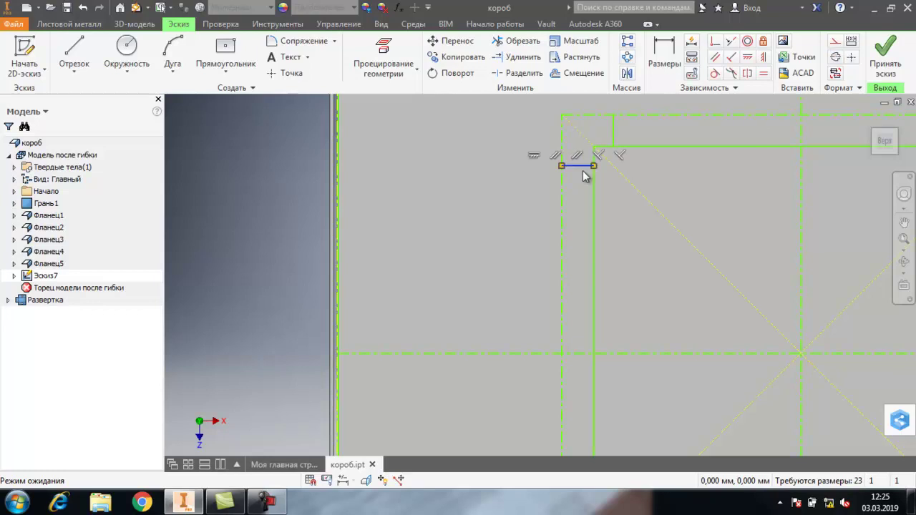
pyautogui.click(835, 57)
# - Convert the two short line segments at the squares' upper-right corner to centerlines
pyautogui.scroll(-5, 467, 194)
pyautogui.scroll(5, 466, 194)
pyautogui.click(454, 190)
pyautogui.click(836, 58)
pyautogui.click(482, 219)
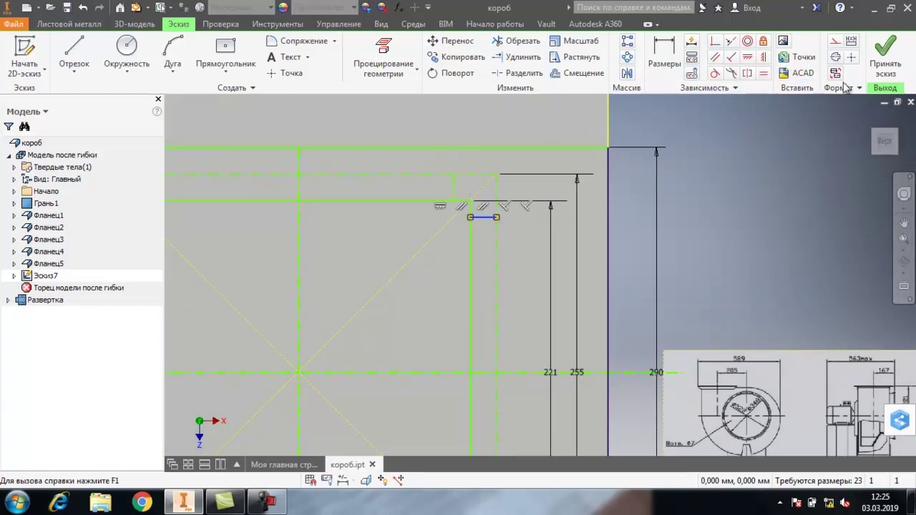
# - Convert the two short line segments at the squares' lower-right corner to centerlines
pyautogui.scroll(3, 512, 180)
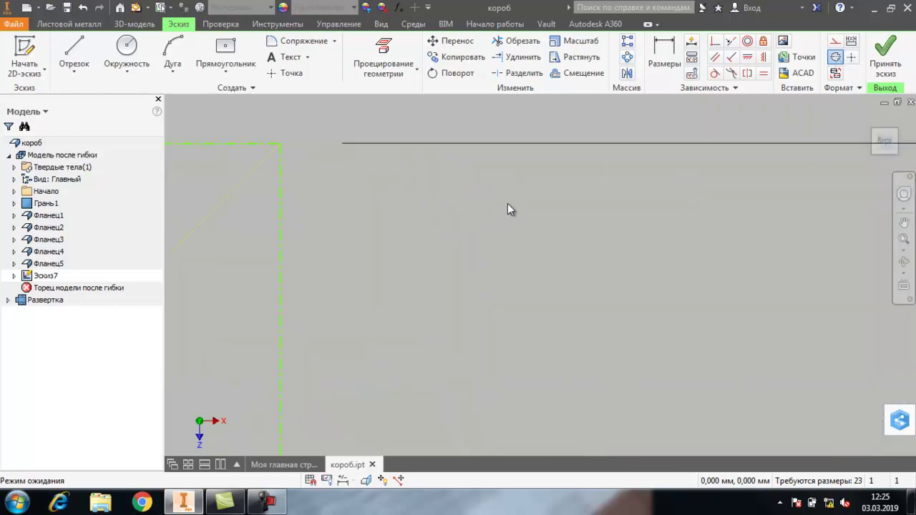
pyautogui.scroll(-2, 507, 204)
pyautogui.moveTo(510, 316)
pyautogui.mouseDown(button='middle')
pyautogui.moveTo(510, 146)
pyautogui.moveTo(542, 74)
pyautogui.mouseUp(button='middle')
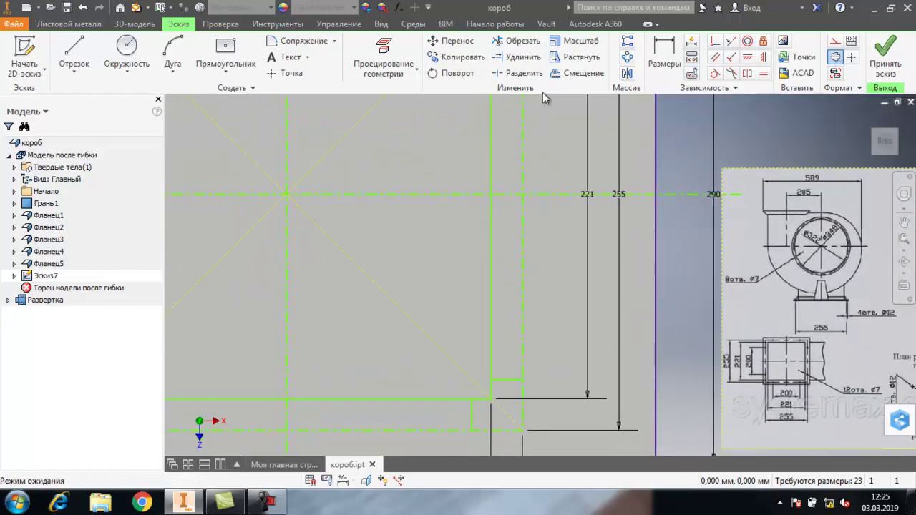
pyautogui.click(507, 379)
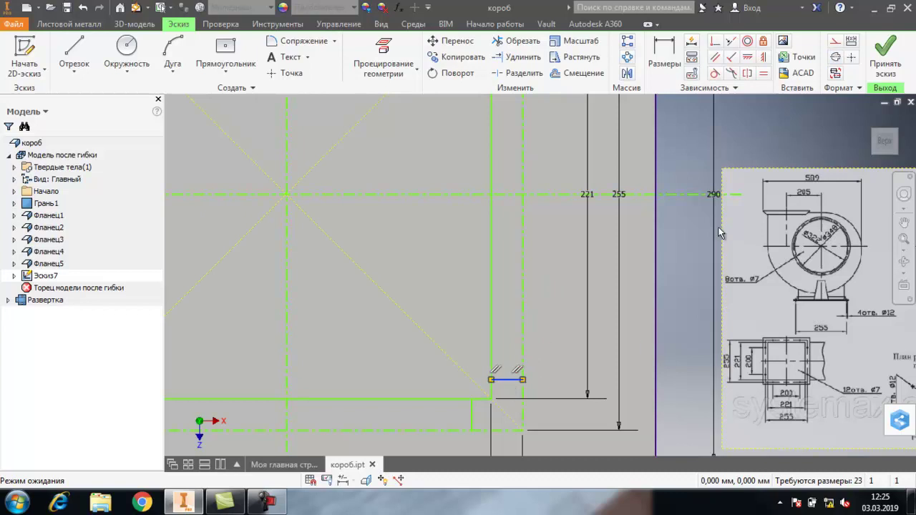
pyautogui.click(835, 62)
pyautogui.click(472, 416)
pyautogui.click(835, 57)
# - Convert the two short line segments at the squares' lower-left corner to centerlines
pyautogui.scroll(5, 727, 186)
pyautogui.scroll(-5, 508, 252)
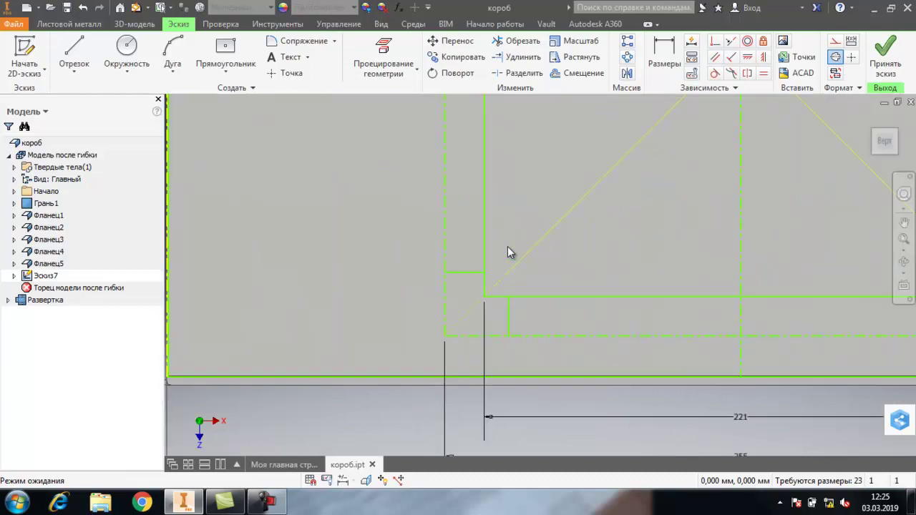
pyautogui.click(509, 324)
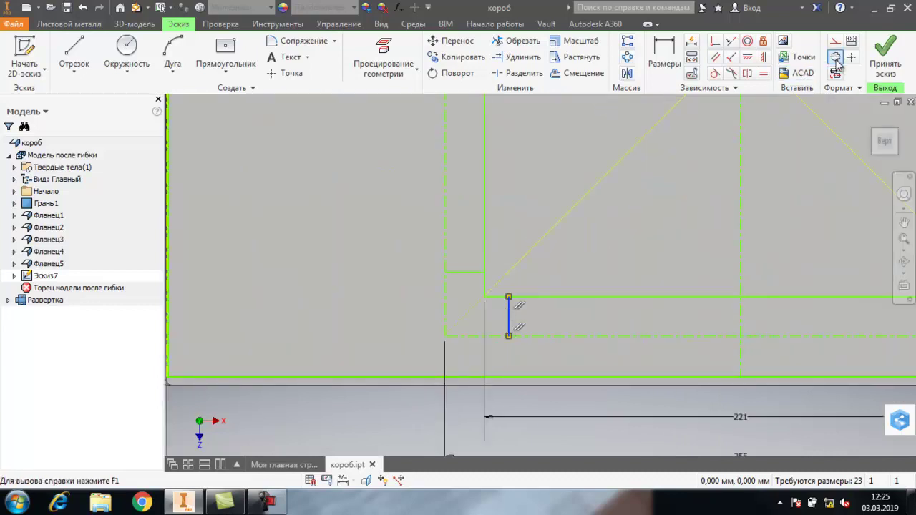
pyautogui.click(836, 58)
pyautogui.click(465, 274)
pyautogui.click(836, 57)
# - Delete both 255 mm dimensions and the vertical 290 mm dimension from the sketch
pyautogui.scroll(-3, 676, 148)
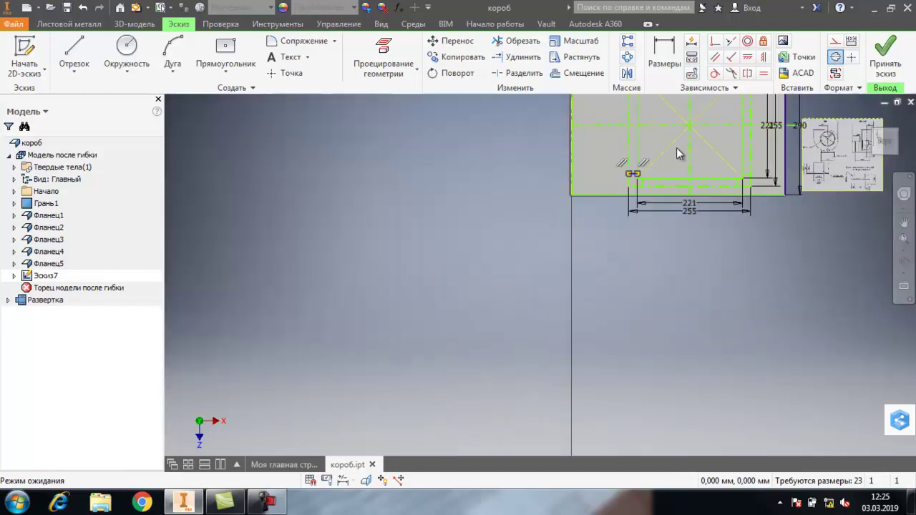
pyautogui.scroll(-3, 631, 211)
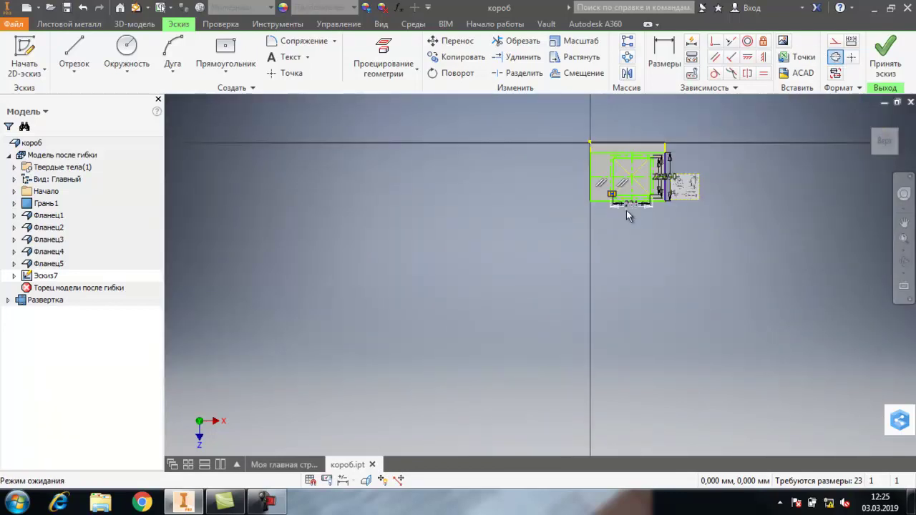
pyautogui.scroll(4, 641, 179)
pyautogui.click(638, 281)
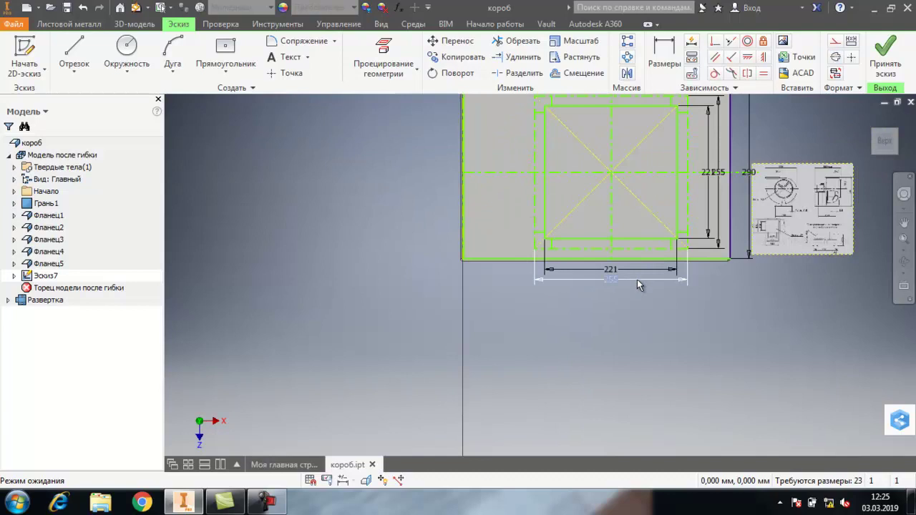
pyautogui.press('Delete')
pyautogui.click(720, 204)
pyautogui.press('Delete')
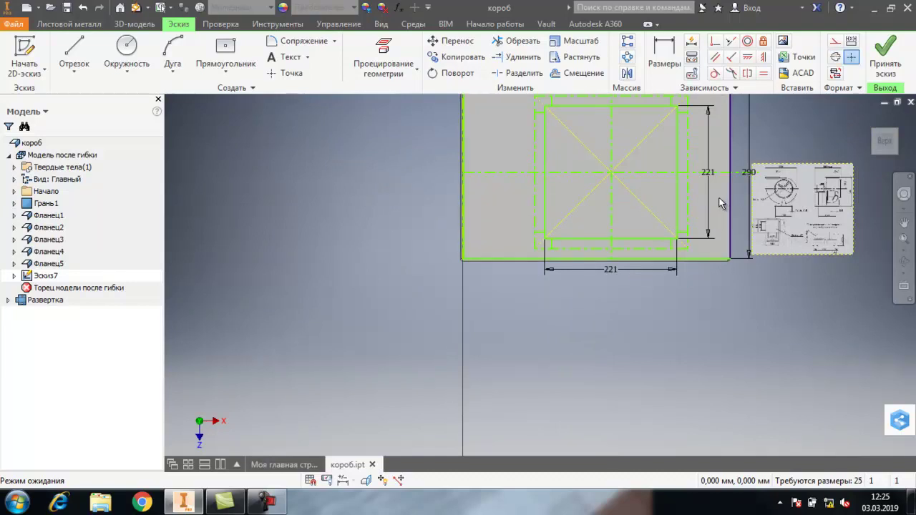
pyautogui.scroll(-2, 768, 275)
pyautogui.scroll(2, 766, 175)
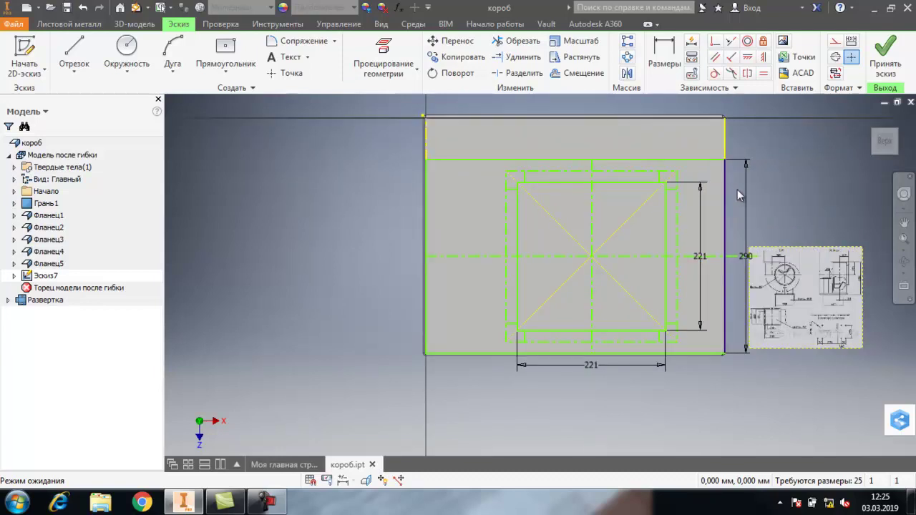
pyautogui.click(746, 203)
pyautogui.press('Delete')
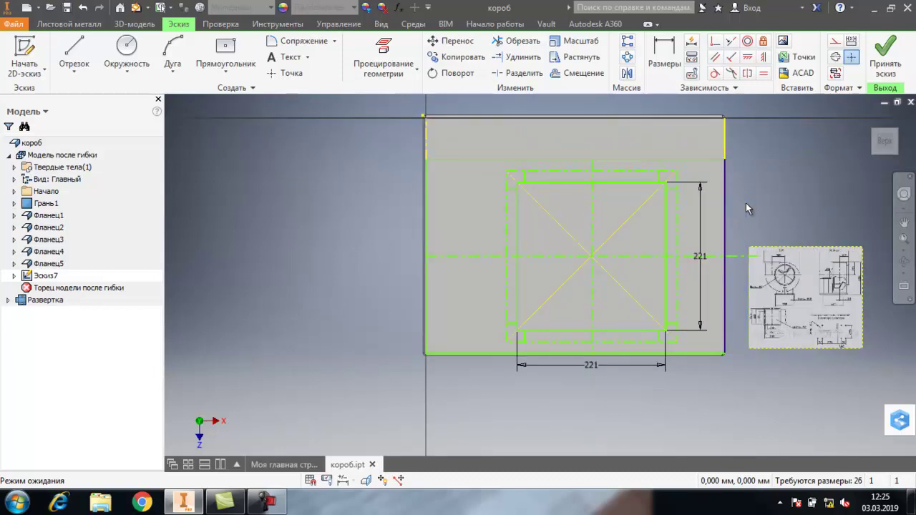
# - Delete the four edge lines of the large rectangle surrounding the centerline square
pyautogui.click(724, 211)
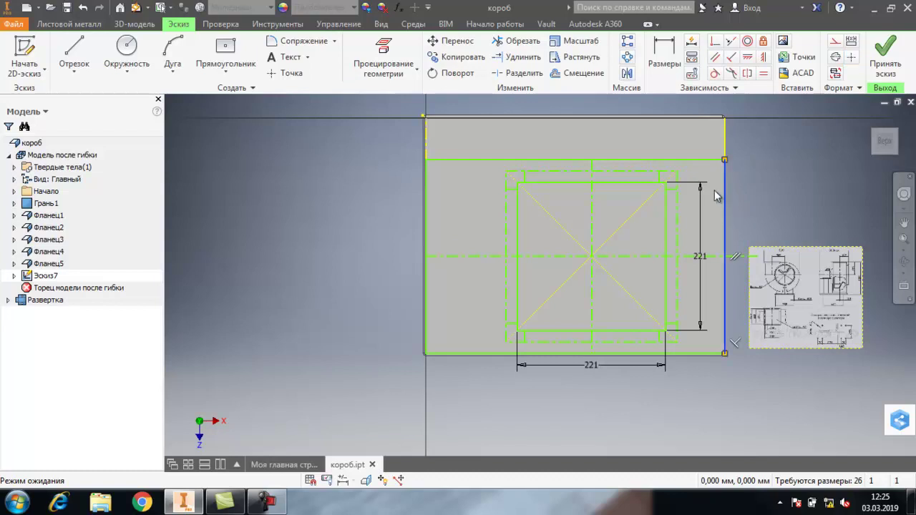
pyautogui.press('Delete')
pyautogui.click(715, 160)
pyautogui.press('Delete')
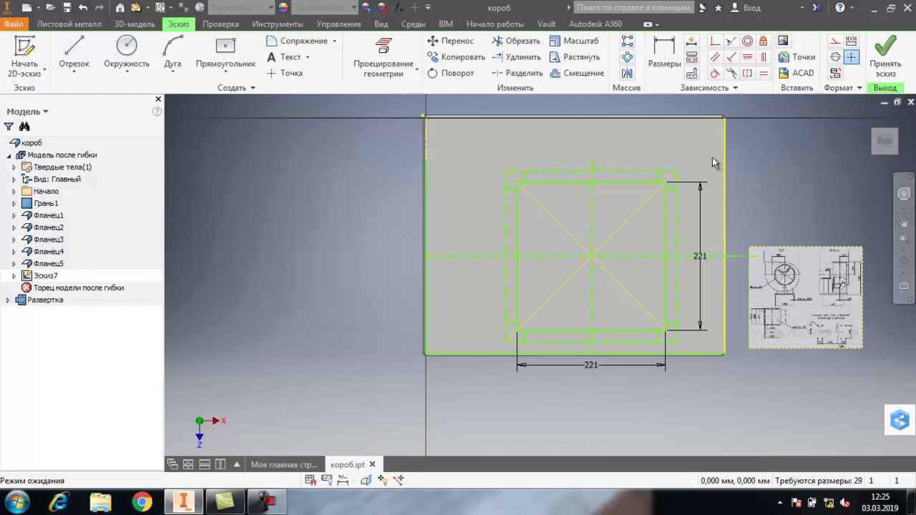
pyautogui.click(428, 224)
pyautogui.press('Delete')
pyautogui.click(463, 351)
pyautogui.press('Delete')
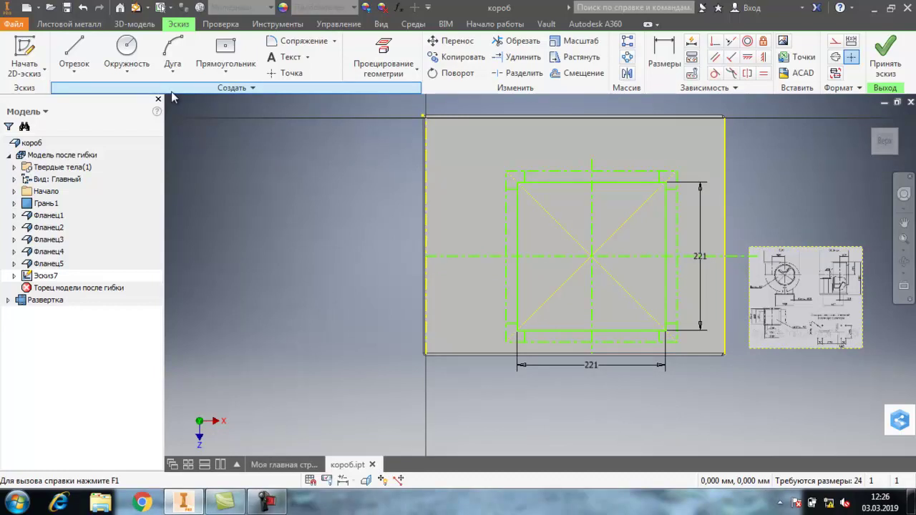
# - Draw a 12 mm diameter circle where the left short segment meets the outer square's lower centerline
pyautogui.click(130, 57)
pyautogui.scroll(5, 485, 339)
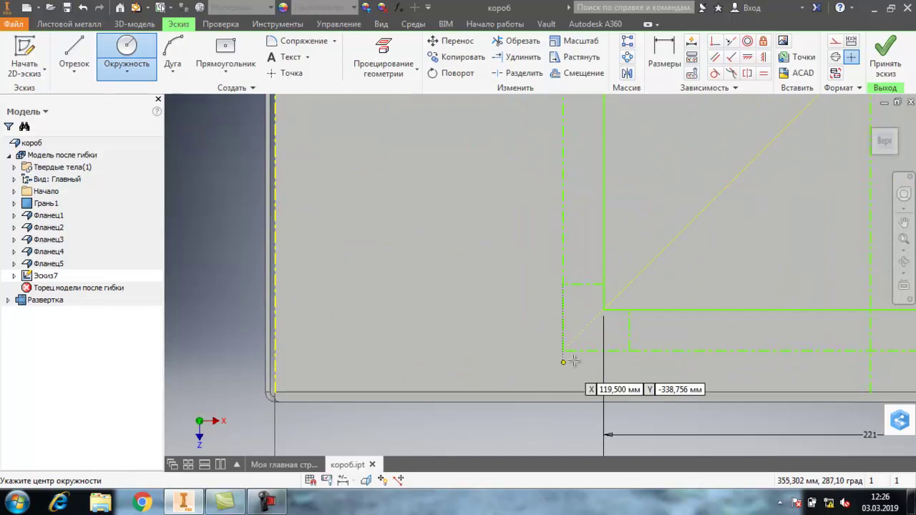
pyautogui.click(629, 349)
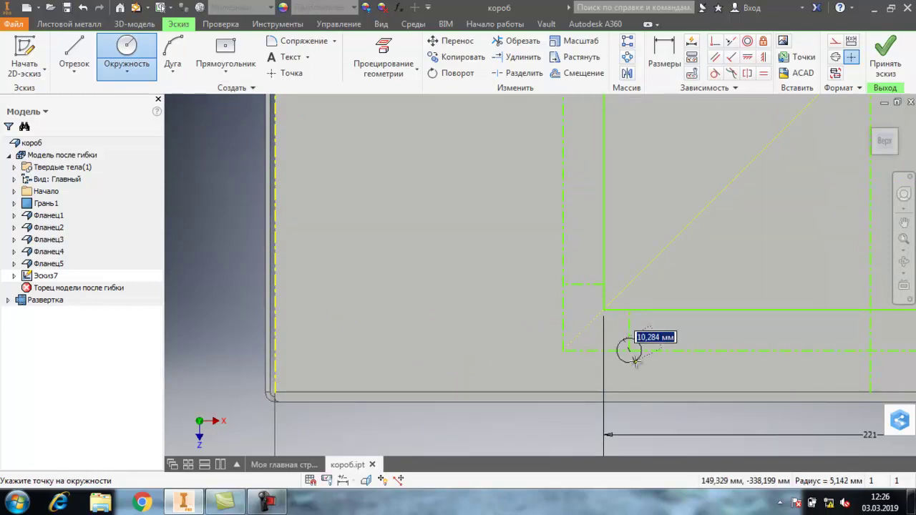
pyautogui.write('12')
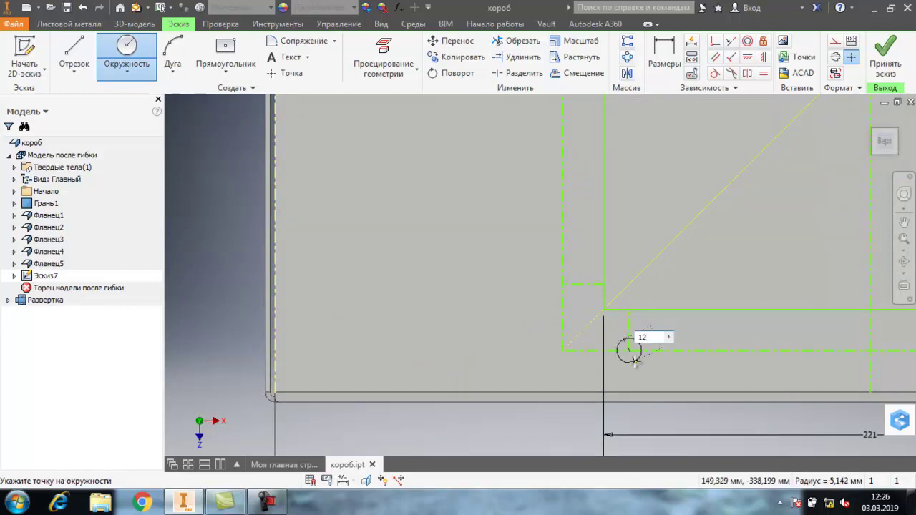
pyautogui.press('Return')
# - Draw a 12 mm diameter circle where the right short segment meets the outer square's lower centerline
pyautogui.scroll(-5, 410, 320)
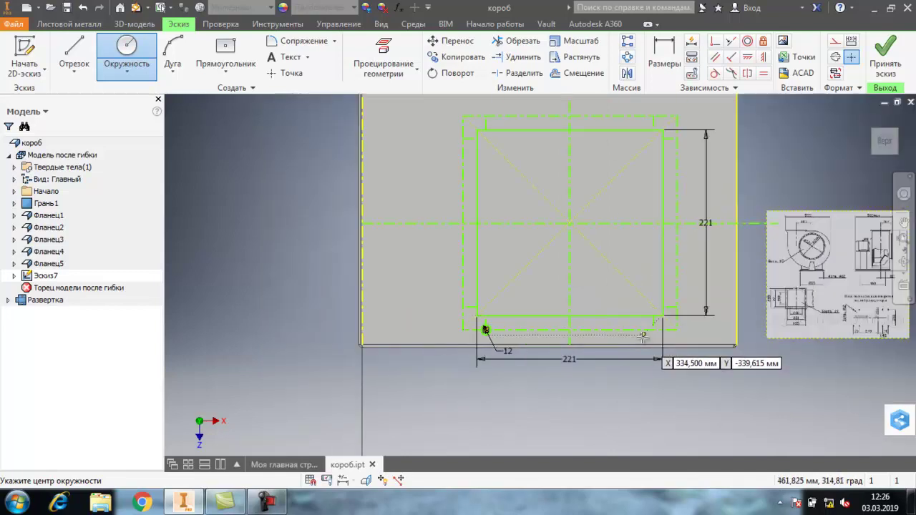
pyautogui.scroll(5, 659, 337)
pyautogui.click(683, 309)
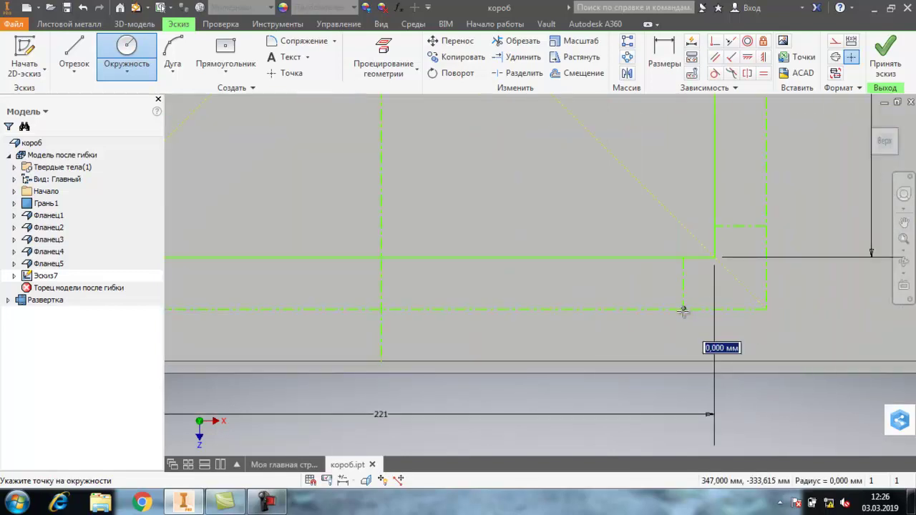
pyautogui.write('12')
pyautogui.press('Return')
# - Draw 12 mm diameter circles at the lower short segments' ends on the outer square's right and left centerlines
pyautogui.scroll(-5, 716, 315)
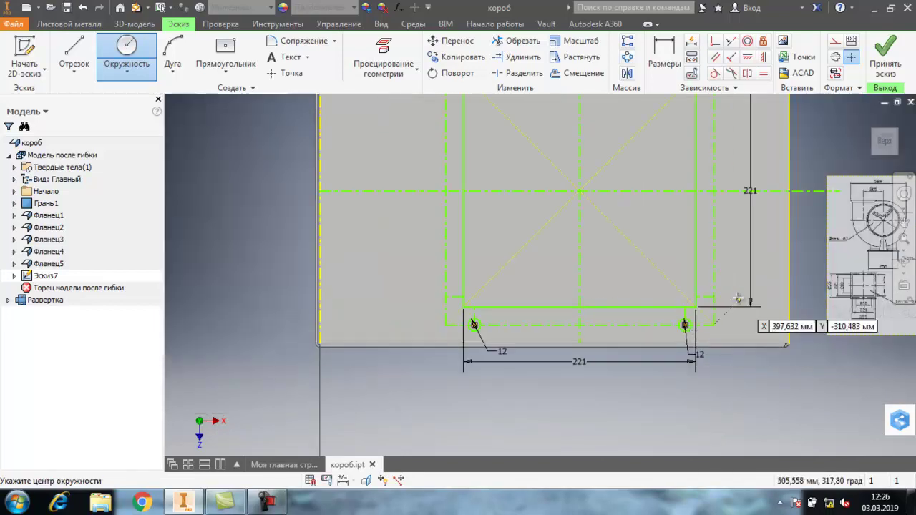
pyautogui.click(714, 296)
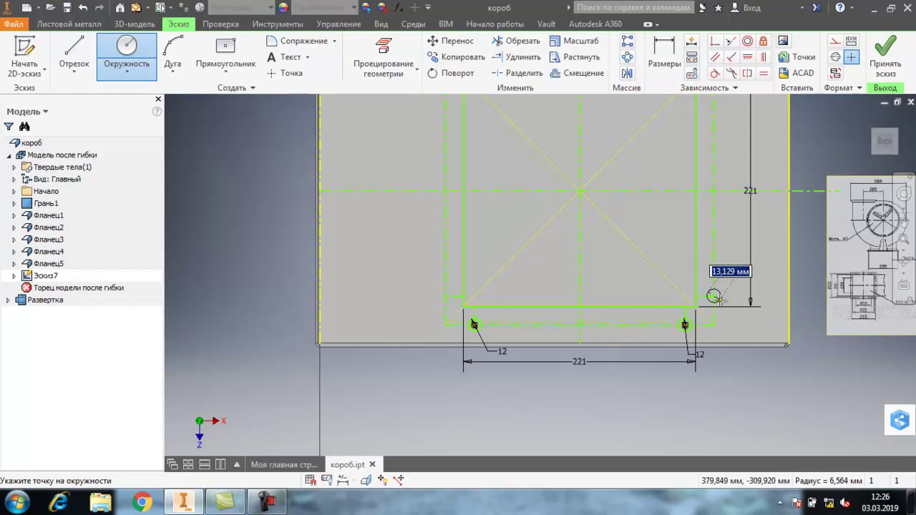
pyautogui.write('12')
pyautogui.press('Return')
pyautogui.click(446, 296)
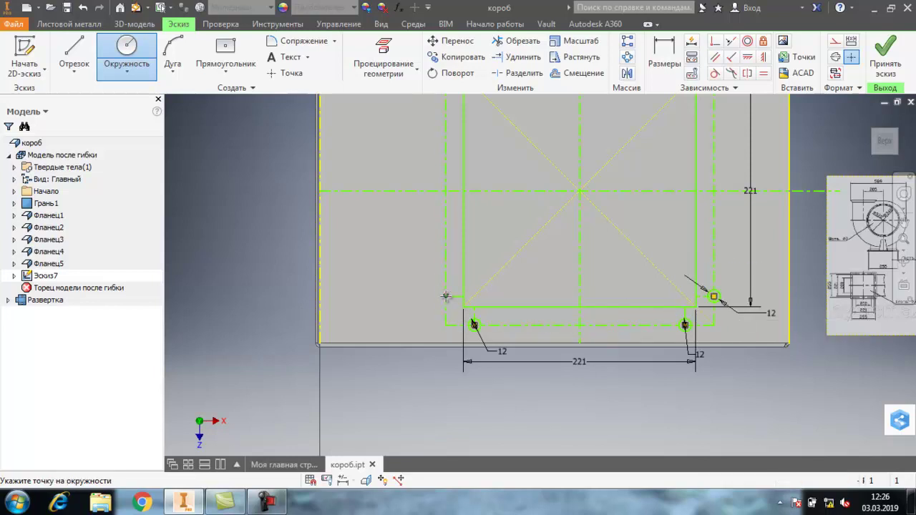
pyautogui.write('12')
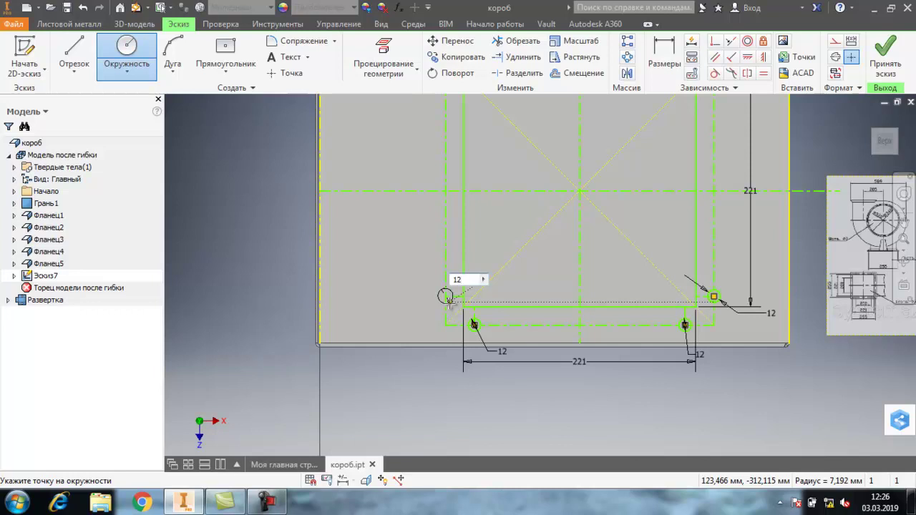
pyautogui.press('Return')
# - Draw a 12 mm diameter circle at the upper short segment's end on the outer square's left centerline
pyautogui.moveTo(548, 323); pyautogui.dragTo(471, 439, button='middle')
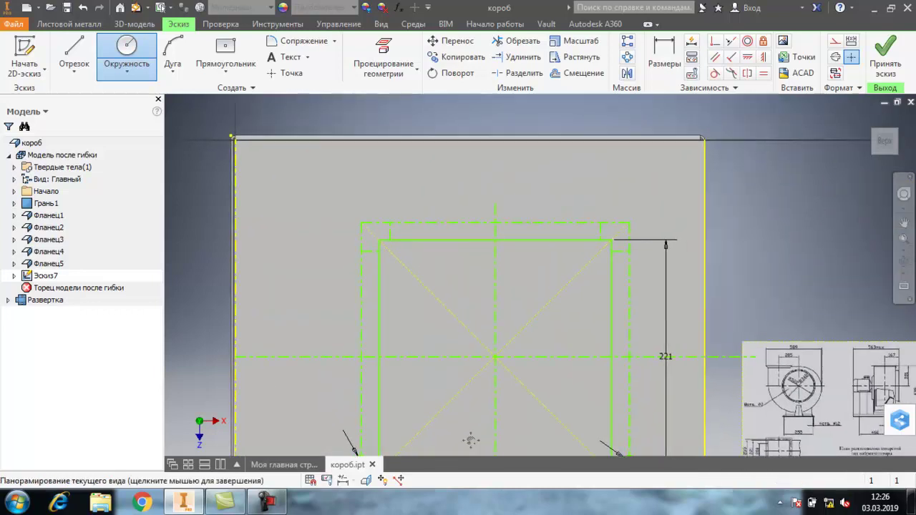
pyautogui.scroll(-5, 347, 276)
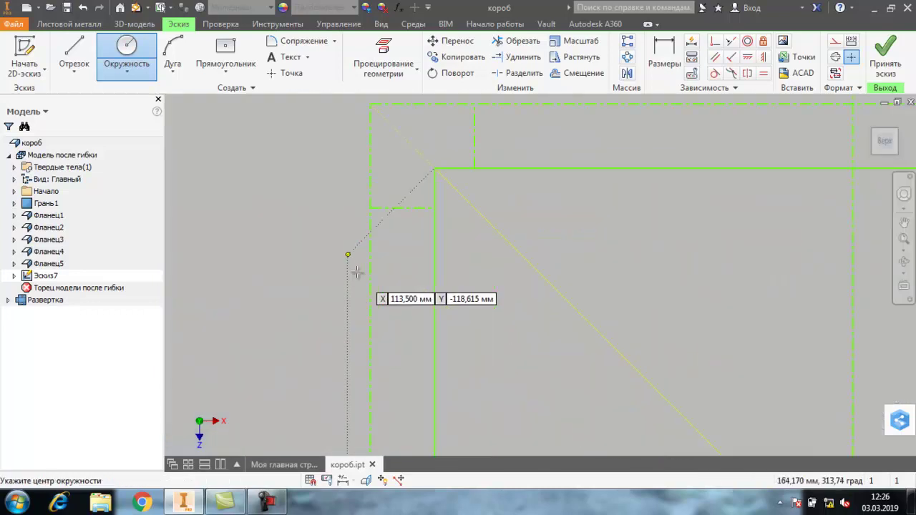
pyautogui.click(370, 208)
pyautogui.write('12')
pyautogui.press('Return')
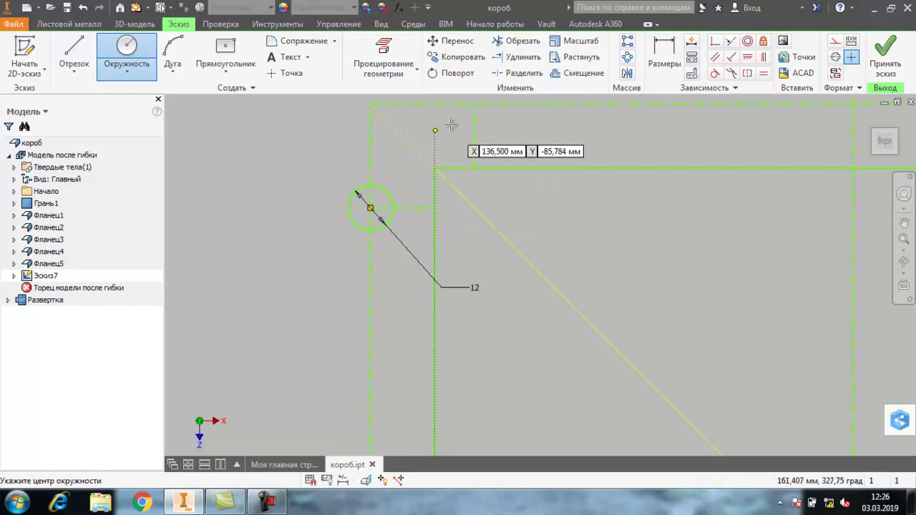
# - Draw 12 mm diameter circles where the left and right short segments meet the outer square's upper centerline
pyautogui.click(474, 105)
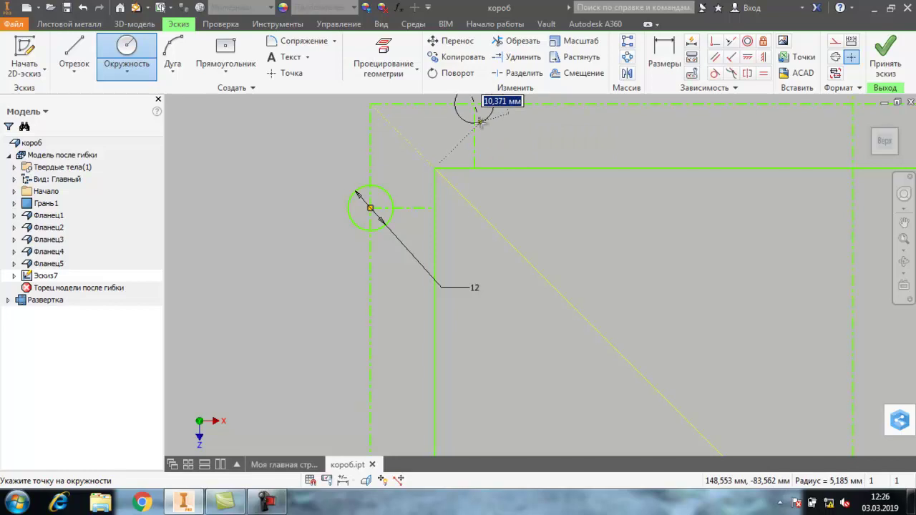
pyautogui.write('12')
pyautogui.press('Return')
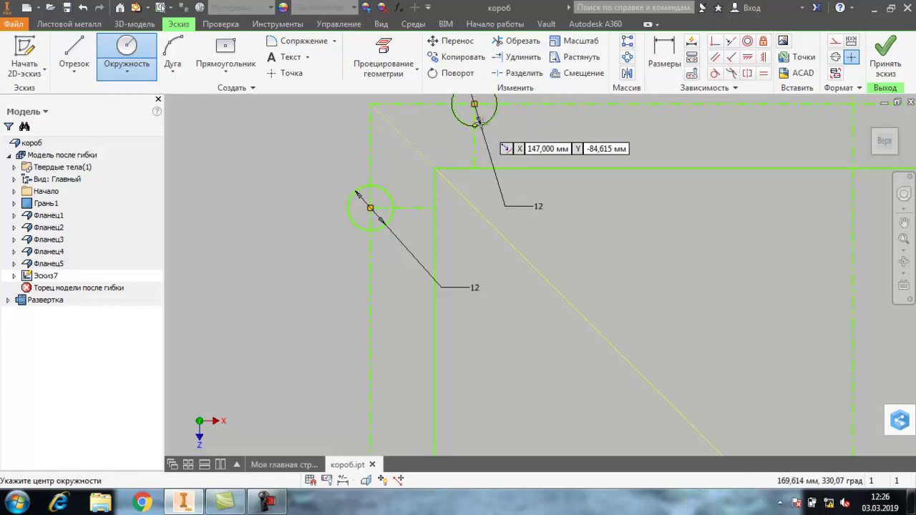
pyautogui.moveTo(406, 289); pyautogui.dragTo(642, 294, button='middle')
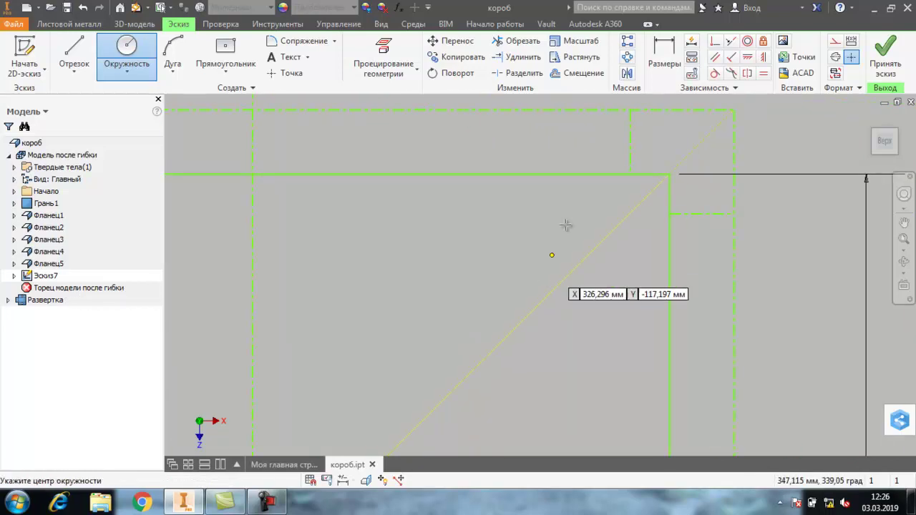
pyautogui.click(632, 111)
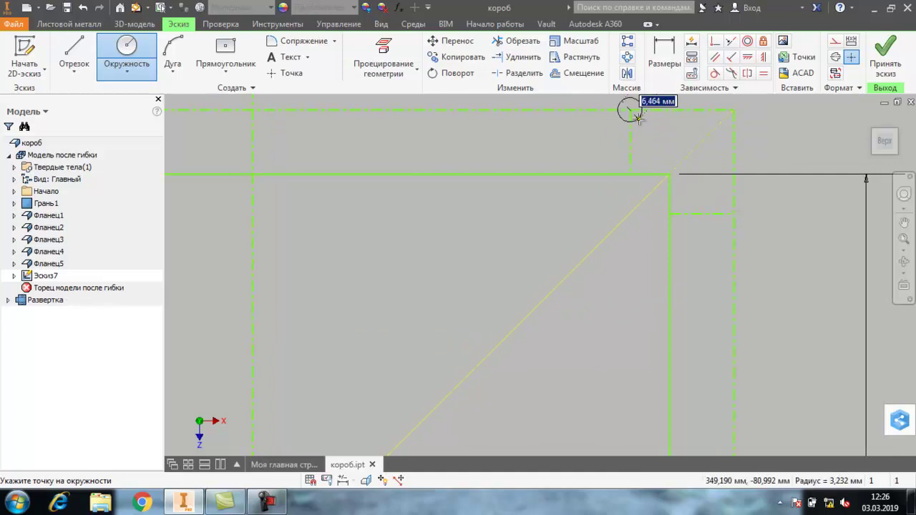
pyautogui.write('12')
pyautogui.press('Return')
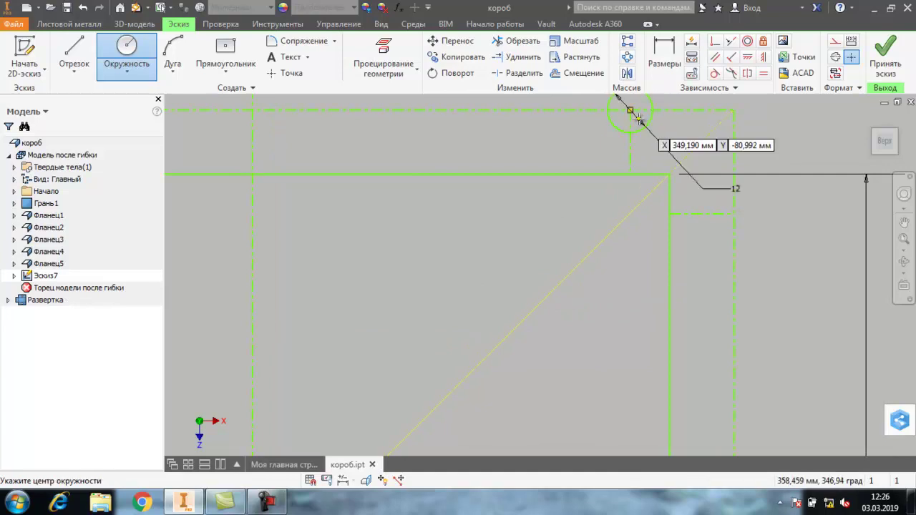
# - Draw a 12 mm diameter circle at the upper short segment's end on the outer square's right centerline and finish the sketch
pyautogui.click(734, 213)
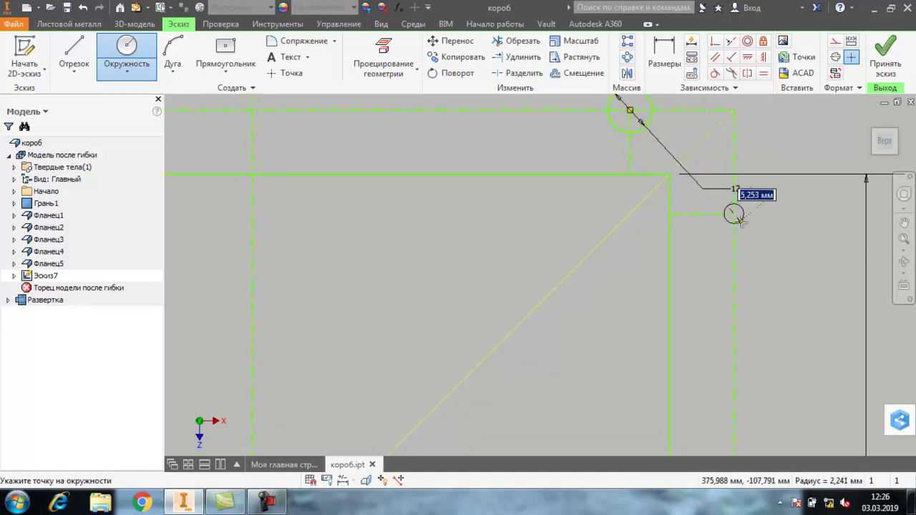
pyautogui.write('12')
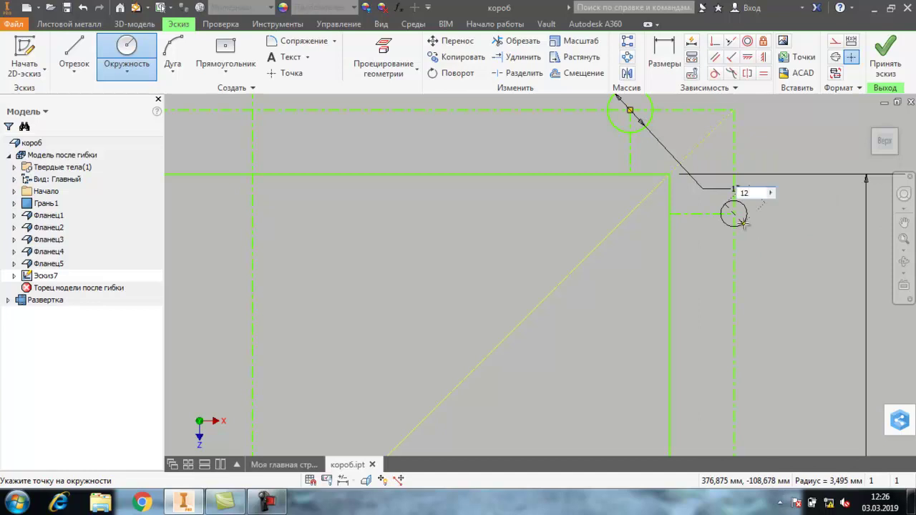
pyautogui.press('Return')
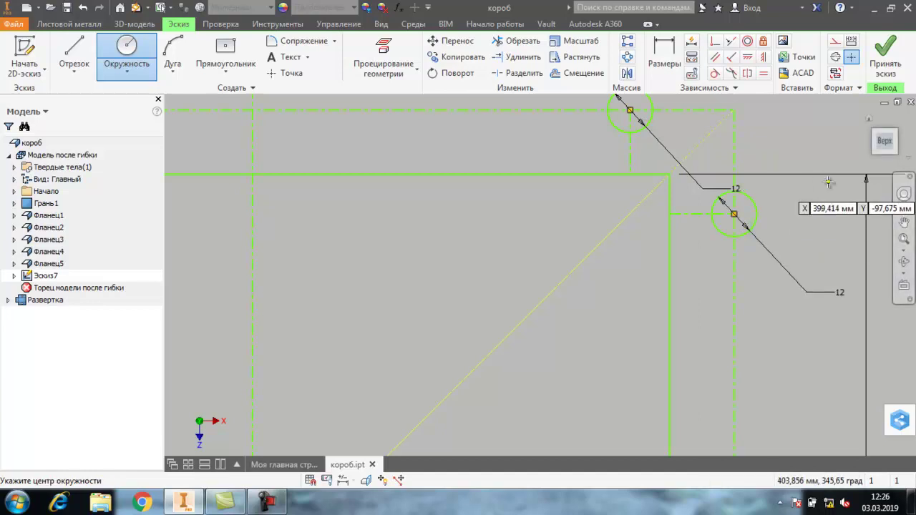
pyautogui.scroll(4, 827, 250)
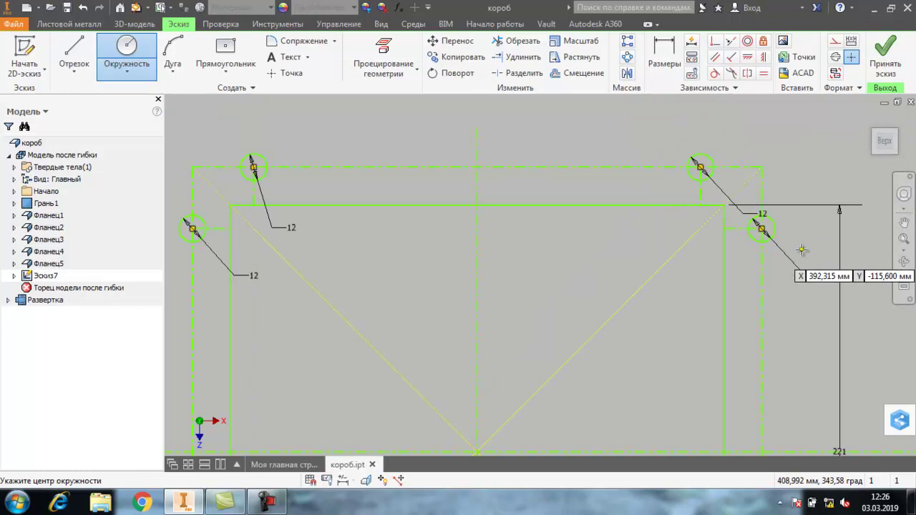
pyautogui.click(886, 52)
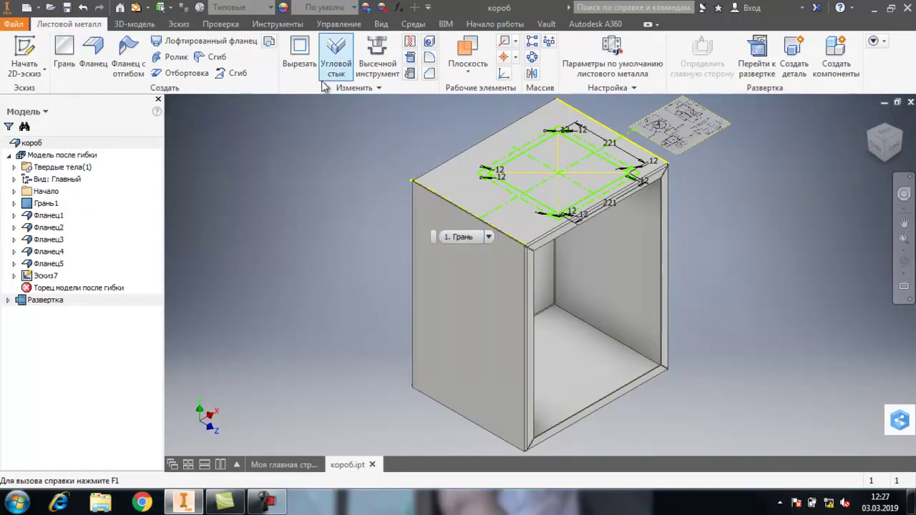
pyautogui.click(300, 51)
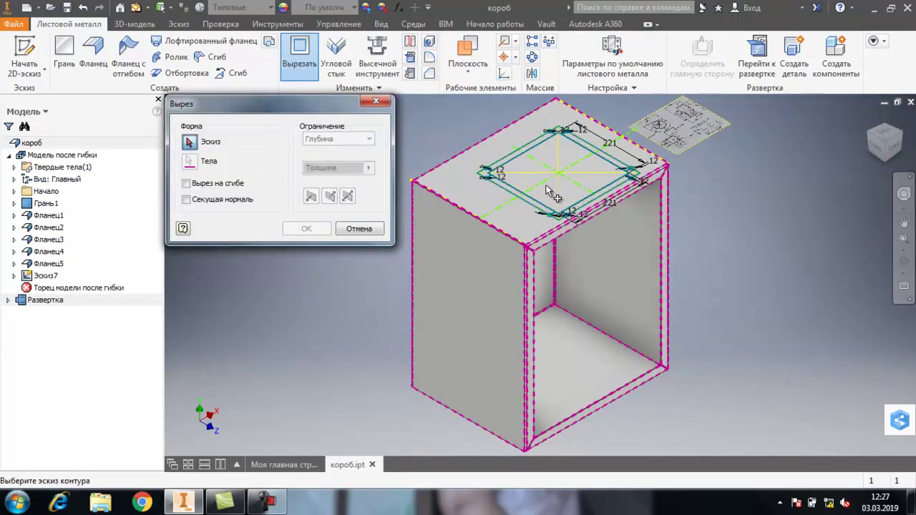
pyautogui.scroll(5, 549, 170)
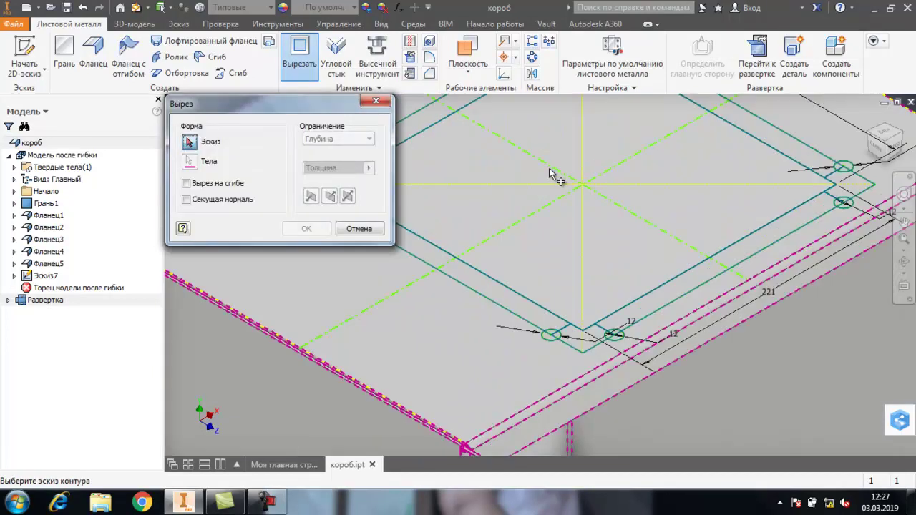
pyautogui.click(189, 142)
pyautogui.click(564, 276)
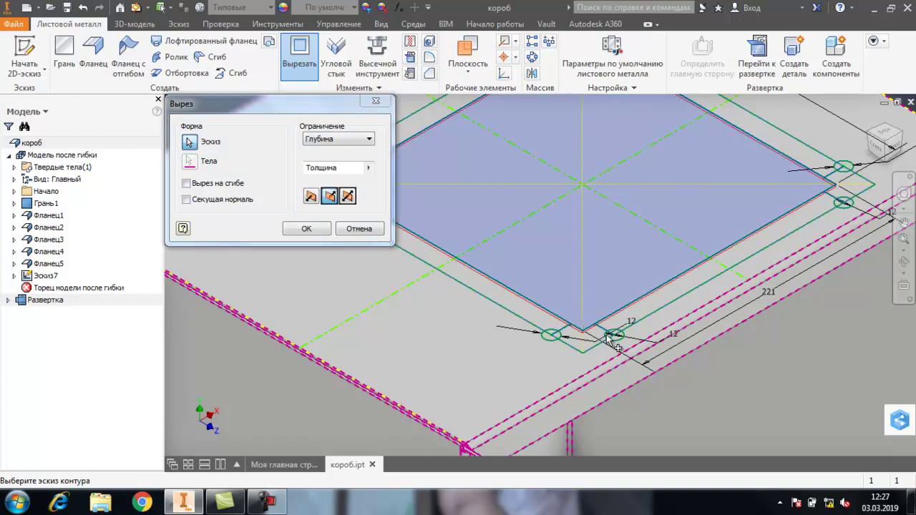
pyautogui.click(565, 341)
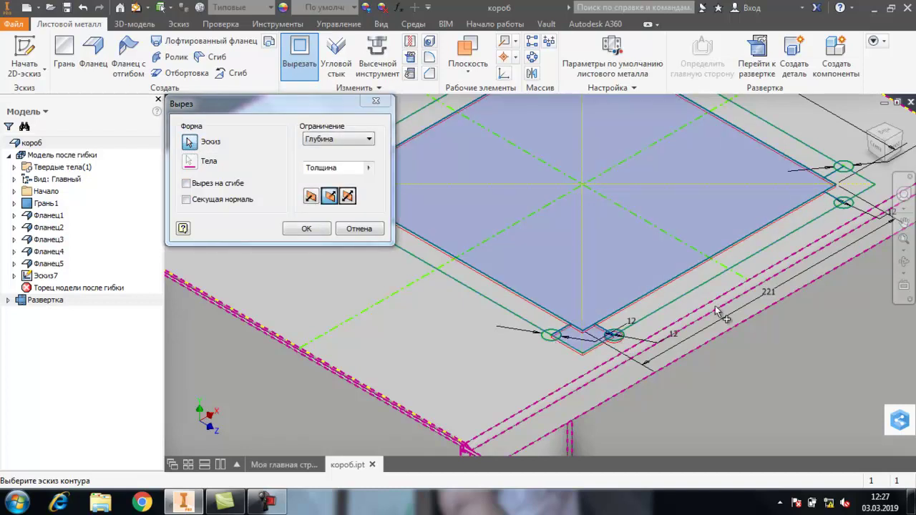
pyautogui.click(551, 340)
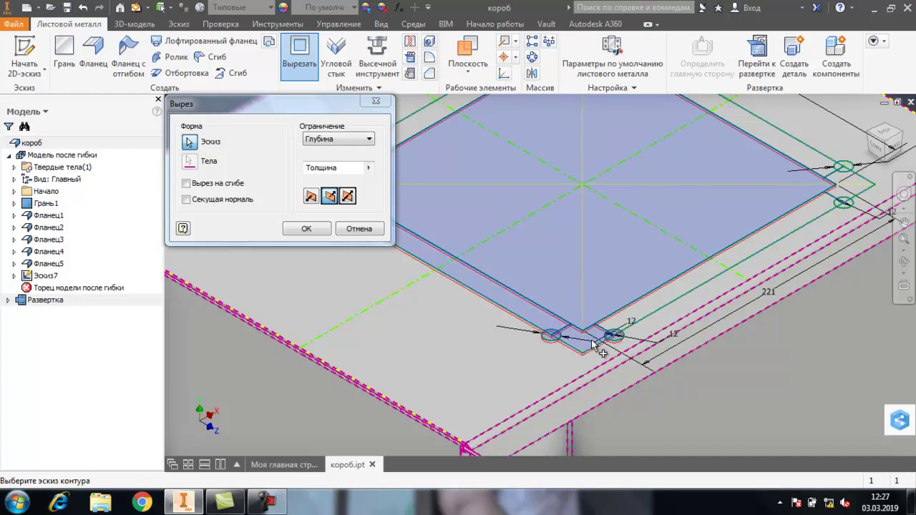
pyautogui.click(361, 229)
# - Start a sheet metal cut with the inner square as profile and add both hole circles at its nearest corner
pyautogui.click(299, 54)
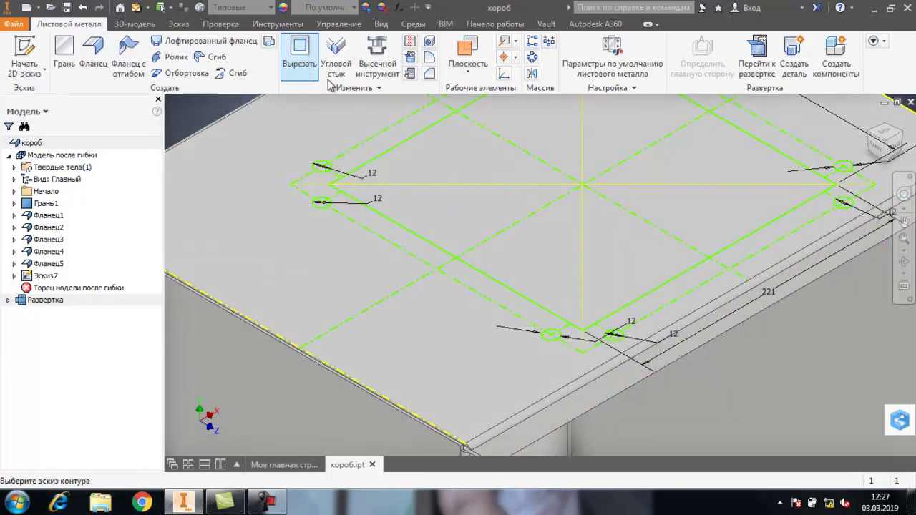
pyautogui.scroll(3, 626, 348)
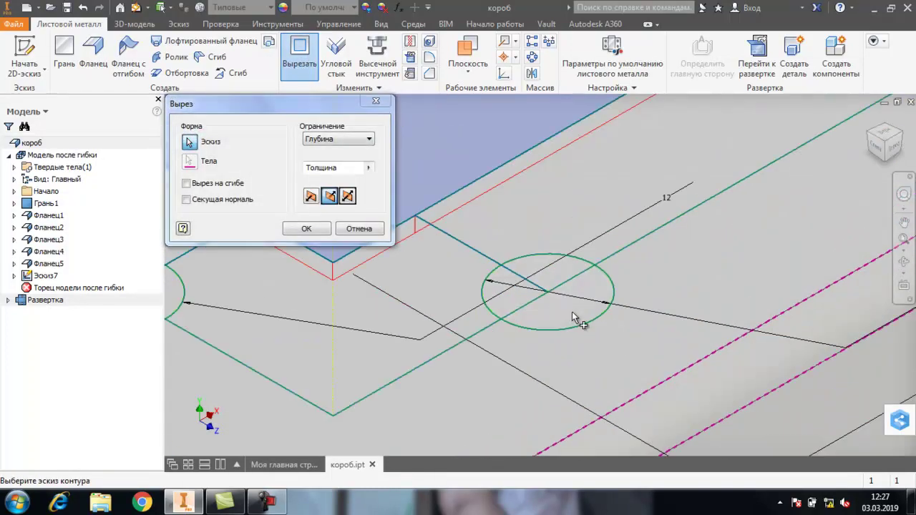
pyautogui.click(572, 323)
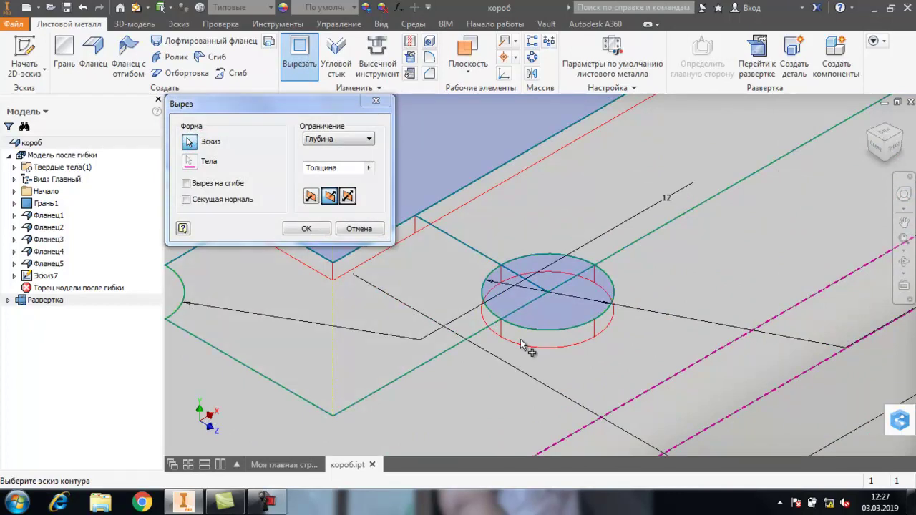
pyautogui.scroll(-3, 516, 340)
pyautogui.click(392, 334)
pyautogui.scroll(-3, 401, 336)
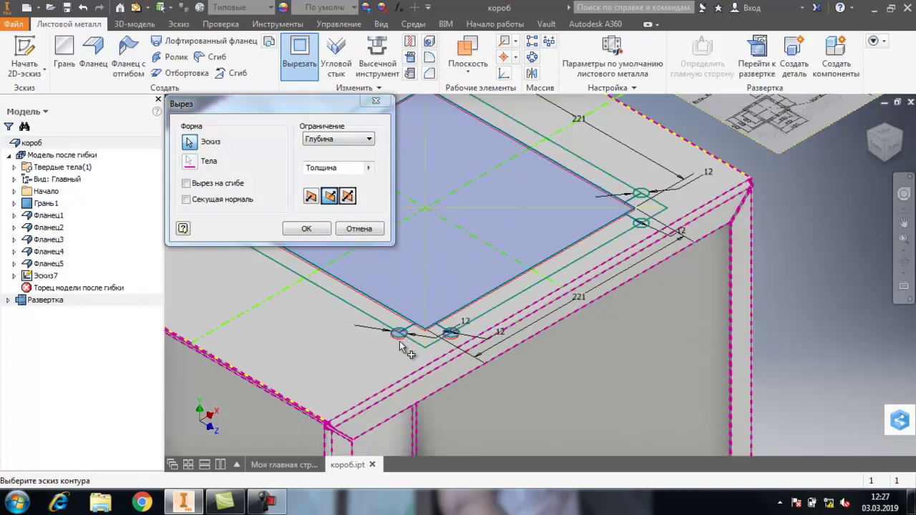
# - Add the hole circles at the square's right and far corners to the cut profiles
pyautogui.scroll(5, 643, 243)
pyautogui.click(576, 266)
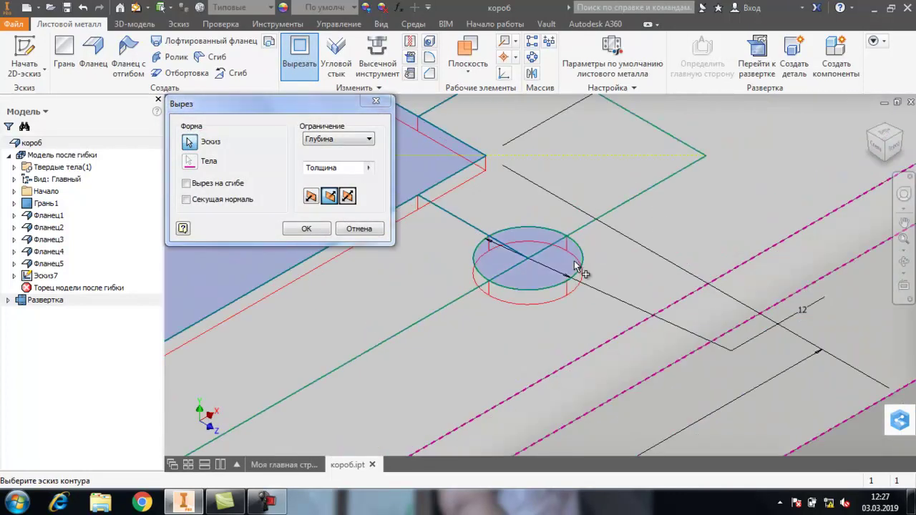
pyautogui.click(579, 140)
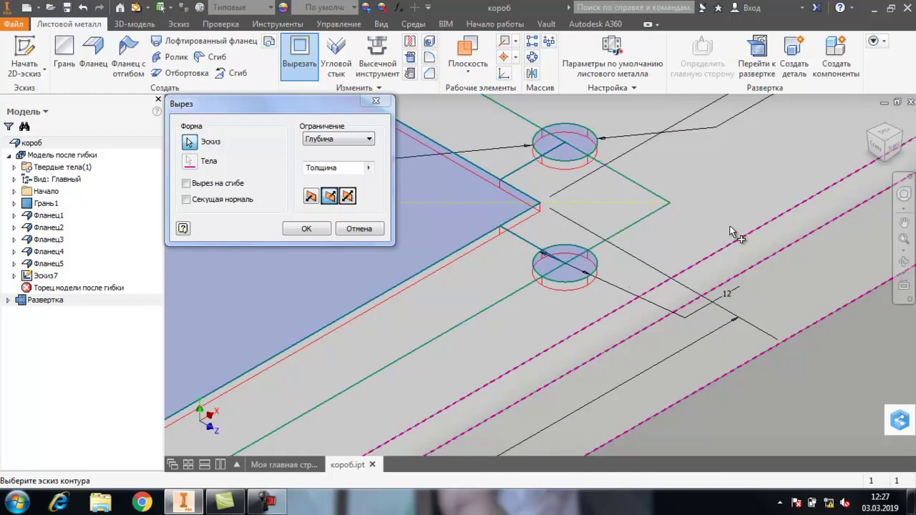
pyautogui.scroll(-5, 739, 232)
pyautogui.scroll(5, 615, 171)
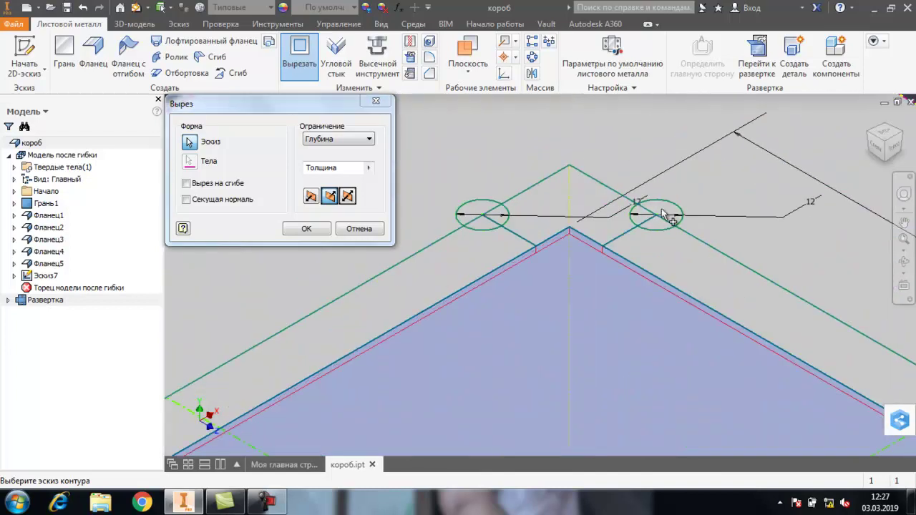
pyautogui.click(666, 212)
pyautogui.click(471, 204)
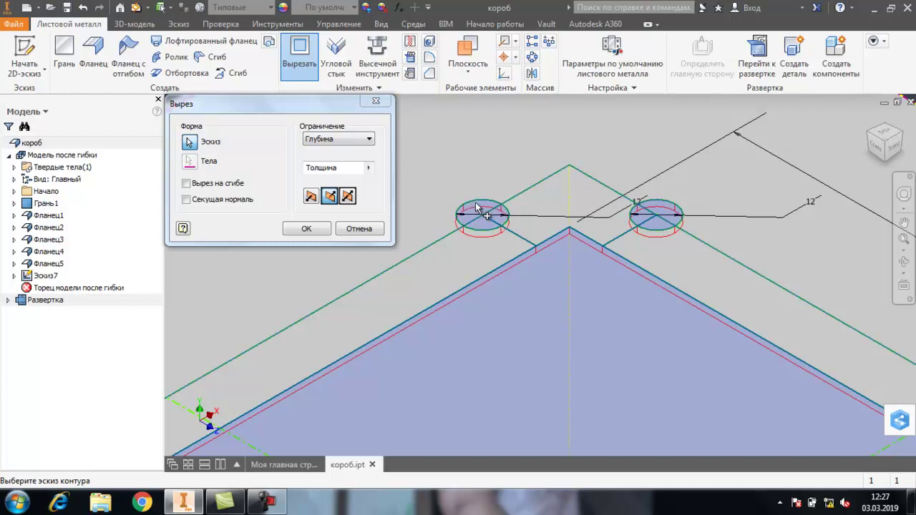
# - Add the two hole circles at the square's left corner to the cut profiles
pyautogui.scroll(-4, 397, 304)
pyautogui.scroll(4, 371, 286)
pyautogui.click(360, 313)
pyautogui.scroll(-4, 307, 312)
pyautogui.click(326, 360)
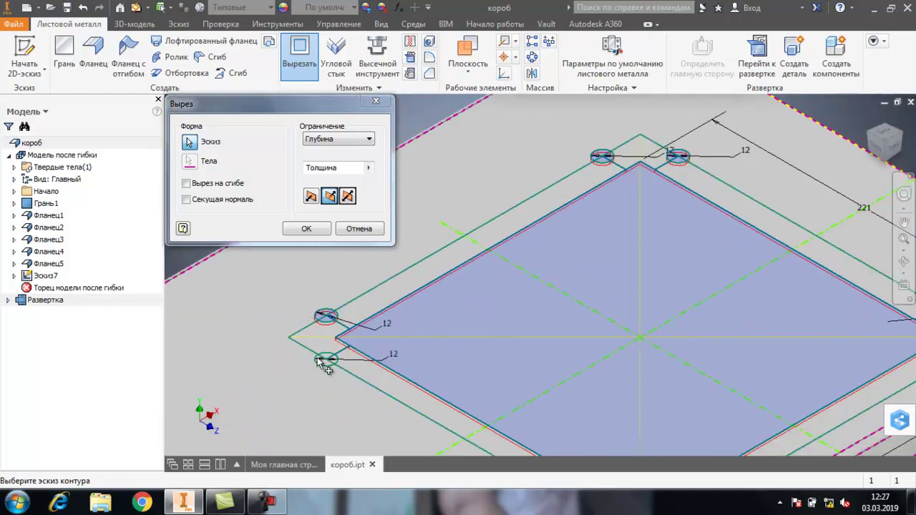
pyautogui.scroll(5, 323, 363)
pyautogui.click(349, 392)
pyautogui.scroll(-4, 349, 392)
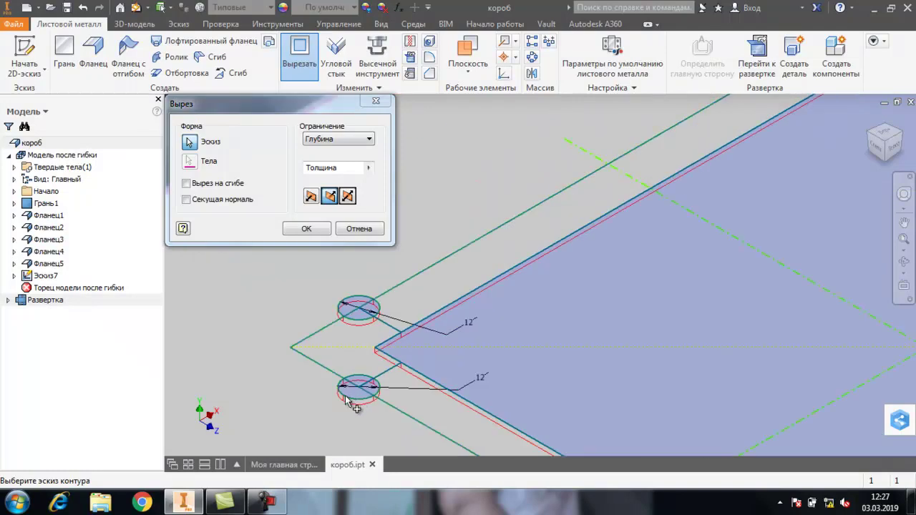
pyautogui.scroll(-3, 401, 352)
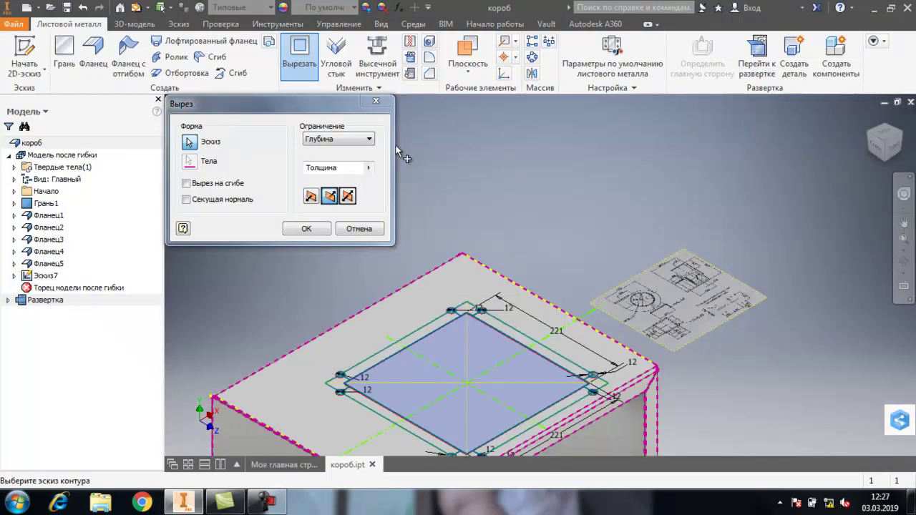
# - Set the cut extent to through all (Насквозь) and create the cut
pyautogui.click(368, 141)
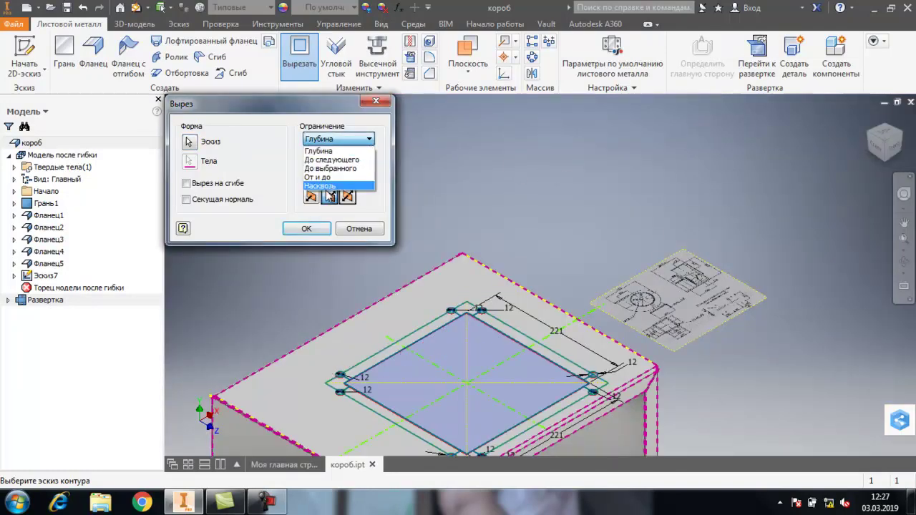
pyautogui.click(322, 186)
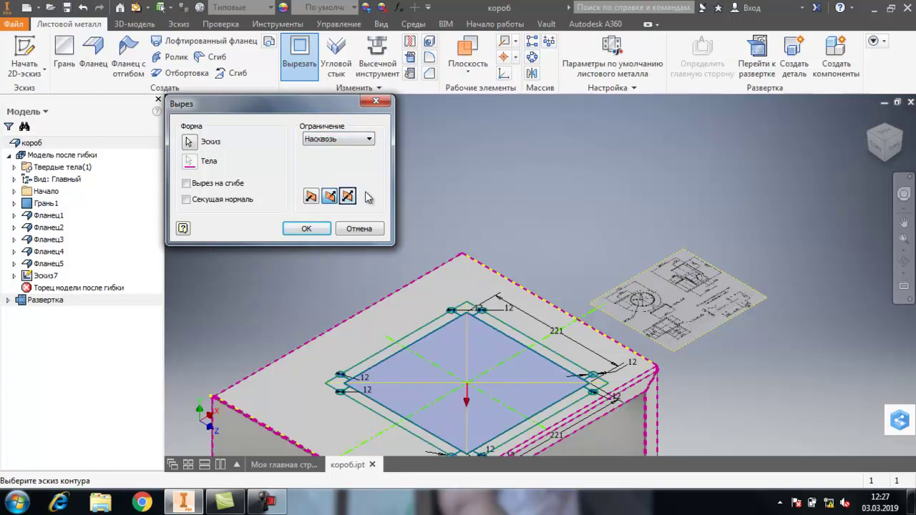
pyautogui.scroll(-4, 539, 184)
pyautogui.click(307, 228)
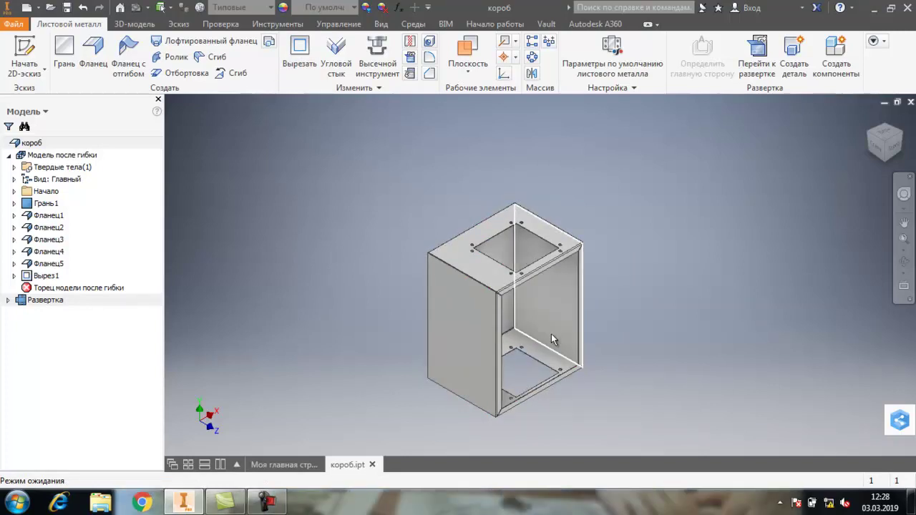
# - Start a new sketch on the front face of the box's left vertical flange
pyautogui.scroll(5, 504, 344)
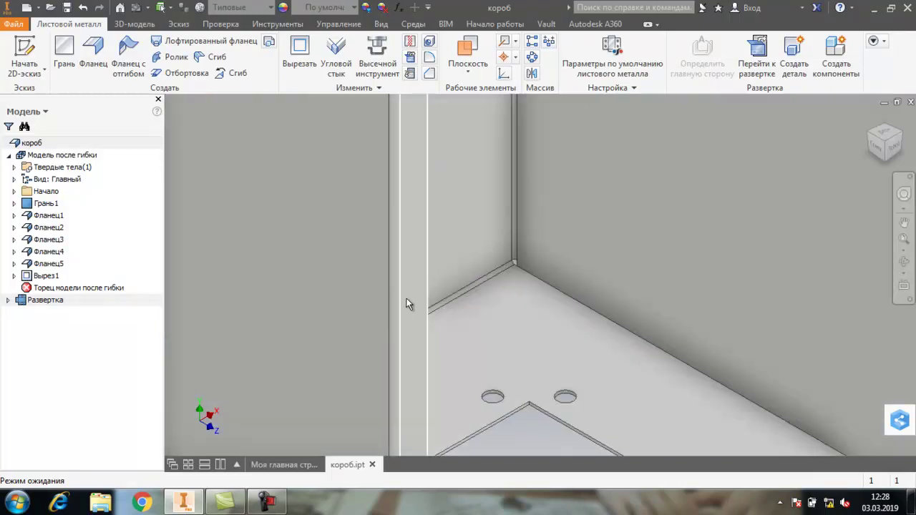
pyautogui.keyDown('shift'); pyautogui.moveTo(413, 288); pyautogui.dragTo(482, 316, button='middle'); pyautogui.keyUp('shift')
pyautogui.click(482, 311)
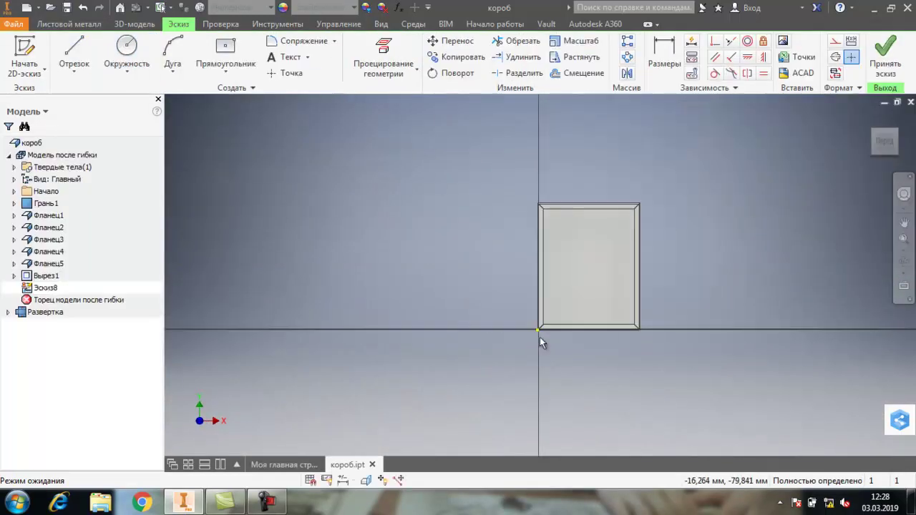
pyautogui.scroll(3, 564, 242)
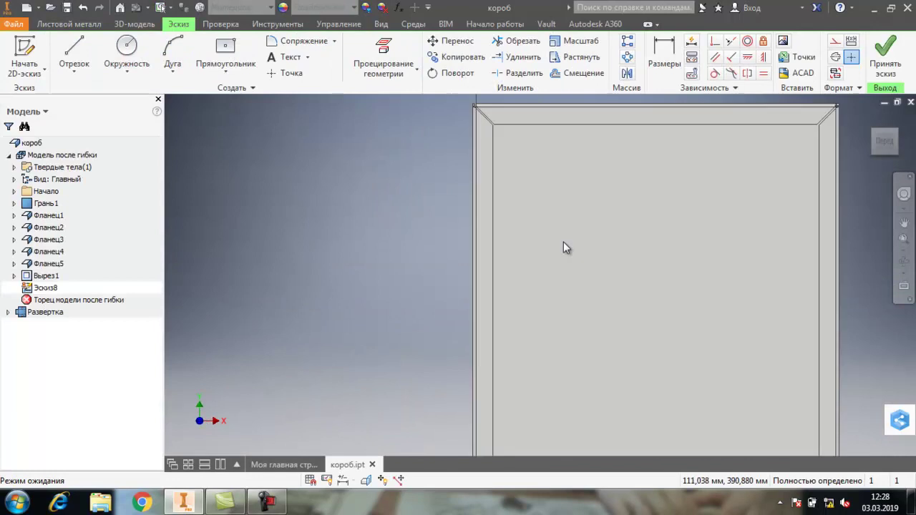
# - Sketch a vertical line along the left flange, running from above the box's upper edge to below its lower edge
pyautogui.click(126, 56)
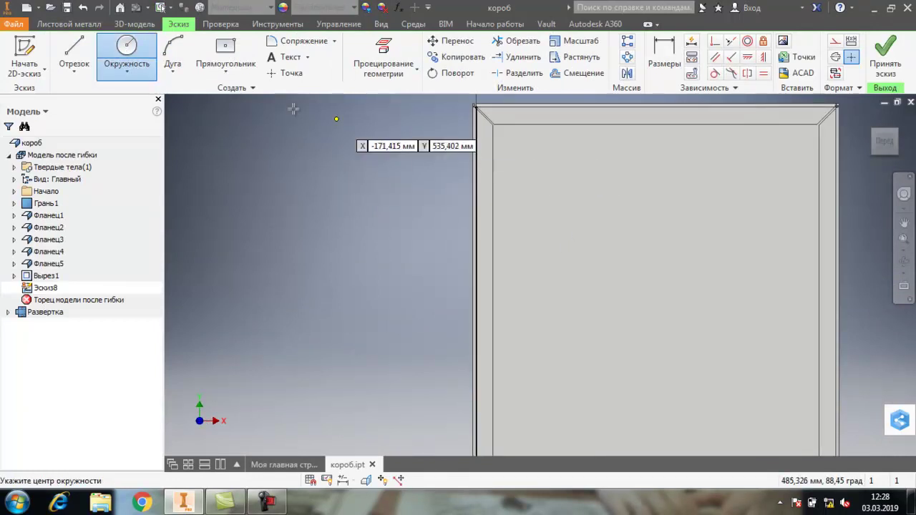
pyautogui.click(89, 63)
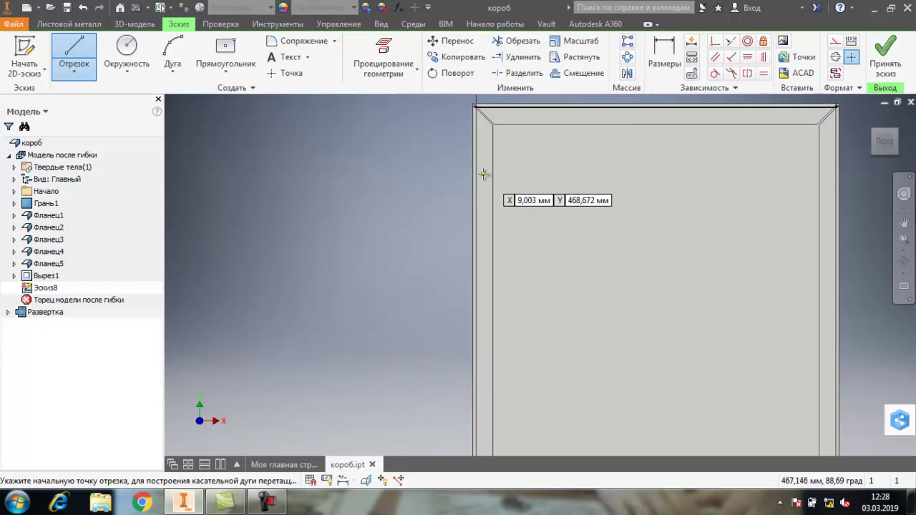
pyautogui.click(483, 100)
pyautogui.scroll(-3, 509, 387)
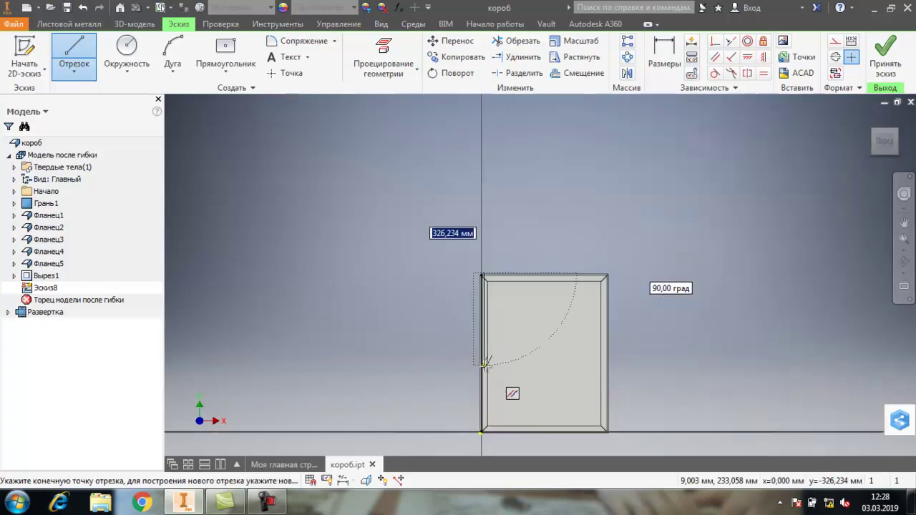
pyautogui.click(484, 432)
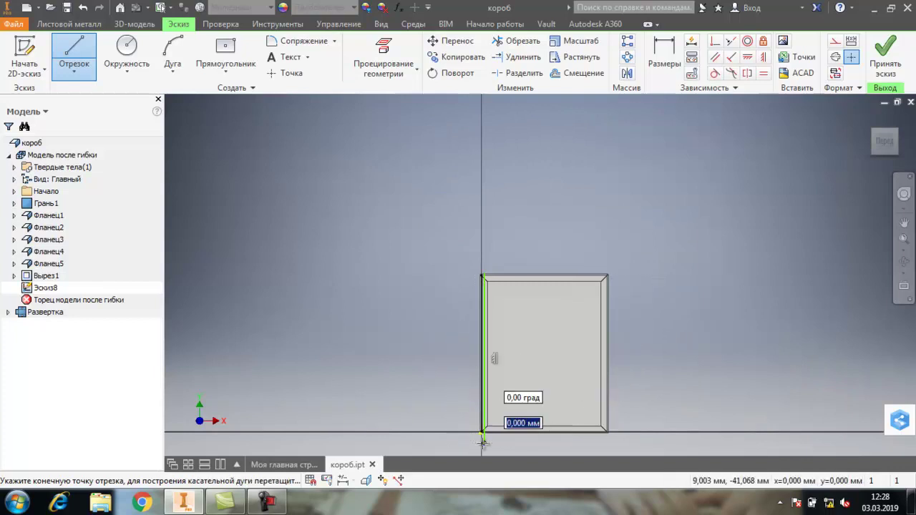
pyautogui.scroll(-2, 505, 345)
pyautogui.rightClick(525, 399)
pyautogui.click(579, 400)
# - Dimension the vertical line 12 mm from the left flange's inner edge
pyautogui.scroll(5, 479, 340)
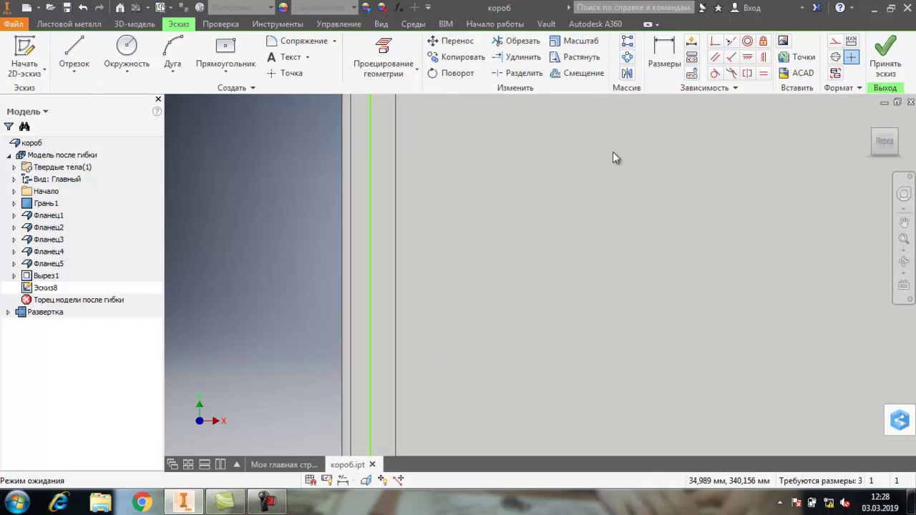
pyautogui.click(664, 50)
pyautogui.click(396, 239)
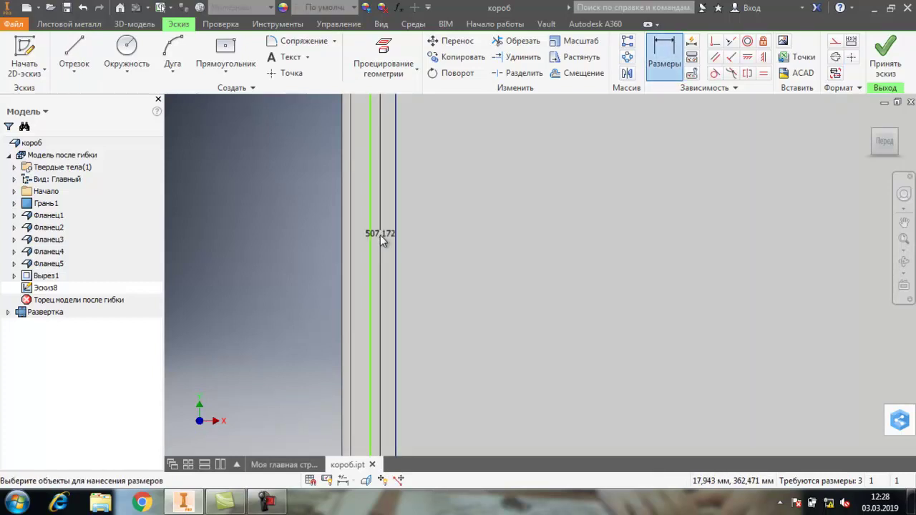
pyautogui.click(372, 241)
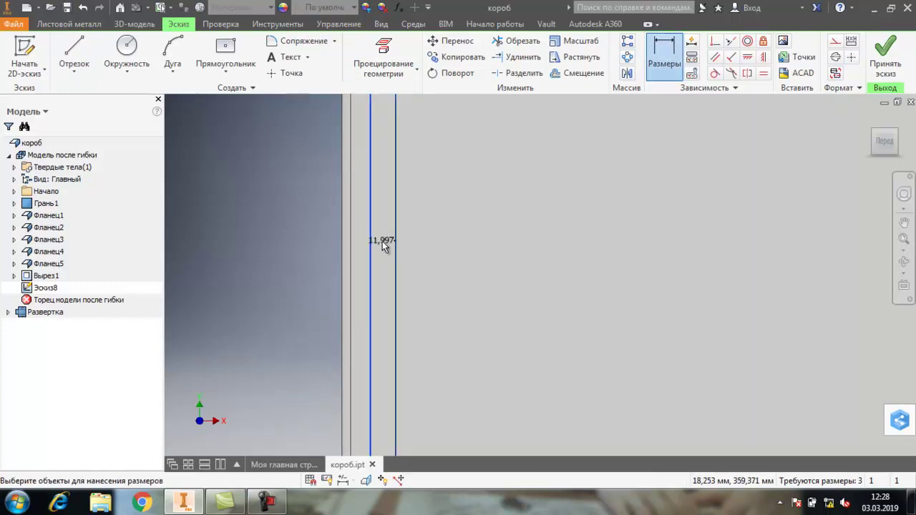
pyautogui.click(382, 242)
pyautogui.write('12')
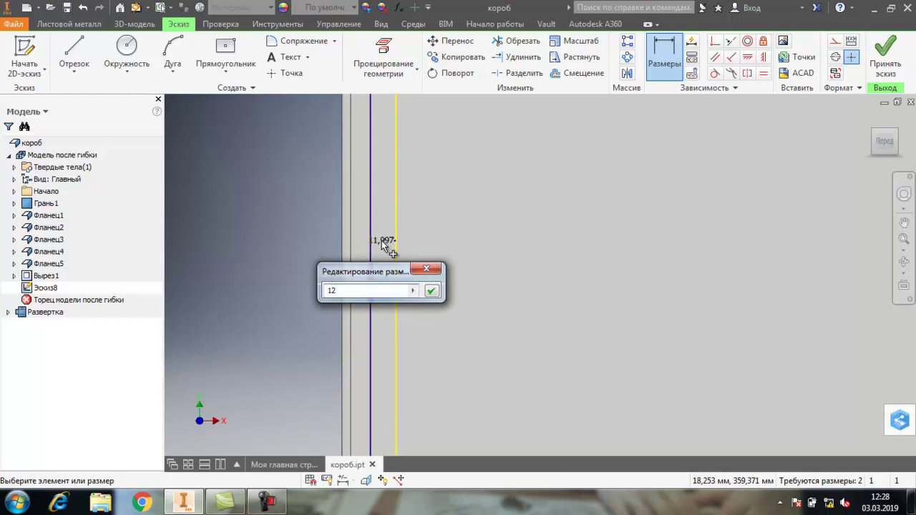
pyautogui.press('Return')
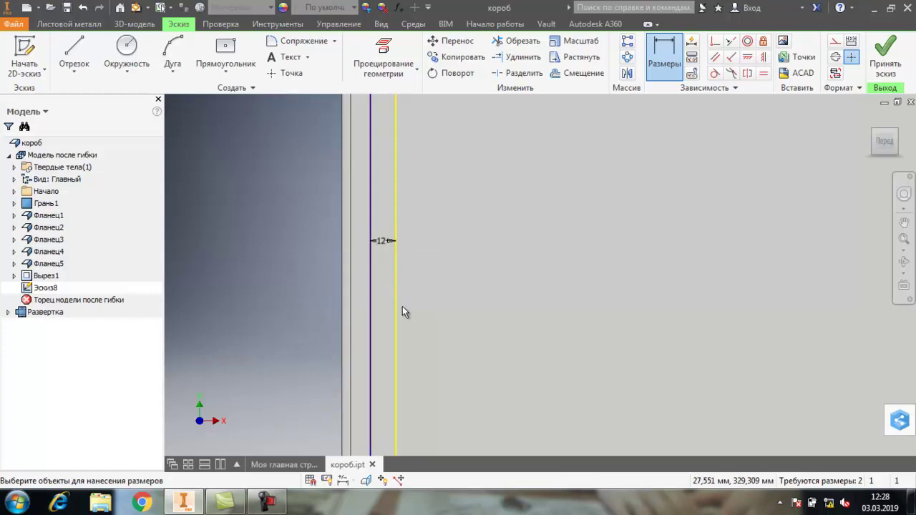
# - Sketch a short horizontal line across the left flange near the box's upper corner, crossing the vertical line
pyautogui.scroll(-5, 399, 304)
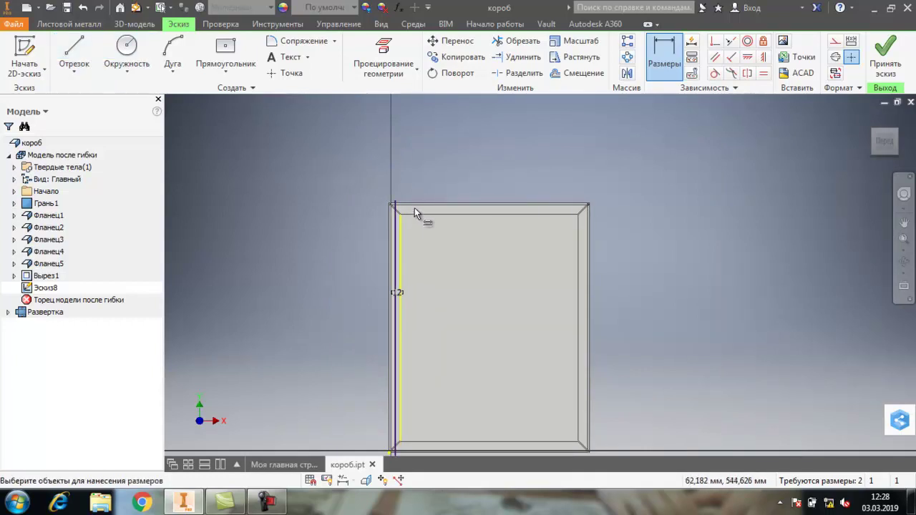
pyautogui.scroll(3, 421, 198)
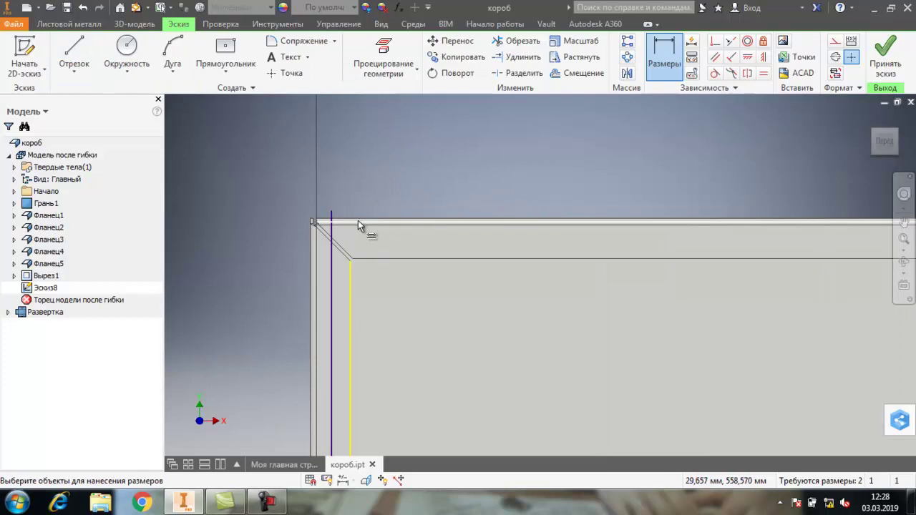
pyautogui.click(74, 51)
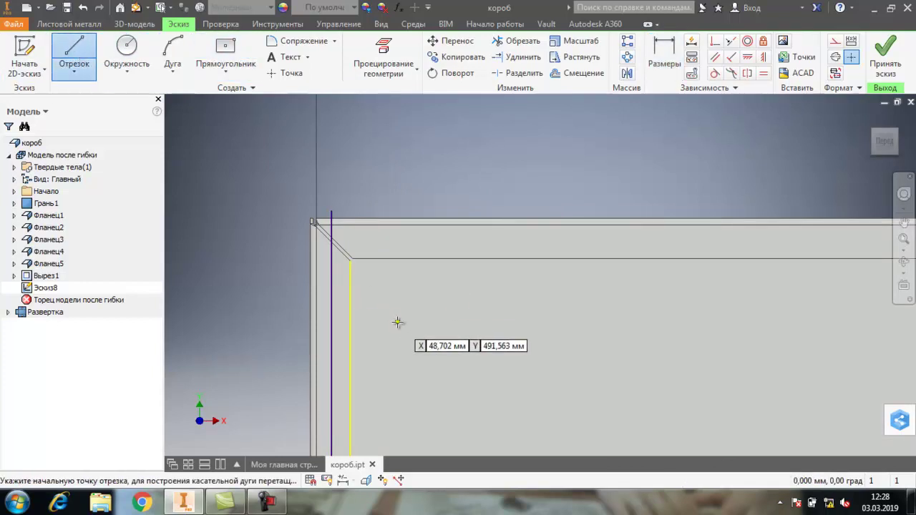
pyautogui.click(357, 313)
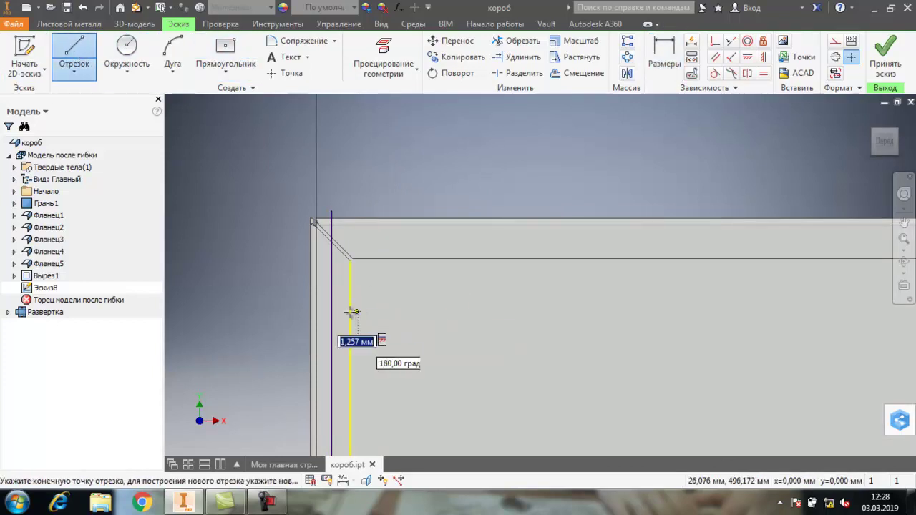
pyautogui.rightClick(294, 312)
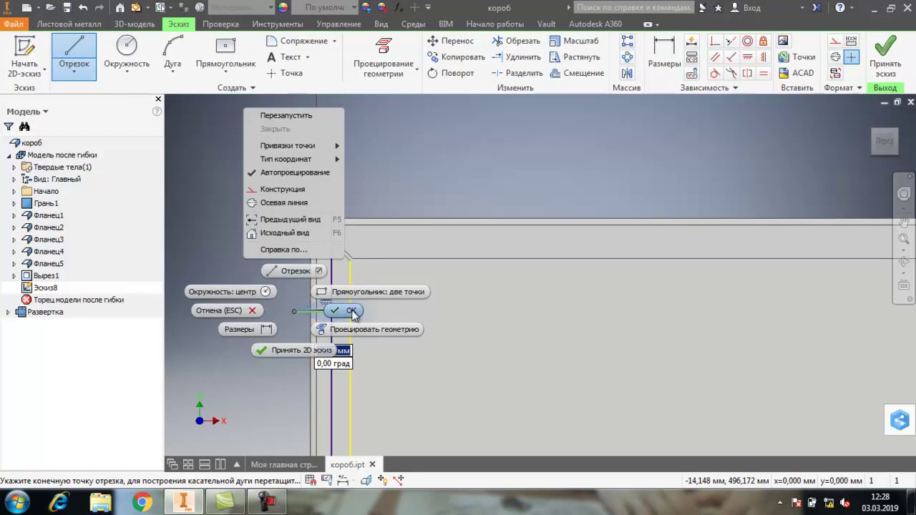
pyautogui.press('Escape')
# - Sketch a 12 mm diameter circle centred where the short horizontal line crosses the vertical line
pyautogui.click(126, 50)
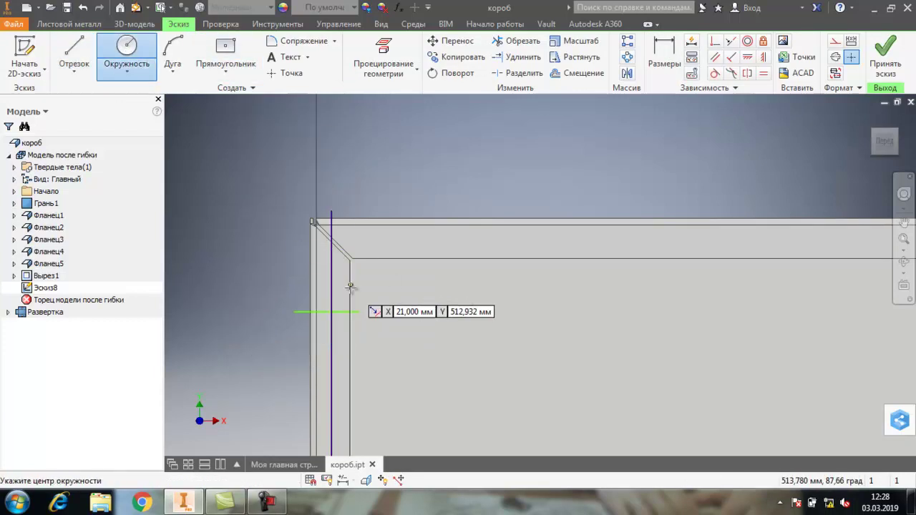
pyautogui.click(332, 312)
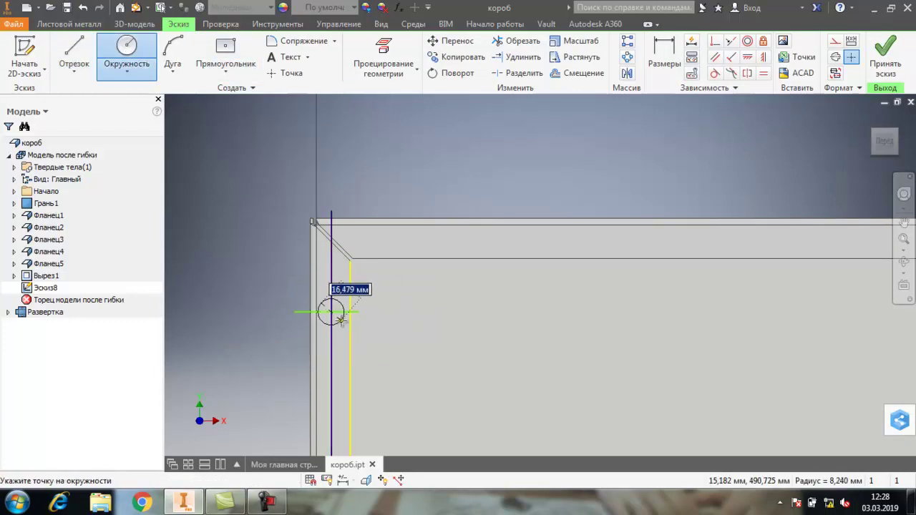
pyautogui.write('12')
pyautogui.press('Return')
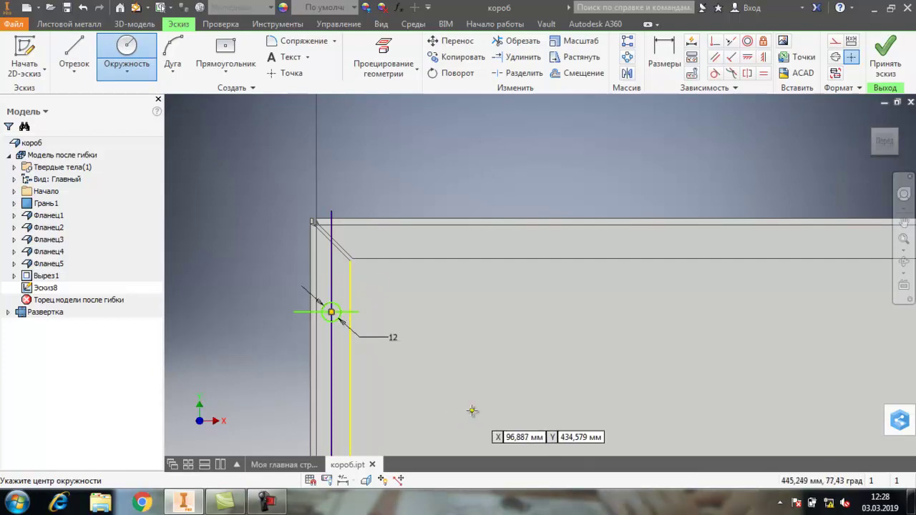
# - Dimension the short horizontal line 50 mm below the box's upper outer edge
pyautogui.click(665, 58)
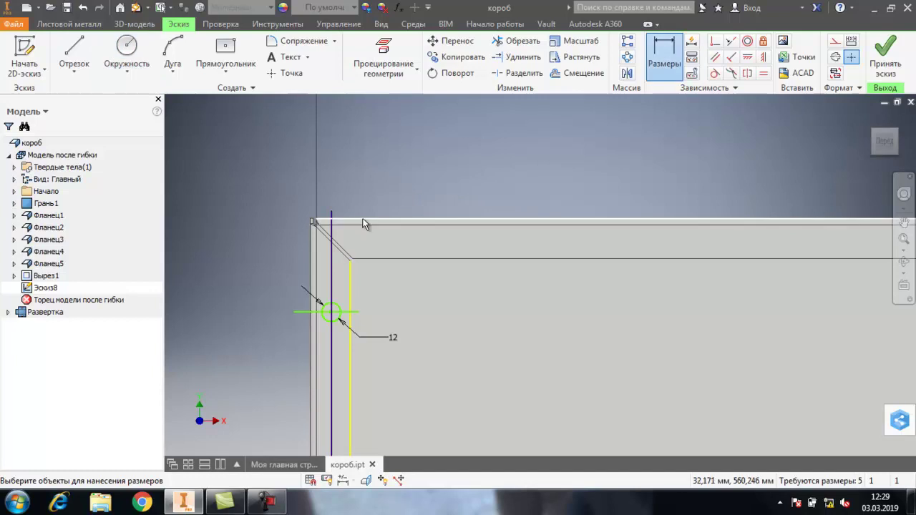
pyautogui.click(360, 316)
pyautogui.click(398, 309)
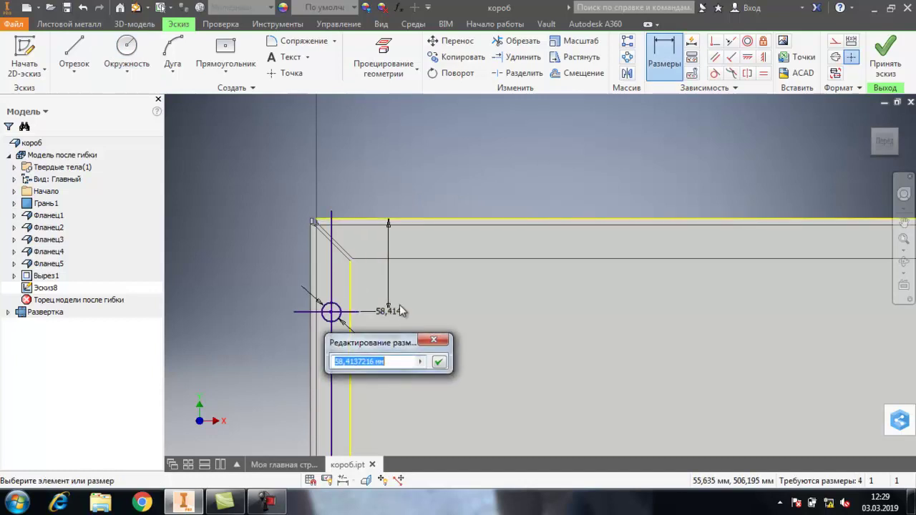
pyautogui.write('5')
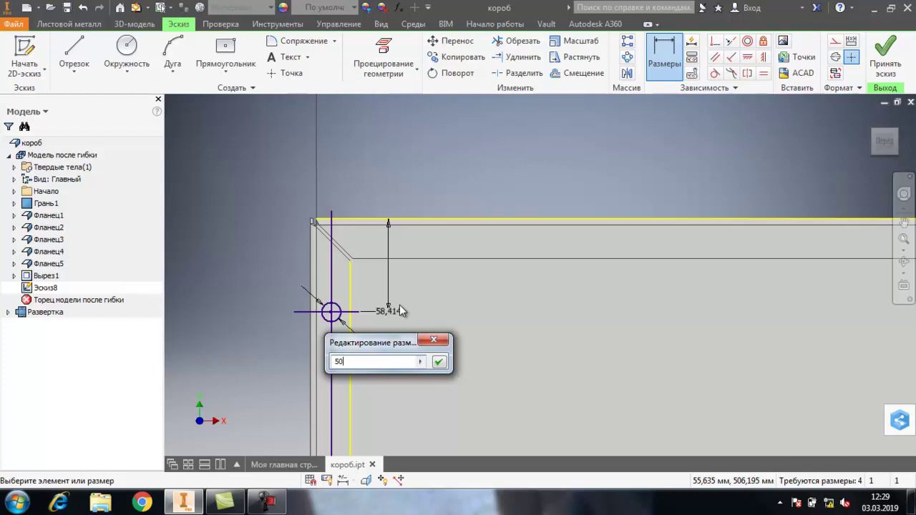
pyautogui.write('0')
pyautogui.press('Return')
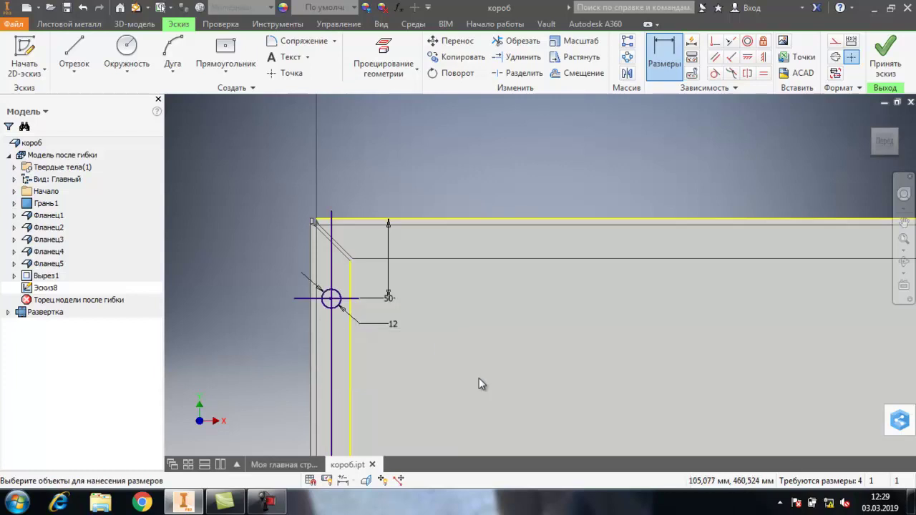
# - Start a rectangular sketch pattern of the 12 mm circle, with its first direction running down the vertical line
pyautogui.scroll(-5, 494, 365)
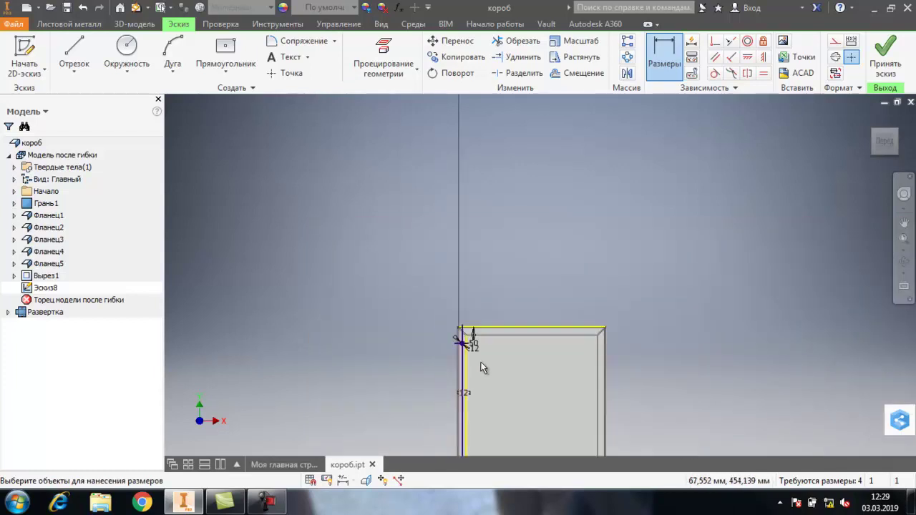
pyautogui.scroll(5, 482, 365)
pyautogui.scroll(-2, 481, 361)
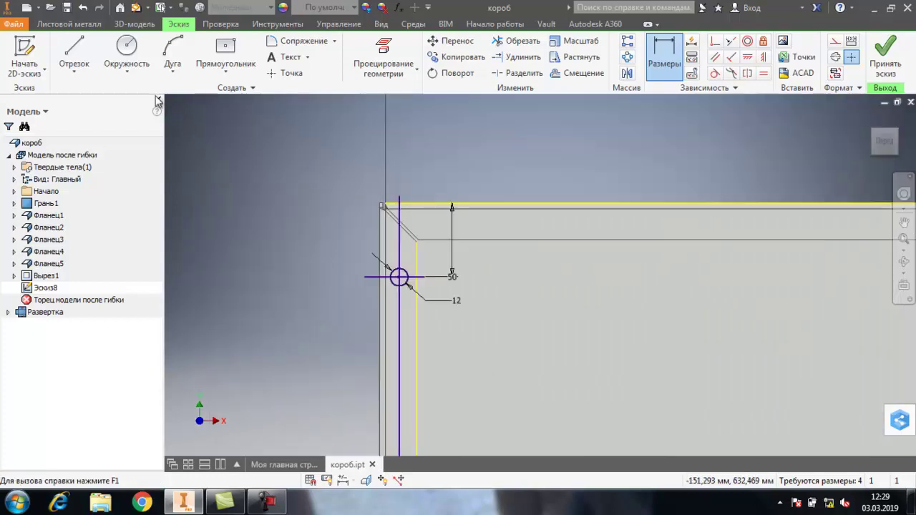
pyautogui.click(627, 41)
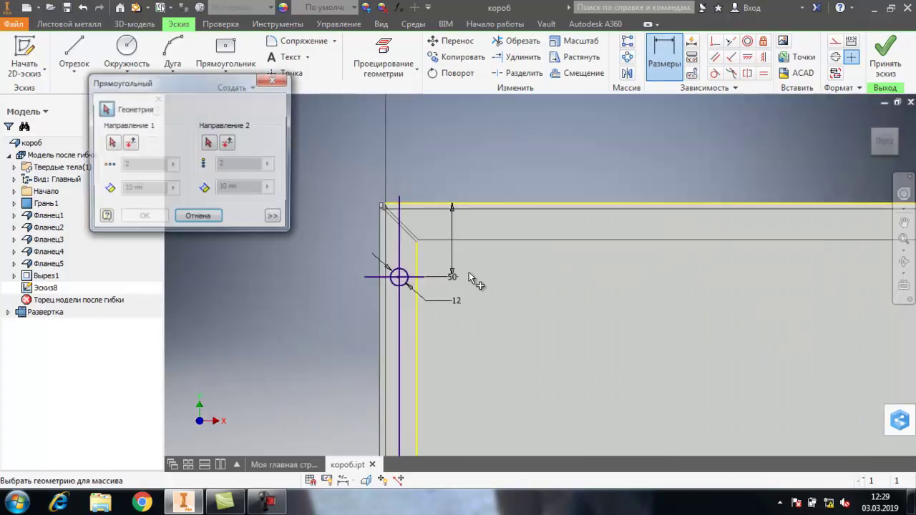
pyautogui.click(405, 284)
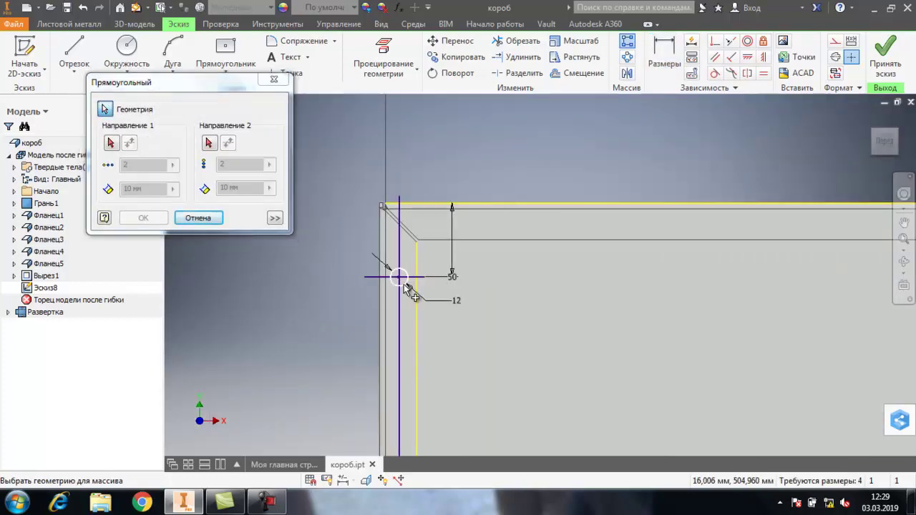
pyautogui.click(113, 144)
pyautogui.click(398, 369)
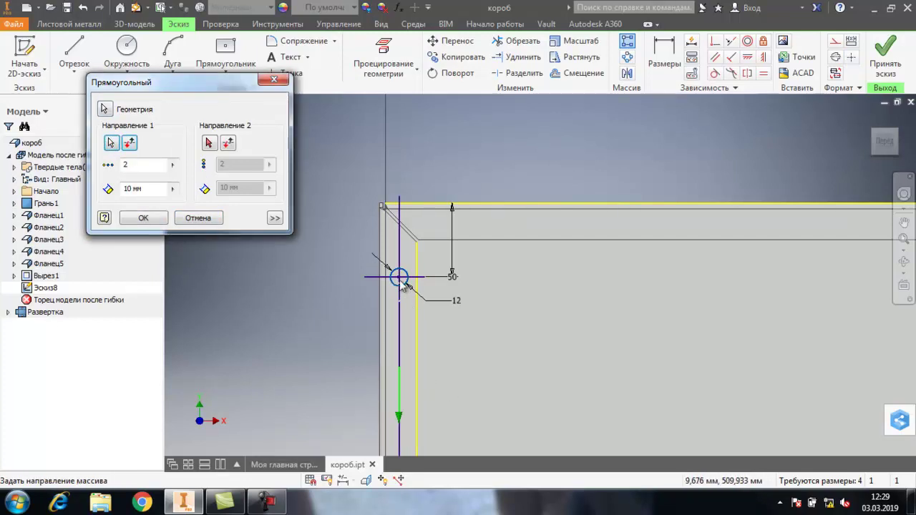
# - Set the pattern's spacing in the first direction to 60 mm
pyautogui.scroll(2, 401, 283)
pyautogui.scroll(-3, 399, 282)
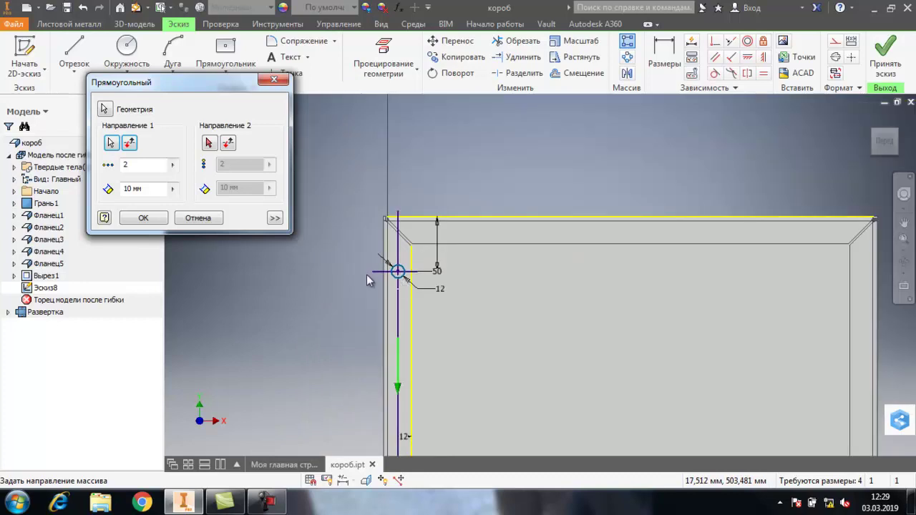
pyautogui.scroll(-2, 376, 265)
pyautogui.scroll(1, 373, 355)
pyautogui.scroll(-1, 373, 354)
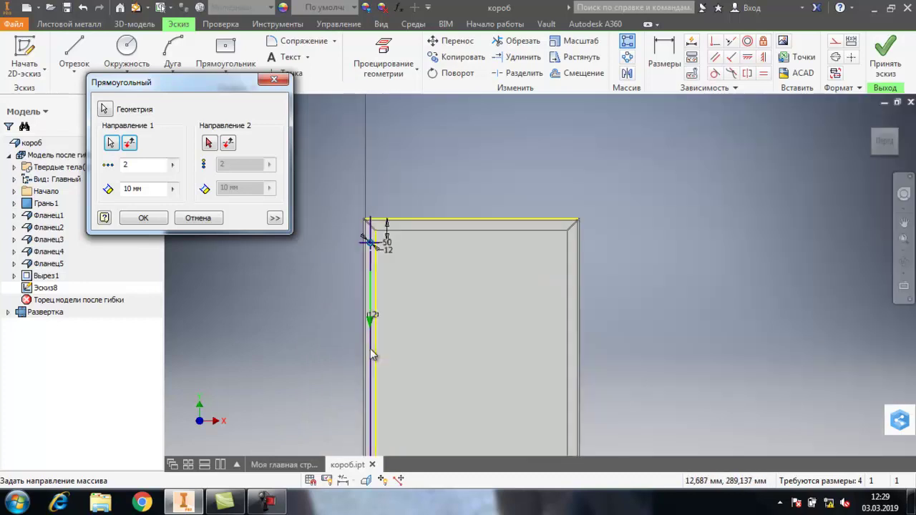
pyautogui.scroll(3, 380, 251)
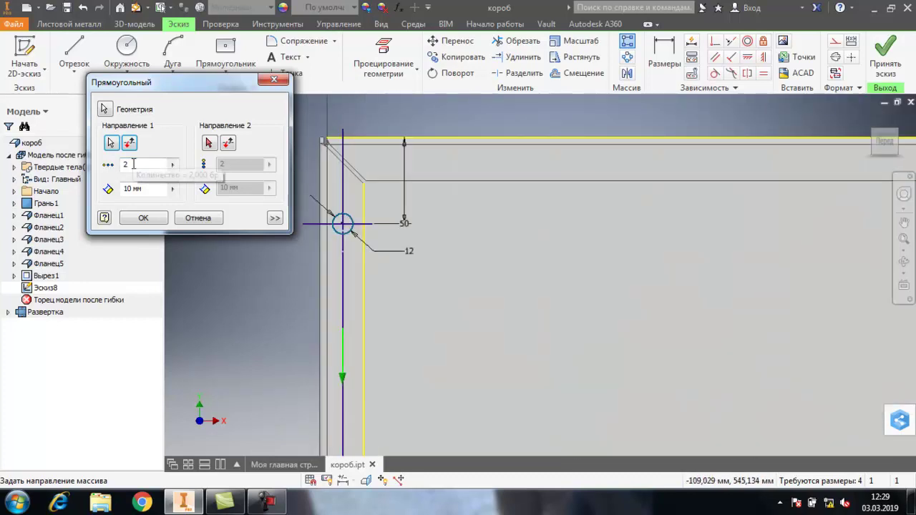
pyautogui.click(126, 189)
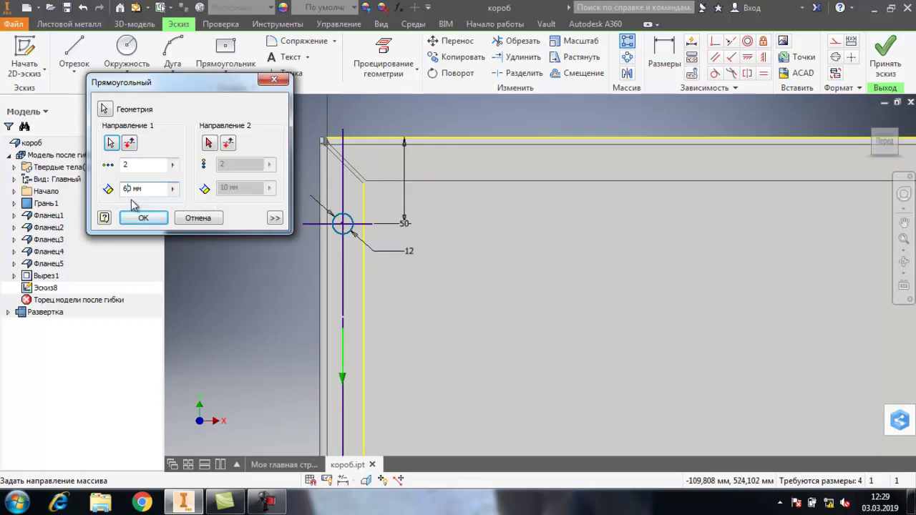
# - Set the number of circles in the pattern's first direction to 4 and check the flange length they must cover
pyautogui.scroll(-3, 372, 247)
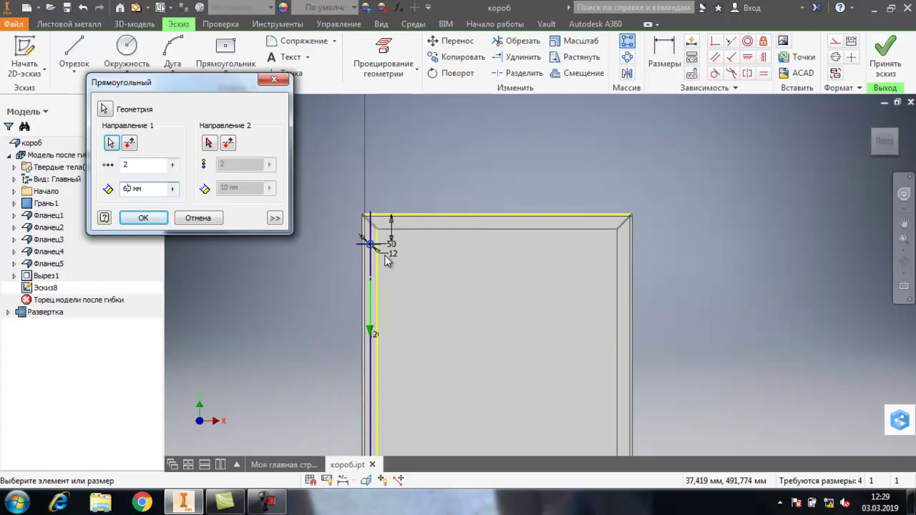
pyautogui.scroll(2, 395, 349)
pyautogui.scroll(-1, 334, 334)
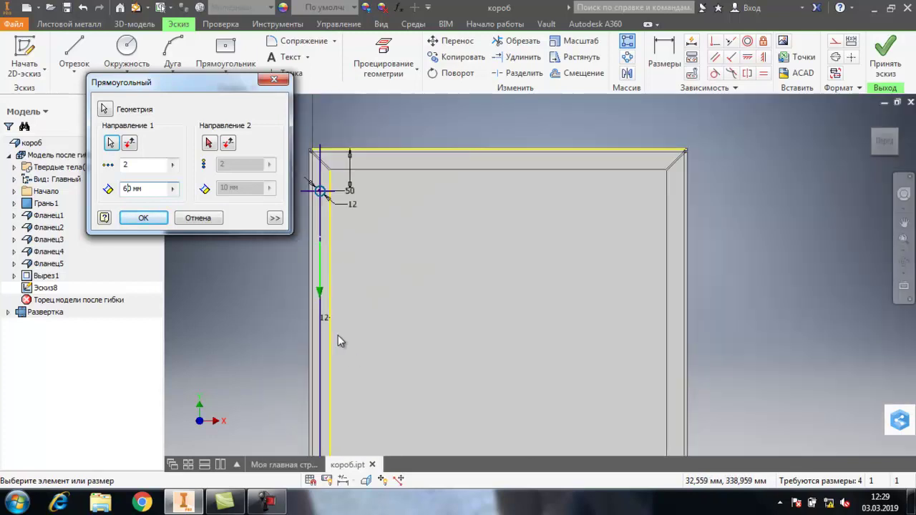
pyautogui.doubleClick(123, 166)
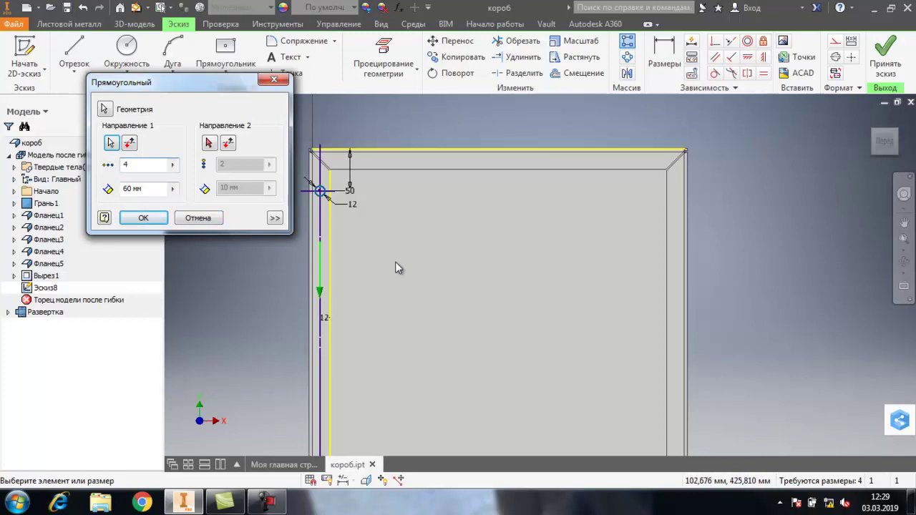
pyautogui.scroll(-4, 399, 263)
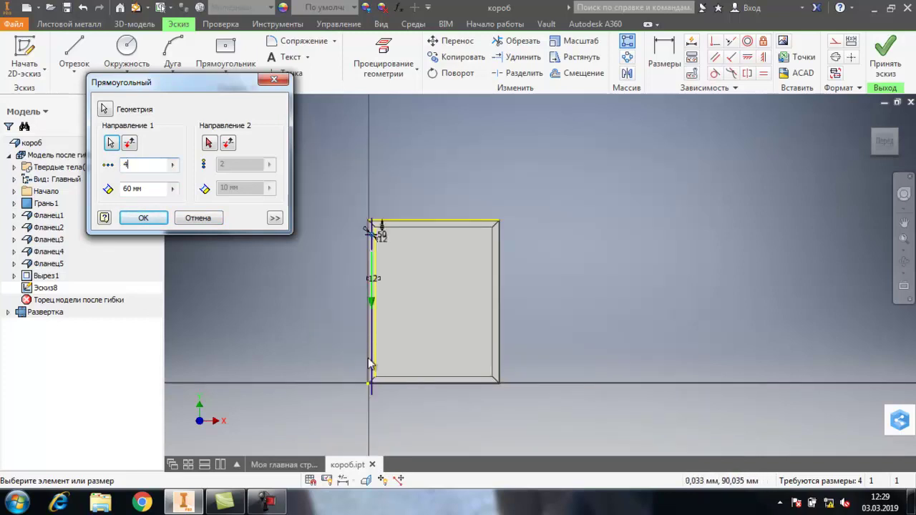
pyautogui.scroll(4, 369, 362)
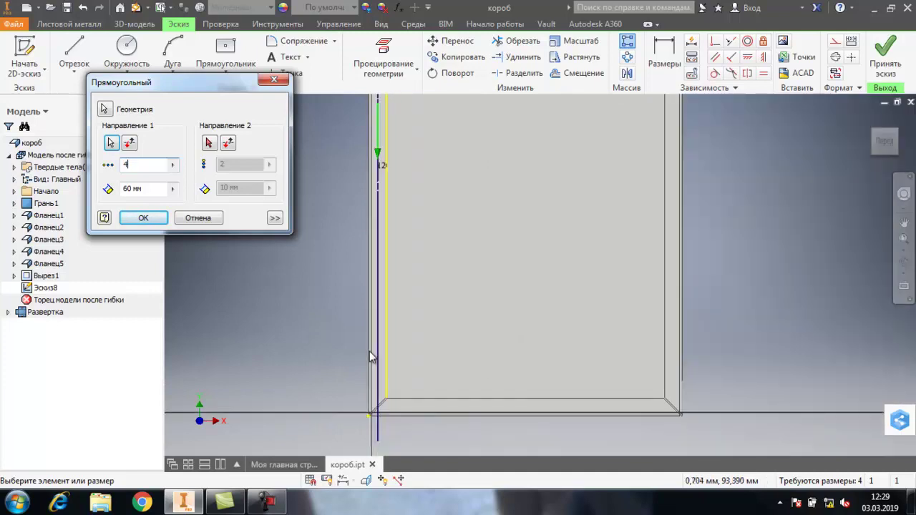
# - Try 10 circles in the pattern's first direction and check how they fit along the flange length
pyautogui.scroll(-2, 406, 298)
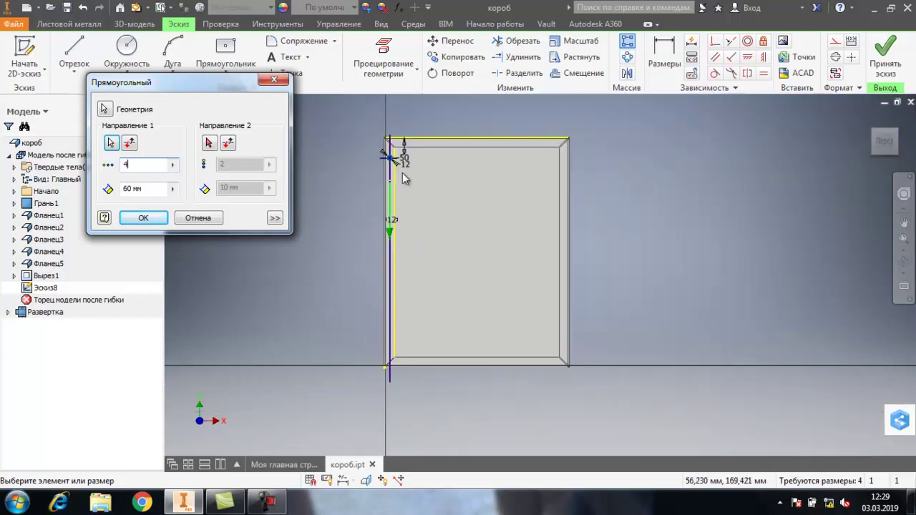
pyautogui.scroll(2, 403, 174)
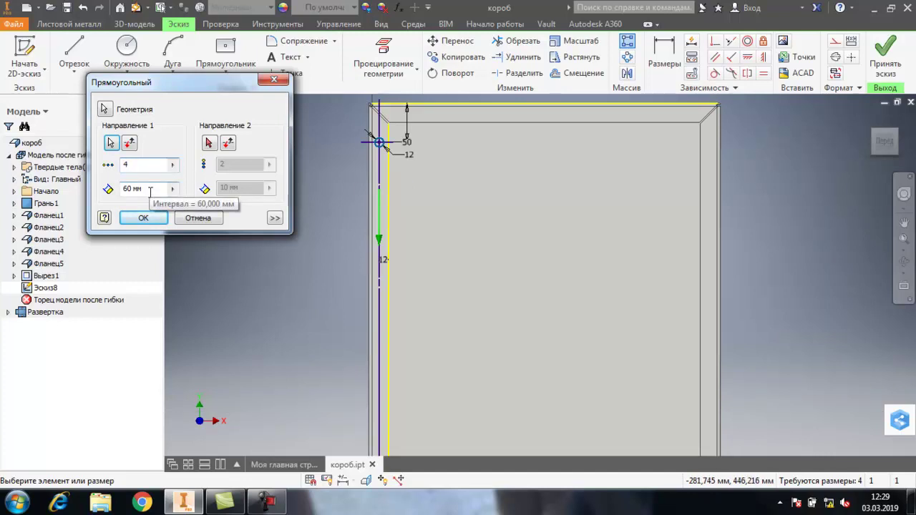
pyautogui.doubleClick(121, 163)
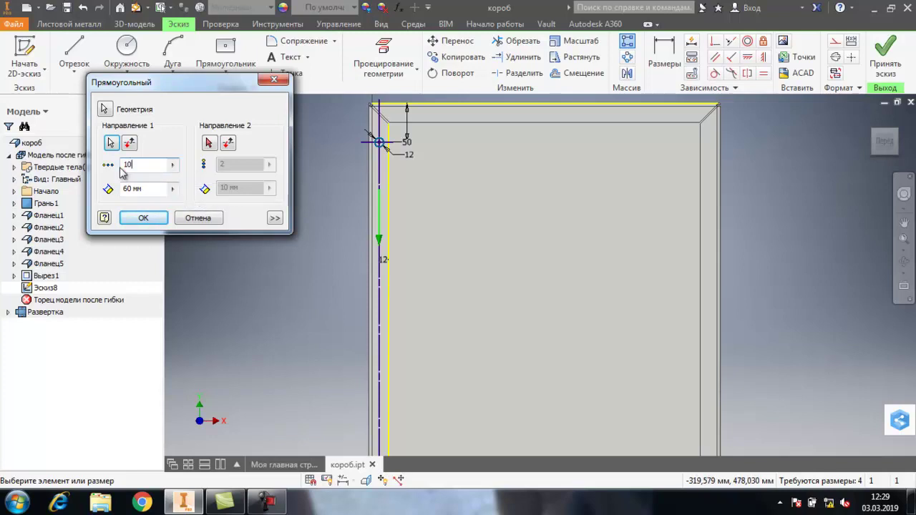
pyautogui.scroll(-2, 257, 294)
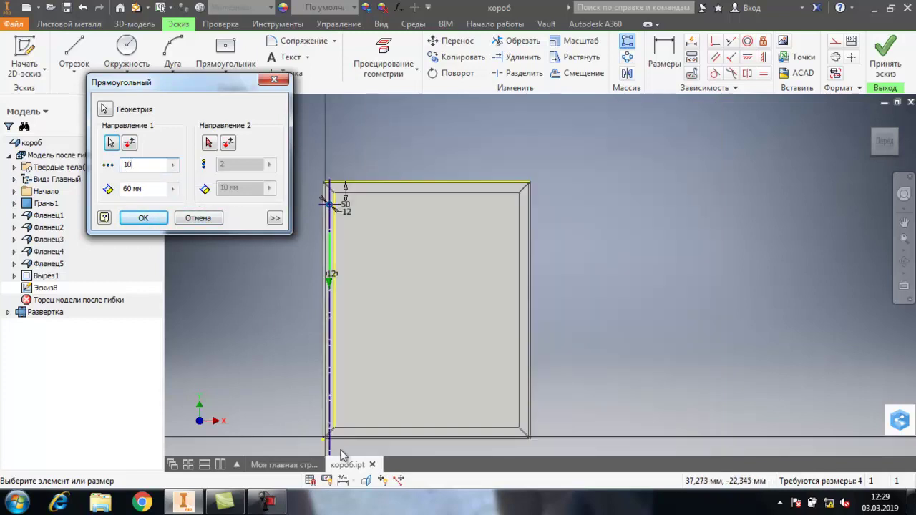
pyautogui.scroll(-3, 396, 344)
pyautogui.scroll(5, 379, 395)
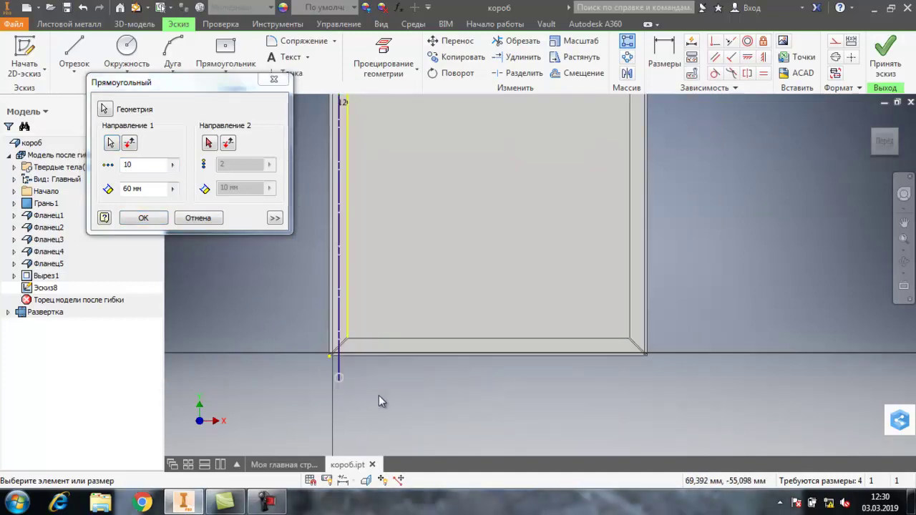
# - Try 9 circles at 51 mm and 55 mm spacing in the first direction, and cancel the pattern
pyautogui.doubleClick(123, 165)
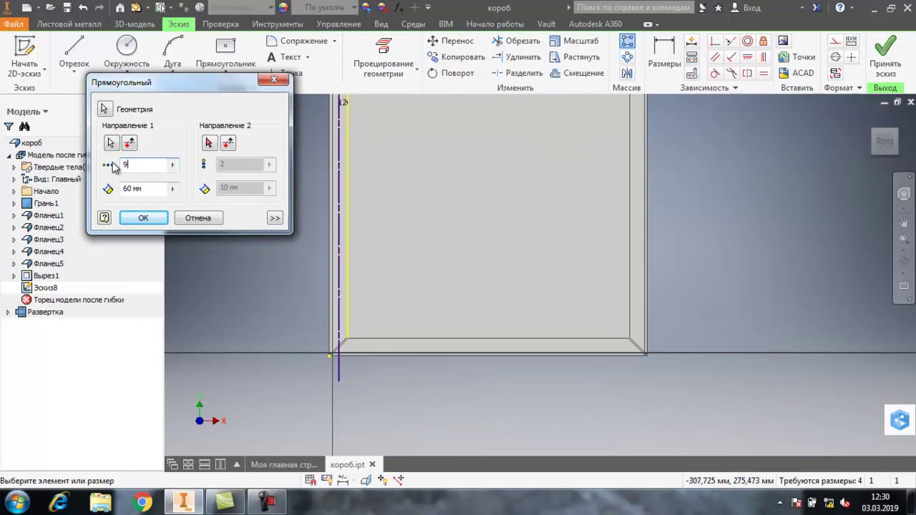
pyautogui.doubleClick(127, 188)
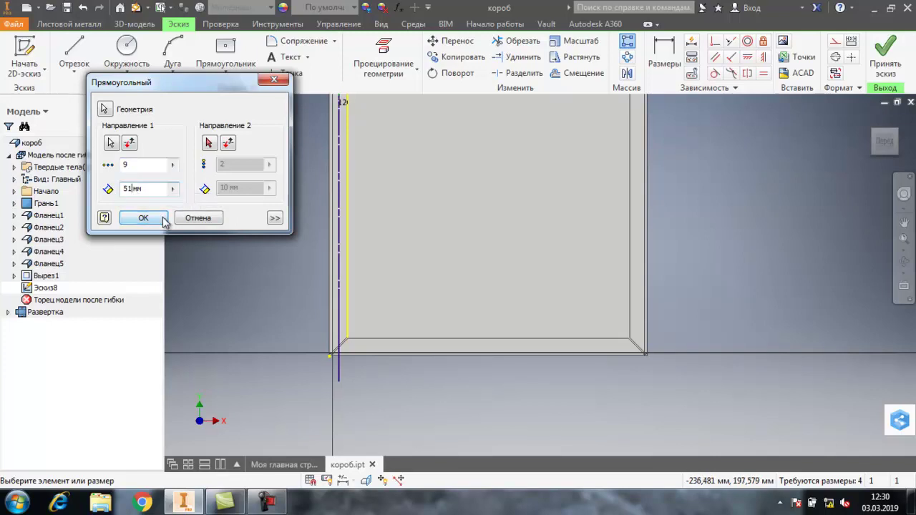
pyautogui.scroll(-5, 248, 324)
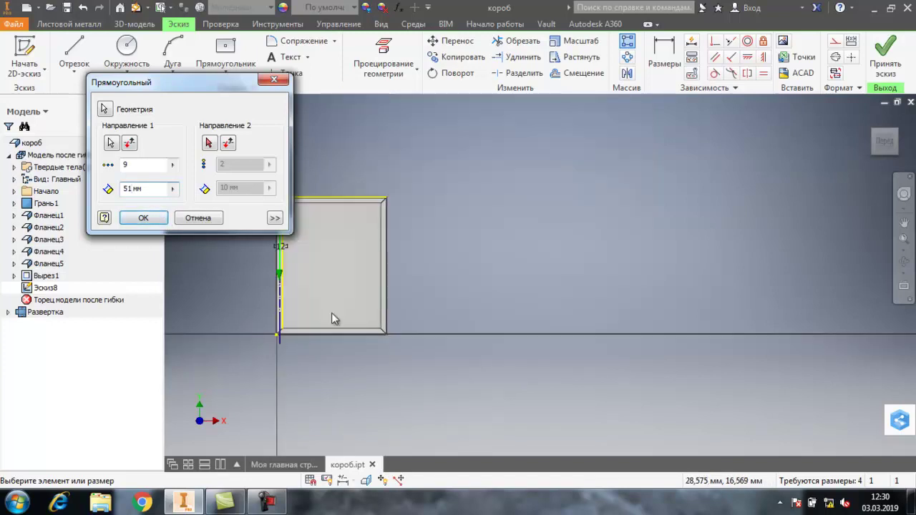
pyautogui.scroll(4, 269, 312)
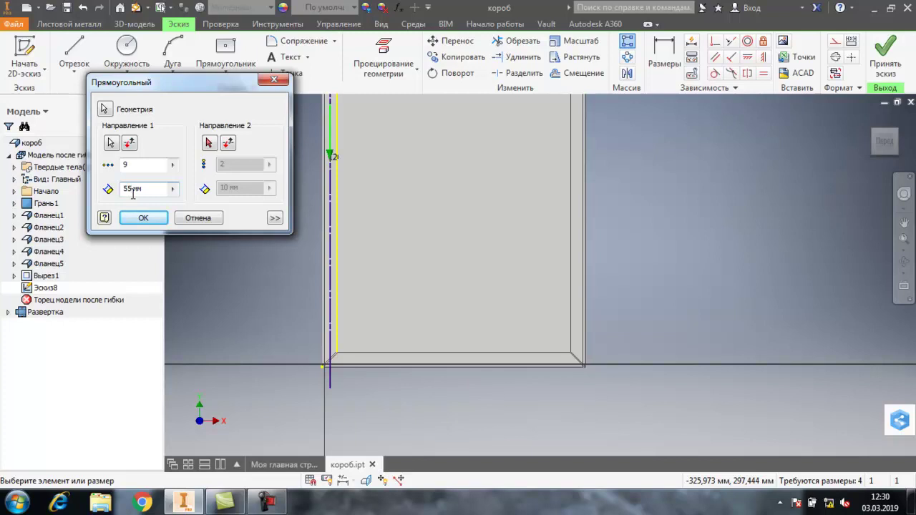
pyautogui.click(207, 144)
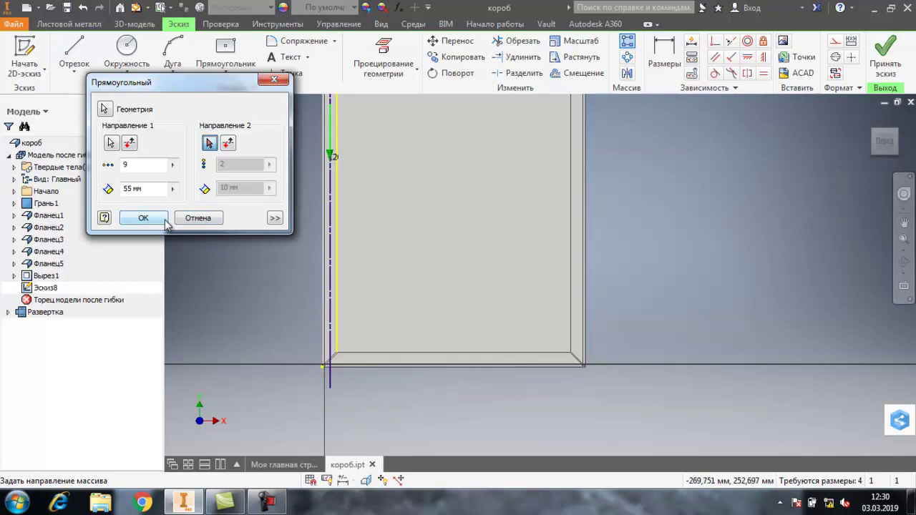
pyautogui.click(212, 222)
# - Start a new rectangular pattern of the 12 mm circle, with its first direction running down the vertical sketch line
pyautogui.scroll(-3, 333, 348)
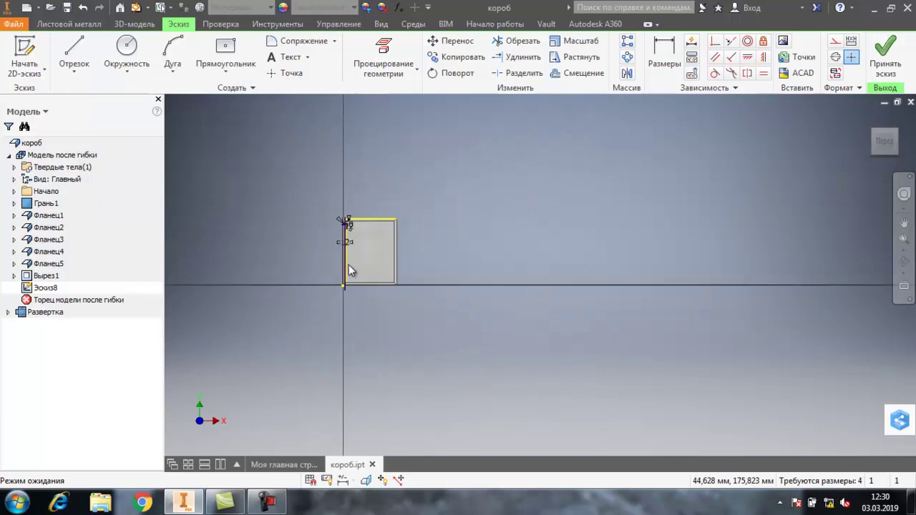
pyautogui.scroll(8, 341, 219)
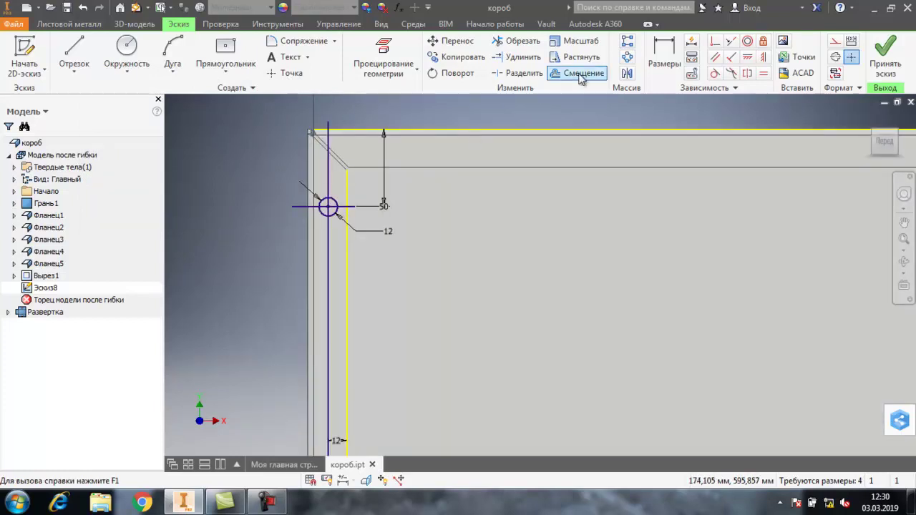
pyautogui.click(626, 43)
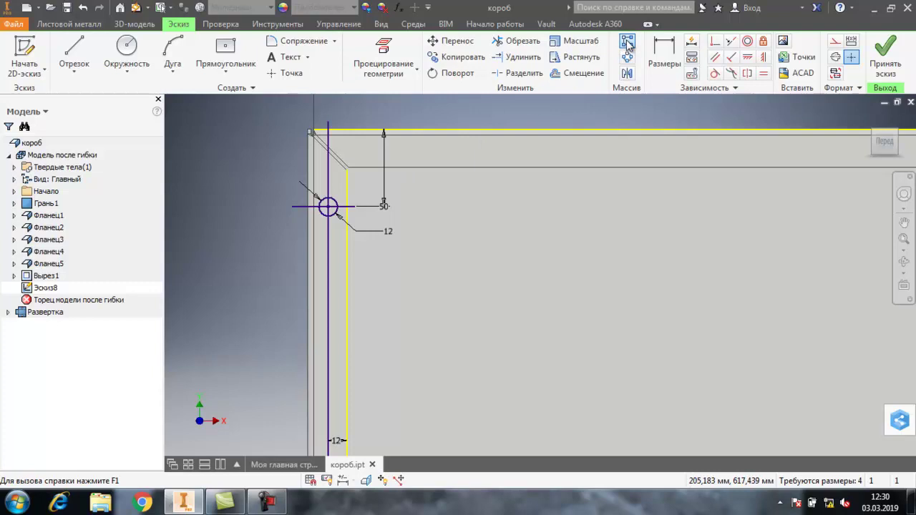
pyautogui.click(342, 208)
pyautogui.click(110, 144)
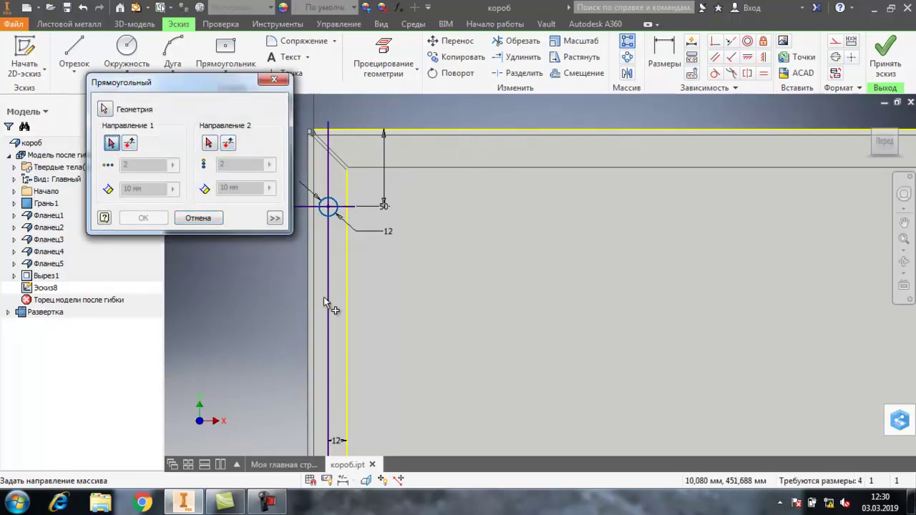
pyautogui.click(323, 298)
# - Set the pattern's first direction to 9 circles spaced 55 mm apart
pyautogui.doubleClick(126, 165)
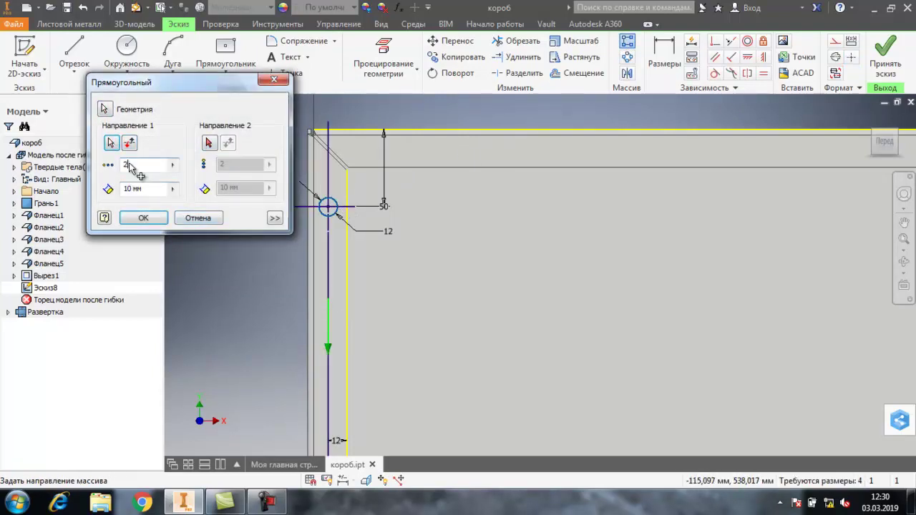
pyautogui.write('9')
pyautogui.doubleClick(127, 188)
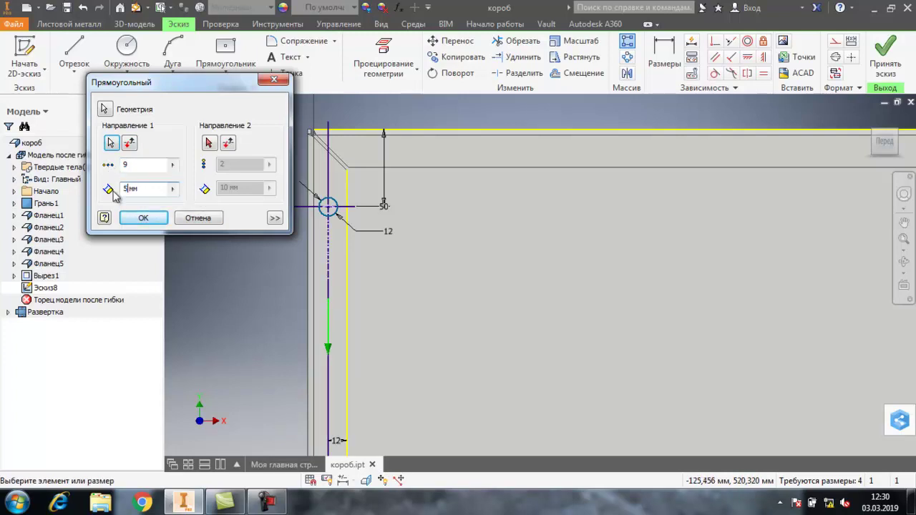
pyautogui.write('55')
# - Use the short horizontal line as the pattern's second direction and flip it to point across the box
pyautogui.click(209, 143)
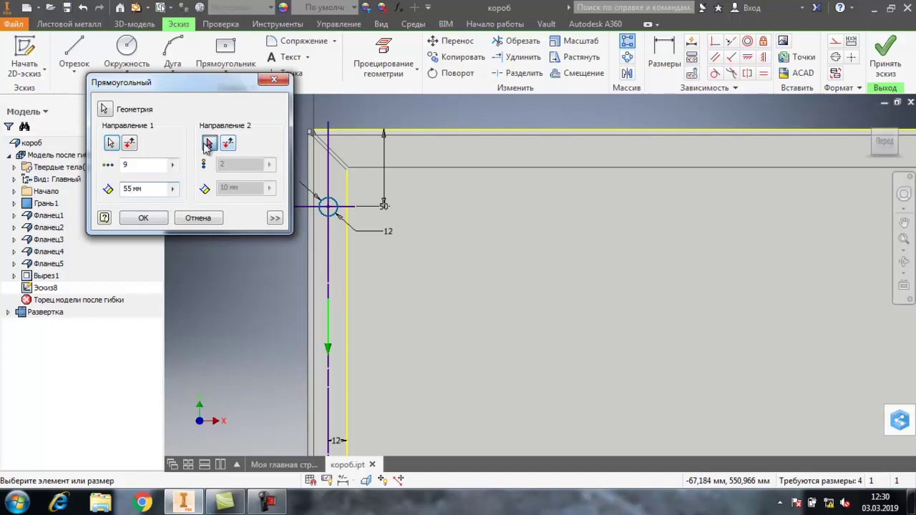
pyautogui.click(343, 215)
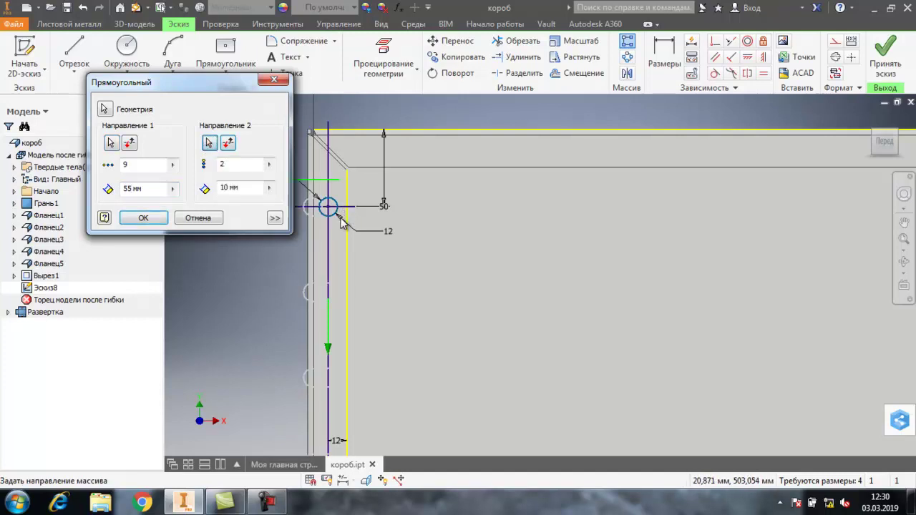
pyautogui.click(227, 142)
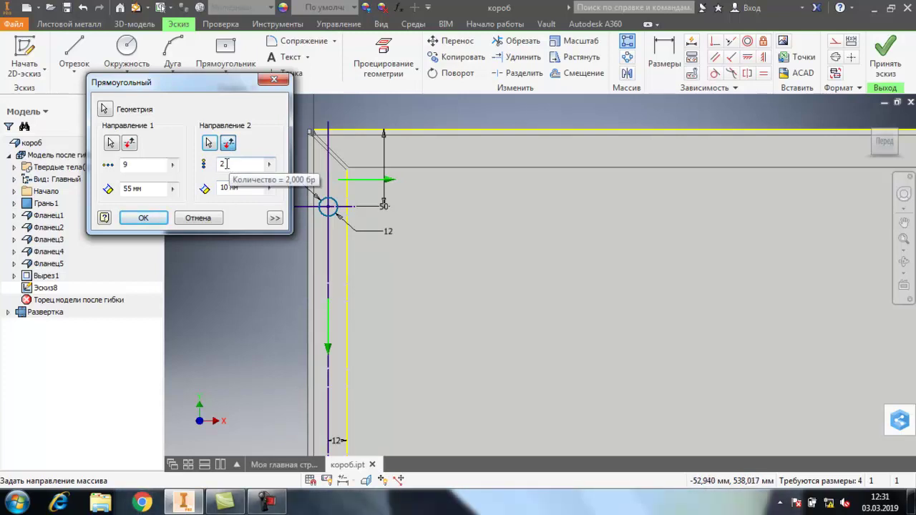
# - Set the pattern's second direction to 2 columns spaced 425 mm apart and create the pattern
pyautogui.doubleClick(226, 164)
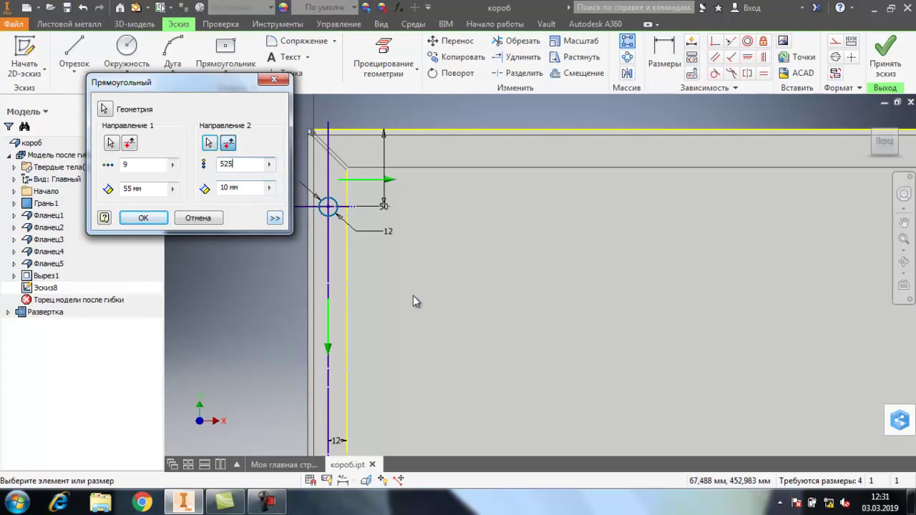
pyautogui.scroll(-3, 403, 303)
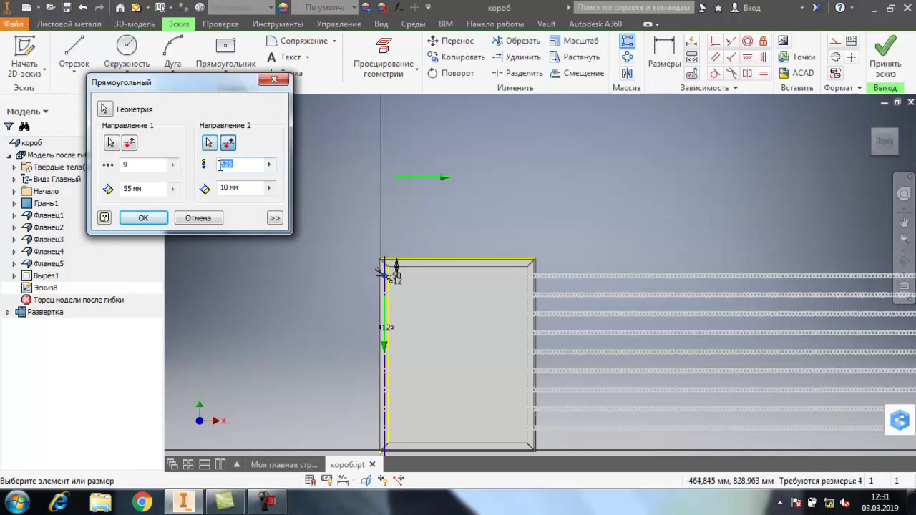
pyautogui.write('2')
pyautogui.doubleClick(214, 188)
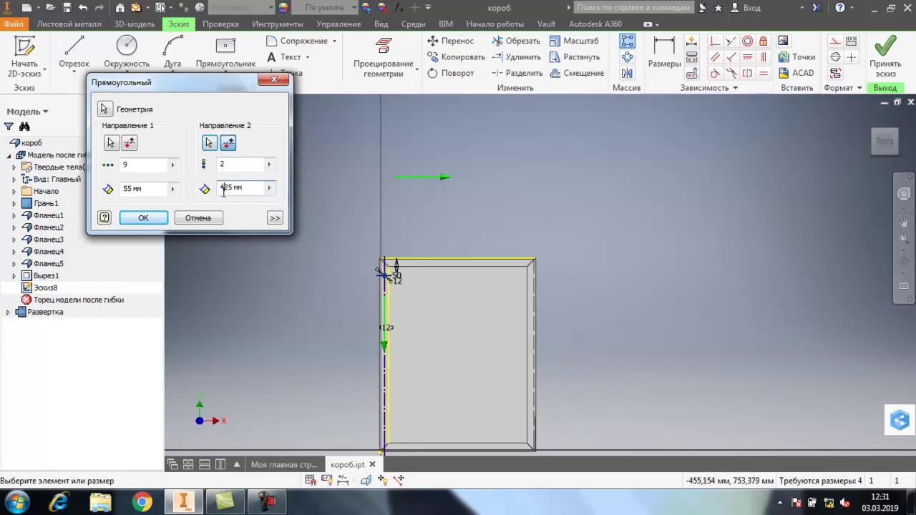
pyautogui.scroll(5, 565, 295)
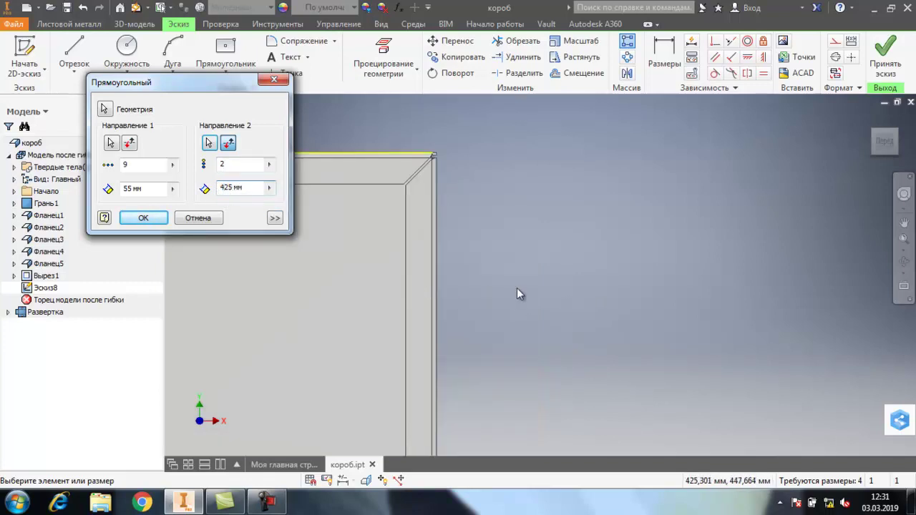
pyautogui.scroll(-2, 541, 285)
pyautogui.scroll(-2, 541, 285)
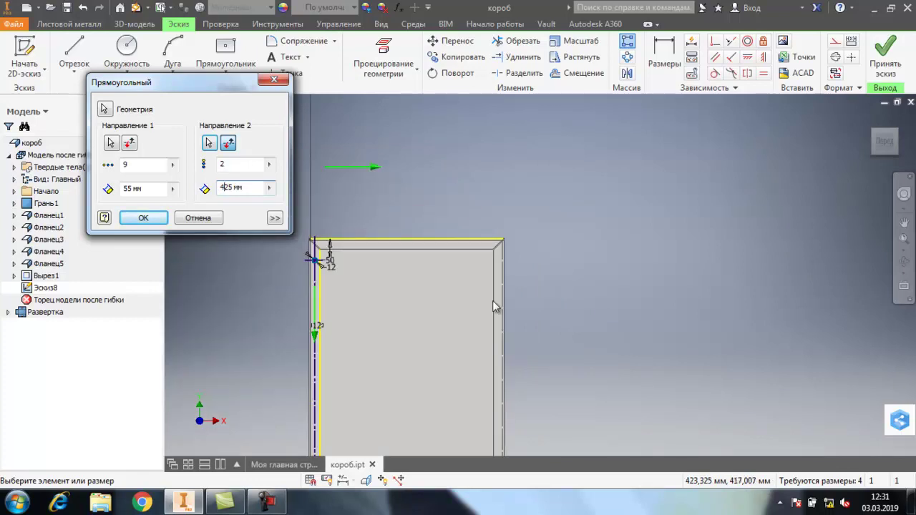
pyautogui.click(141, 220)
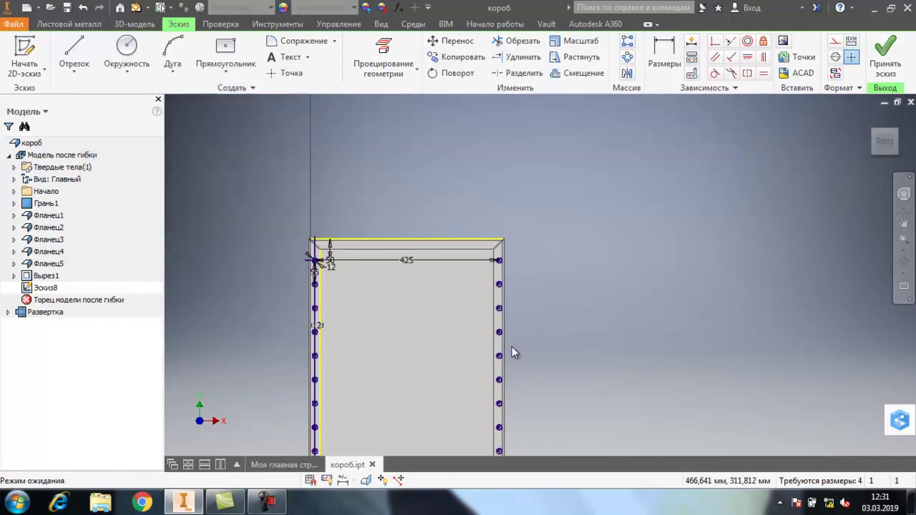
# - Measure the distance from the right flange's inner edge to the centre of a patterned circle
pyautogui.scroll(3, 499, 381)
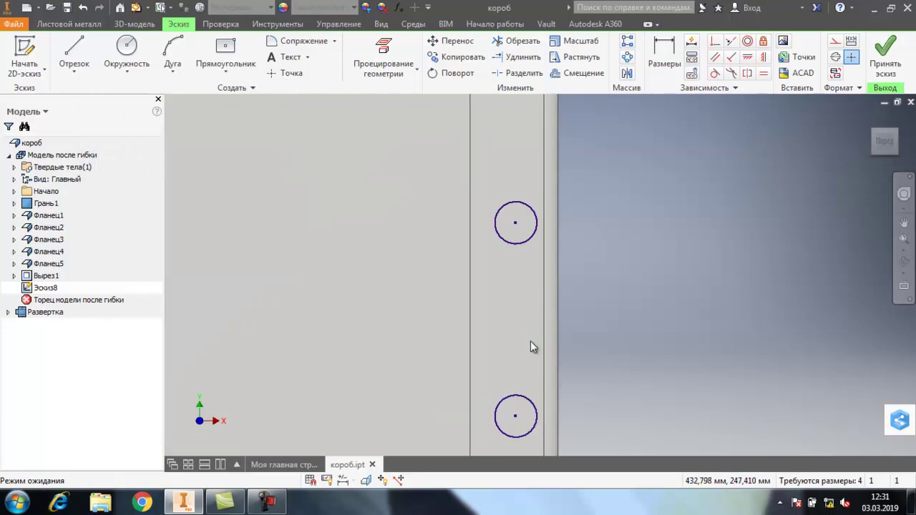
pyautogui.scroll(-1, 538, 333)
pyautogui.scroll(1, 538, 334)
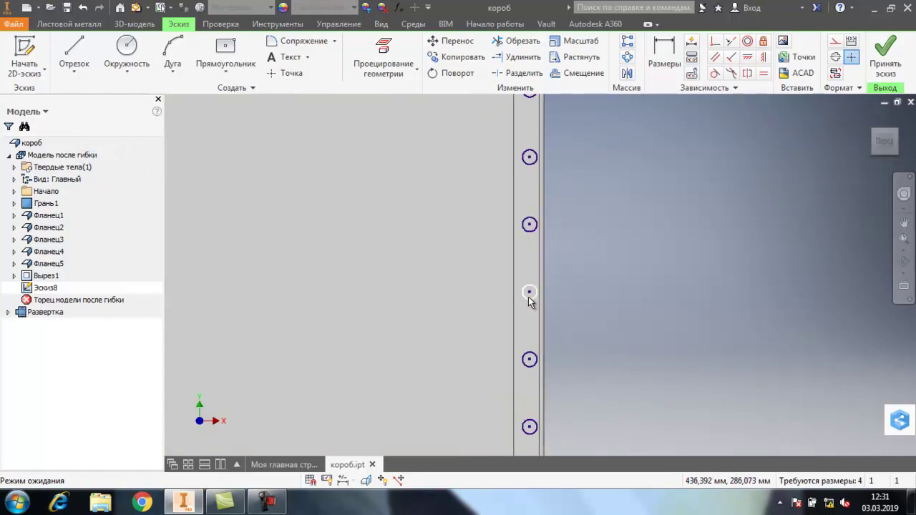
pyautogui.scroll(5, 528, 296)
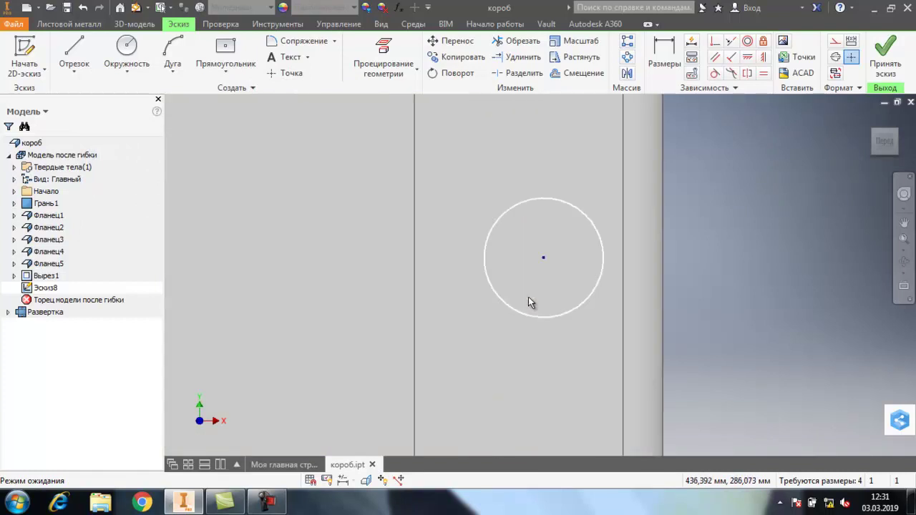
pyautogui.click(277, 24)
pyautogui.click(23, 53)
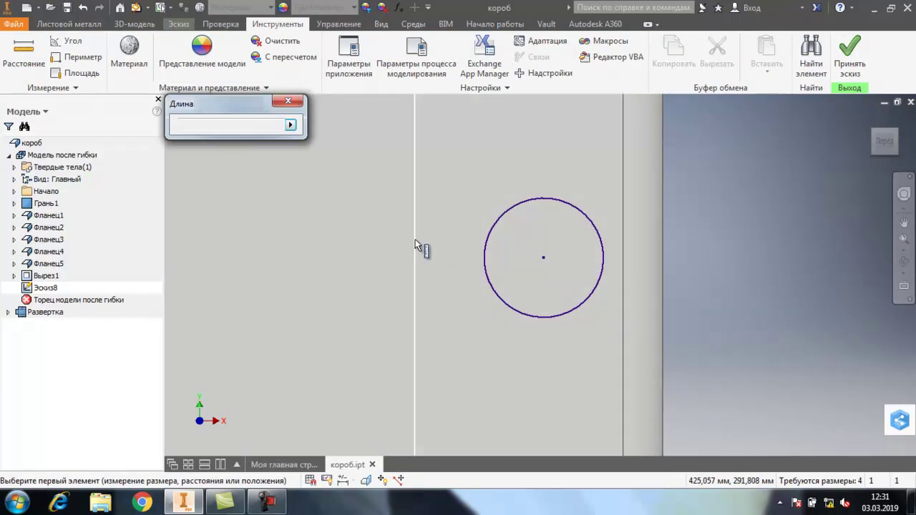
pyautogui.click(415, 239)
pyautogui.click(543, 258)
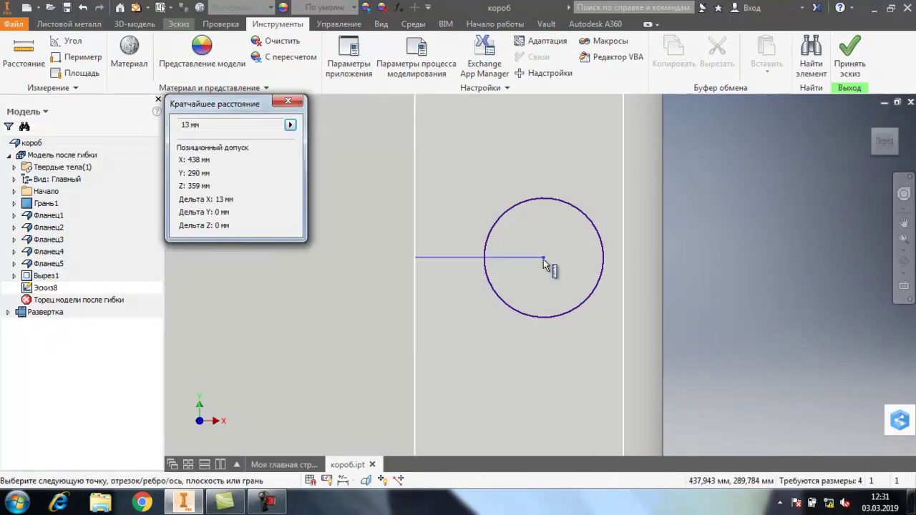
pyautogui.click(288, 103)
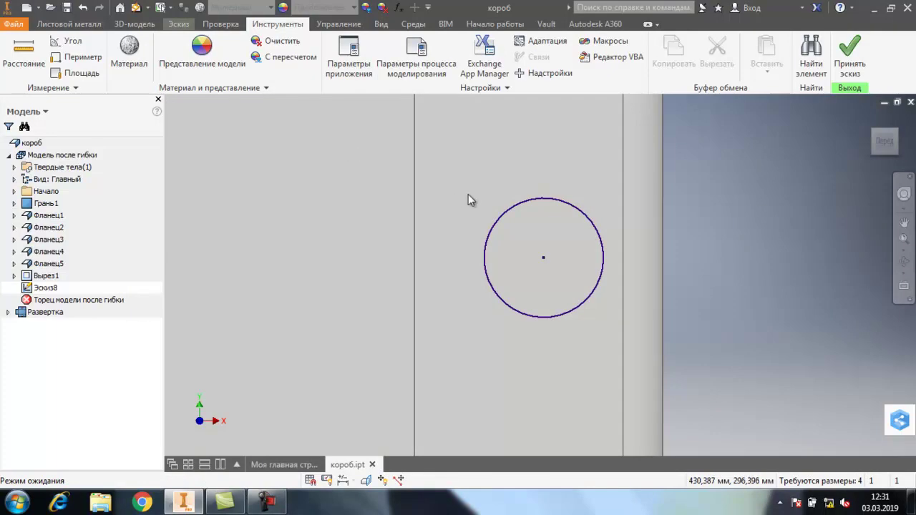
# - Set the horizontal spacing dimension between the two columns of circles to 424 mm
pyautogui.scroll(-5, 469, 207)
pyautogui.scroll(-2, 583, 254)
pyautogui.scroll(-3, 583, 252)
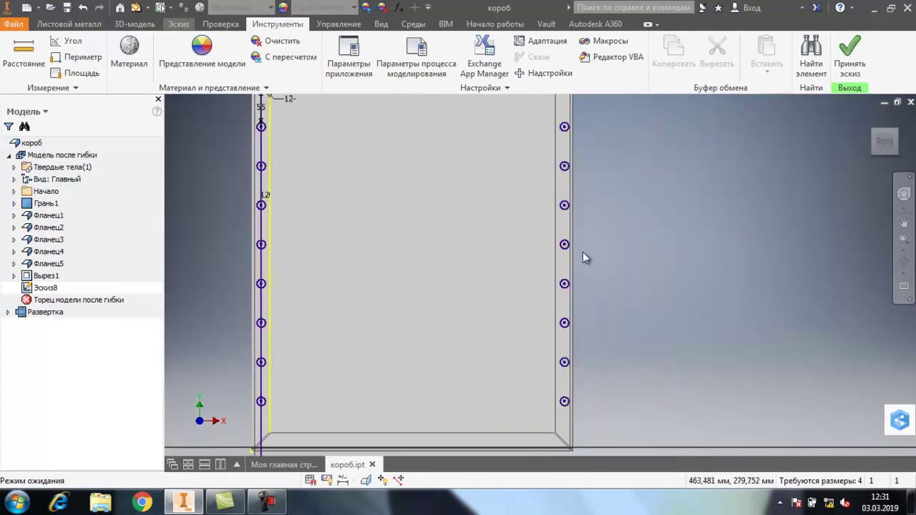
pyautogui.scroll(-3, 326, 237)
pyautogui.scroll(2, 329, 190)
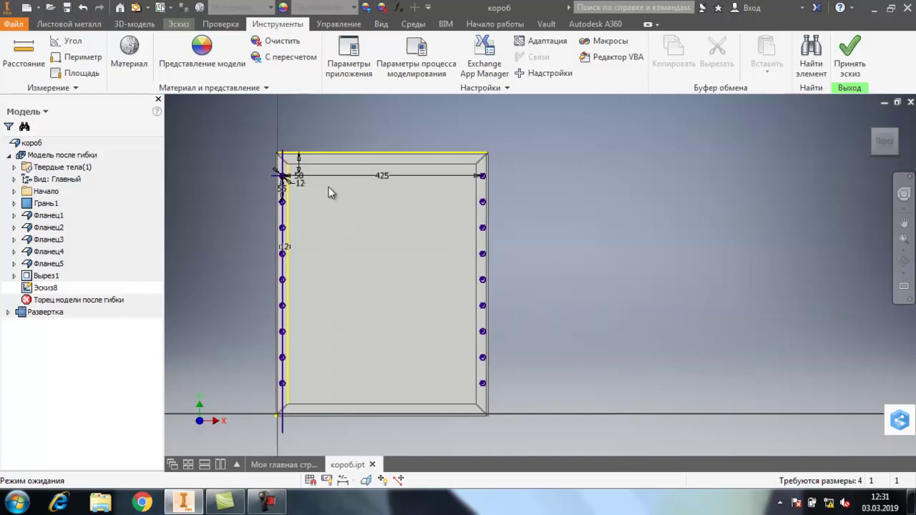
pyautogui.click(383, 175)
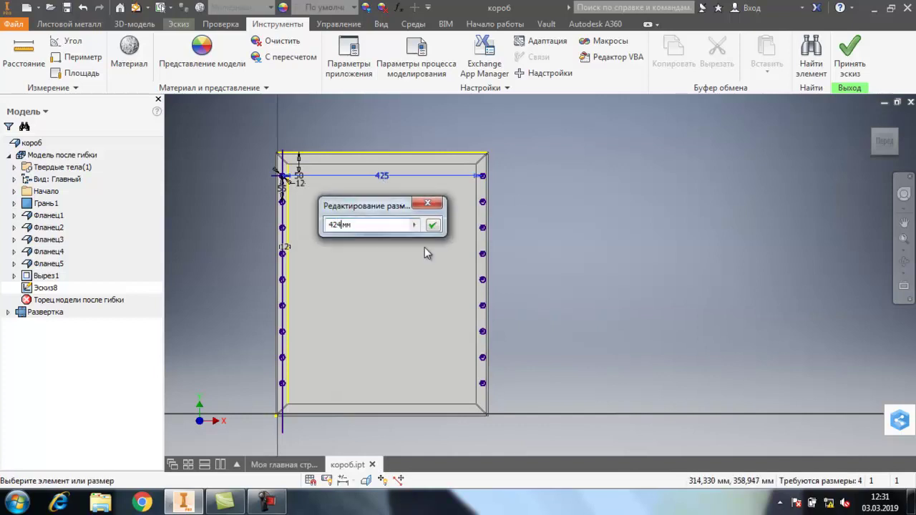
pyautogui.click(433, 225)
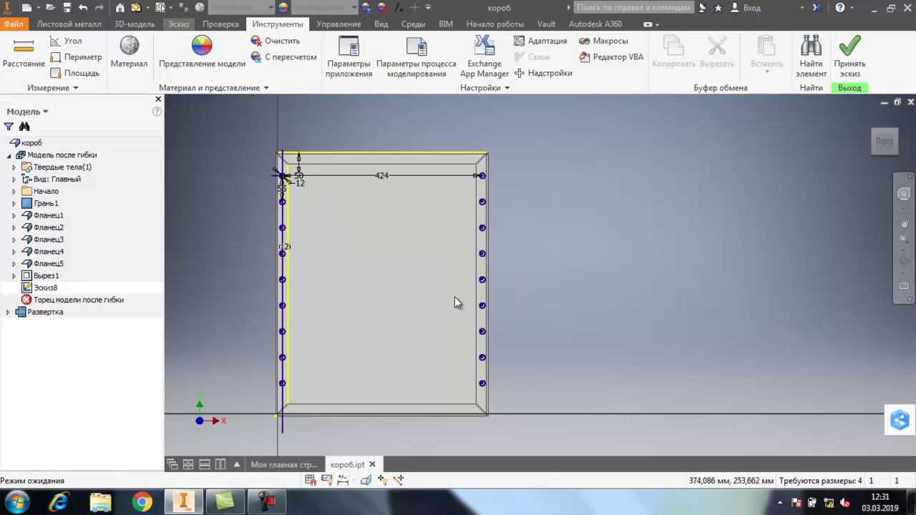
# - Recheck the distance between the right flange's inner edge and the centre of a circle in the second column
pyautogui.scroll(5, 455, 297)
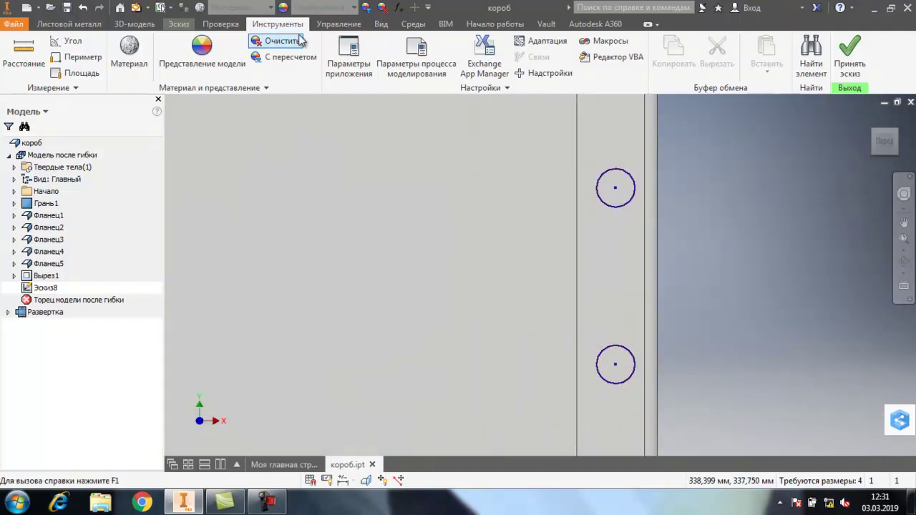
pyautogui.click(24, 54)
pyautogui.click(577, 190)
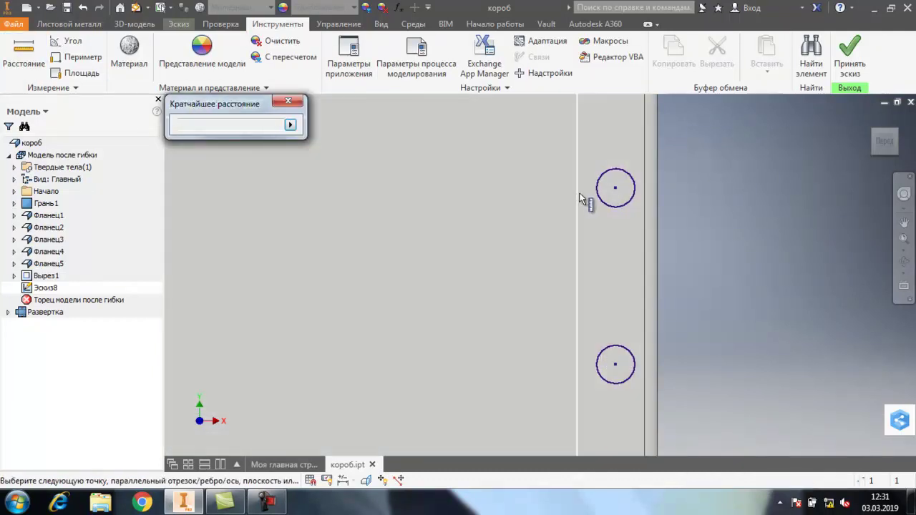
pyautogui.click(616, 188)
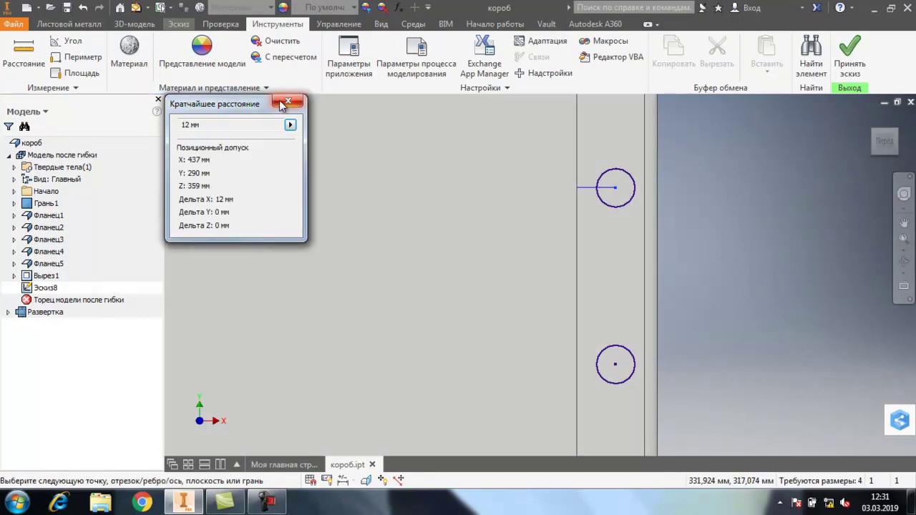
pyautogui.press('Escape')
# - Measure the distance from the box's bottom edge to the centre of the lowest circle on the left flange
pyautogui.scroll(-5, 455, 200)
pyautogui.scroll(5, 375, 293)
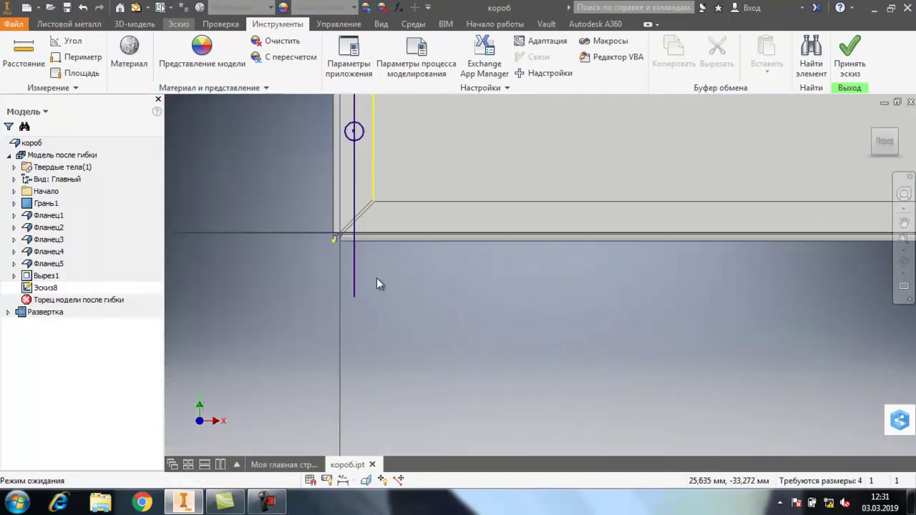
pyautogui.click(392, 241)
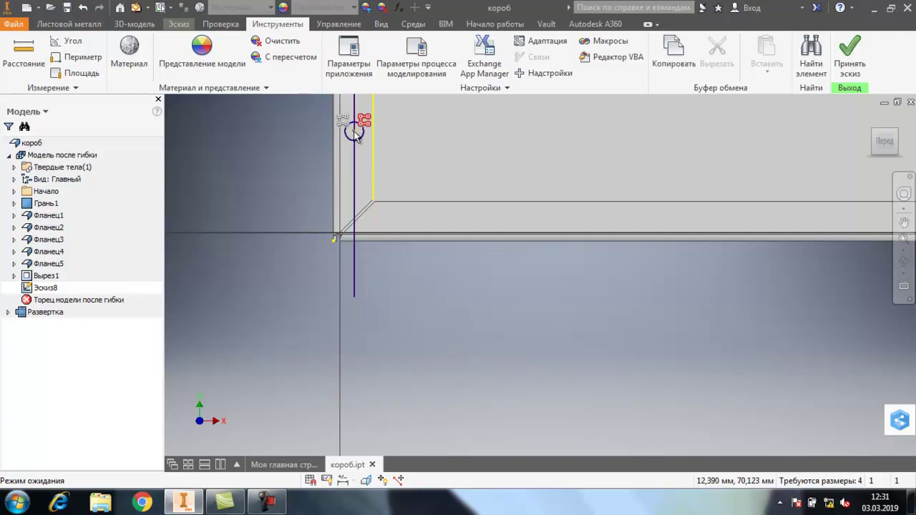
pyautogui.click(24, 54)
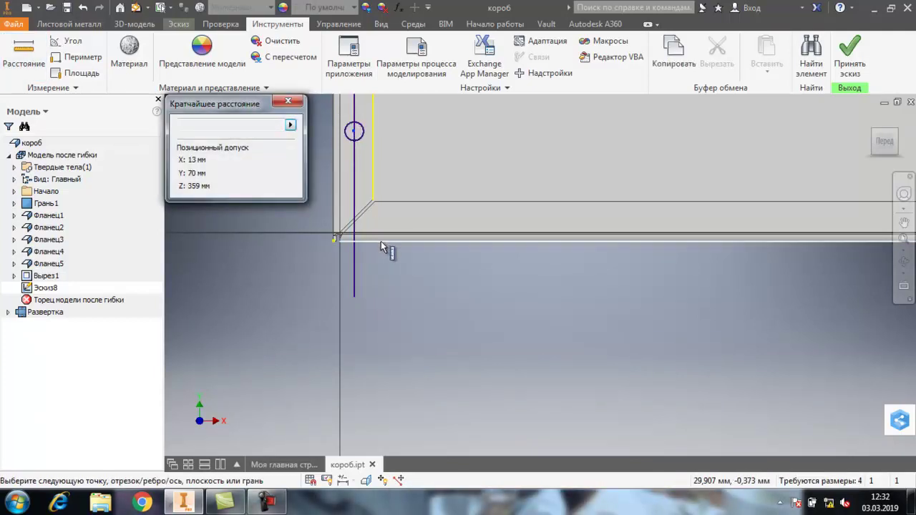
pyautogui.click(380, 241)
pyautogui.click(356, 133)
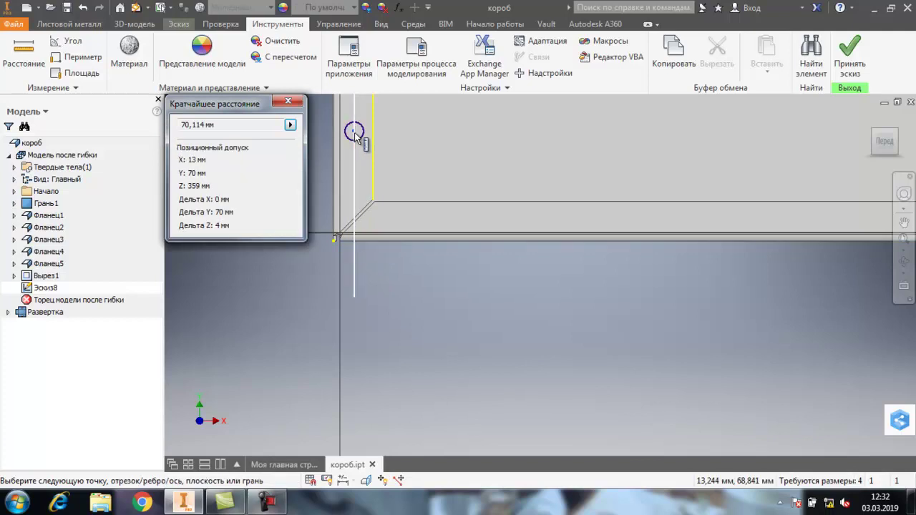
pyautogui.scroll(-5, 389, 222)
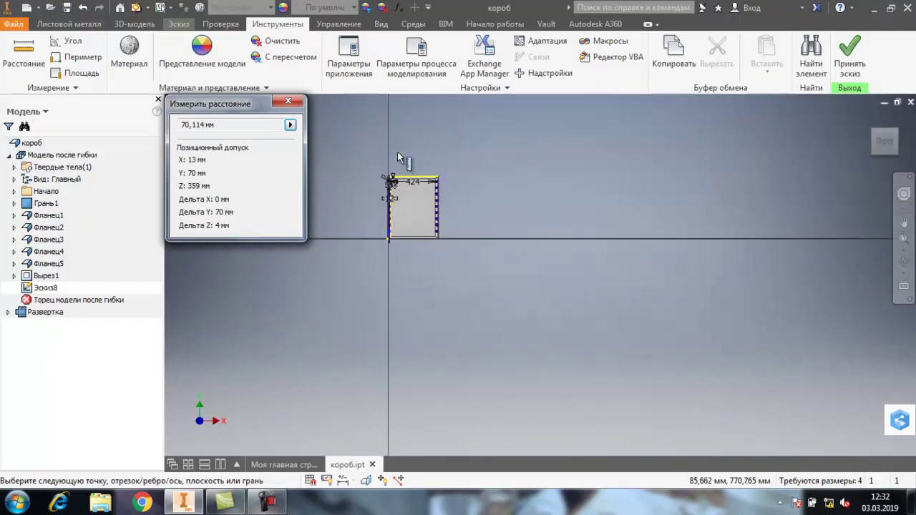
pyautogui.scroll(5, 397, 152)
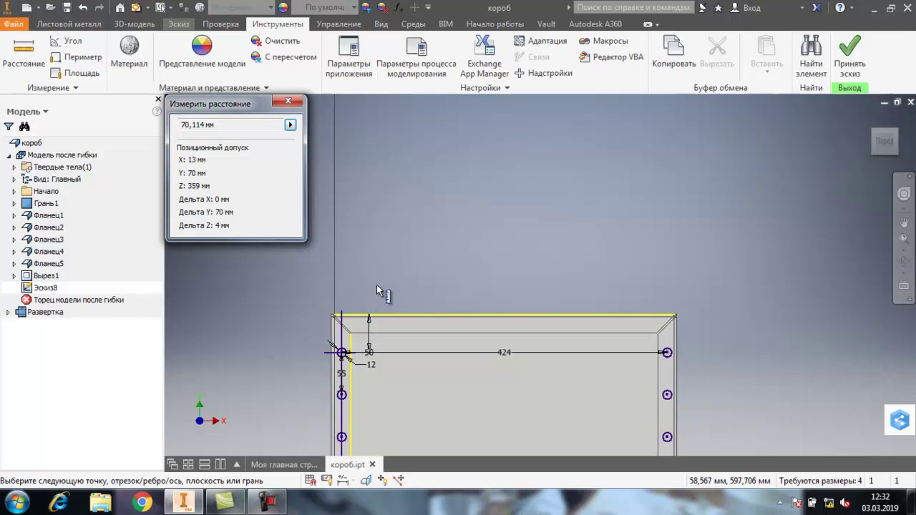
pyautogui.press('Escape')
# - Set the vertical spacing dimension between the patterned circles to 57 mm
pyautogui.doubleClick(343, 375)
pyautogui.click(291, 423)
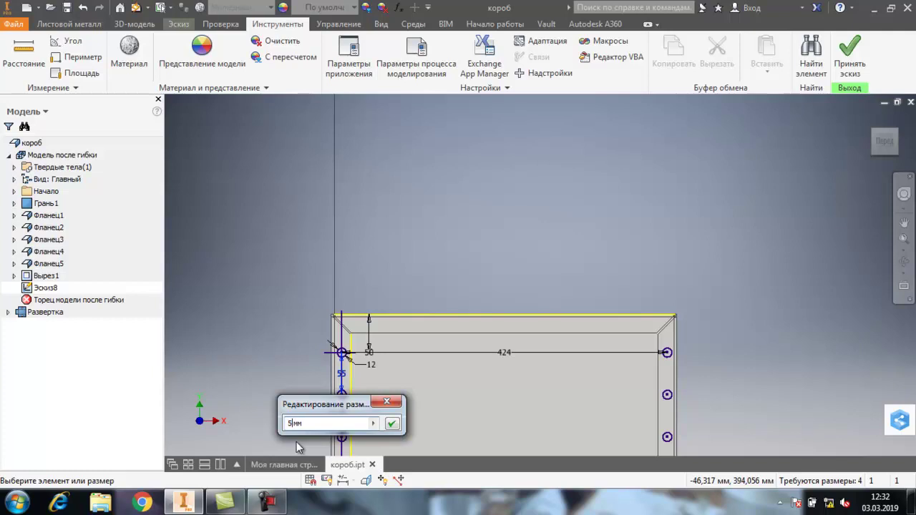
pyautogui.click(391, 423)
# - Remeasure the gap between the box's bottom edge and the lowest circle of the left column with the new spacing
pyautogui.scroll(-5, 299, 363)
pyautogui.scroll(10, 298, 416)
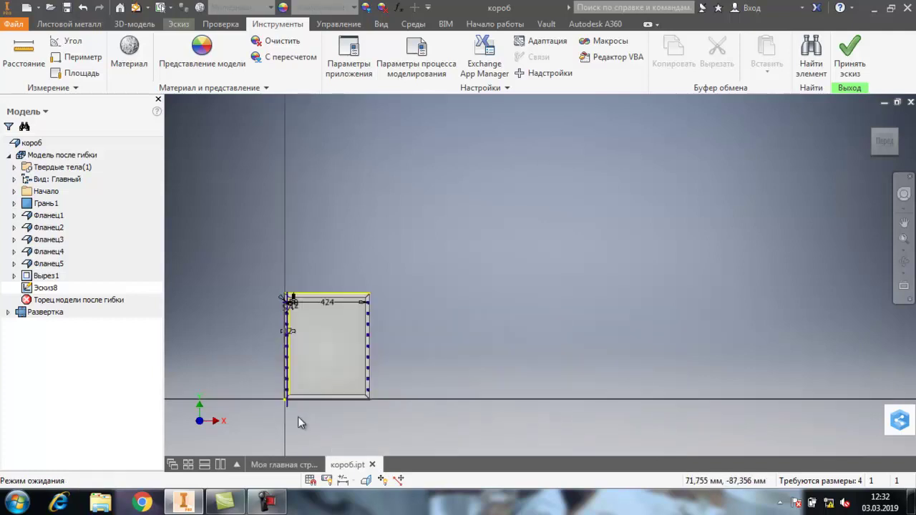
pyautogui.scroll(-4, 371, 406)
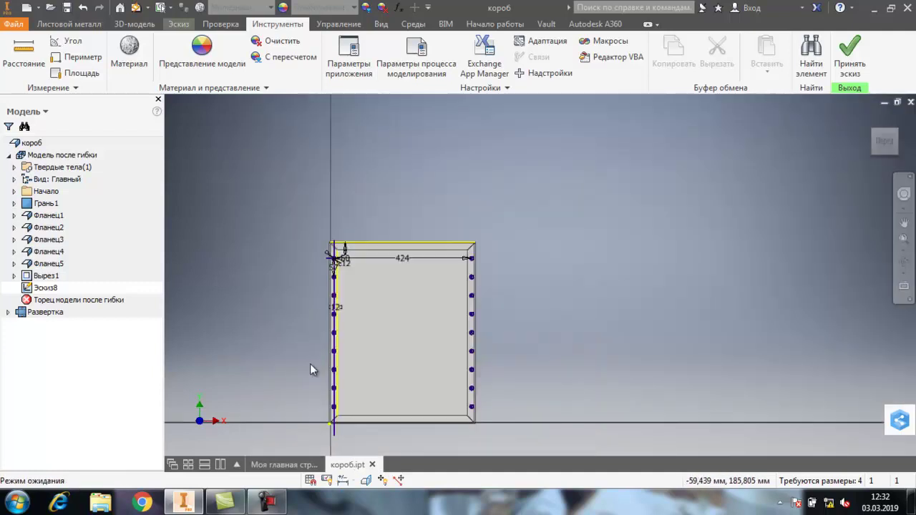
pyautogui.scroll(5, 310, 363)
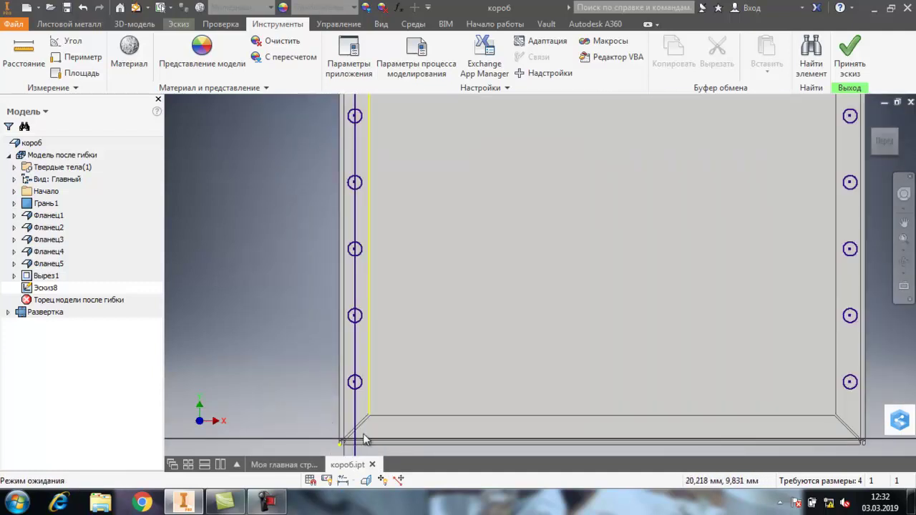
pyautogui.click(23, 54)
pyautogui.click(377, 446)
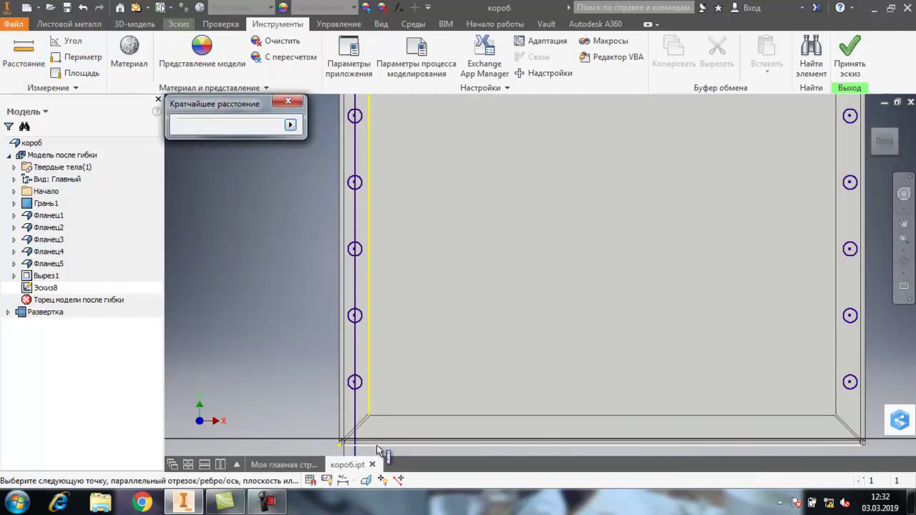
pyautogui.click(355, 383)
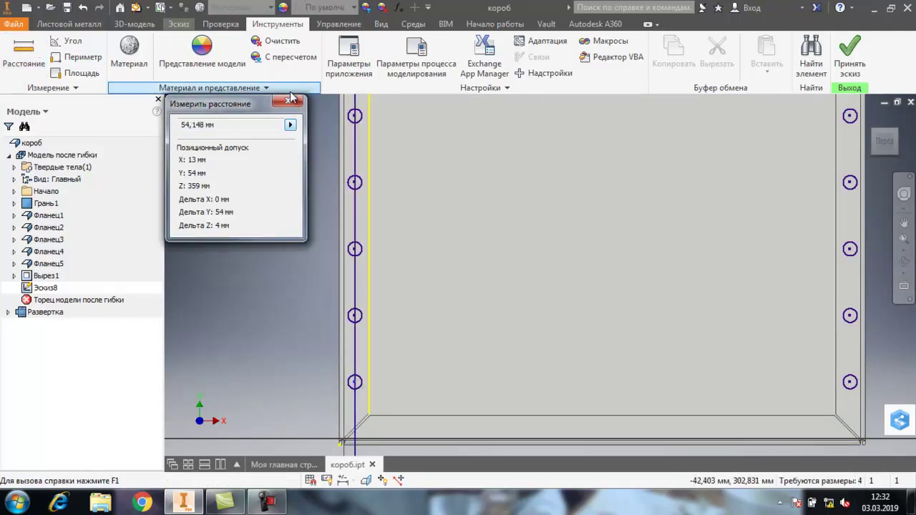
pyautogui.click(289, 101)
# - Sketch a horizontal line along the top flange, extending past both sides of the box
pyautogui.scroll(5, 286, 306)
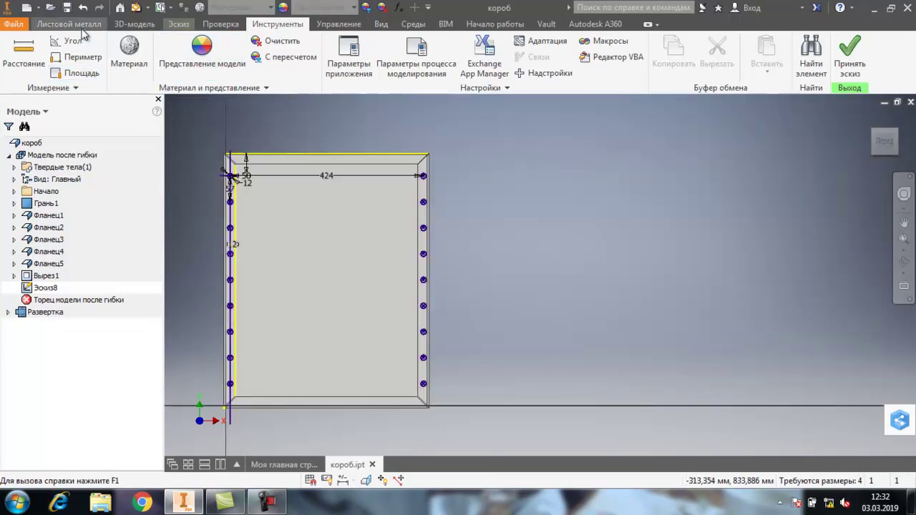
pyautogui.scroll(-3, 256, 157)
pyautogui.scroll(-3, 256, 160)
pyautogui.scroll(4, 290, 174)
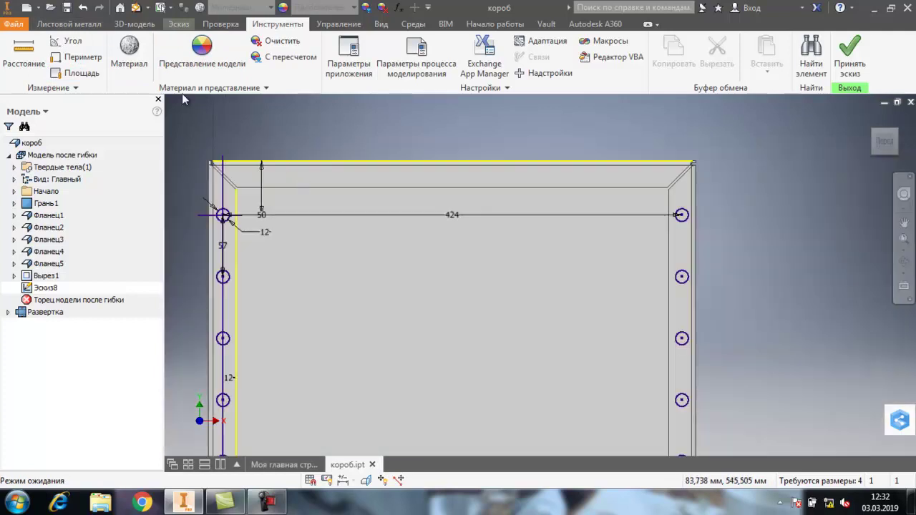
pyautogui.click(179, 24)
pyautogui.click(75, 57)
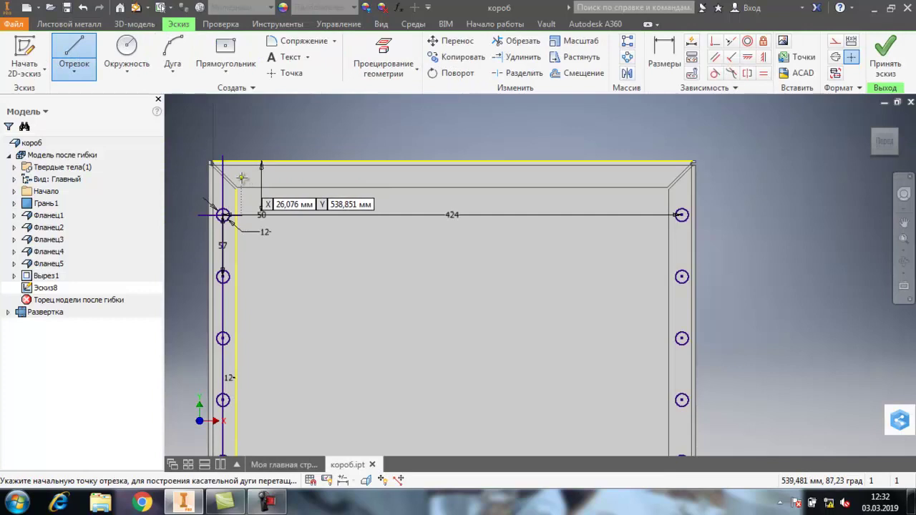
pyautogui.click(192, 176)
pyautogui.click(747, 175)
pyautogui.rightClick(745, 177)
pyautogui.click(766, 178)
# - Dimension the horizontal line 12 mm from the top flange's inner edge as a driving dimension
pyautogui.press('d')
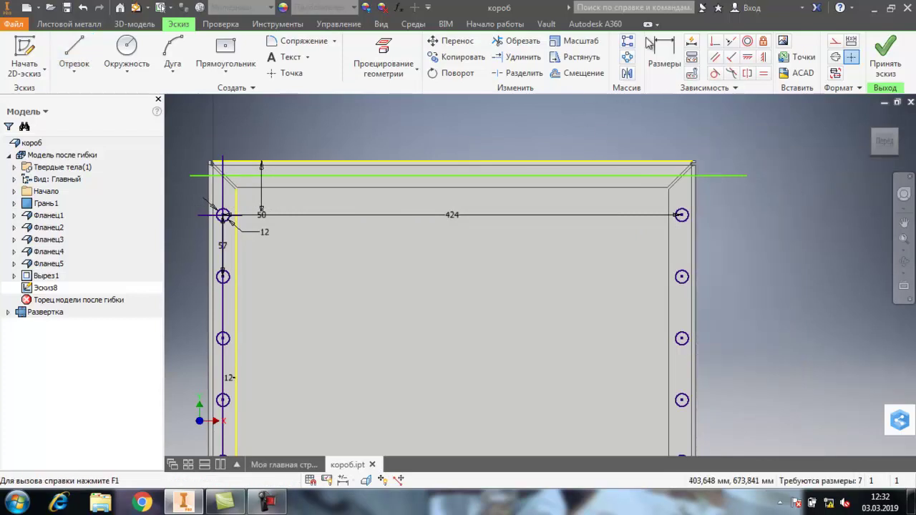
pyautogui.click(581, 189)
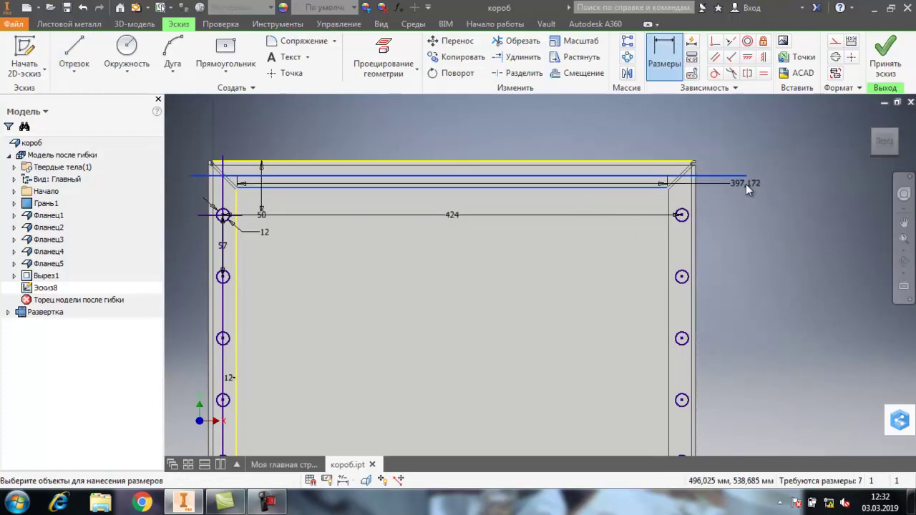
pyautogui.press('Escape')
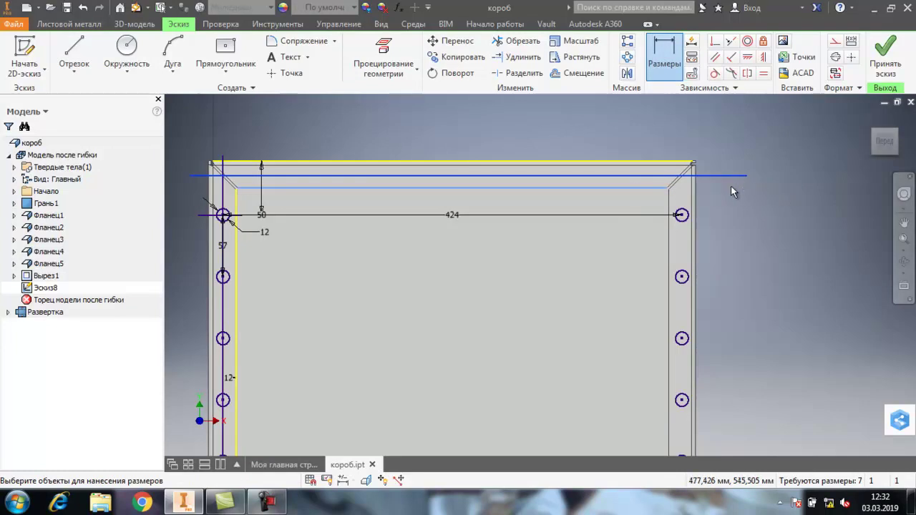
pyautogui.click(851, 57)
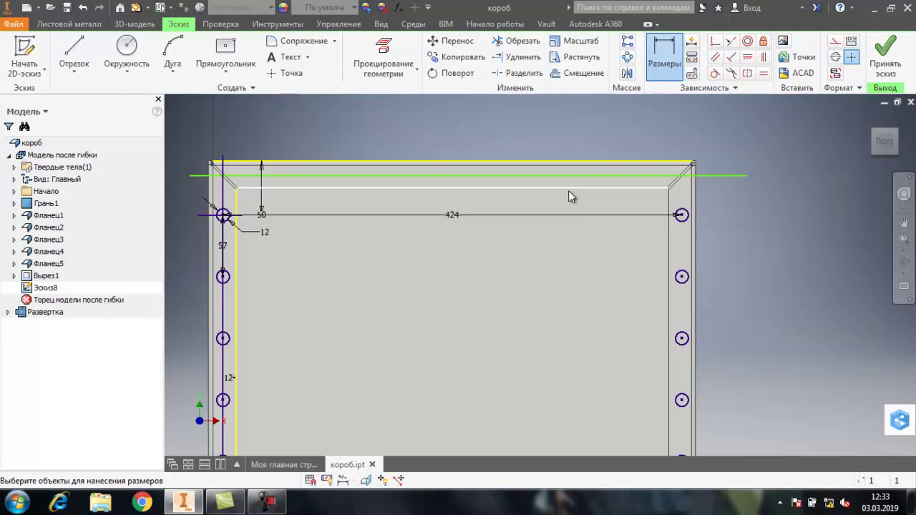
pyautogui.click(586, 176)
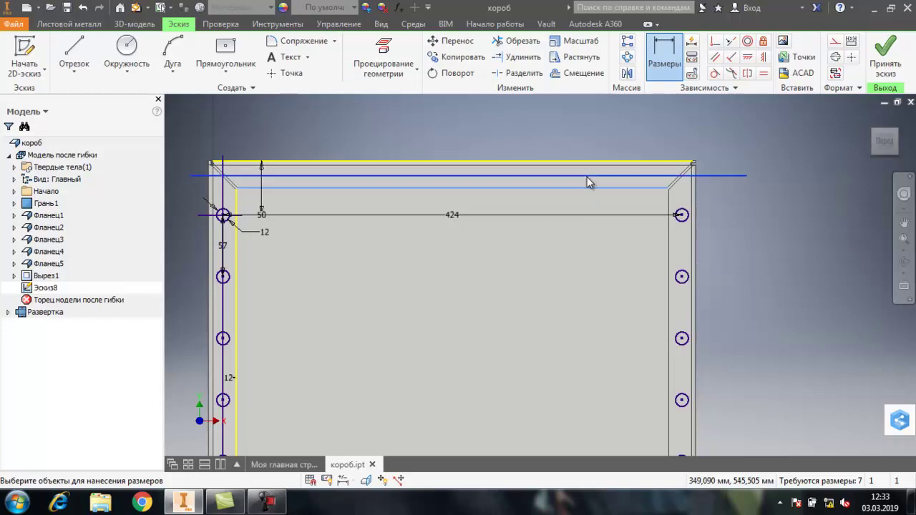
pyautogui.click(699, 177)
pyautogui.click(774, 173)
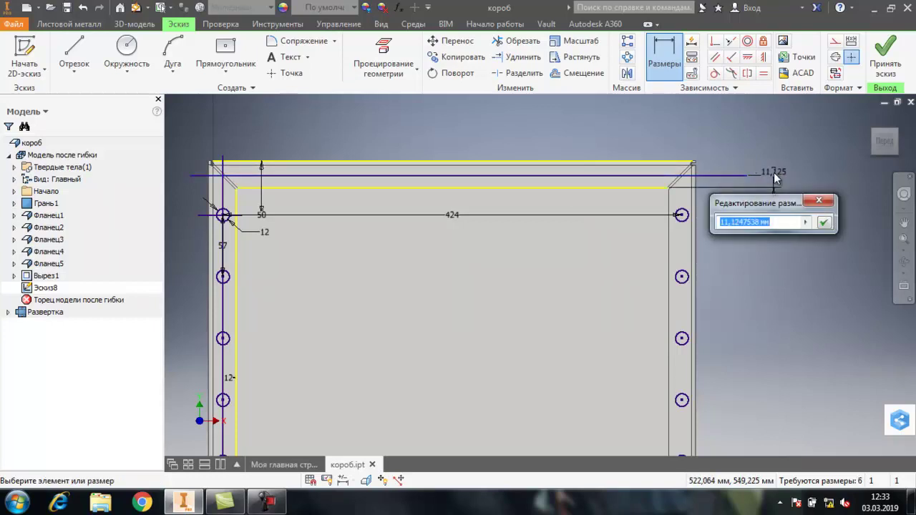
pyautogui.write('12')
pyautogui.press('Return')
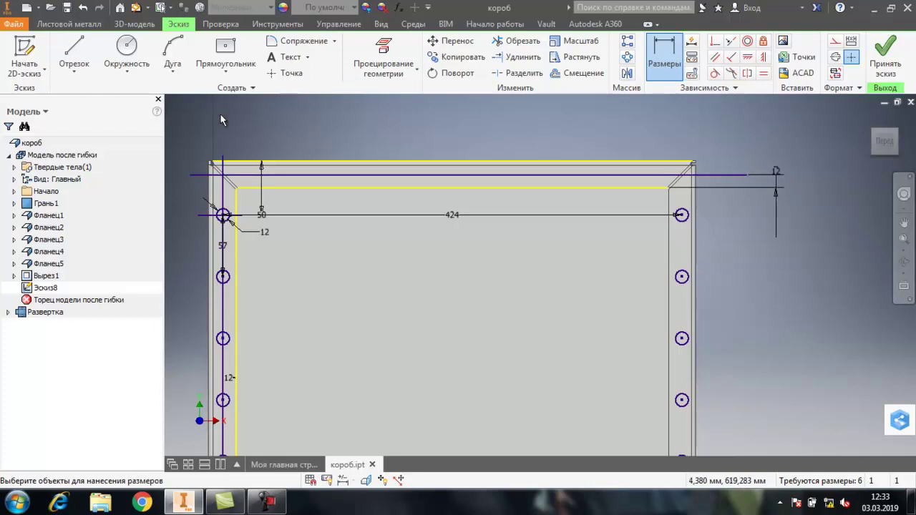
# - Sketch a short vertical line crossing the top flange near its left end
pyautogui.click(74, 56)
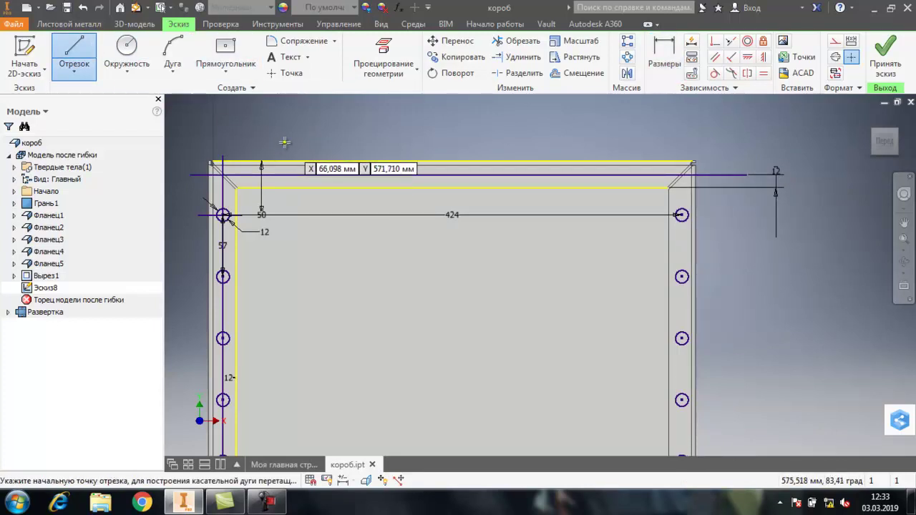
pyautogui.click(285, 143)
pyautogui.click(285, 209)
pyautogui.rightClick(286, 209)
pyautogui.click(337, 206)
# - Dimension the short vertical line 50 mm from the box's left outer edge
pyautogui.click(662, 51)
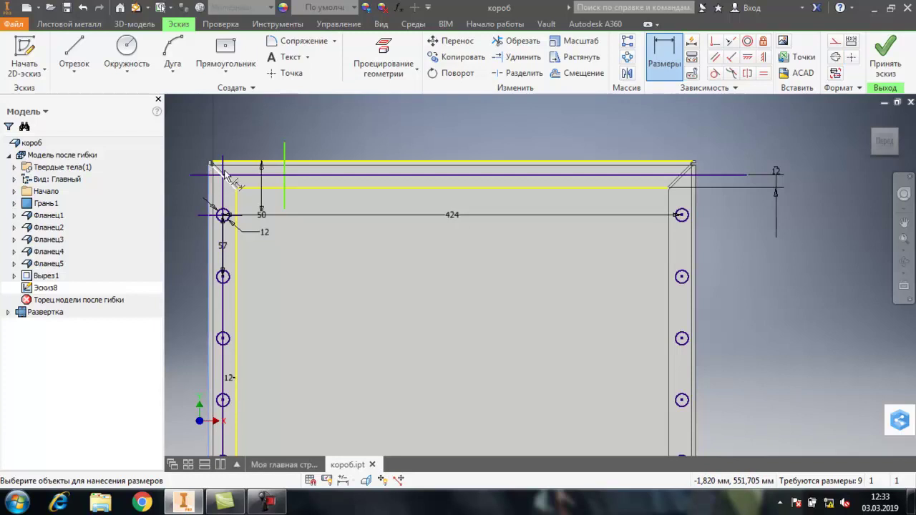
pyautogui.click(285, 158)
pyautogui.click(210, 172)
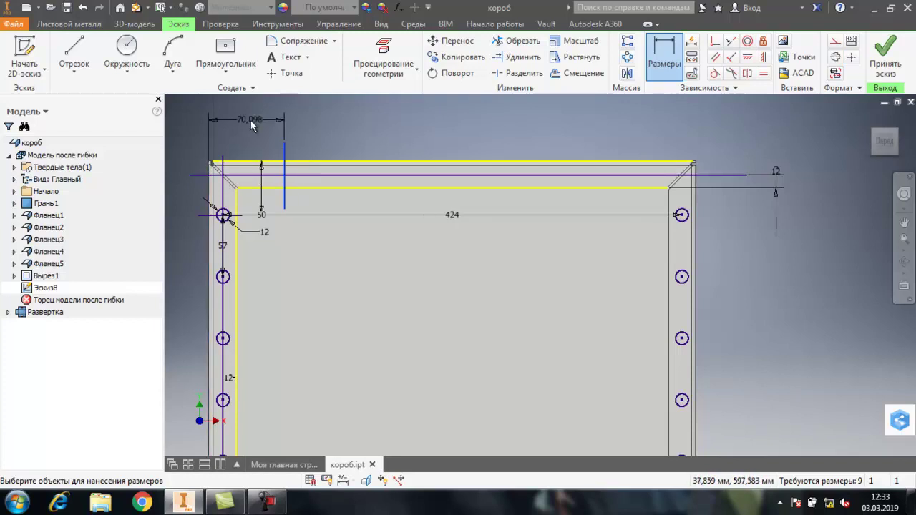
pyautogui.click(247, 121)
pyautogui.write('50')
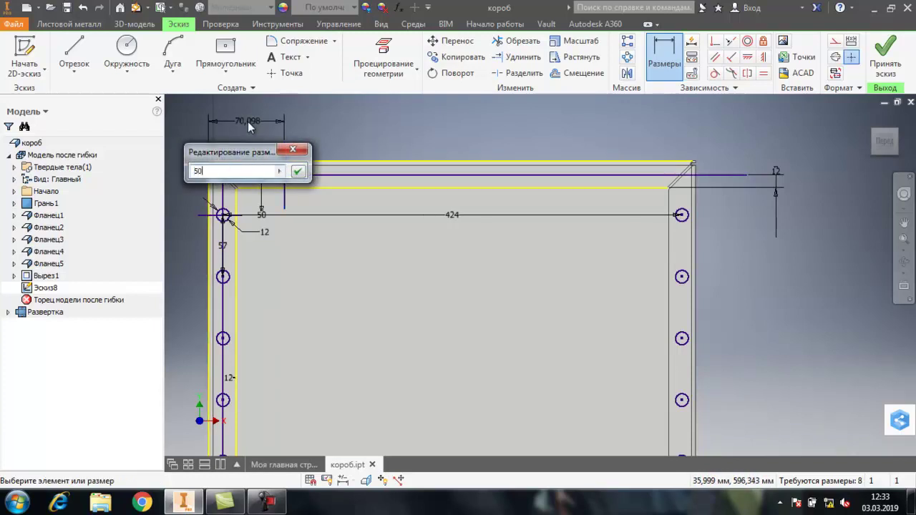
pyautogui.press('Return')
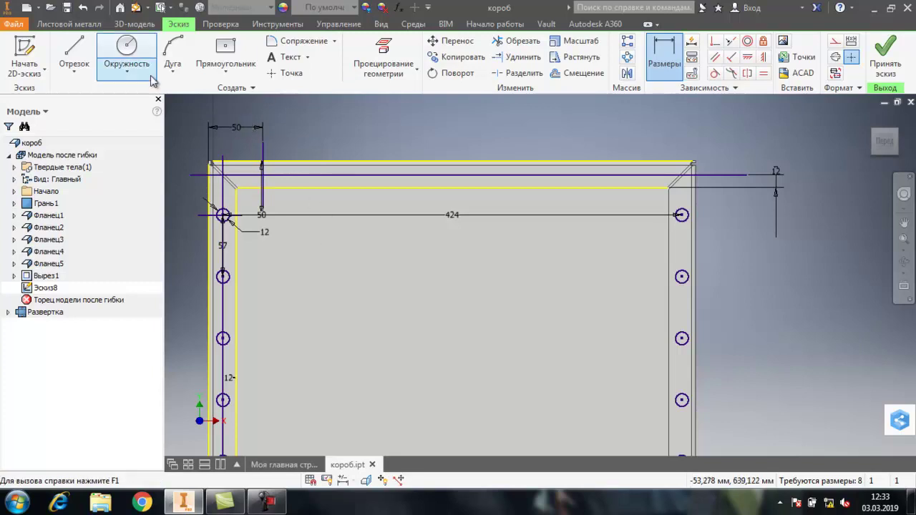
# - Draw a 12 mm diameter circle where the vertical and horizontal lines cross on the top flange
pyautogui.click(126, 51)
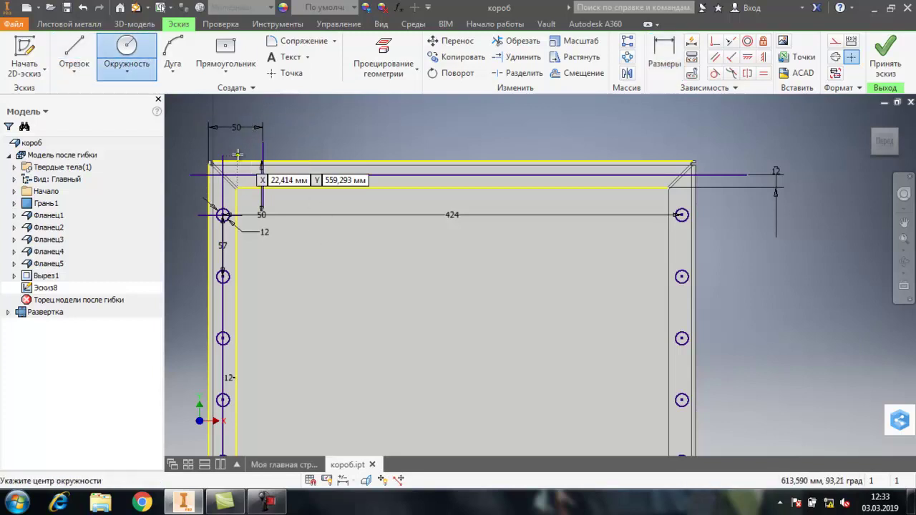
pyautogui.click(262, 175)
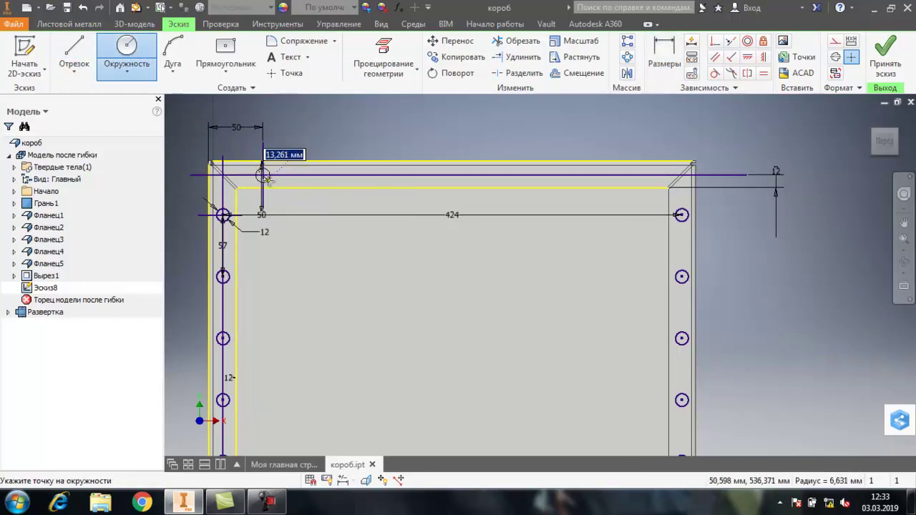
pyautogui.write('12')
pyautogui.press('Return')
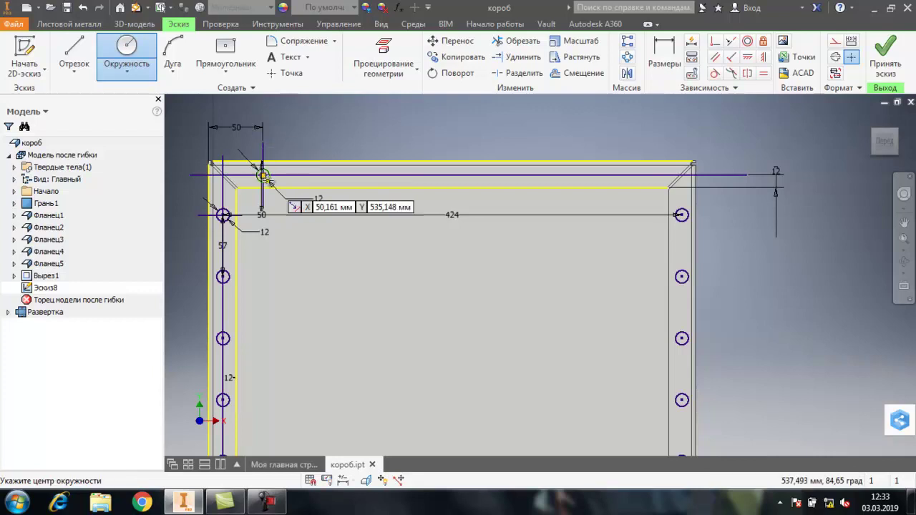
# - Set up a rectangular sketch pattern of the top flange's 12 mm circle, directed rightward along the horizontal line
pyautogui.scroll(2, 276, 189)
pyautogui.scroll(-3, 274, 188)
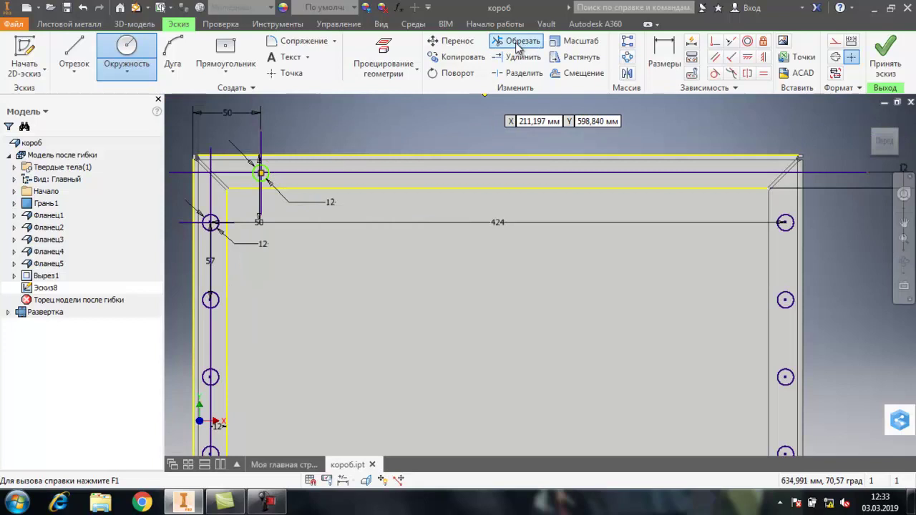
pyautogui.click(627, 41)
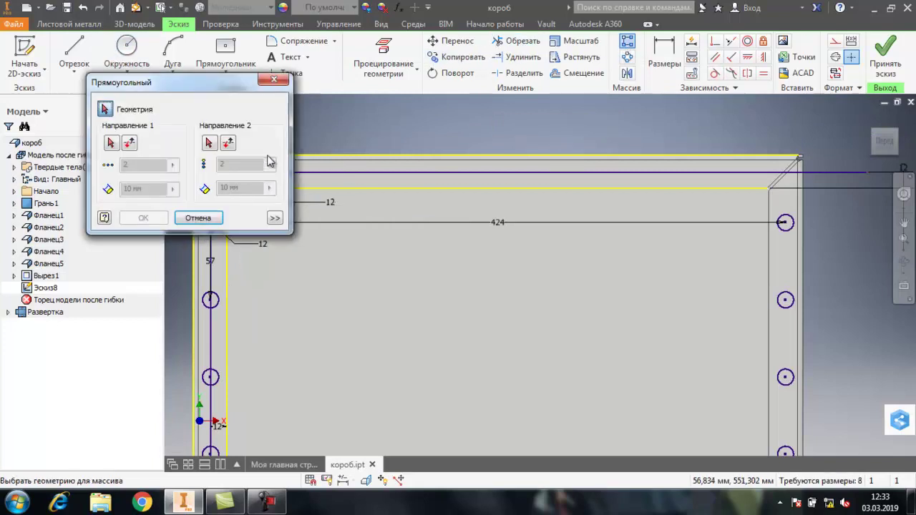
pyautogui.moveTo(212, 86); pyautogui.dragTo(105, 34)
pyautogui.scroll(8, 246, 165)
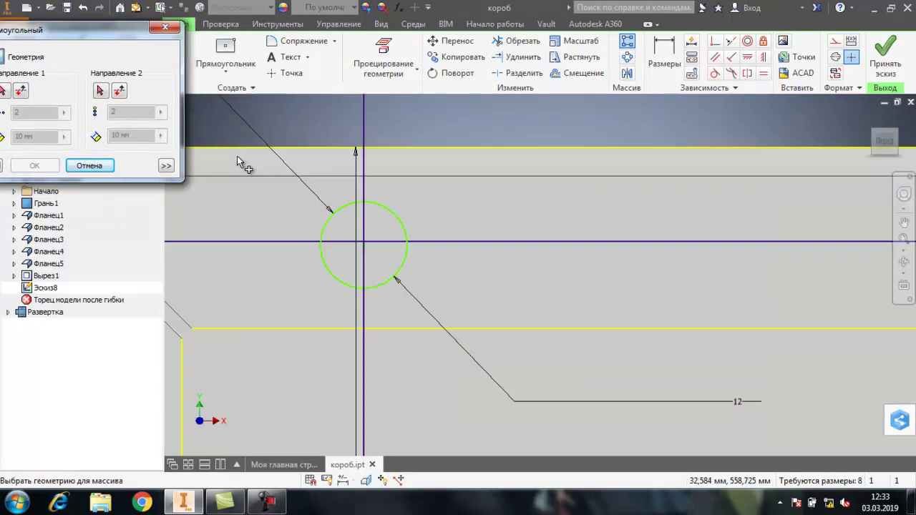
pyautogui.scroll(-3, 358, 205)
pyautogui.click(410, 276)
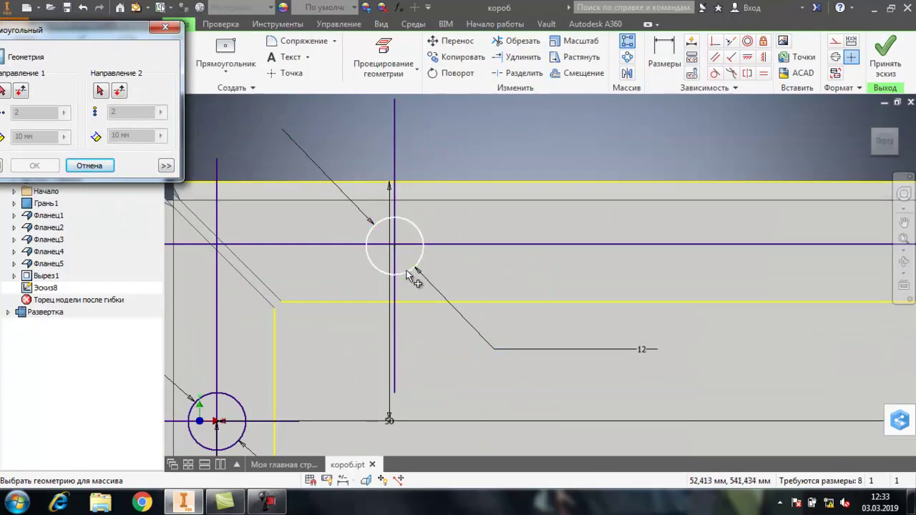
pyautogui.click(4, 92)
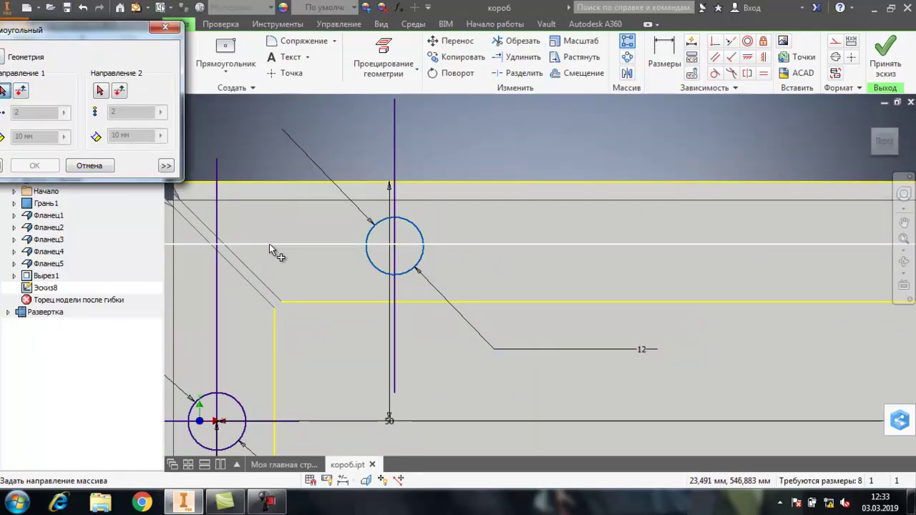
pyautogui.click(270, 244)
pyautogui.scroll(-3, 485, 272)
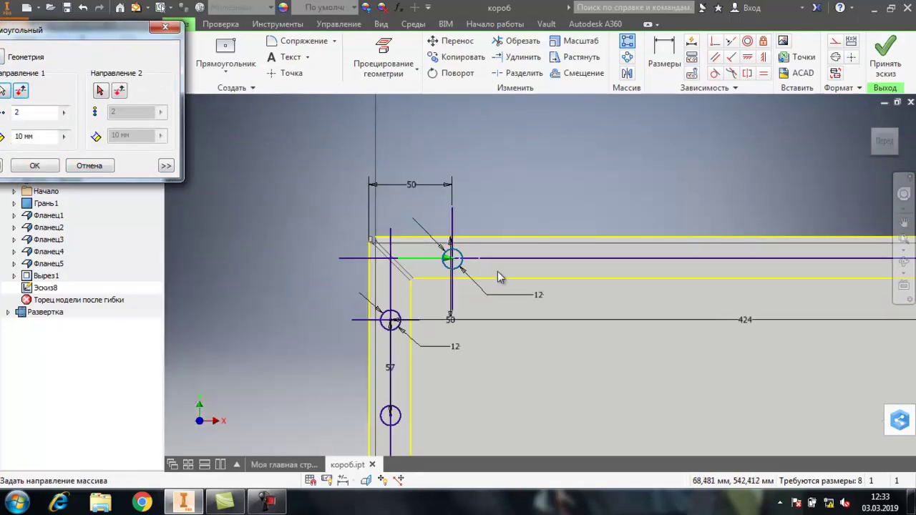
pyautogui.scroll(-5, 296, 190)
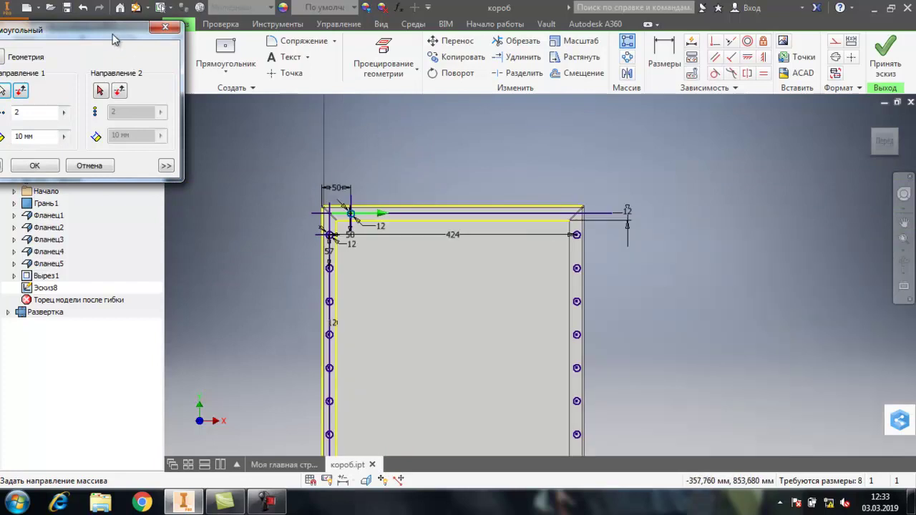
pyautogui.moveTo(109, 30); pyautogui.dragTo(163, 39)
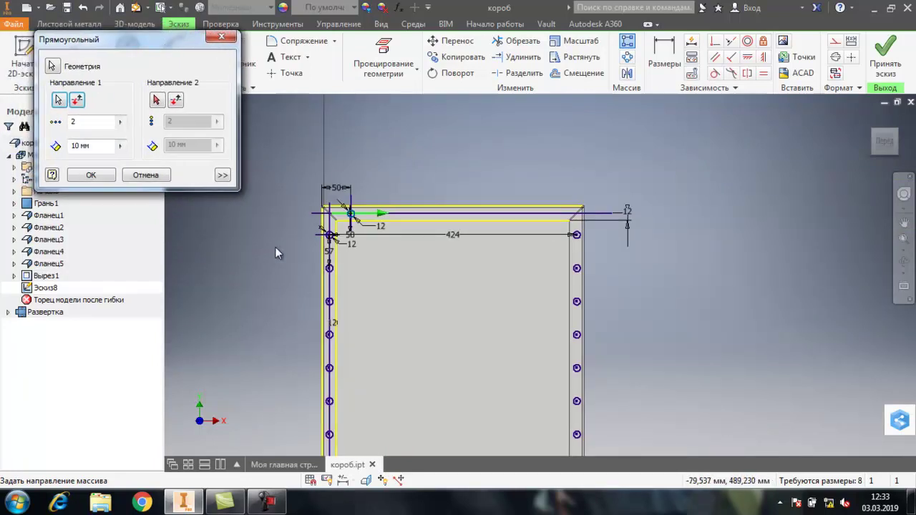
# - Create the top flange hole row with 8 instances spaced 48 mm apart
pyautogui.click(72, 146)
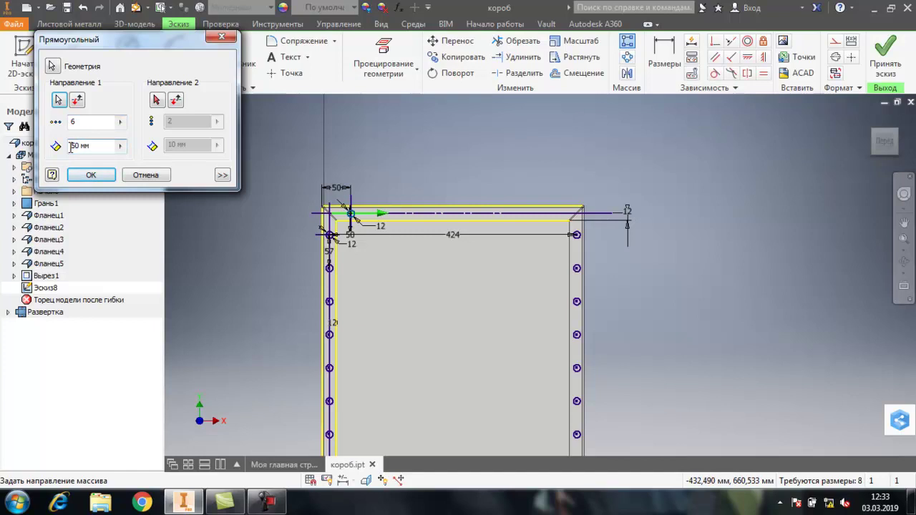
pyautogui.click(84, 122)
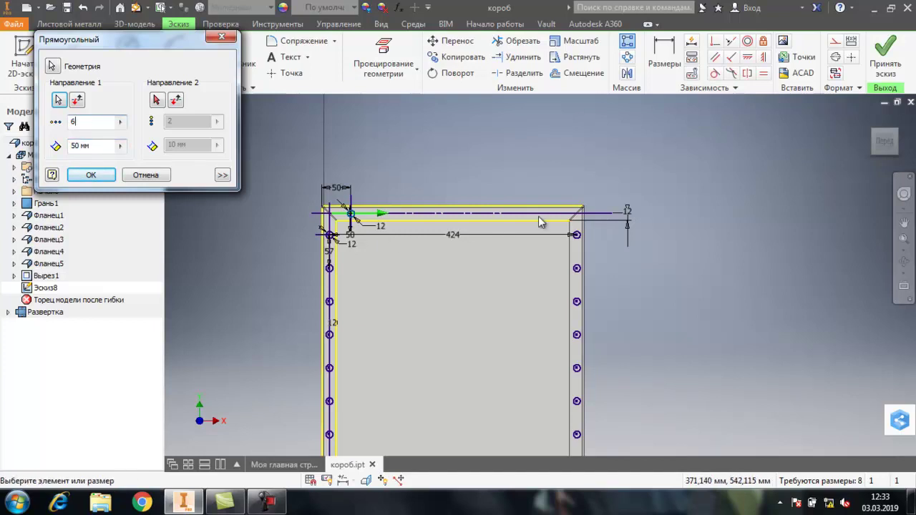
pyautogui.scroll(-1, 507, 219)
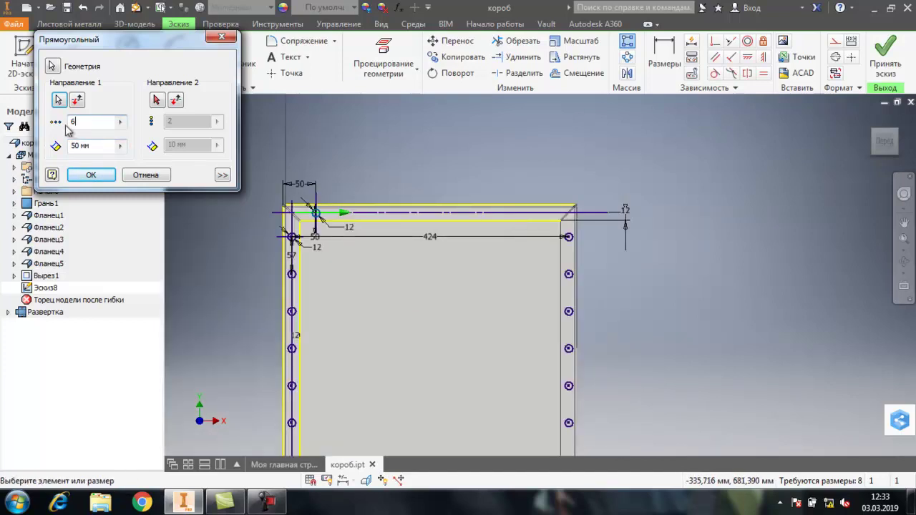
pyautogui.doubleClick(71, 122)
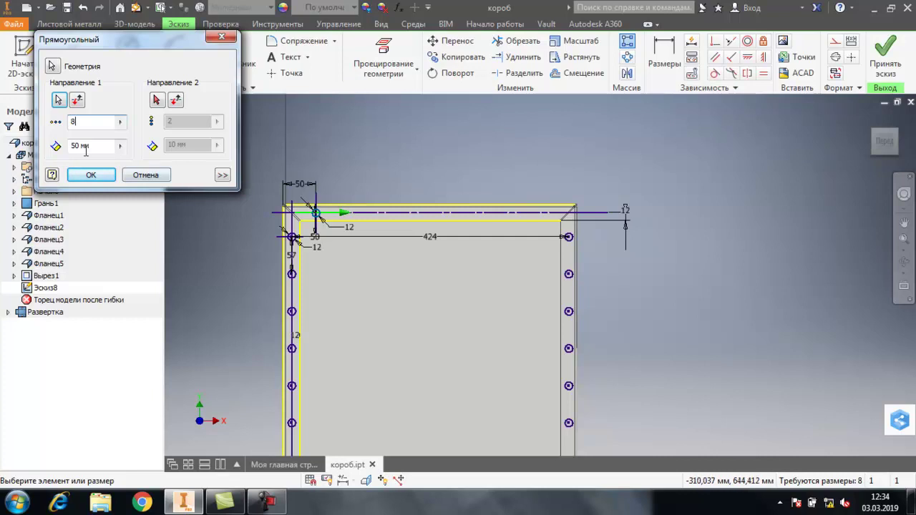
pyautogui.doubleClick(75, 146)
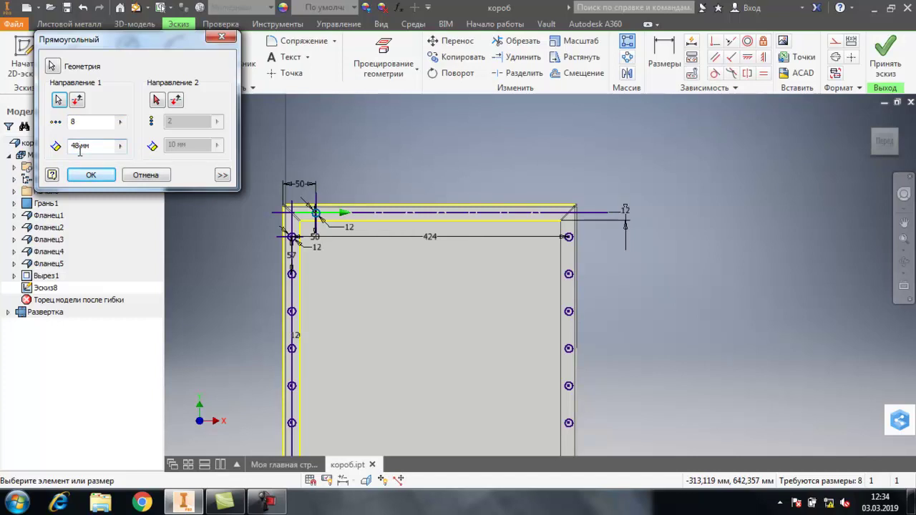
pyautogui.click(91, 174)
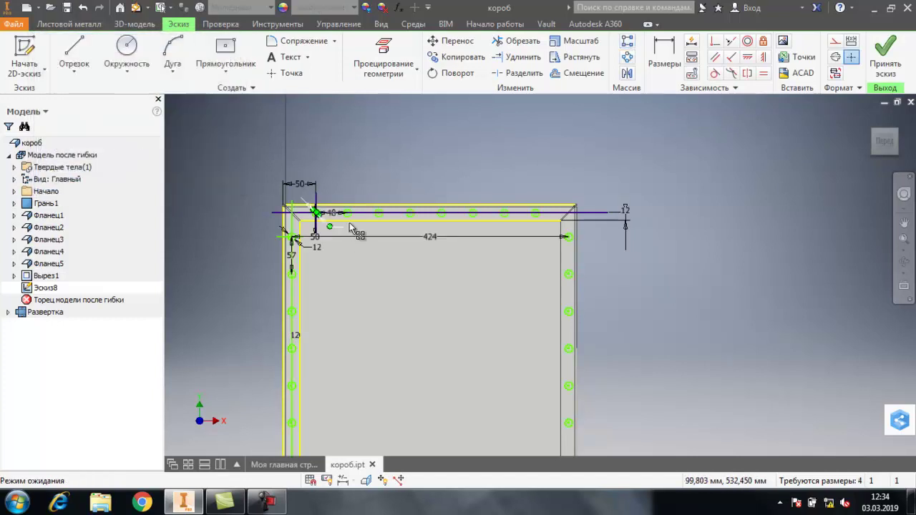
# - Set up a second rectangular pattern of the top row's first circle, directed downward along the short vertical line
pyautogui.scroll(5, 349, 222)
pyautogui.scroll(-2, 348, 222)
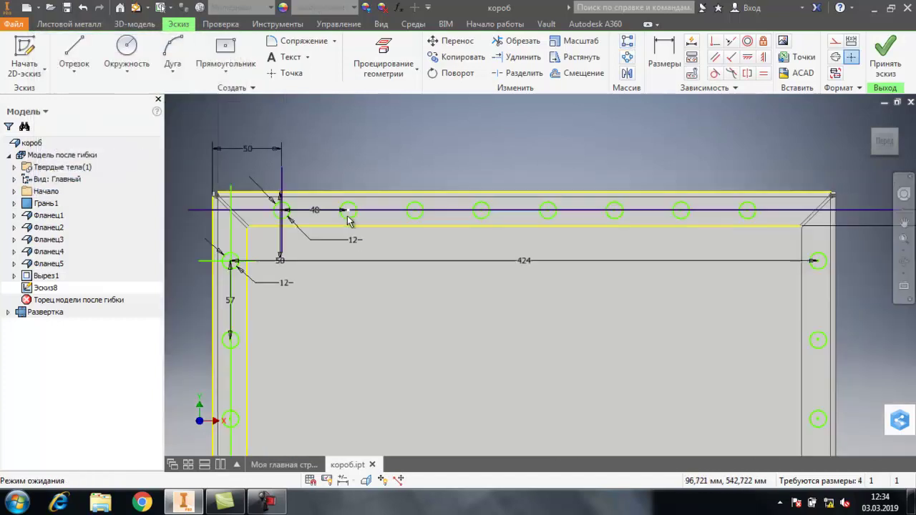
pyautogui.click(280, 213)
pyautogui.click(626, 43)
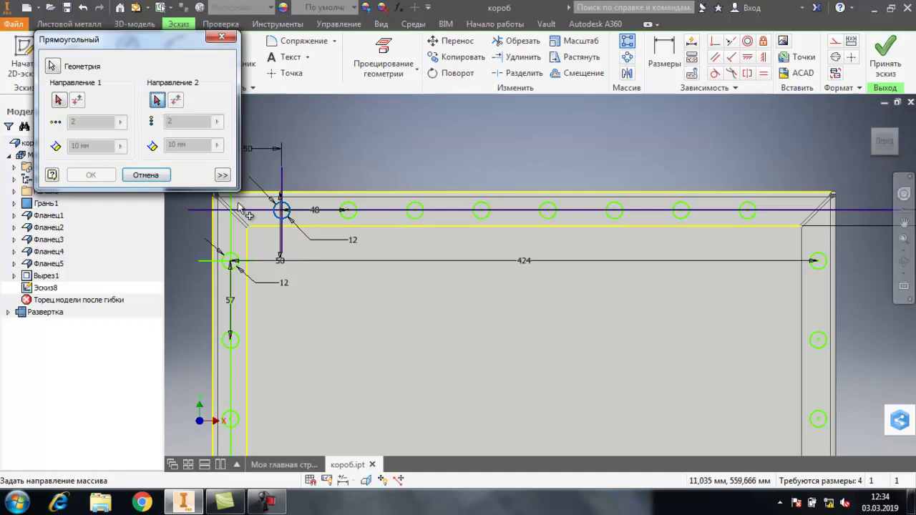
pyautogui.click(281, 249)
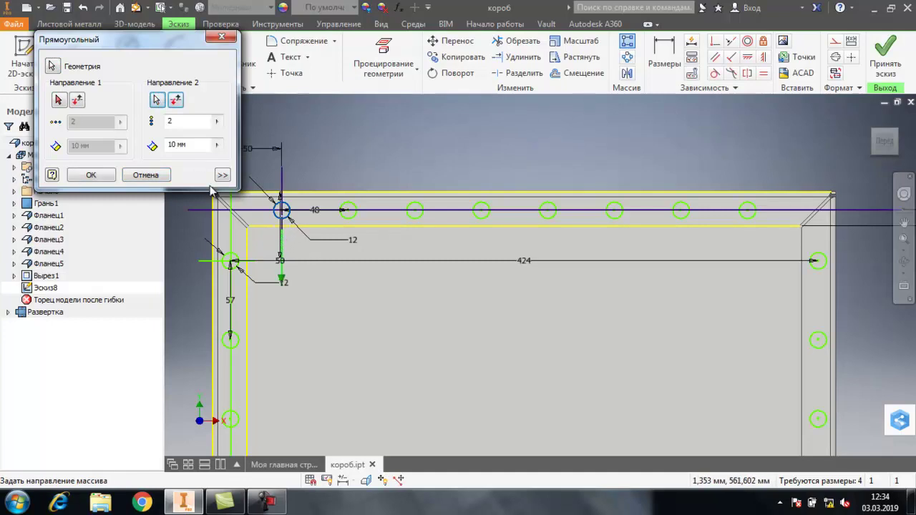
# - Create the downward pattern with 2 instances spaced 530 mm, placing a circle on the bottom flange
pyautogui.doubleClick(171, 145)
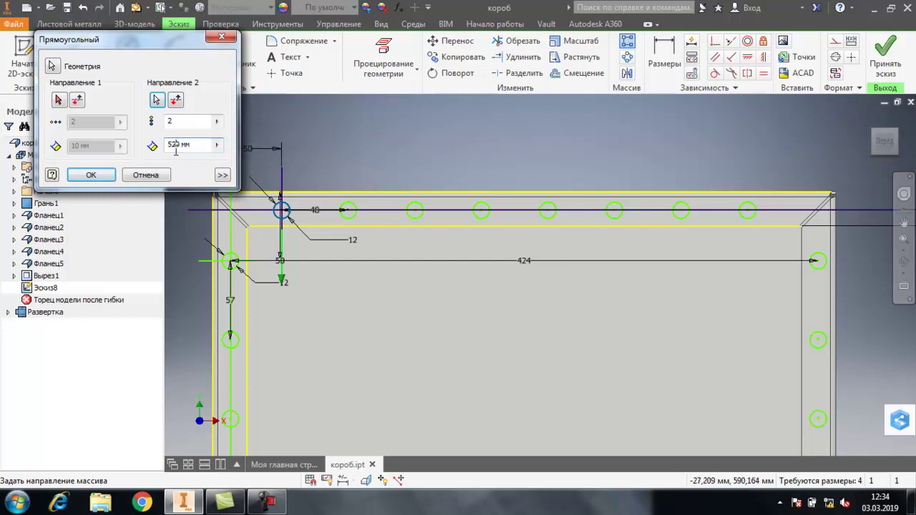
pyautogui.scroll(5, 542, 251)
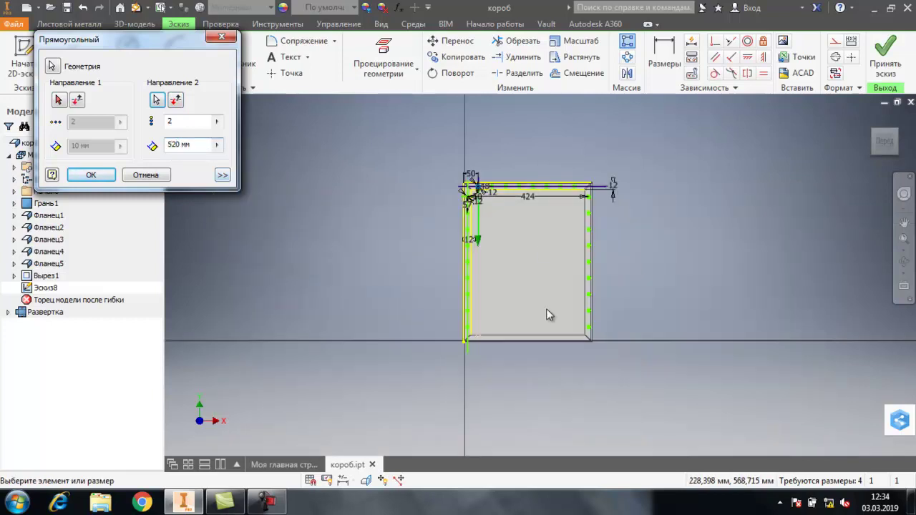
pyautogui.scroll(-5, 532, 343)
pyautogui.scroll(3, 502, 392)
pyautogui.scroll(-4, 501, 393)
pyautogui.scroll(2, 499, 389)
pyautogui.moveTo(173, 146); pyautogui.dragTo(177, 146)
pyautogui.write('4')
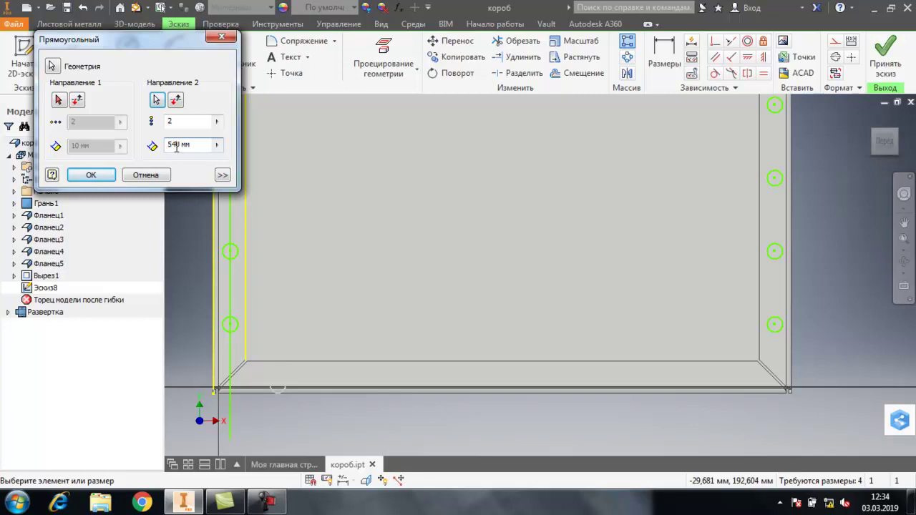
pyautogui.press('BackSpace')
pyautogui.write('3')
pyautogui.moveTo(173, 146); pyautogui.dragTo(179, 146)
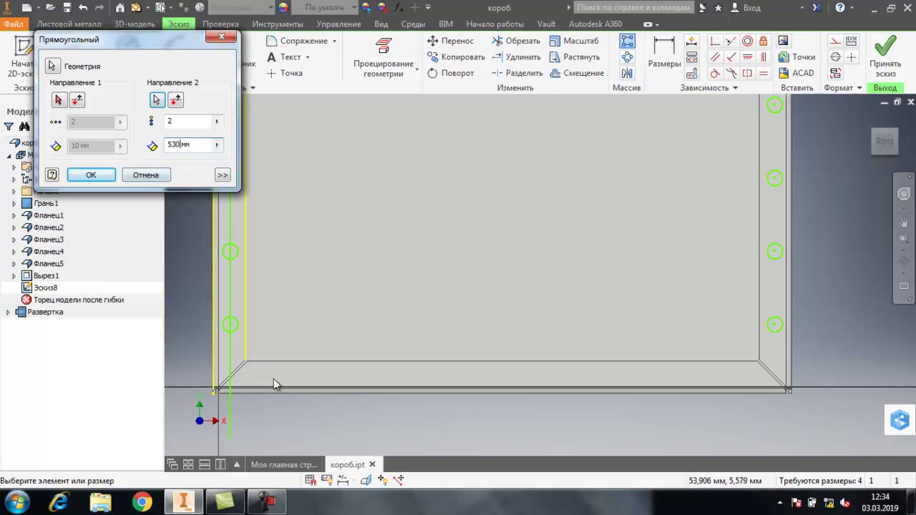
pyautogui.click(90, 176)
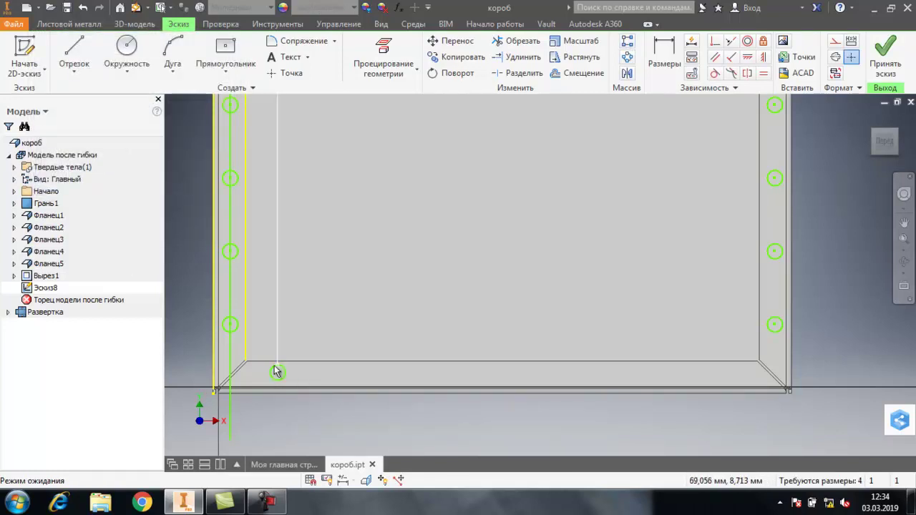
# - Measure the distance from the bottom flange's inner edge to the centre of the copied circle
pyautogui.scroll(5, 280, 382)
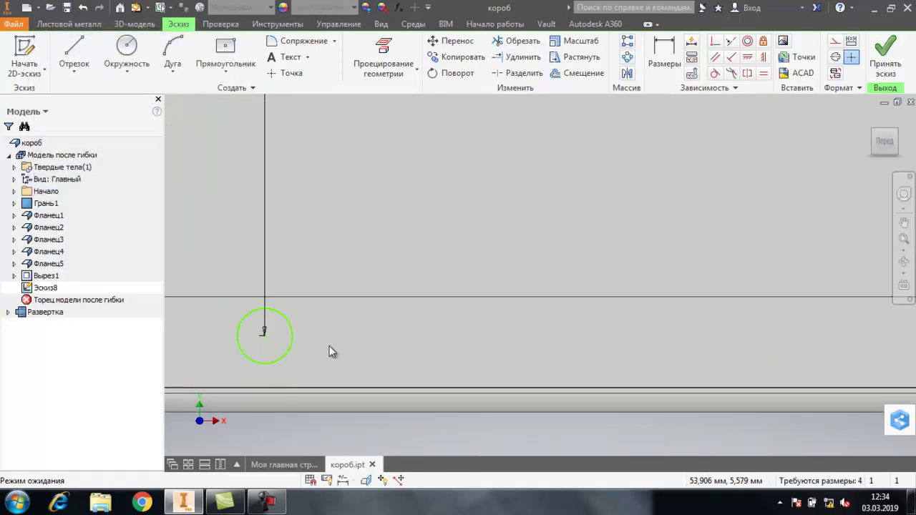
pyautogui.click(232, 25)
pyautogui.click(24, 50)
pyautogui.click(304, 296)
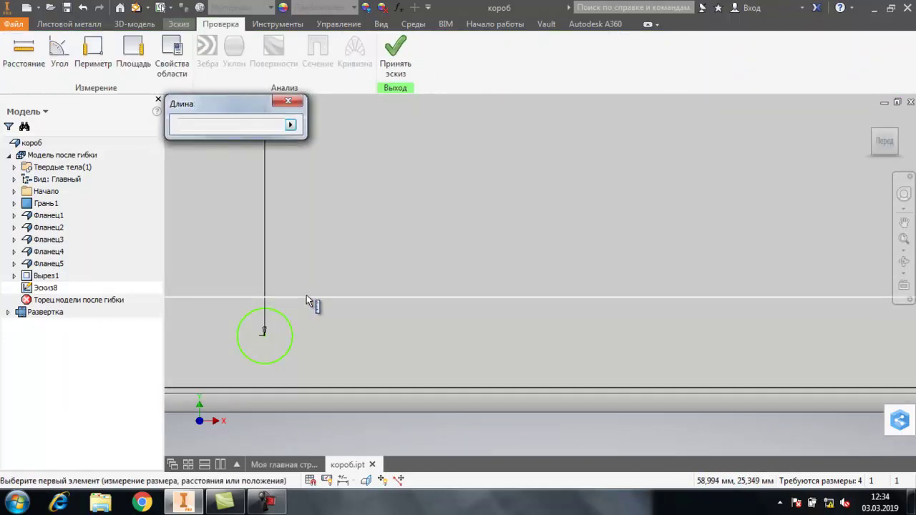
pyautogui.click(264, 330)
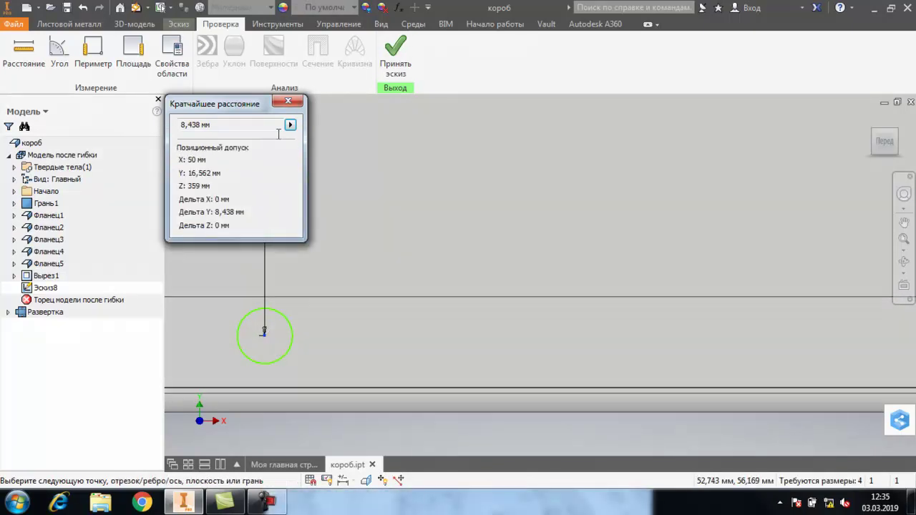
pyautogui.click(288, 101)
# - Set the vertical spacing between the top and bottom flange circles to 534 mm
pyautogui.scroll(-5, 390, 235)
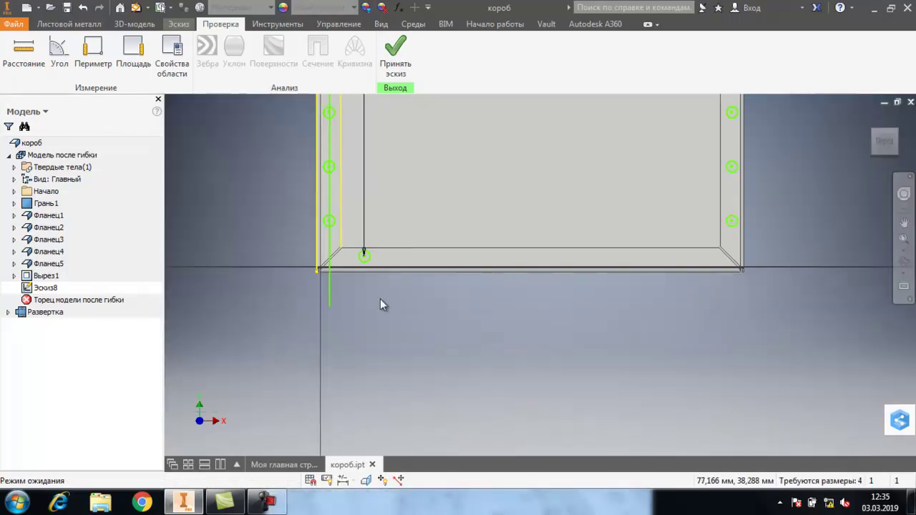
pyautogui.scroll(-3, 377, 308)
pyautogui.scroll(4, 399, 149)
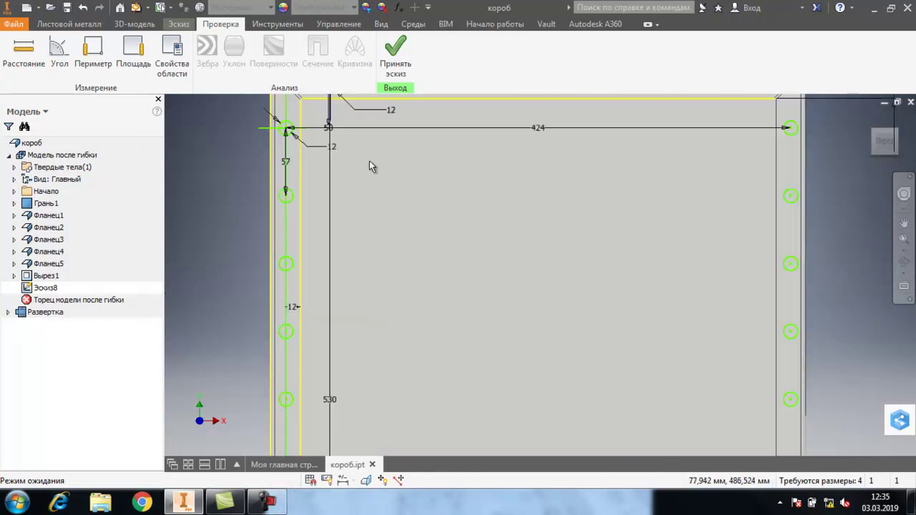
pyautogui.scroll(-2, 369, 164)
pyautogui.scroll(-2, 369, 185)
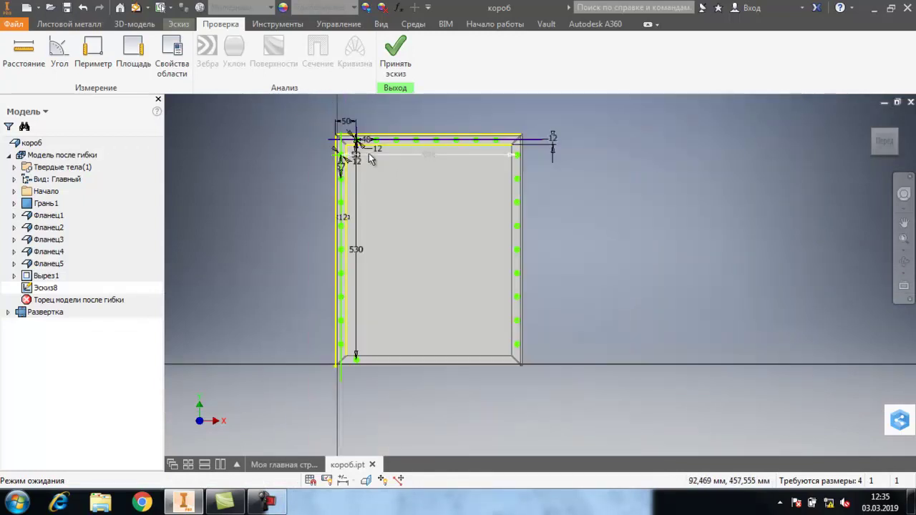
pyautogui.click(357, 254)
pyautogui.click(310, 300)
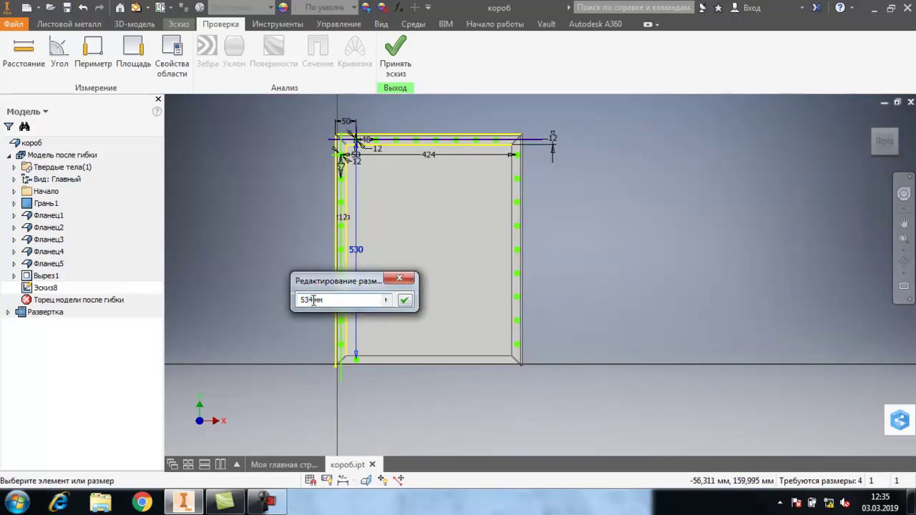
pyautogui.click(404, 300)
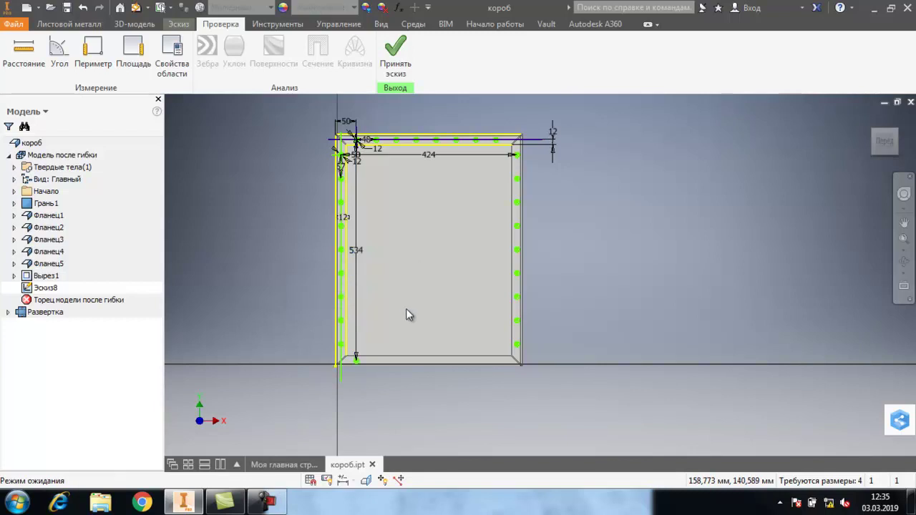
pyautogui.scroll(3, 351, 366)
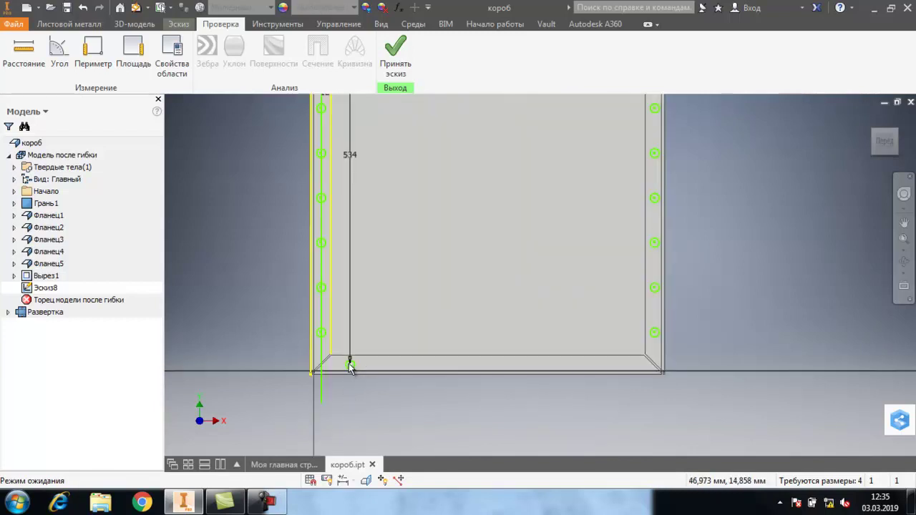
pyautogui.scroll(3, 351, 366)
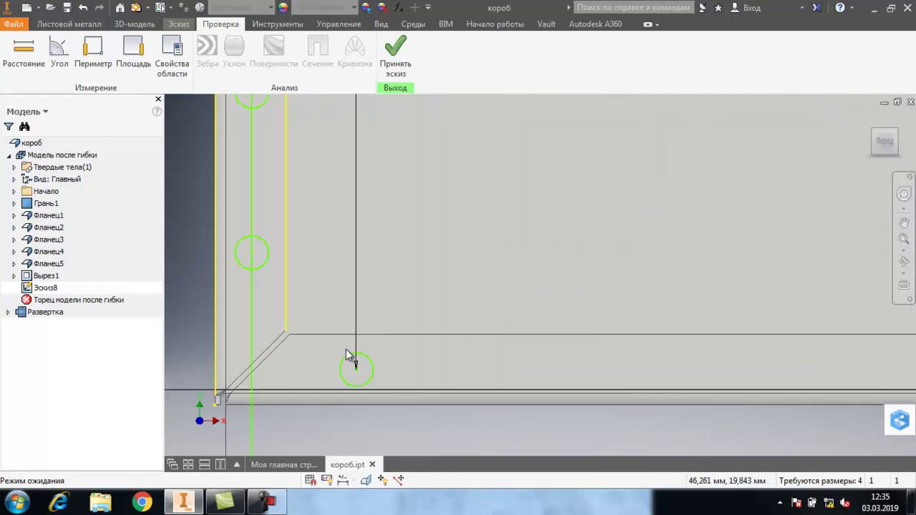
pyautogui.scroll(-4, 350, 363)
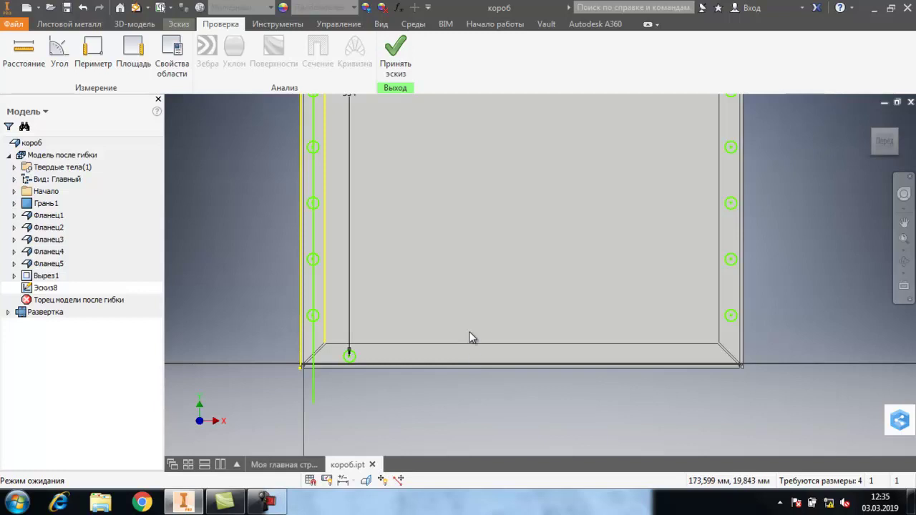
pyautogui.scroll(-3, 314, 267)
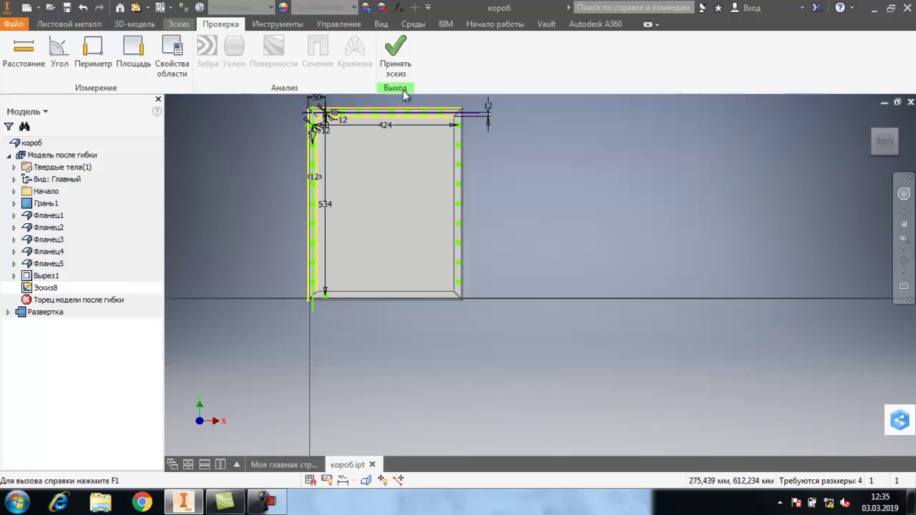
pyautogui.scroll(5, 333, 115)
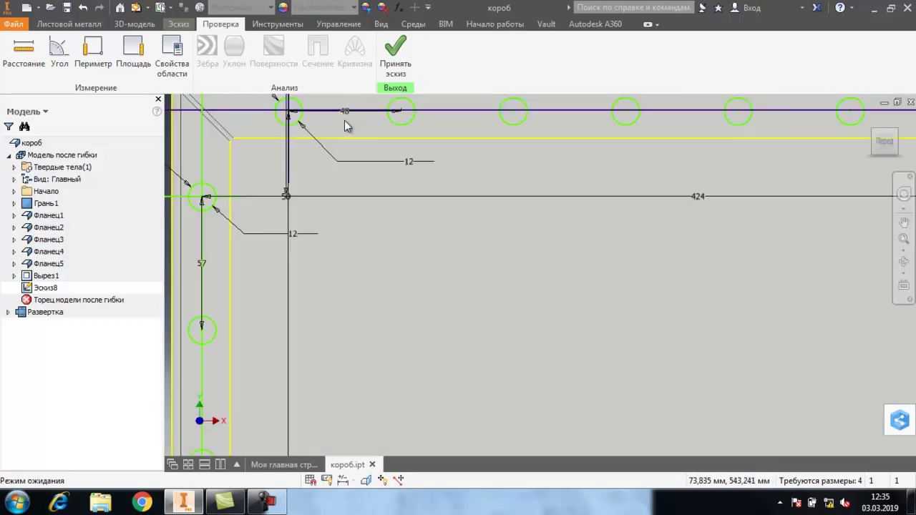
# - Undo the downward copy and the horizontal pattern of the top flange's circle, leaving only the original circle
pyautogui.click(82, 8)
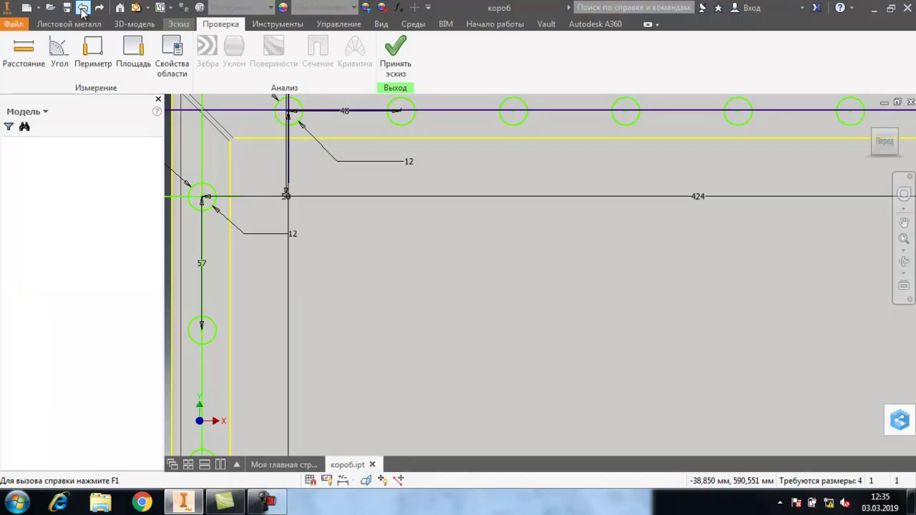
pyautogui.click(83, 8)
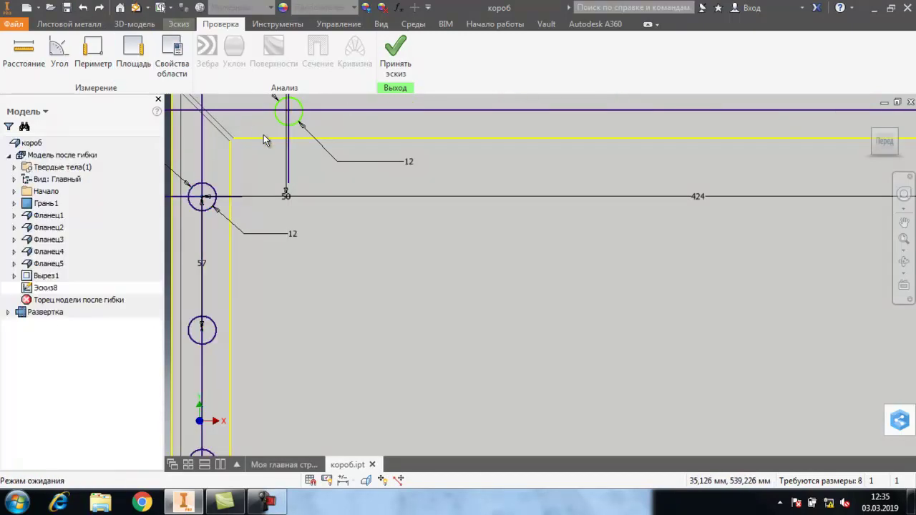
pyautogui.scroll(-3, 397, 239)
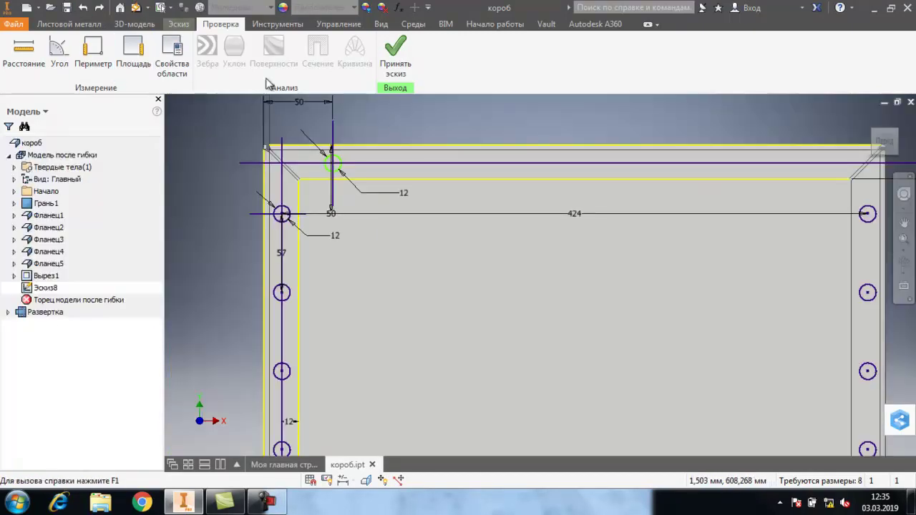
# - Set up a rectangular pattern of the top flange's circle along the horizontal line, with 8 instances spaced 48 mm
pyautogui.click(179, 23)
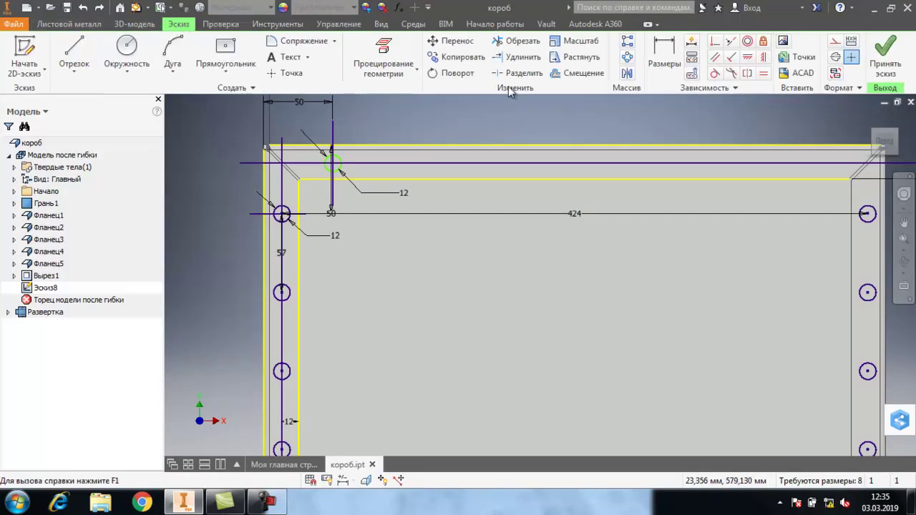
pyautogui.click(627, 40)
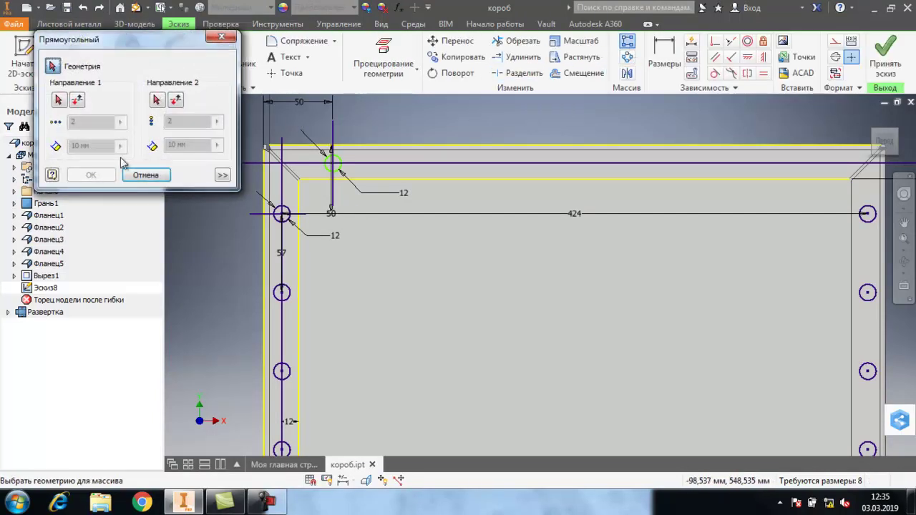
pyautogui.click(59, 100)
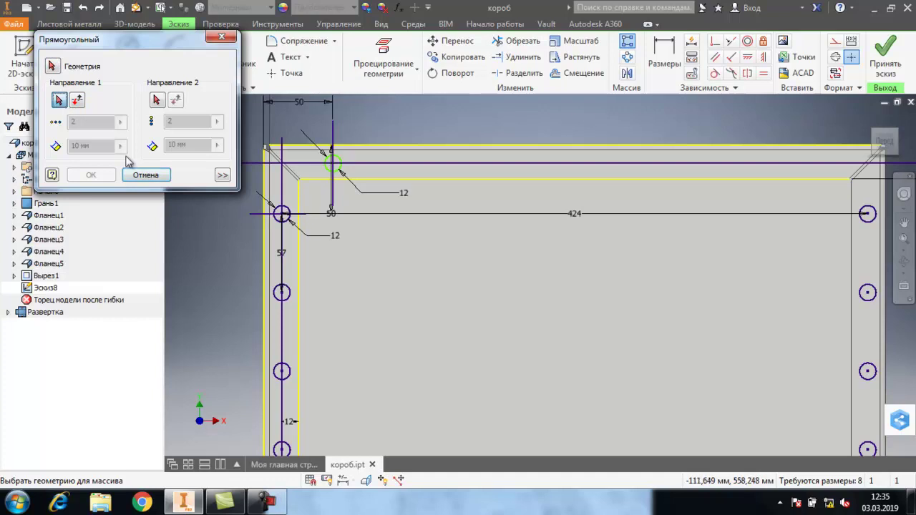
pyautogui.click(368, 163)
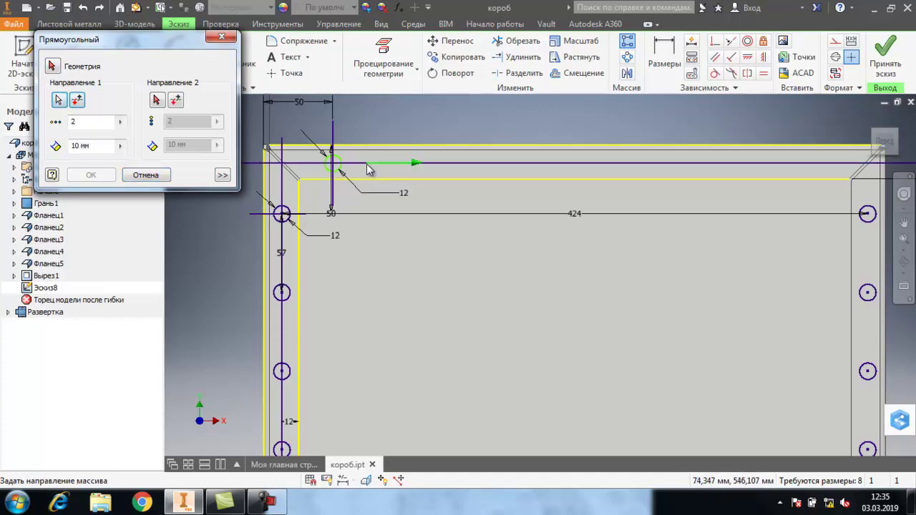
pyautogui.click(51, 66)
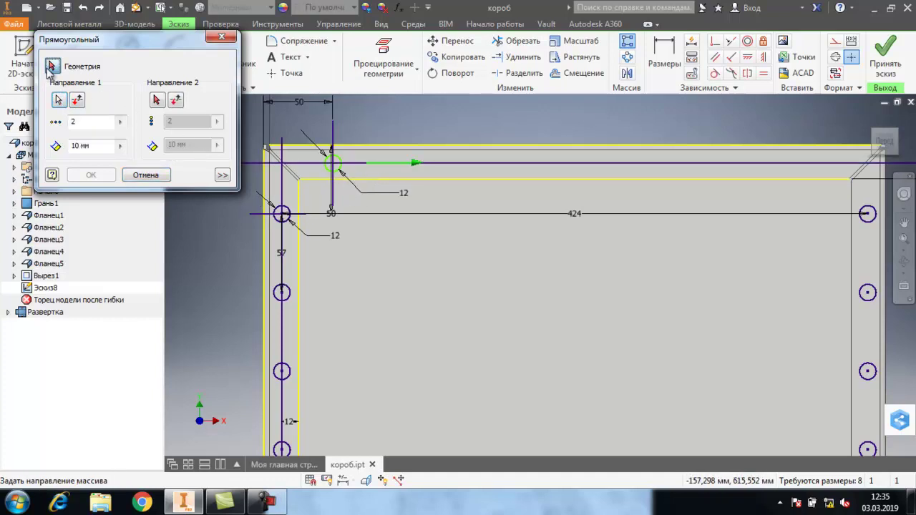
pyautogui.click(334, 168)
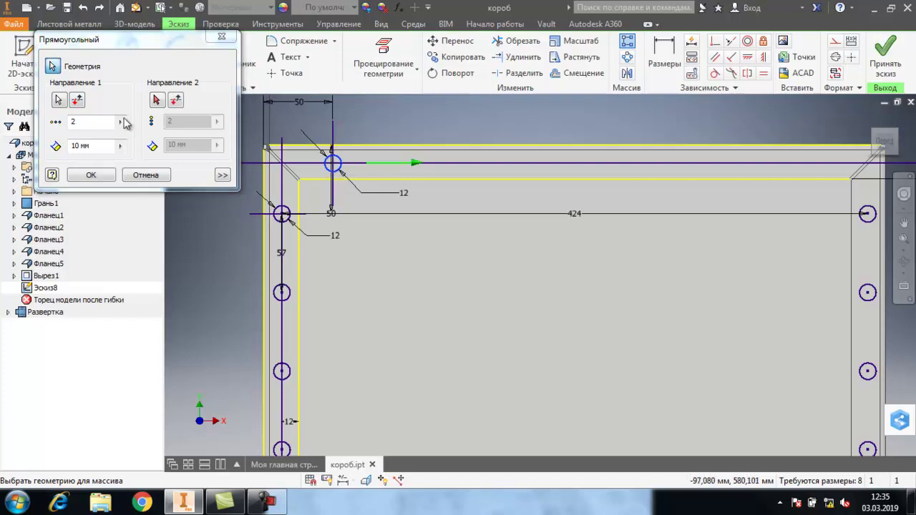
pyautogui.doubleClick(81, 124)
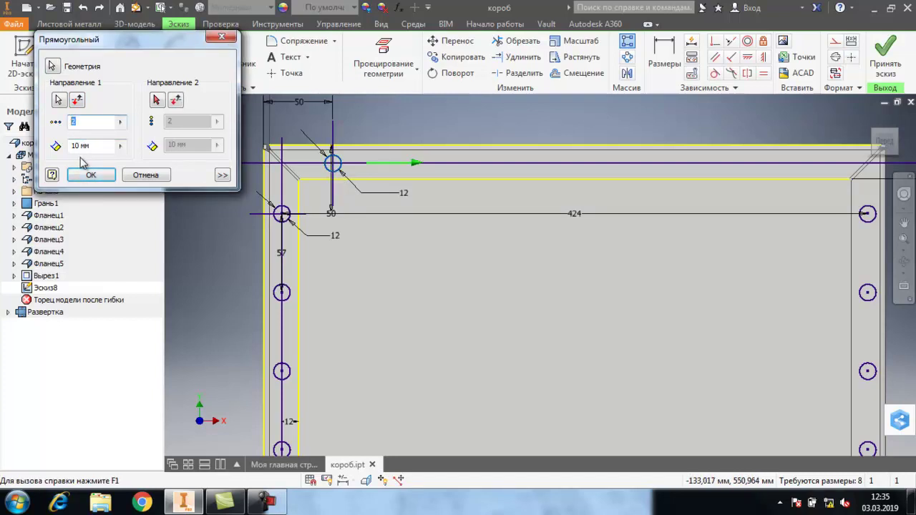
pyautogui.doubleClick(72, 146)
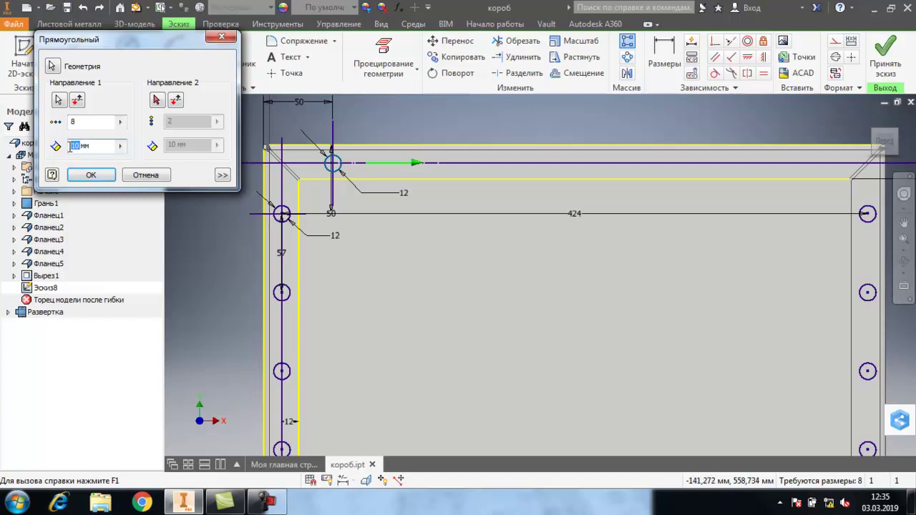
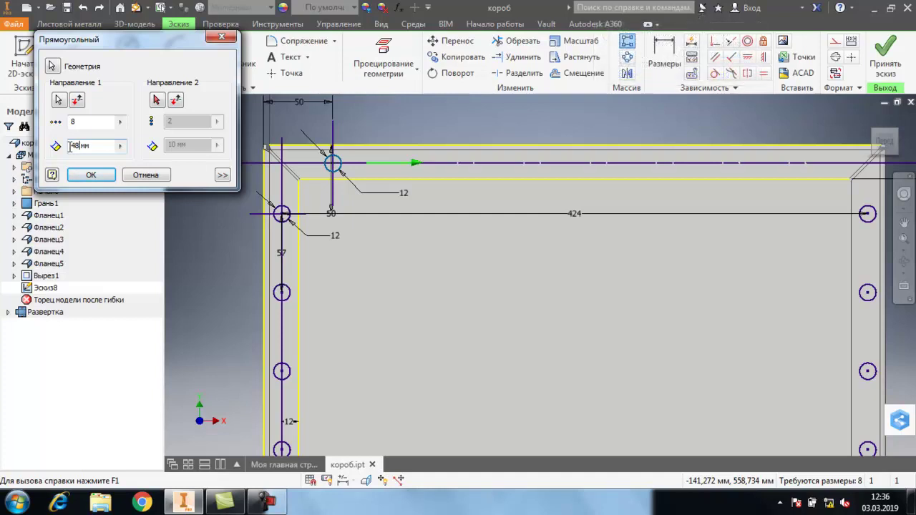
# - Pattern the top flange's 12 mm circle rectangularly: 8 copies at 50 mm along the flange and 2 at 533 mm down to the bottom flange
pyautogui.doubleClick(70, 146)
pyautogui.write('50')
pyautogui.click(157, 100)
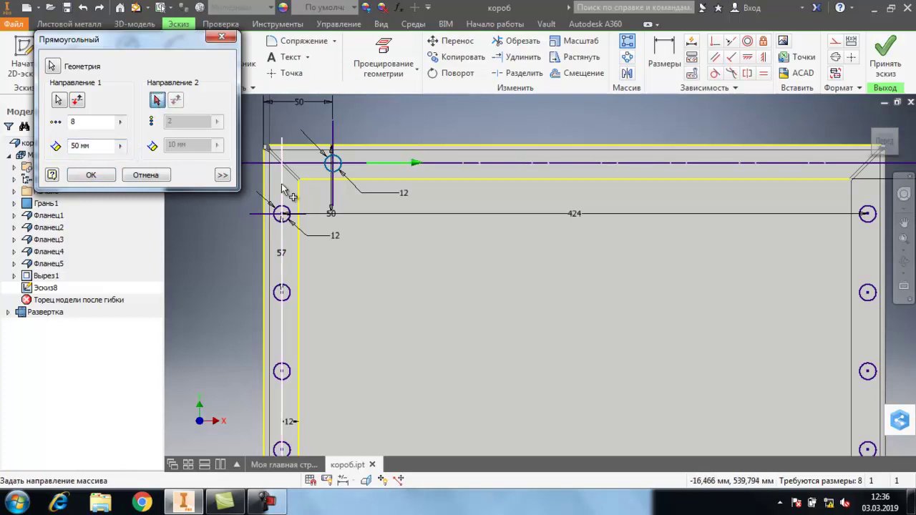
pyautogui.click(333, 199)
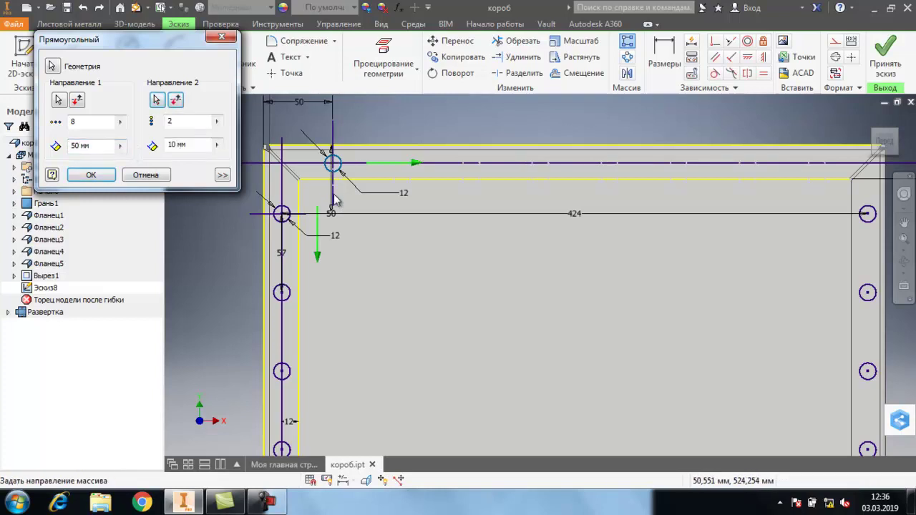
pyautogui.doubleClick(174, 144)
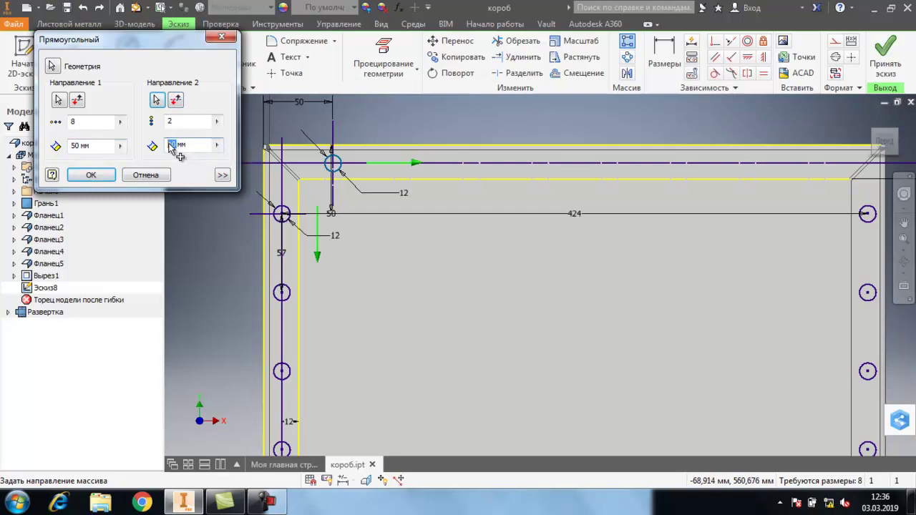
pyautogui.write('534')
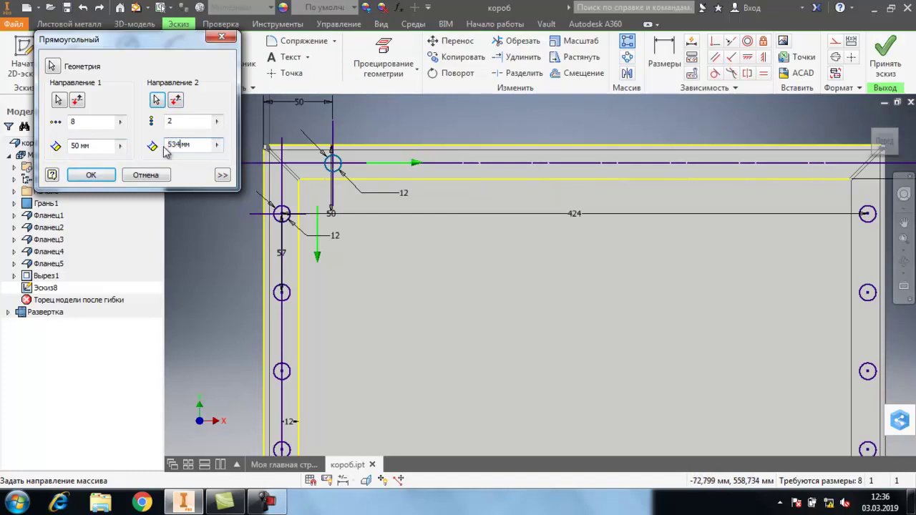
pyautogui.scroll(-5, 379, 315)
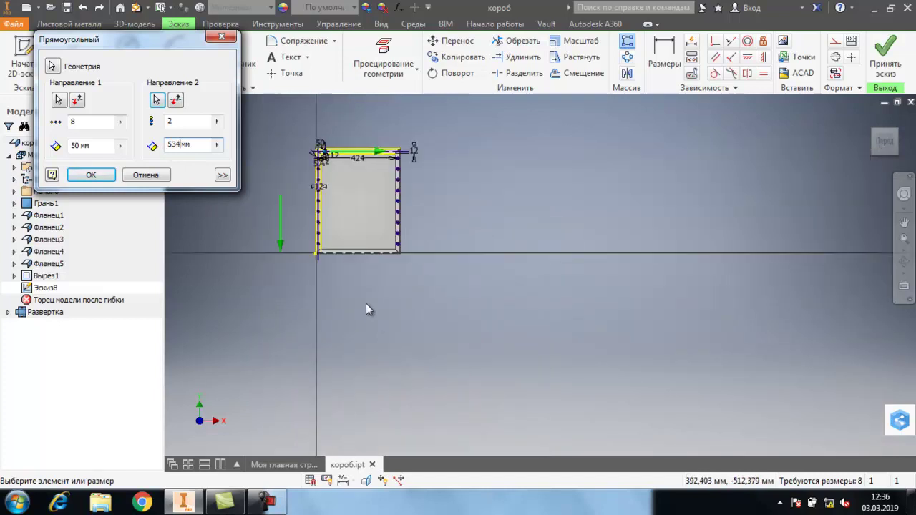
pyautogui.scroll(4, 350, 255)
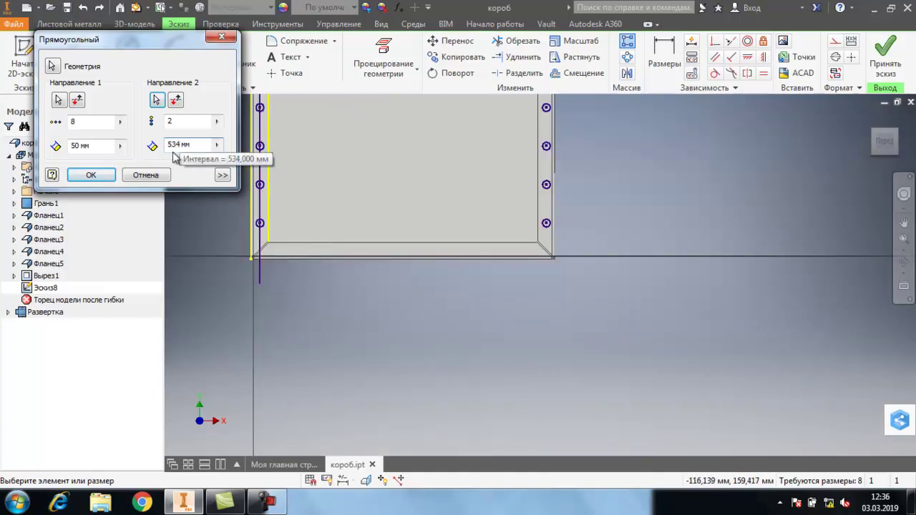
pyautogui.click(91, 177)
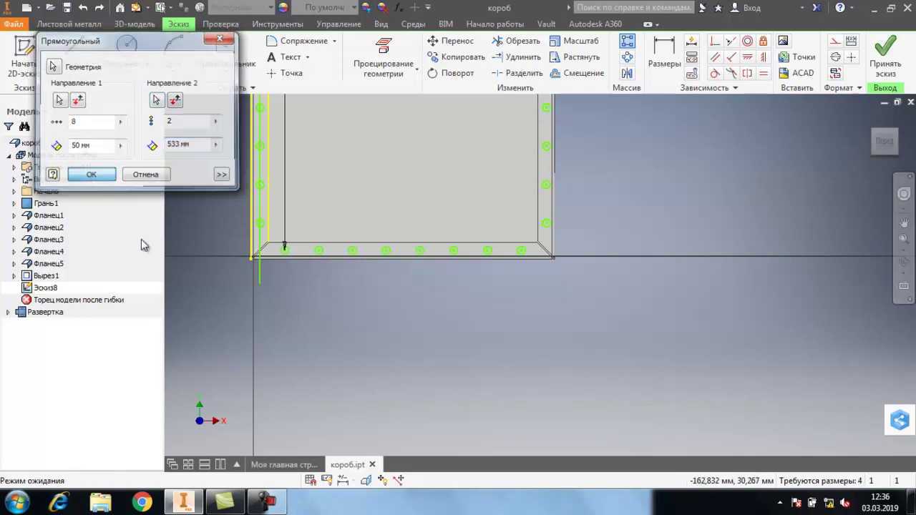
# - Check the bottom row of patterned circles and finish the flange hole sketch
pyautogui.scroll(4, 439, 253)
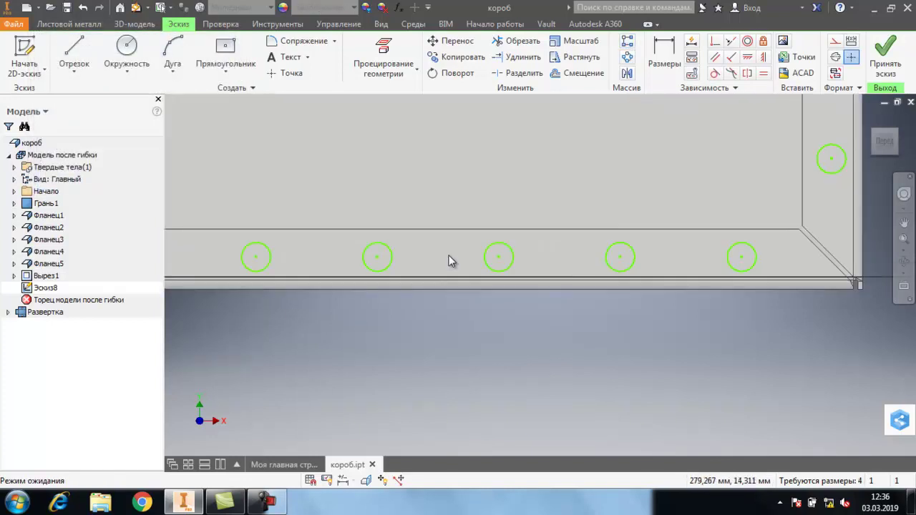
pyautogui.scroll(-3, 449, 258)
pyautogui.scroll(-3, 461, 292)
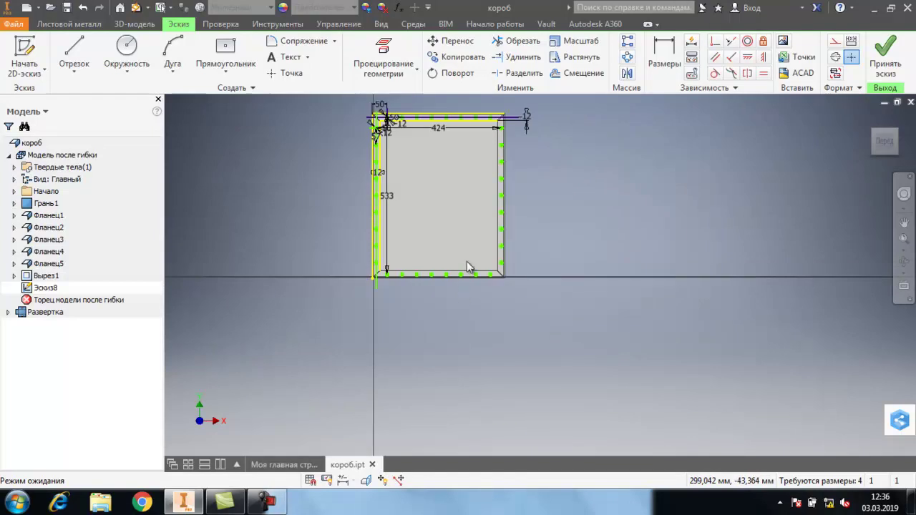
pyautogui.click(886, 56)
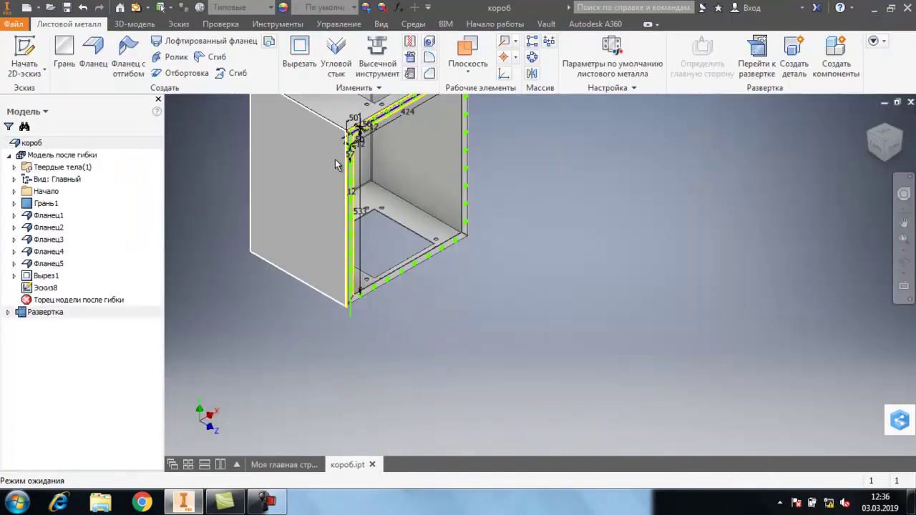
# - Start a sheet-metal cut and select all circles along the top flange as its profiles
pyautogui.scroll(3, 395, 143)
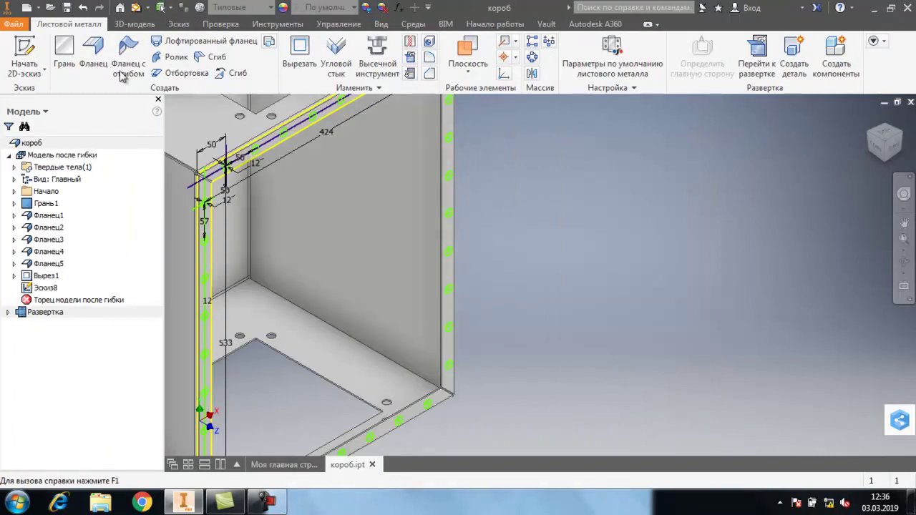
pyautogui.click(301, 63)
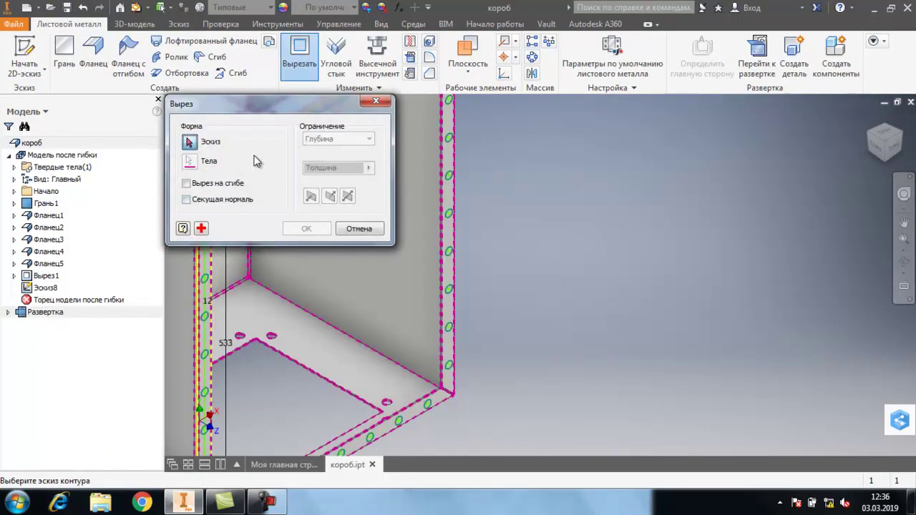
pyautogui.moveTo(259, 116); pyautogui.dragTo(648, 259)
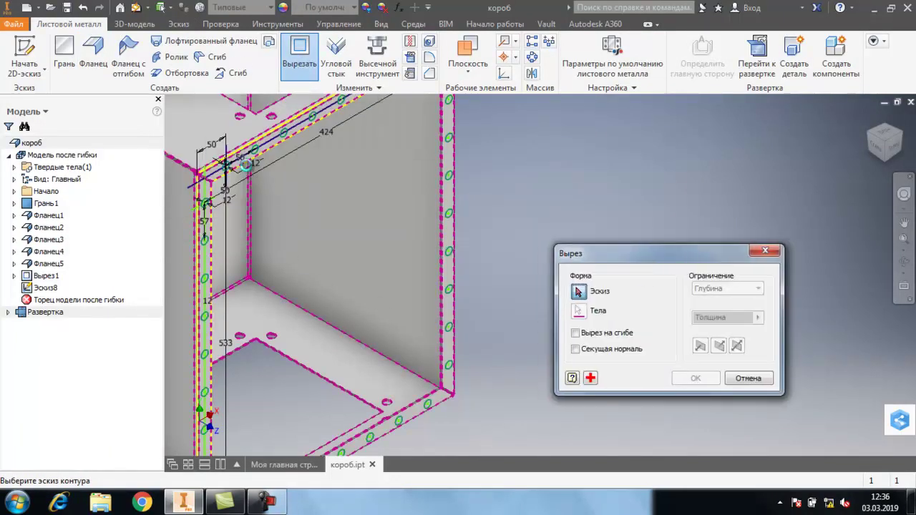
pyautogui.scroll(3, 258, 172)
pyautogui.scroll(-3, 301, 187)
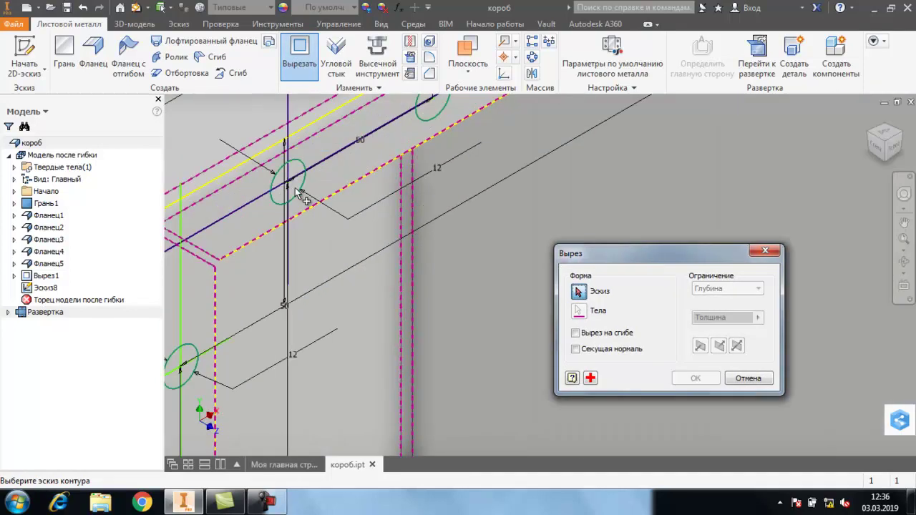
pyautogui.click(299, 191)
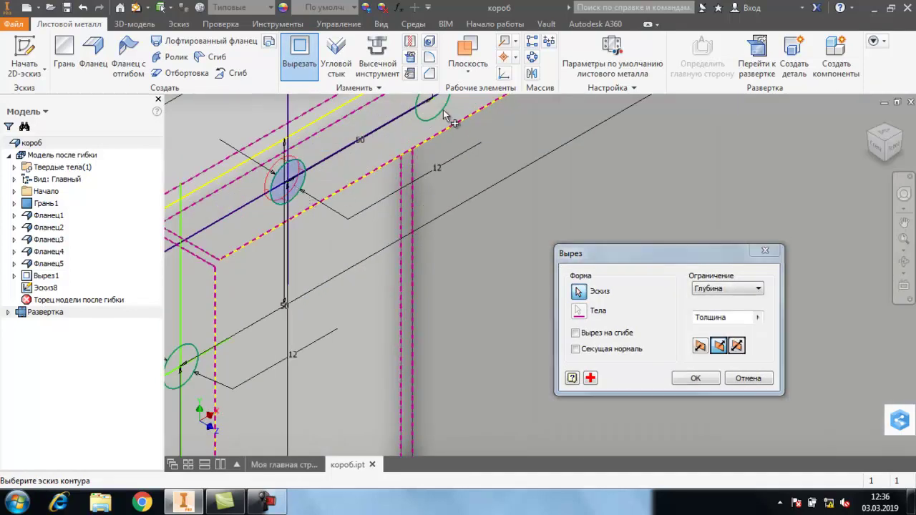
pyautogui.scroll(-3, 402, 187)
pyautogui.moveTo(501, 175); pyautogui.dragTo(308, 306, button='middle')
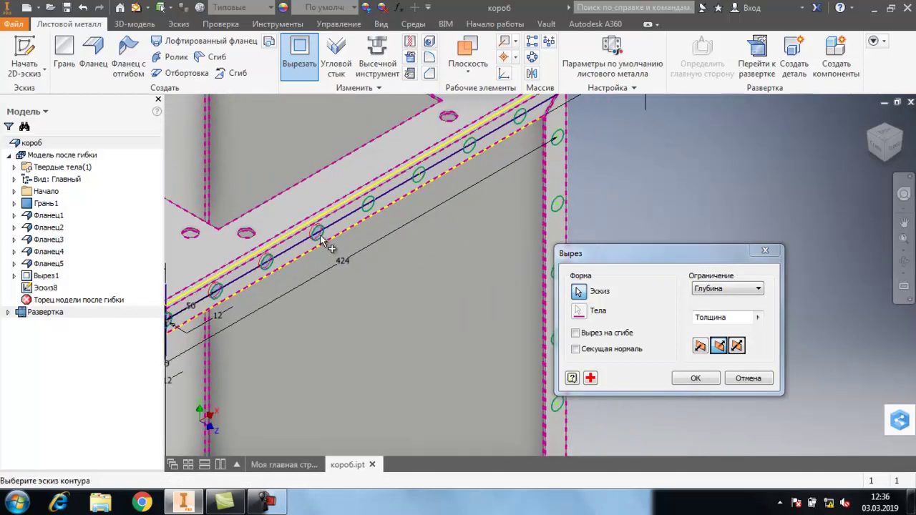
pyautogui.click(420, 179)
pyautogui.click(471, 148)
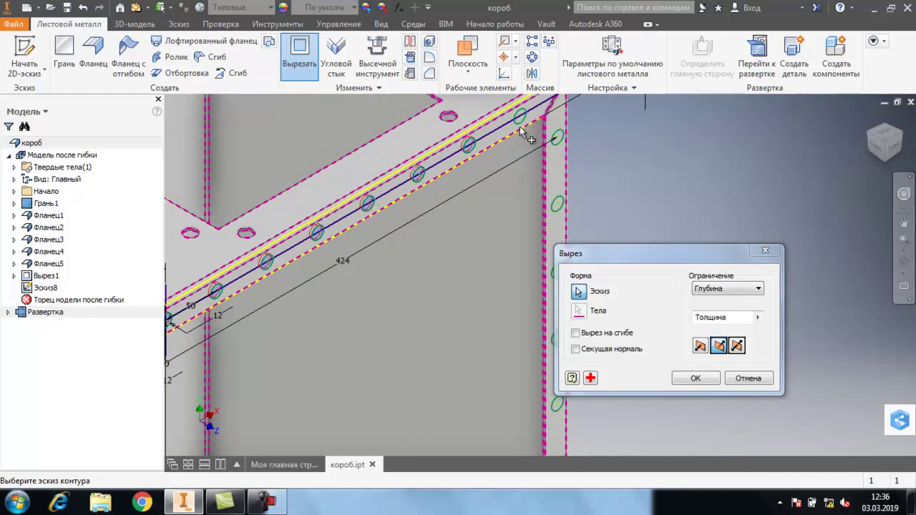
# - Add all circles along the right vertical flange to the cut profiles
pyautogui.click(556, 140)
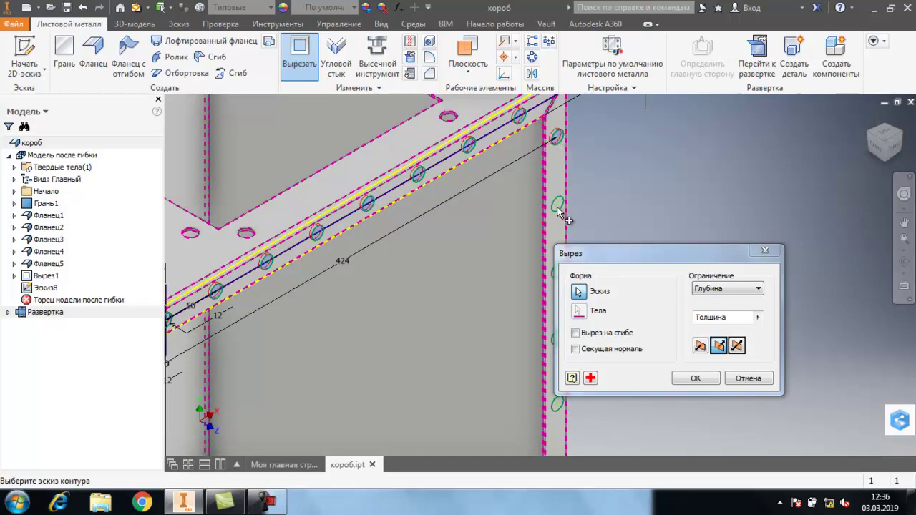
pyautogui.moveTo(472, 288); pyautogui.dragTo(458, 155, button='middle')
pyautogui.moveTo(608, 251); pyautogui.dragTo(714, 234)
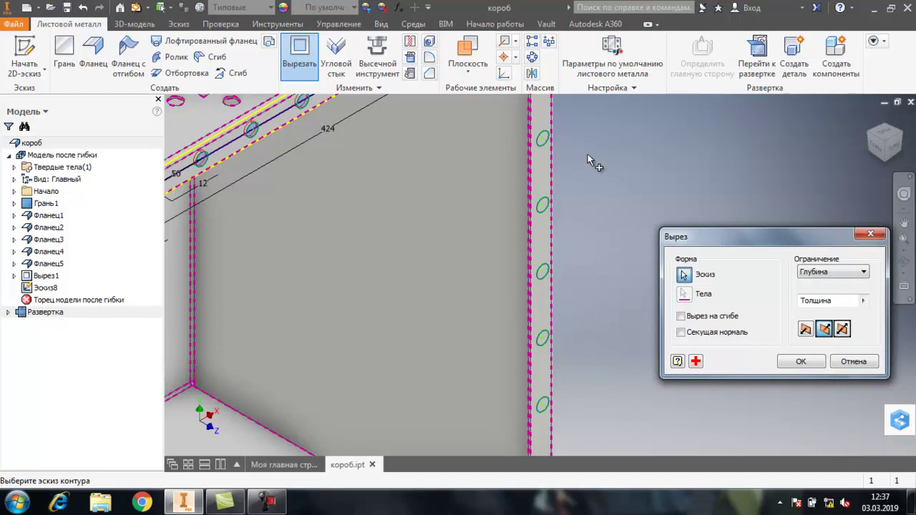
pyautogui.click(544, 143)
pyautogui.click(544, 212)
pyautogui.click(543, 278)
pyautogui.click(543, 345)
pyautogui.moveTo(600, 374); pyautogui.dragTo(555, 243, button='middle')
pyautogui.click(534, 251)
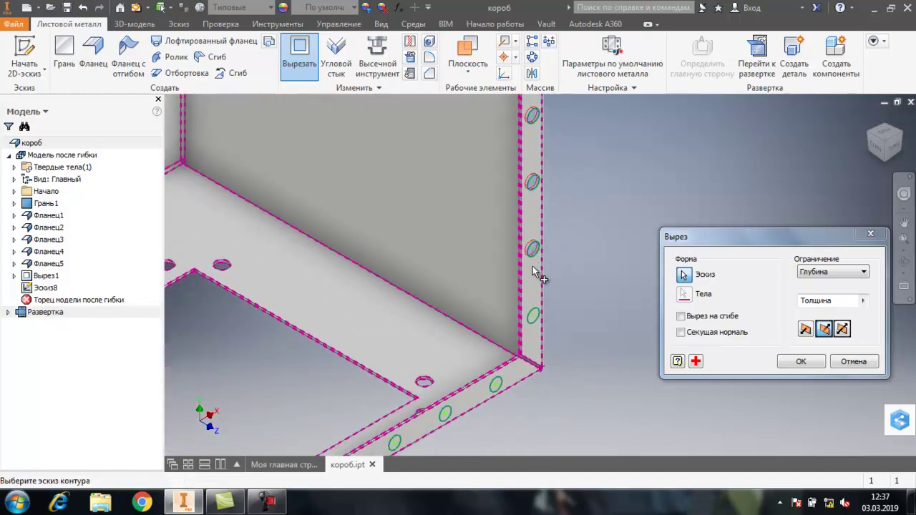
pyautogui.click(534, 318)
# - Add all circles along the bottom flange to the cut profiles
pyautogui.click(496, 386)
pyautogui.click(444, 414)
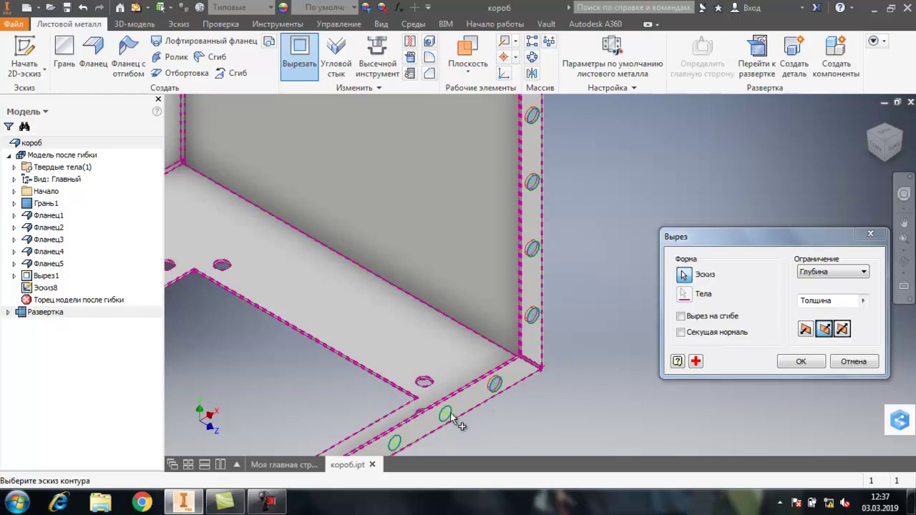
pyautogui.click(395, 444)
pyautogui.moveTo(542, 429); pyautogui.dragTo(702, 227, button='middle')
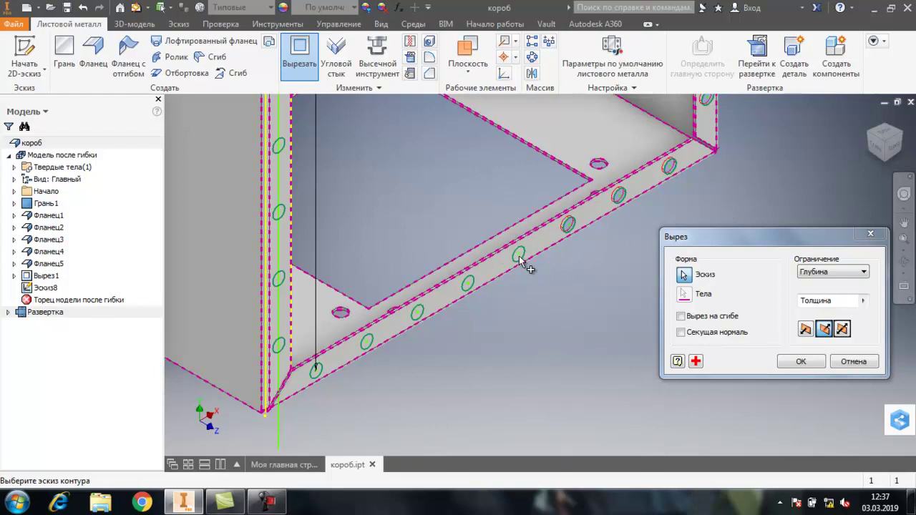
pyautogui.click(467, 288)
pyautogui.click(414, 315)
pyautogui.click(320, 371)
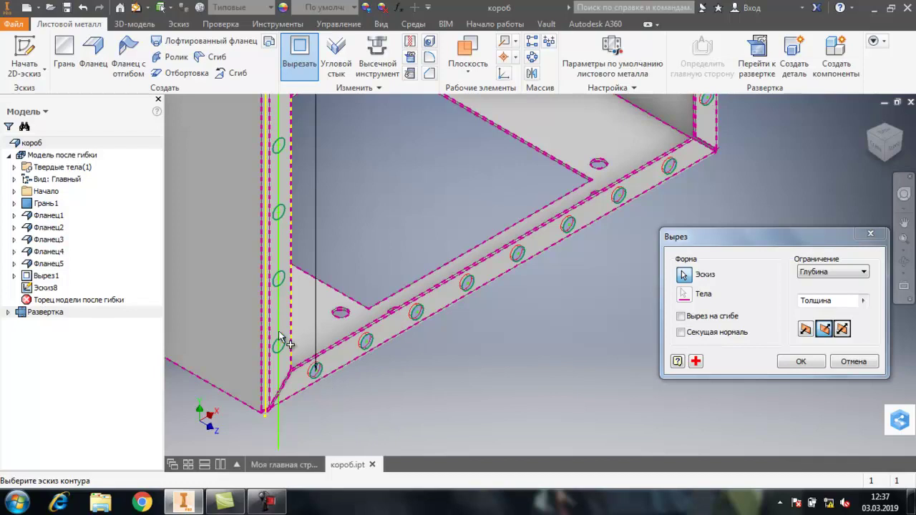
# - Add all circles along the left vertical flange and create the cut with its depth set to the sheet thickness (Толщина)
pyautogui.click(278, 346)
pyautogui.click(279, 277)
pyautogui.click(279, 214)
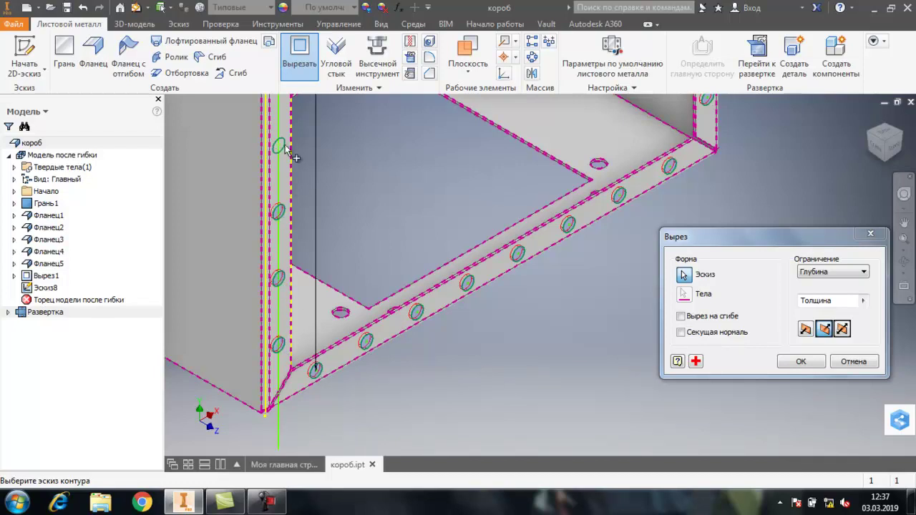
pyautogui.moveTo(367, 170); pyautogui.dragTo(403, 327, button='middle')
pyautogui.click(318, 304)
pyautogui.click(319, 242)
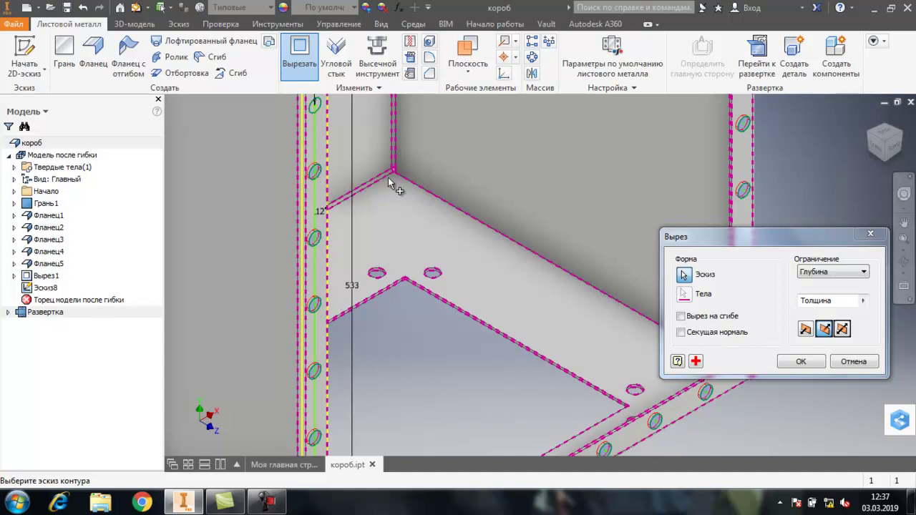
pyautogui.moveTo(430, 174); pyautogui.dragTo(420, 406, button='middle')
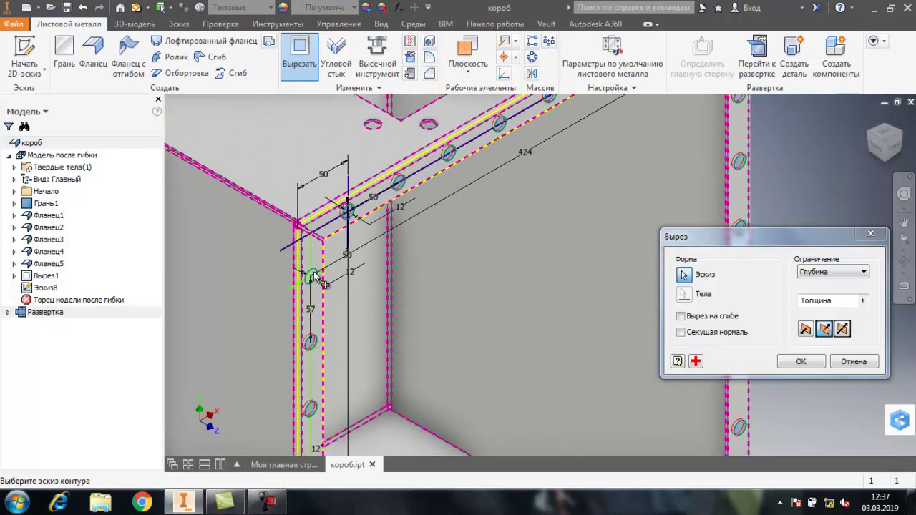
pyautogui.scroll(5, 312, 278)
pyautogui.click(347, 274)
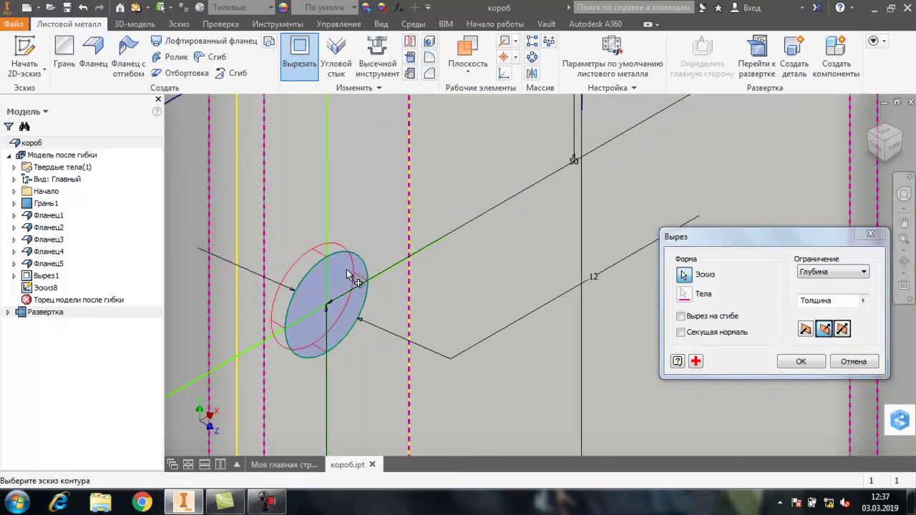
pyautogui.scroll(-3, 461, 270)
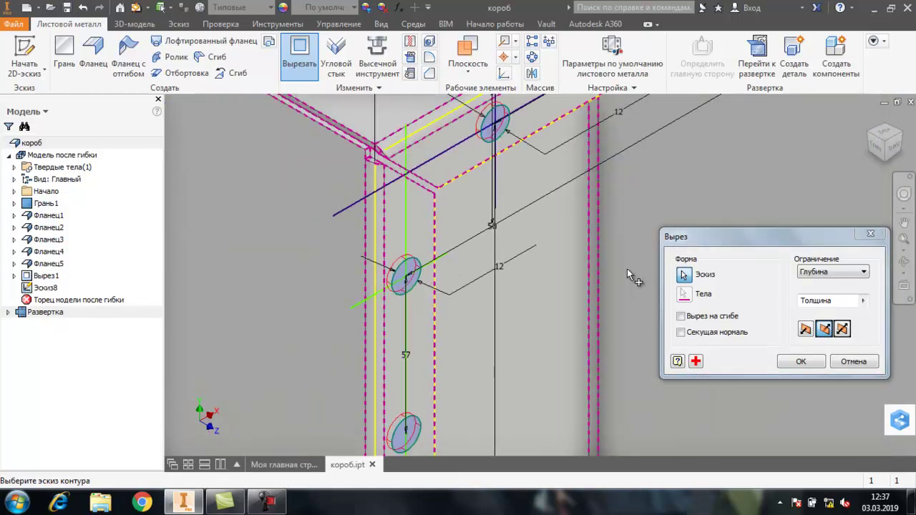
pyautogui.click(802, 363)
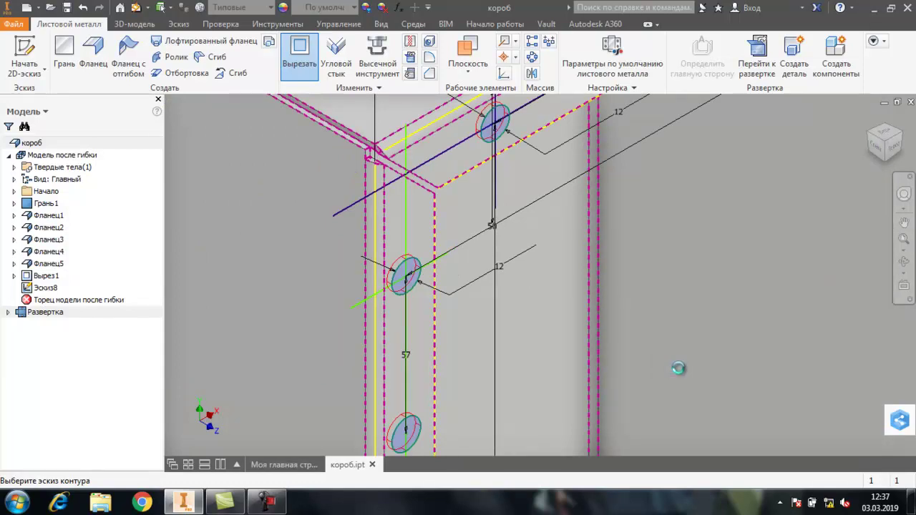
# - Reopen the sketch under Вырез2 for editing and select all its geometry
pyautogui.scroll(-3, 289, 221)
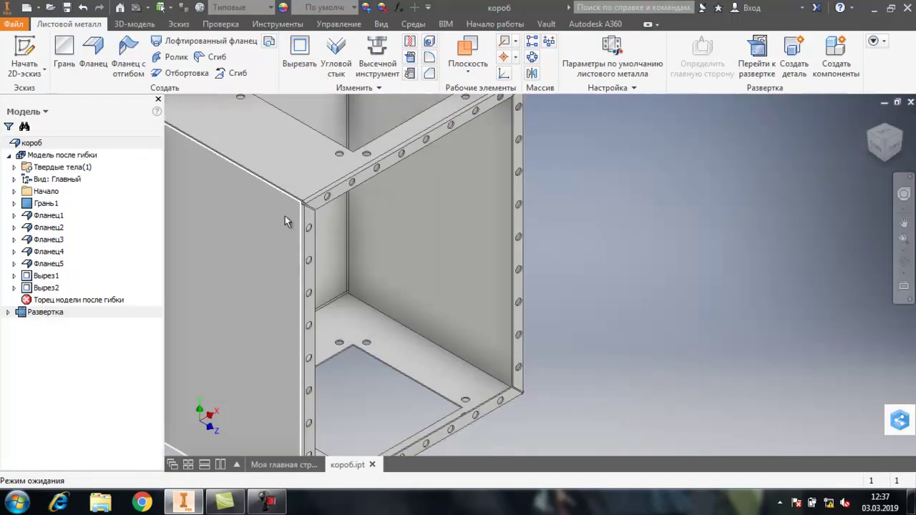
pyautogui.scroll(-2, 637, 266)
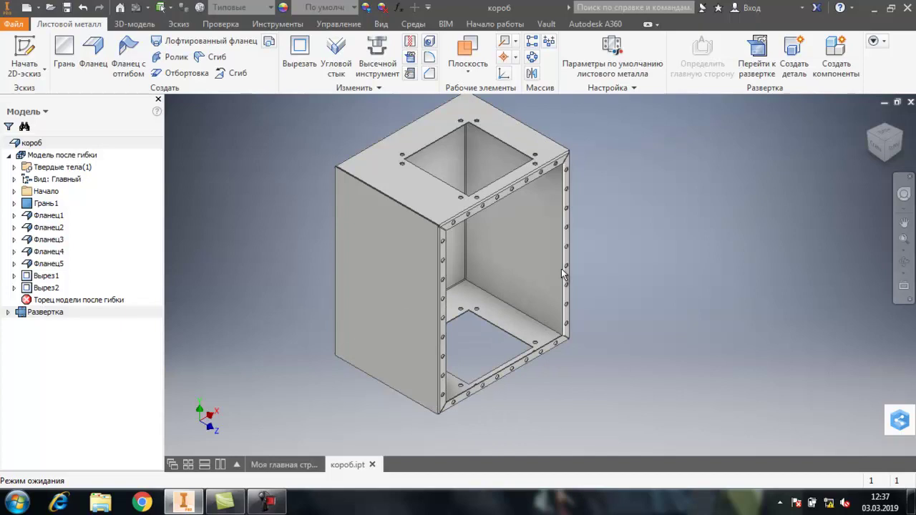
pyautogui.moveTo(563, 274)
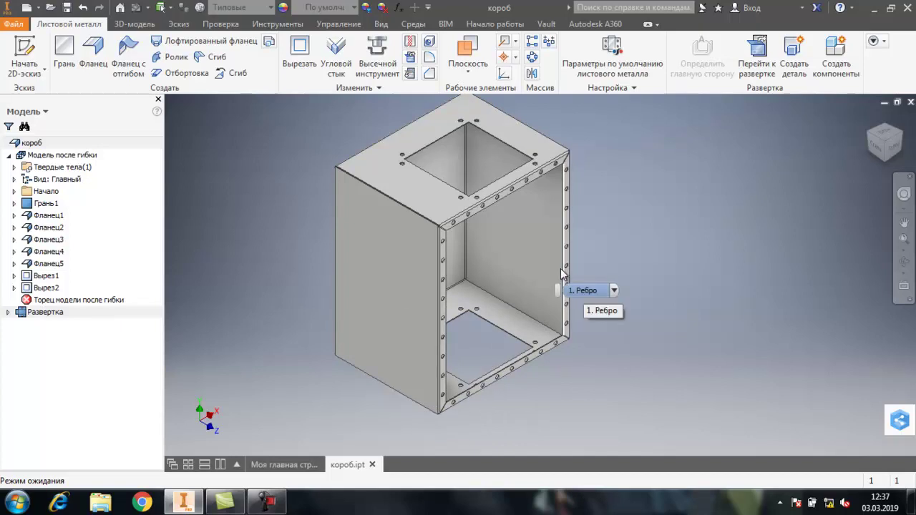
pyautogui.click(13, 287)
pyautogui.doubleClick(45, 301)
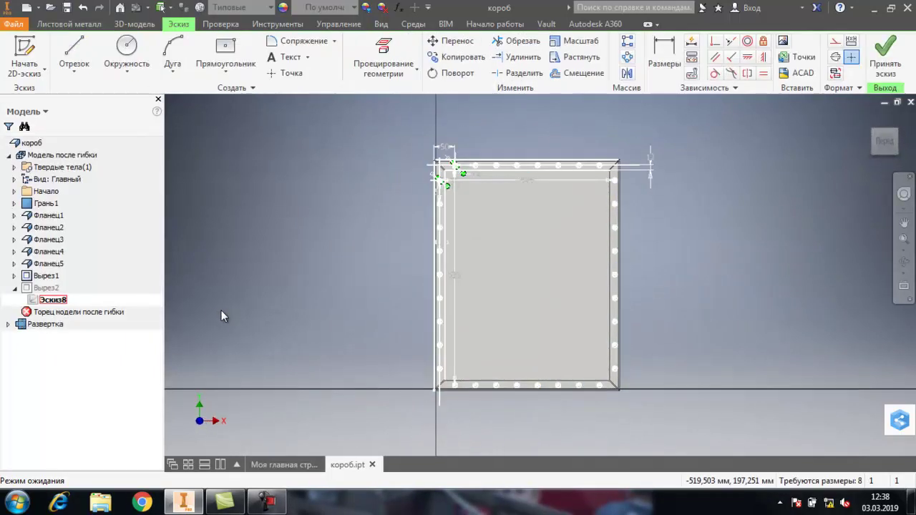
pyautogui.moveTo(369, 113)
pyautogui.mouseDown()
pyautogui.moveTo(476, 286)
pyautogui.moveTo(684, 415)
pyautogui.mouseUp()
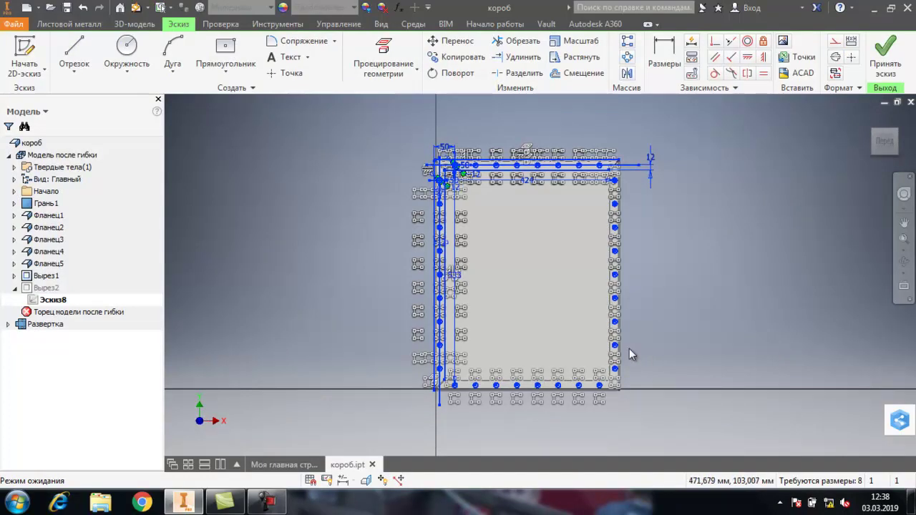
# - Open the Пластина part file from the Покраска folder
pyautogui.click(50, 8)
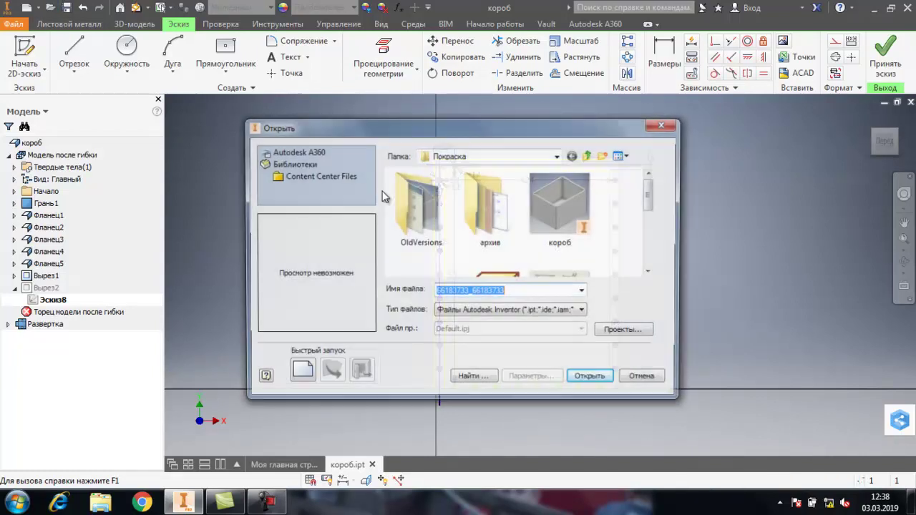
pyautogui.click(651, 273)
pyautogui.doubleClick(494, 260)
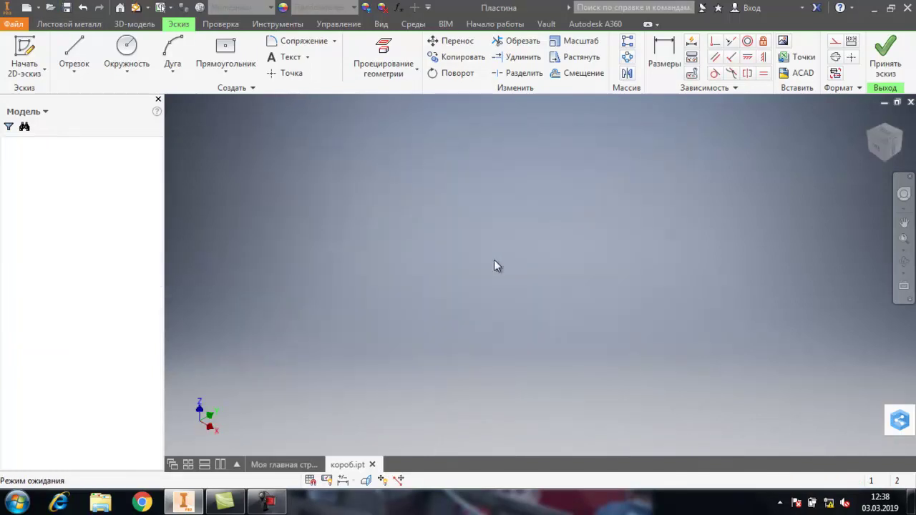
# - Start a sketch on the front face of the perforated plate and paste the copied hole geometry into it
pyautogui.click(882, 137)
pyautogui.click(872, 136)
pyautogui.click(449, 153)
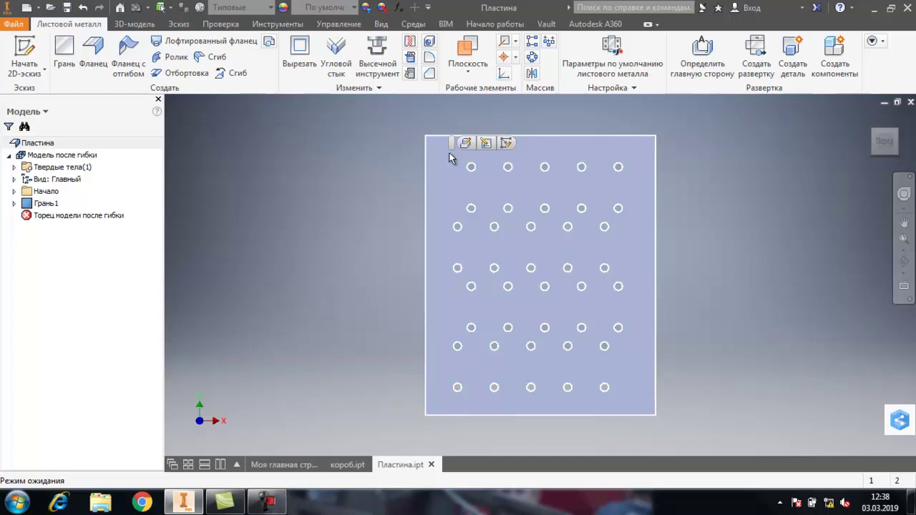
pyautogui.click(502, 143)
pyautogui.moveTo(452, 208); pyautogui.dragTo(312, 384, button='middle')
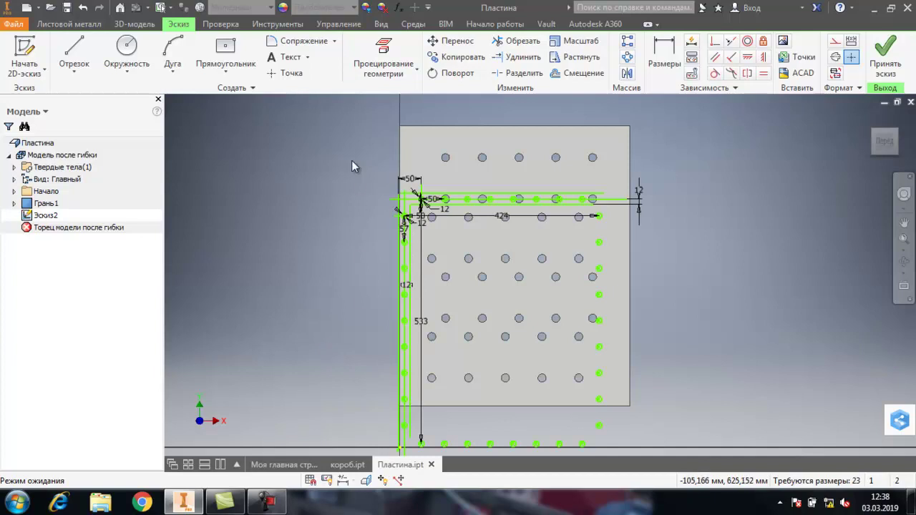
# - Move all pasted geometry up onto the plate, from the lower end of the long vertical line to the plate's lower edge
pyautogui.scroll(-3, 351, 160)
pyautogui.moveTo(351, 160); pyautogui.dragTo(526, 349)
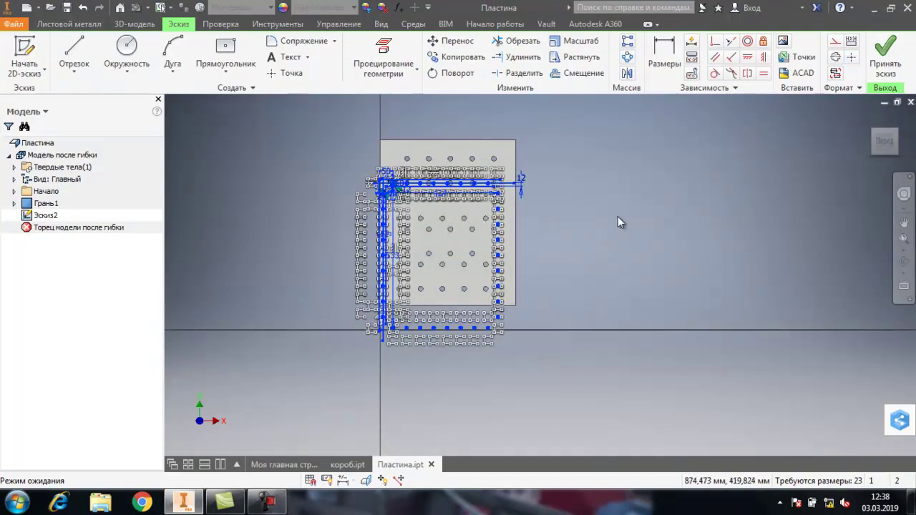
pyautogui.click(452, 41)
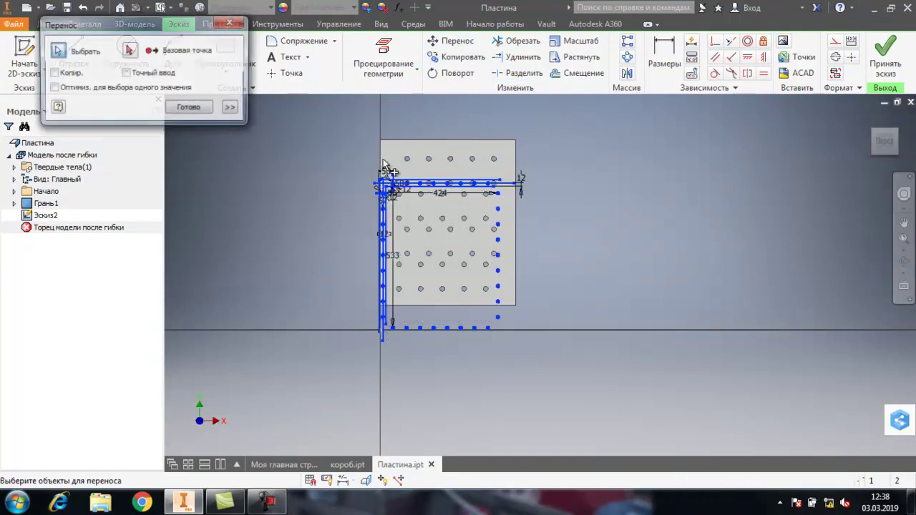
pyautogui.scroll(5, 370, 347)
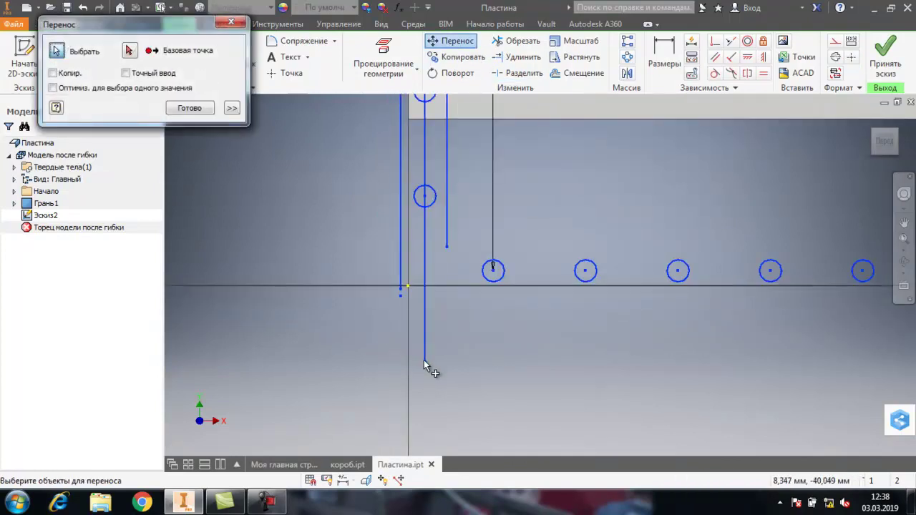
pyautogui.click(130, 51)
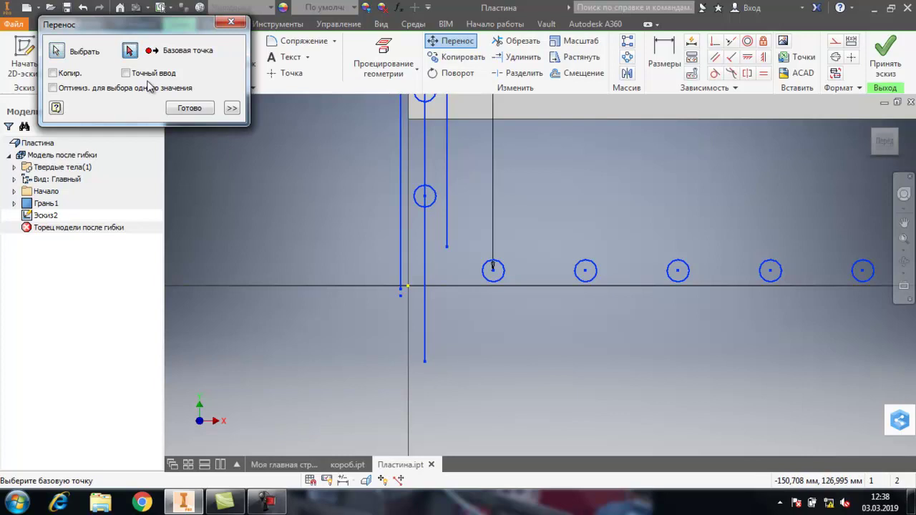
pyautogui.click(426, 360)
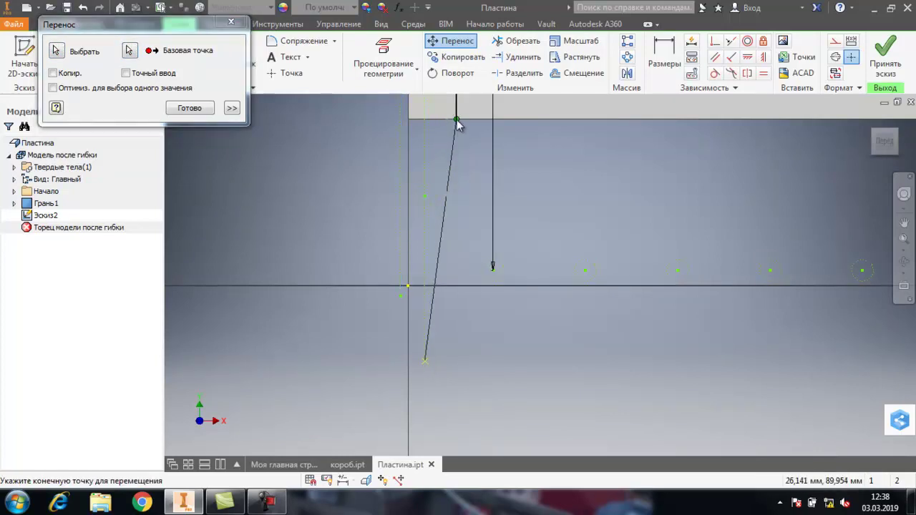
pyautogui.click(459, 125)
pyautogui.scroll(3, 450, 200)
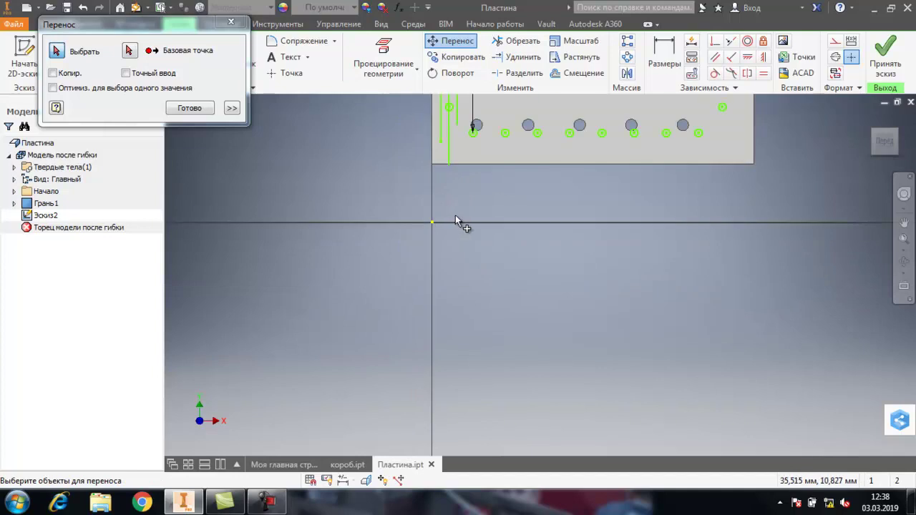
pyautogui.scroll(4, 457, 218)
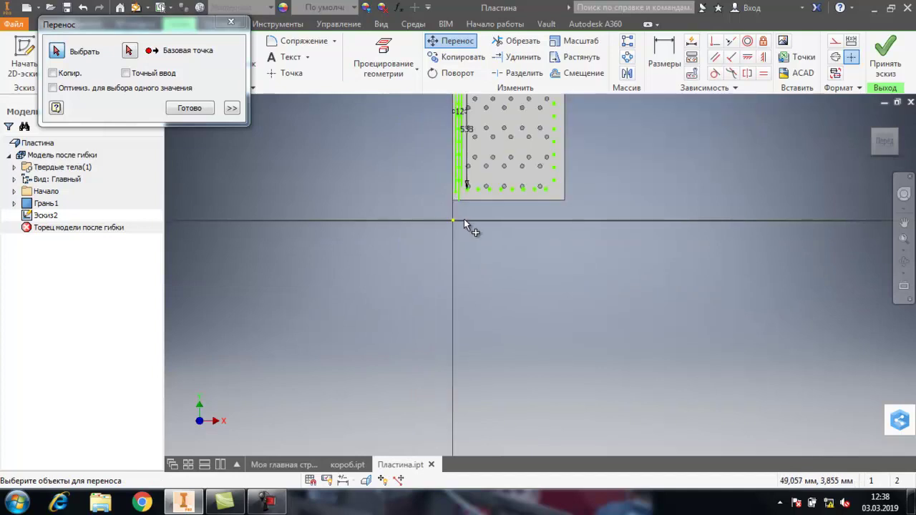
pyautogui.scroll(-6, 496, 122)
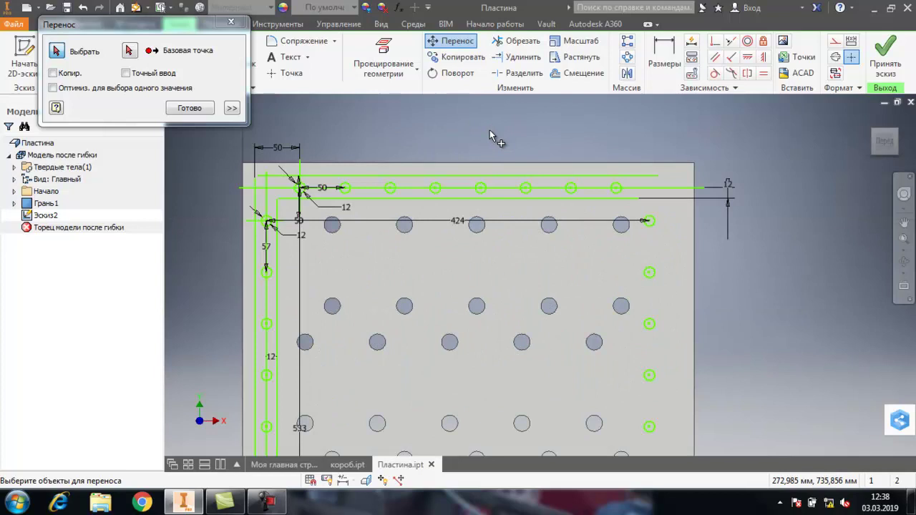
pyautogui.scroll(5, 490, 130)
pyautogui.scroll(-5, 536, 318)
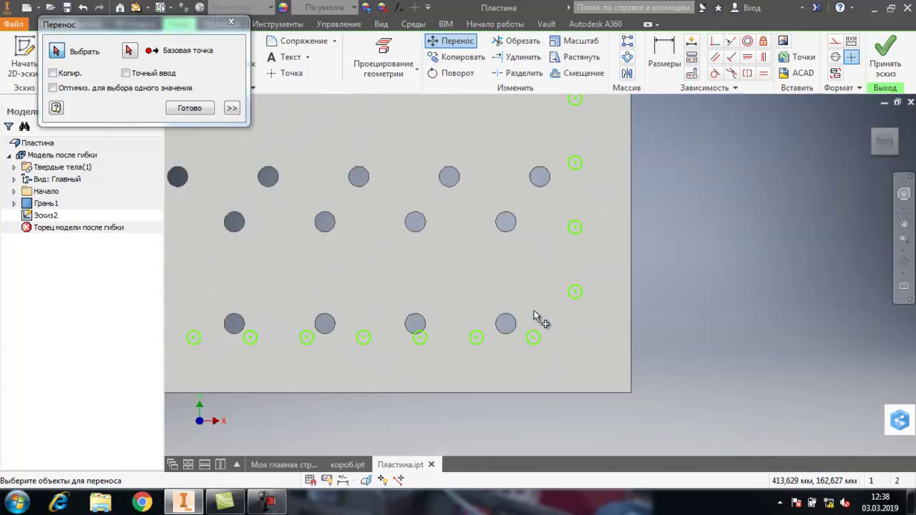
pyautogui.scroll(4, 537, 319)
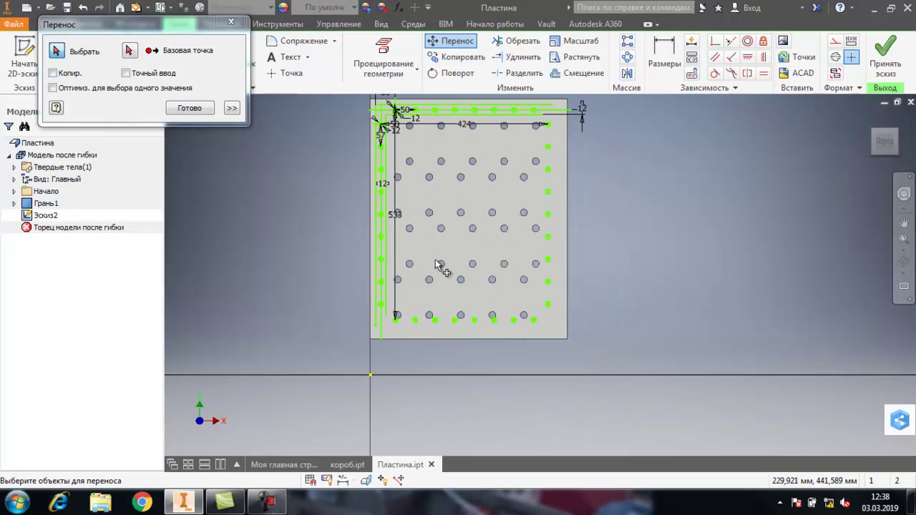
pyautogui.click(128, 50)
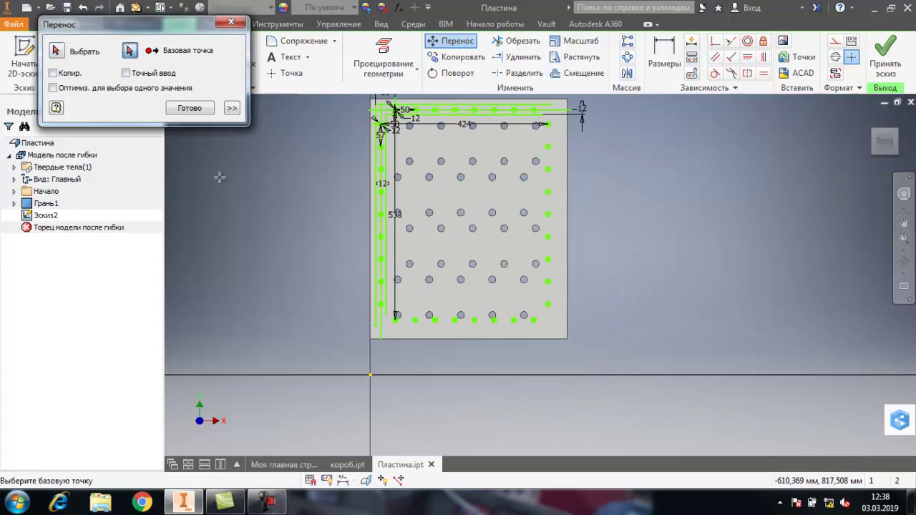
pyautogui.scroll(-5, 401, 333)
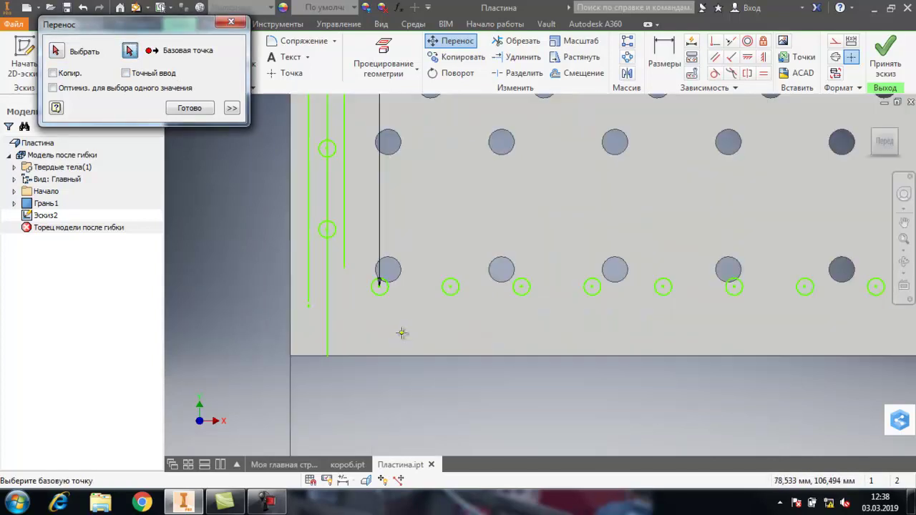
pyautogui.click(381, 287)
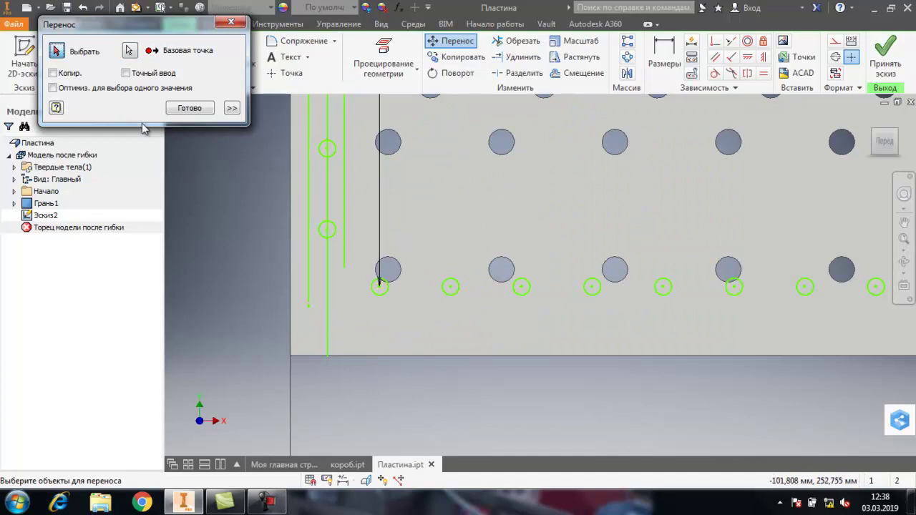
# - Move all pasted geometry down and to the right on the plate, using the inner vertical line's lower end as base point
pyautogui.scroll(5, 328, 308)
pyautogui.moveTo(297, 112)
pyautogui.mouseDown()
pyautogui.moveTo(378, 266)
pyautogui.moveTo(499, 345)
pyautogui.mouseUp()
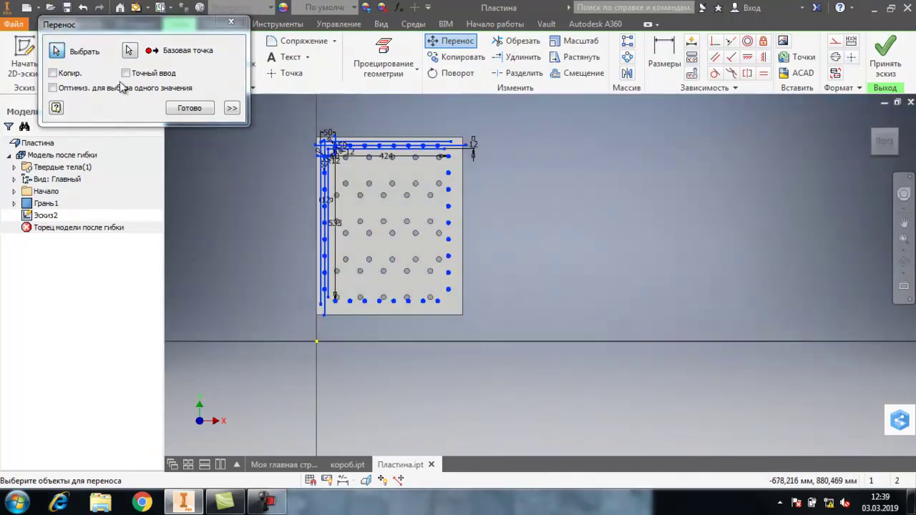
pyautogui.click(129, 50)
pyautogui.scroll(-3, 412, 277)
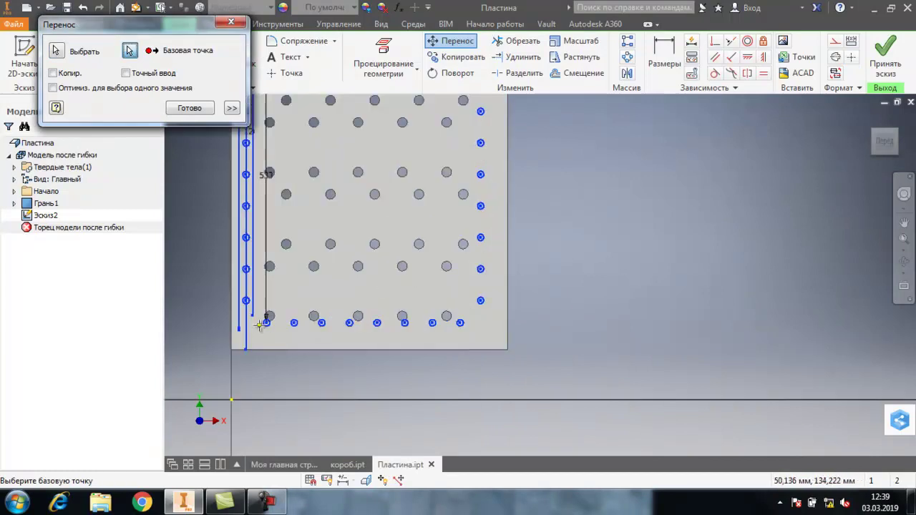
pyautogui.scroll(-4, 265, 324)
pyautogui.click(235, 290)
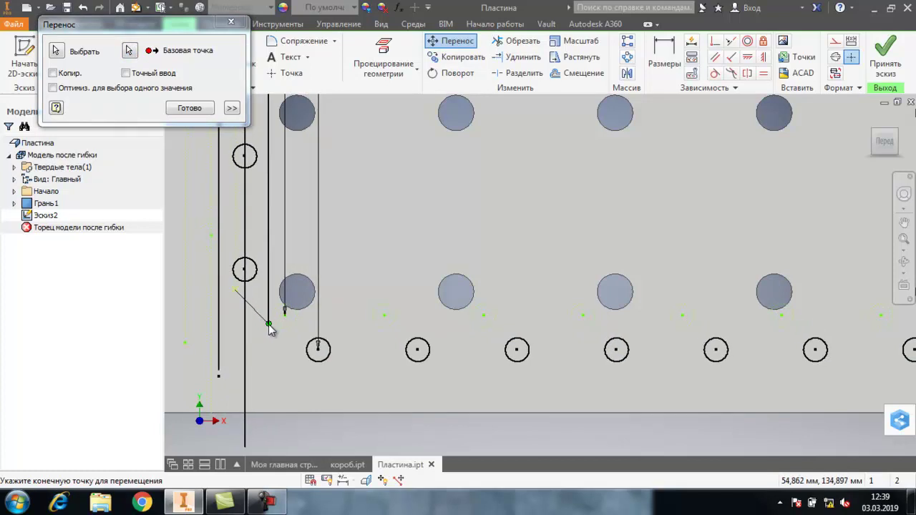
pyautogui.click(269, 326)
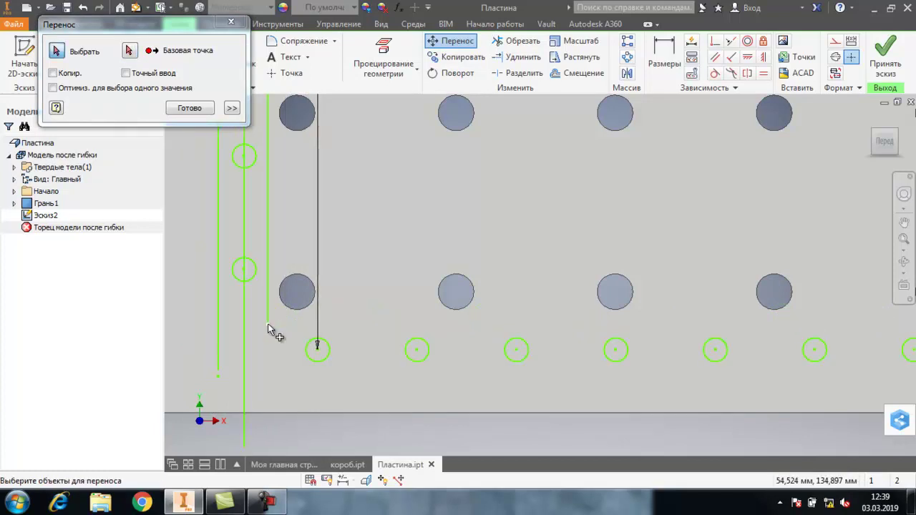
# - Move all pasted geometry about 6 mm to the left, using the lowest circle centre of the right-hand hole column as base point
pyautogui.scroll(4, 270, 329)
pyautogui.scroll(3, 271, 330)
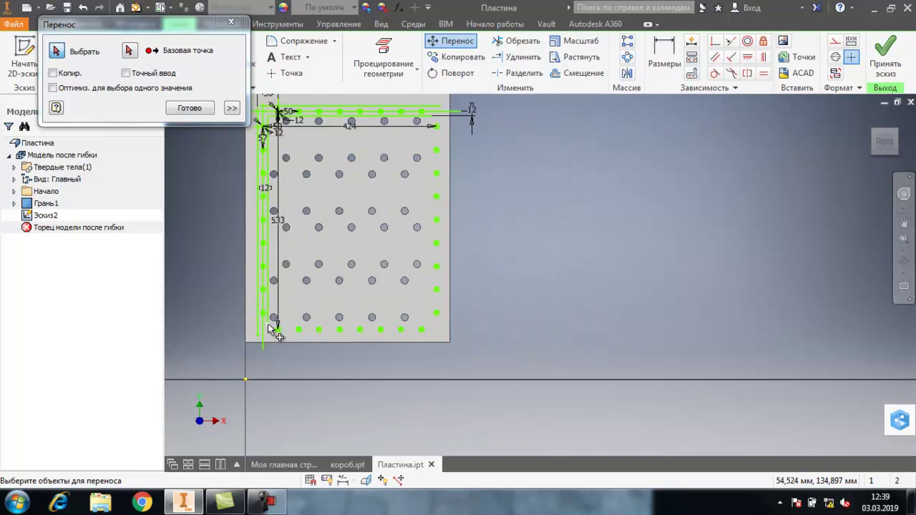
pyautogui.scroll(-3, 271, 282)
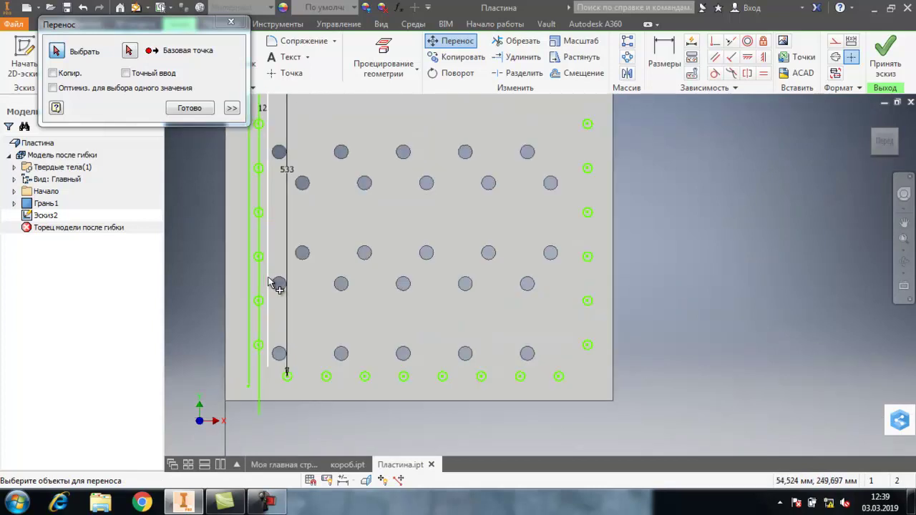
pyautogui.scroll(2, 283, 300)
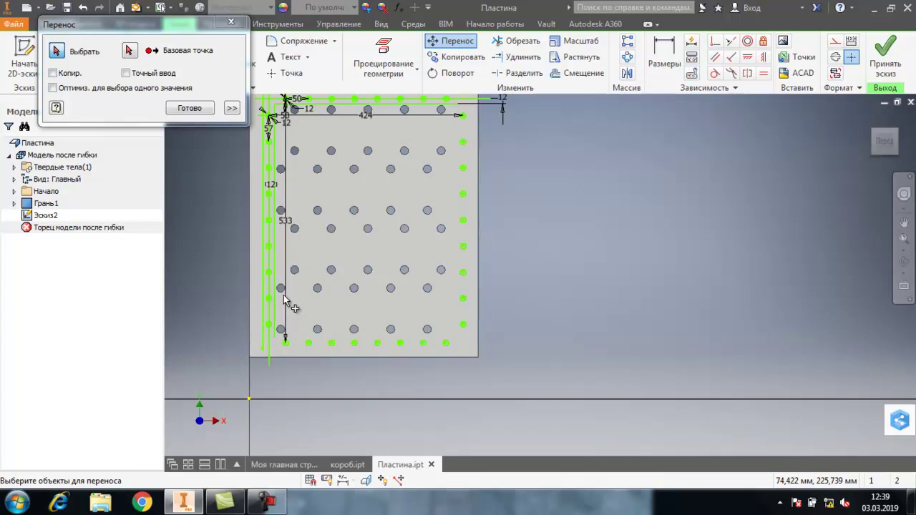
pyautogui.scroll(2, 290, 304)
pyautogui.moveTo(246, 144)
pyautogui.mouseDown()
pyautogui.moveTo(397, 372)
pyautogui.moveTo(436, 380)
pyautogui.mouseUp()
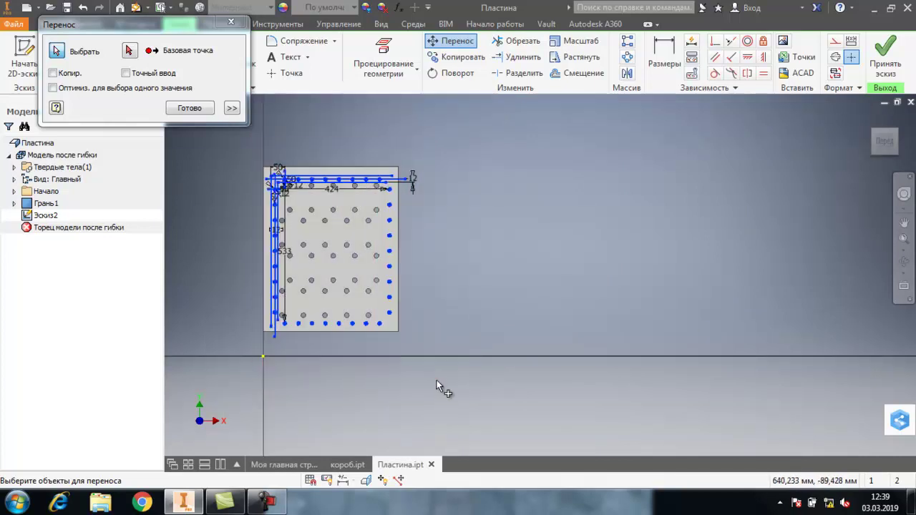
pyautogui.click(130, 50)
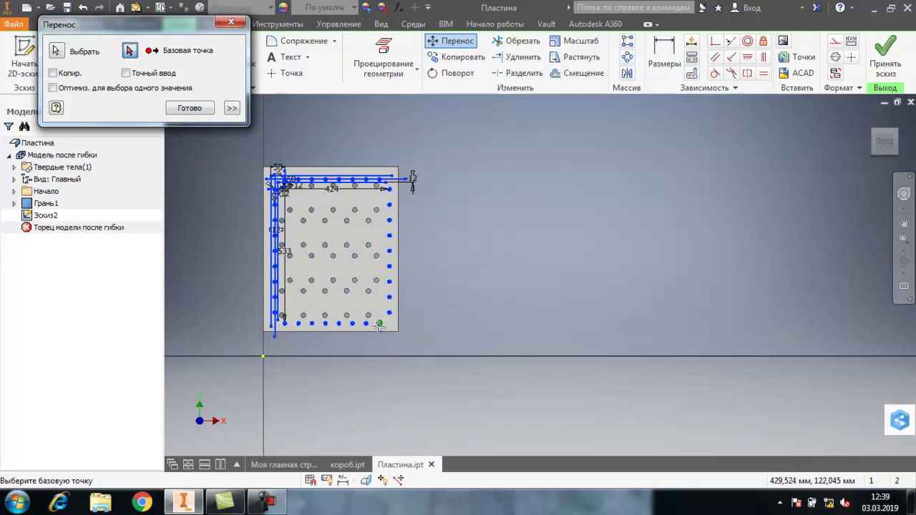
pyautogui.scroll(-3, 380, 325)
pyautogui.scroll(-3, 391, 306)
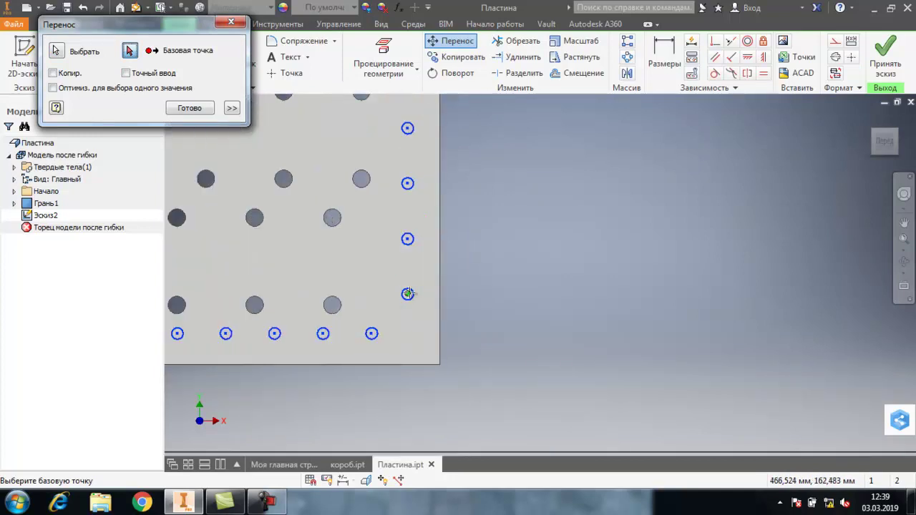
pyautogui.click(407, 294)
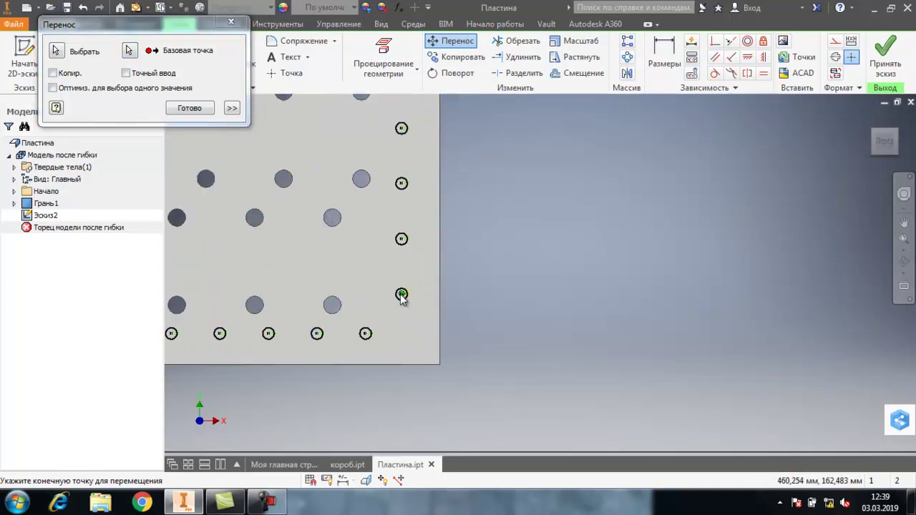
pyautogui.click(402, 296)
# - Move all pasted geometry slightly upward, using the centre of the second circle in the upper hole row as base point
pyautogui.scroll(4, 526, 325)
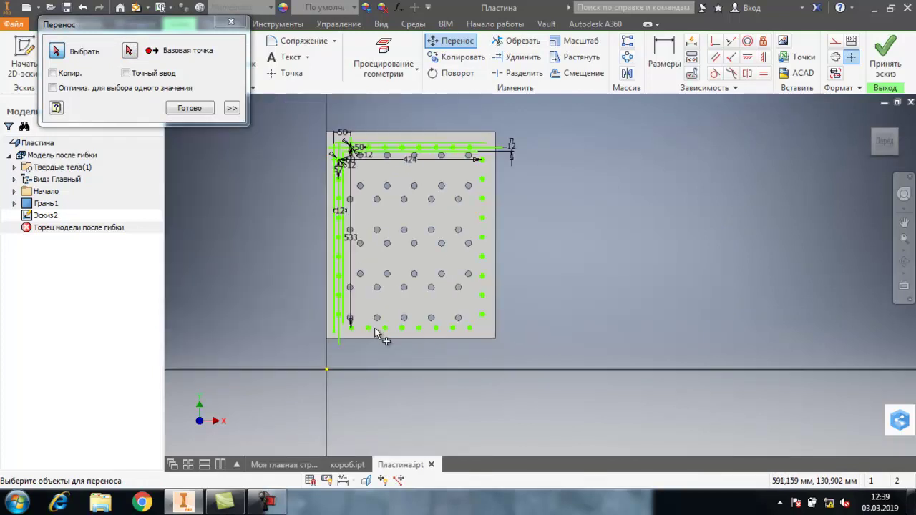
pyautogui.scroll(-5, 380, 332)
pyautogui.scroll(5, 442, 353)
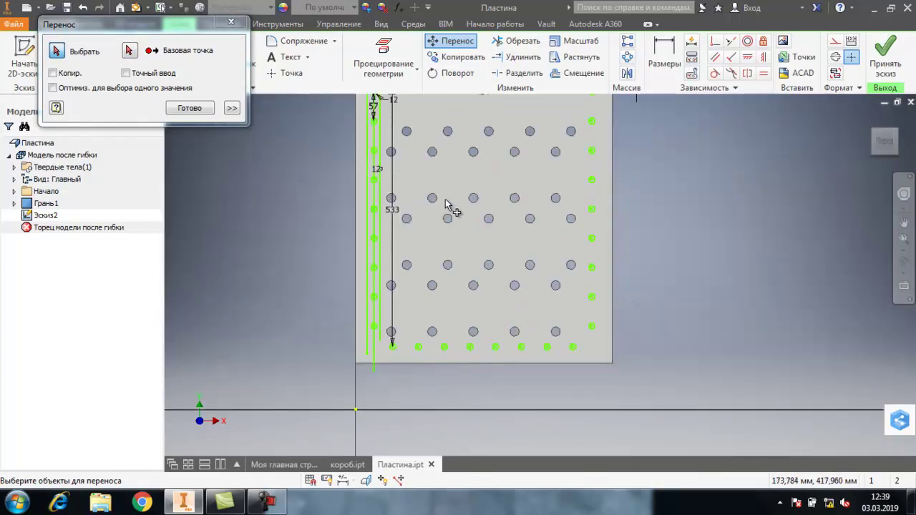
pyautogui.scroll(-2, 478, 123)
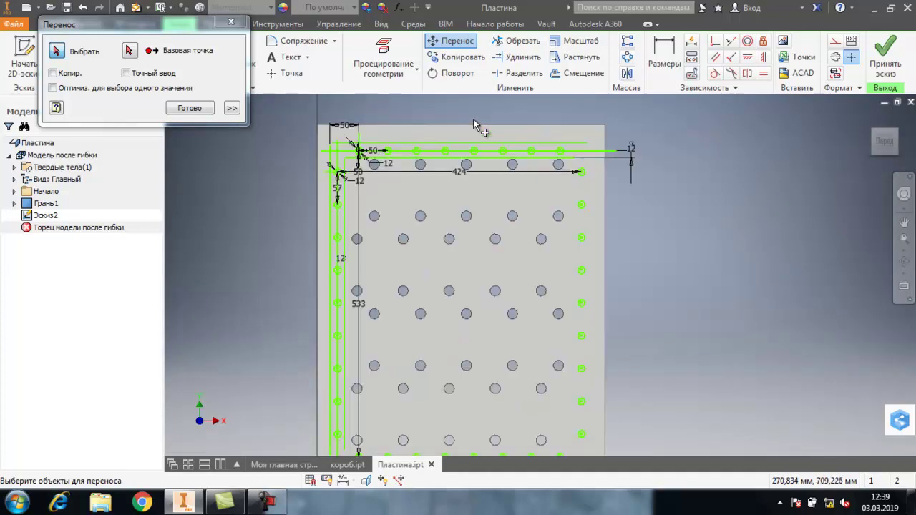
pyautogui.scroll(2, 478, 128)
pyautogui.moveTo(362, 120)
pyautogui.mouseDown()
pyautogui.moveTo(473, 296)
pyautogui.moveTo(597, 375)
pyautogui.mouseUp()
pyautogui.click(129, 50)
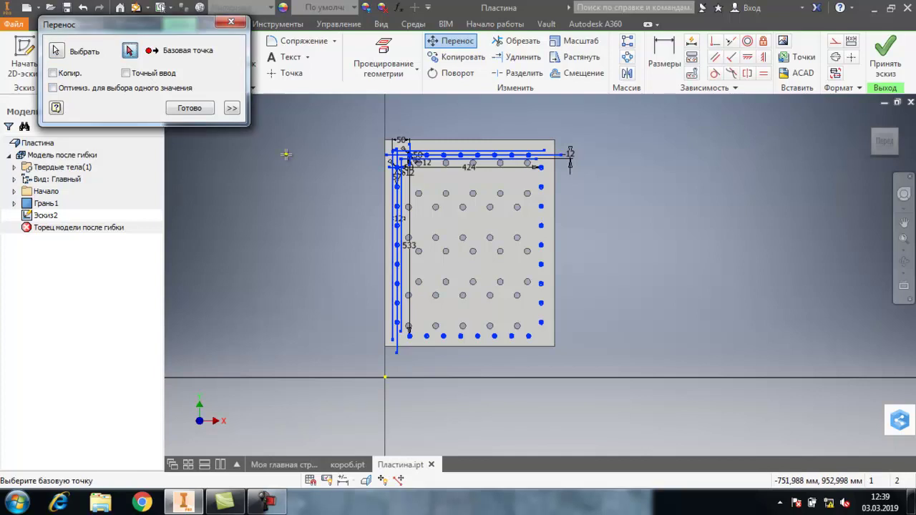
pyautogui.scroll(3, 423, 146)
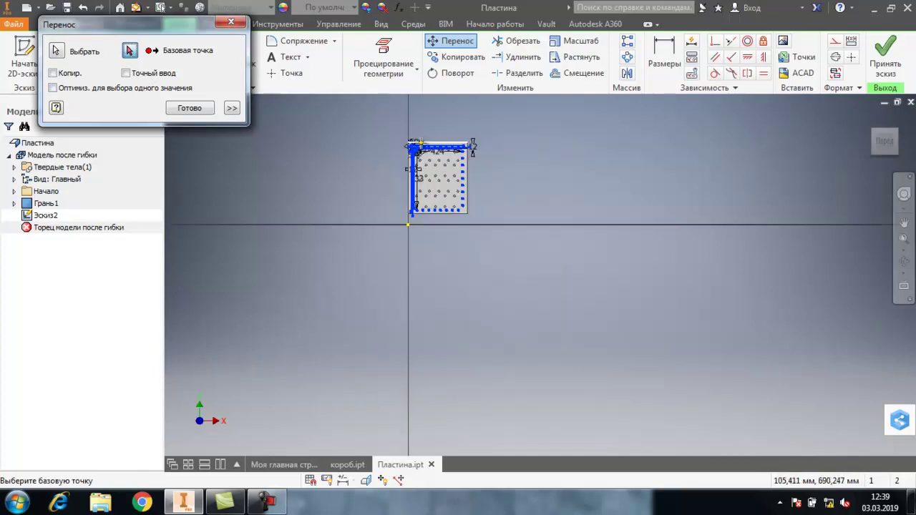
pyautogui.scroll(-6, 422, 144)
pyautogui.click(451, 207)
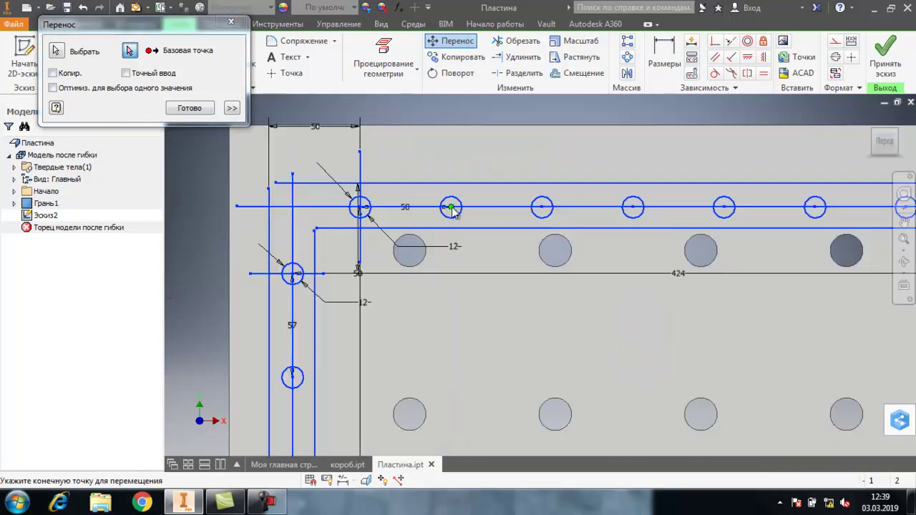
pyautogui.click(450, 205)
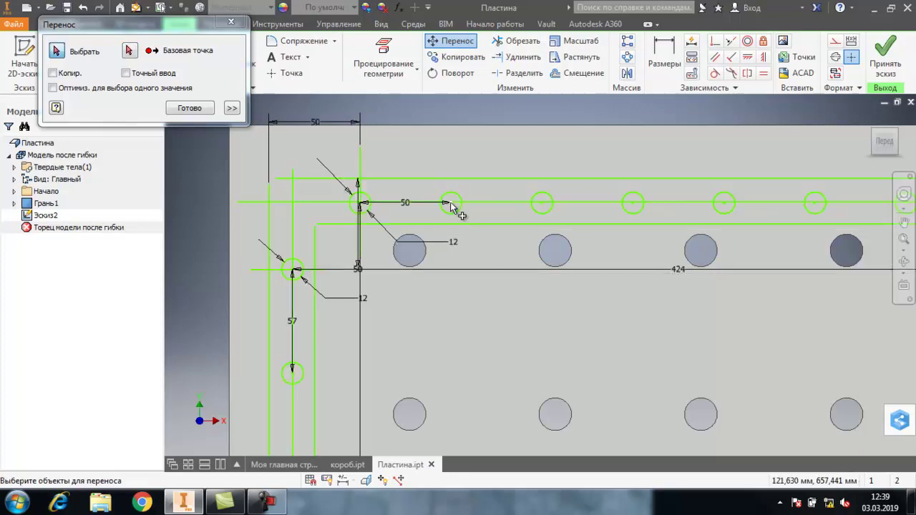
# - Finish moving the pasted geometry and exit the hole pattern sketch on the plate
pyautogui.scroll(4, 336, 199)
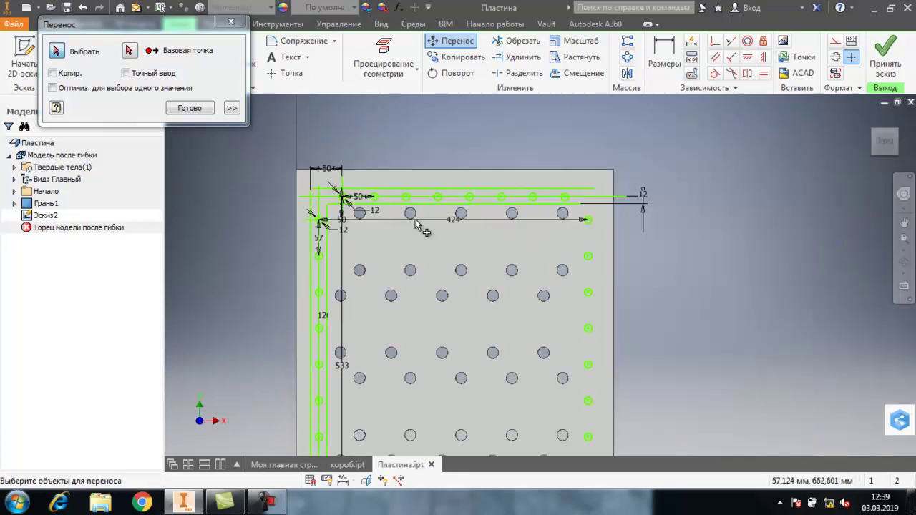
pyautogui.click(190, 108)
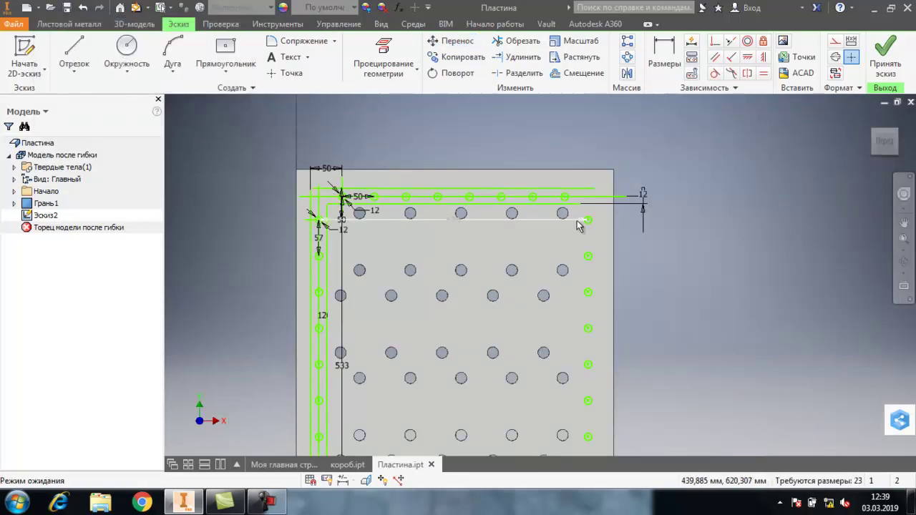
pyautogui.click(886, 54)
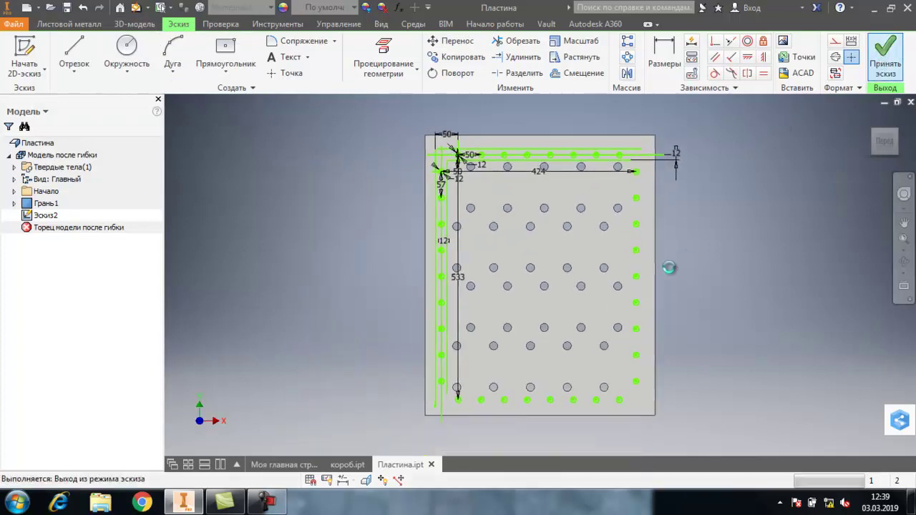
# - Start a sheet-metal cut and select the small circles of the plate's upper hole row as profiles
pyautogui.scroll(-3, 484, 168)
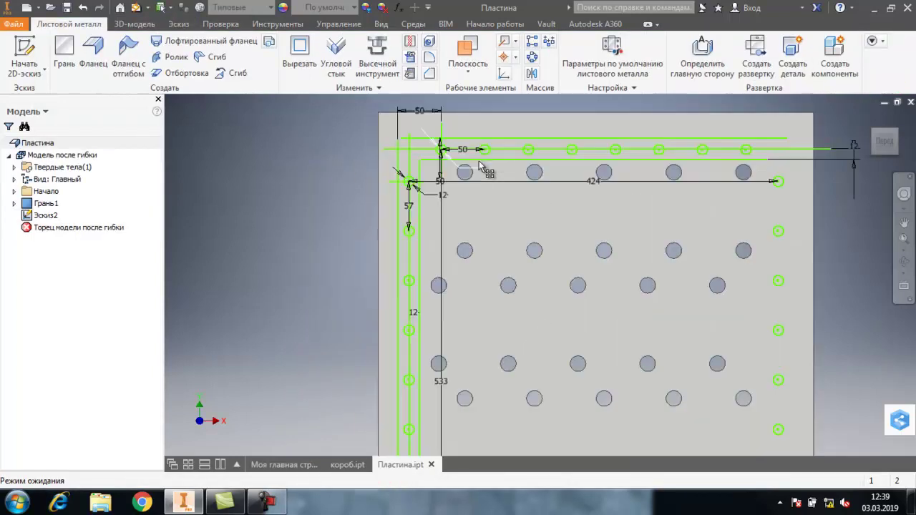
pyautogui.click(300, 54)
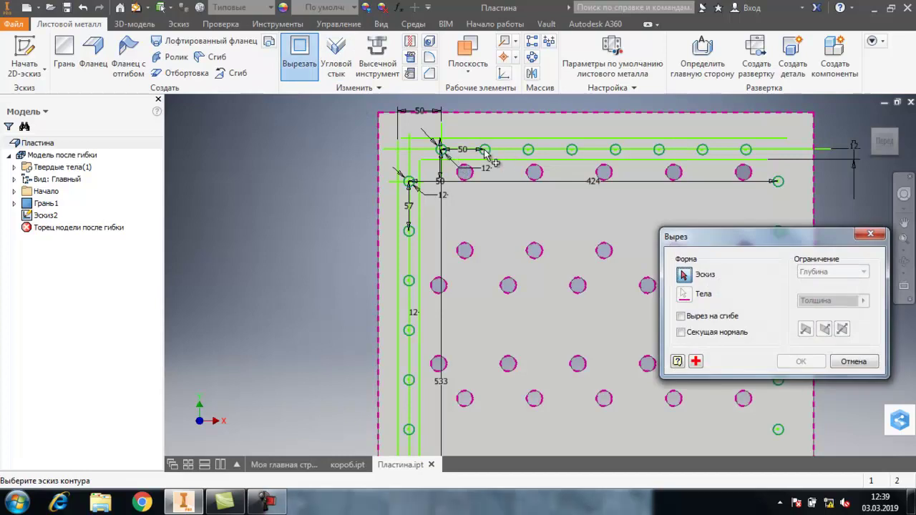
pyautogui.scroll(-2, 486, 154)
pyautogui.click(485, 150)
pyautogui.click(568, 152)
pyautogui.click(650, 152)
pyautogui.click(732, 154)
pyautogui.click(821, 154)
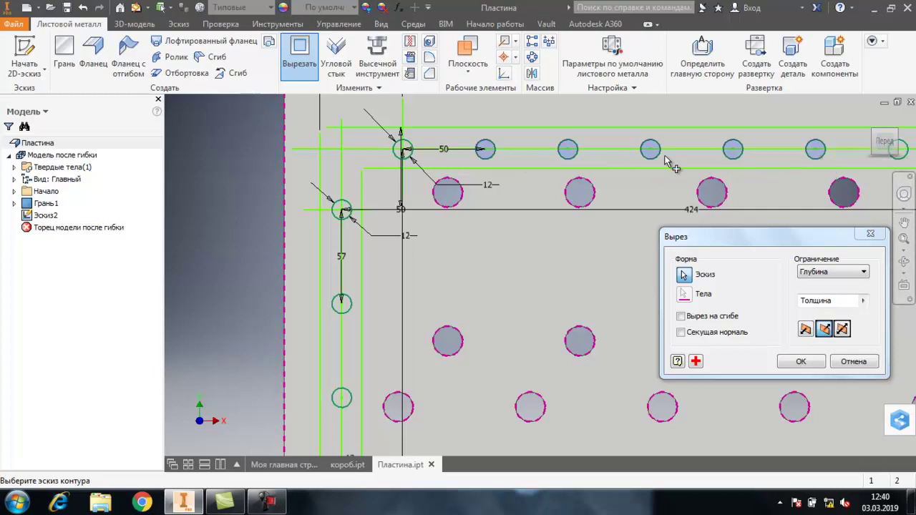
pyautogui.click(406, 149)
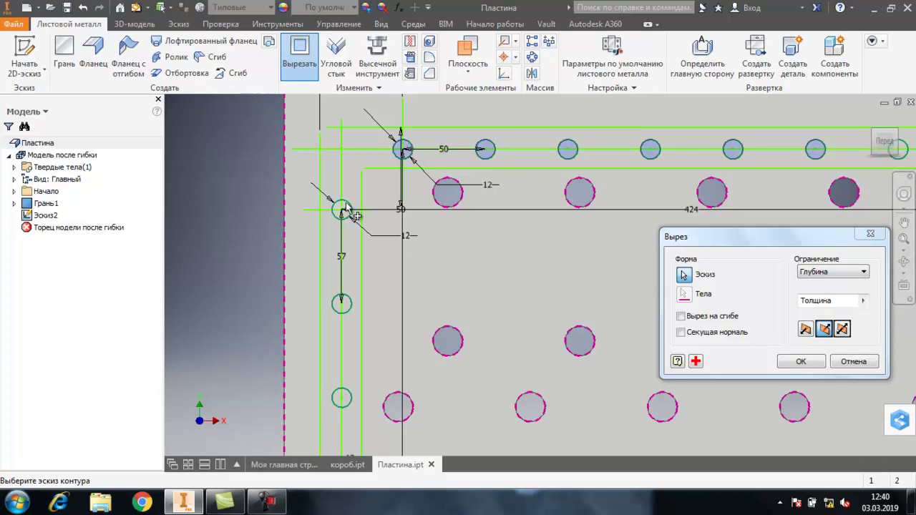
# - Add the small circles of the plate's left-hand hole column to the cut profiles
pyautogui.click(344, 209)
pyautogui.click(347, 305)
pyautogui.click(349, 396)
pyautogui.moveTo(292, 300)
pyautogui.mouseDown(button='middle')
pyautogui.moveTo(253, 104)
pyautogui.moveTo(230, 74)
pyautogui.mouseUp(button='middle')
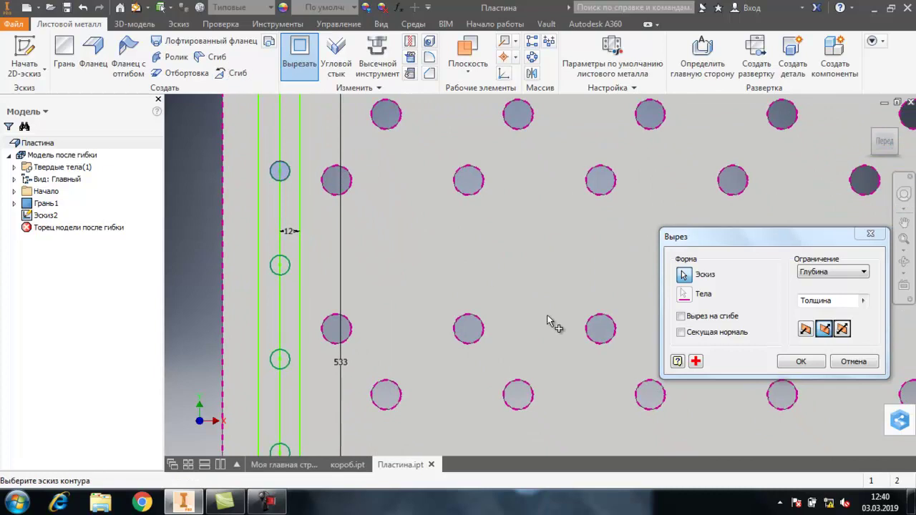
pyautogui.click(286, 267)
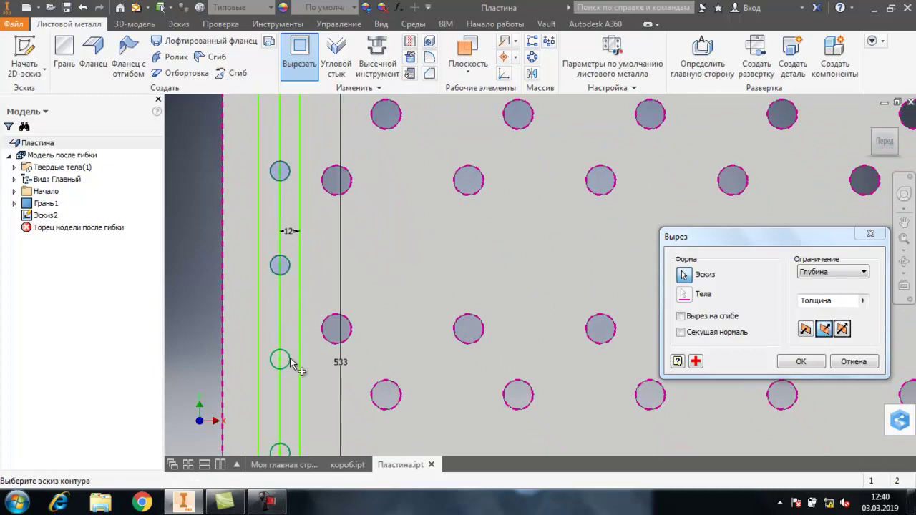
pyautogui.click(289, 365)
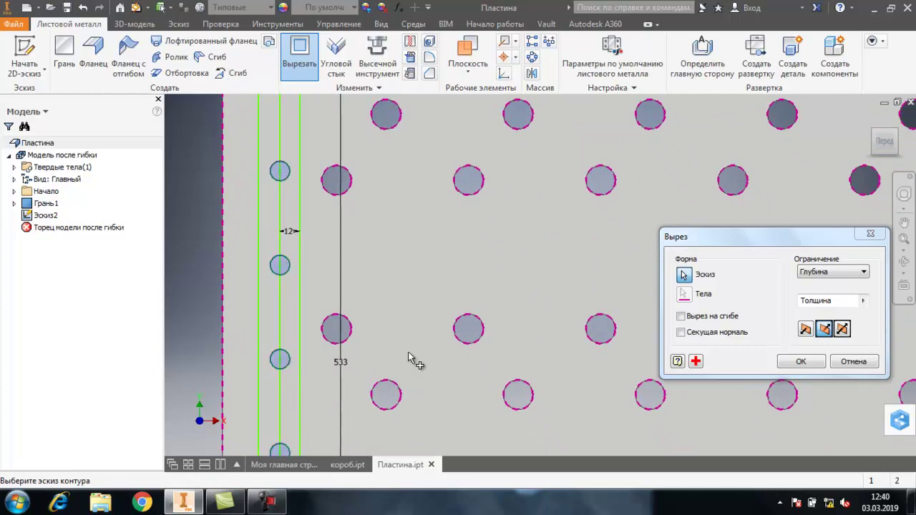
pyautogui.moveTo(423, 308)
pyautogui.mouseDown(button='middle')
pyautogui.moveTo(436, 151)
pyautogui.moveTo(428, 104)
pyautogui.mouseUp(button='middle')
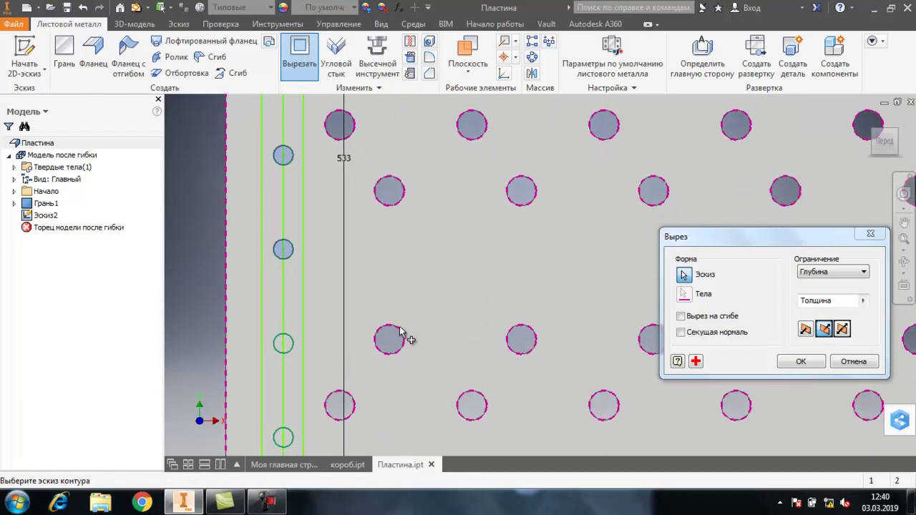
pyautogui.moveTo(424, 312); pyautogui.dragTo(438, 116, button='middle')
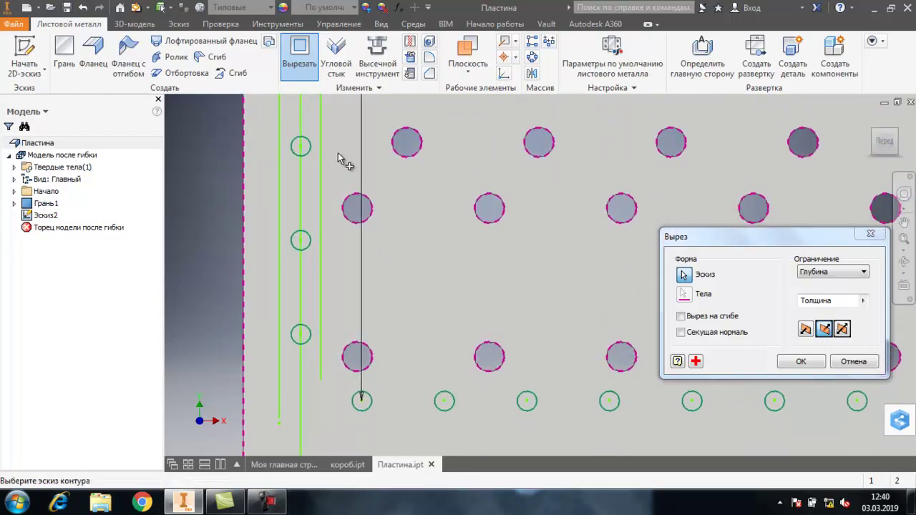
pyautogui.click(304, 148)
pyautogui.click(303, 241)
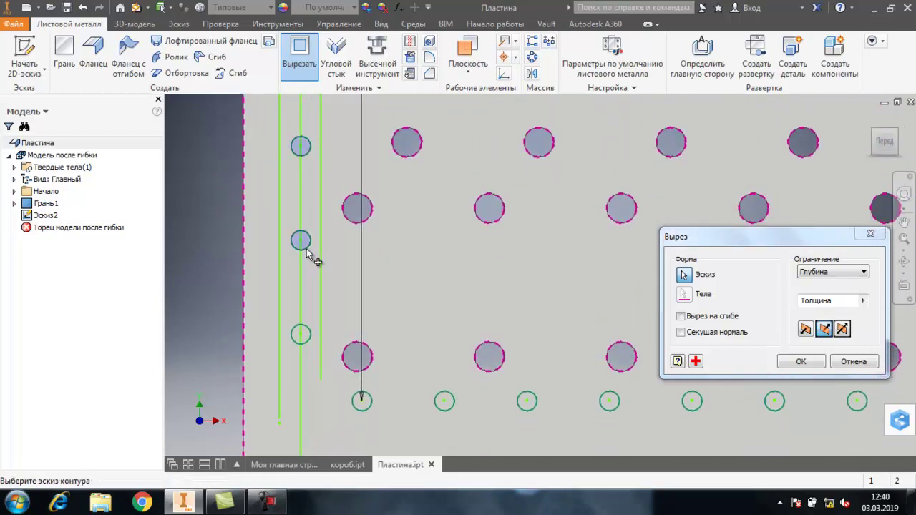
pyautogui.click(304, 334)
# - Add the small circles of the plate's lower hole row to the cut profiles
pyautogui.click(362, 407)
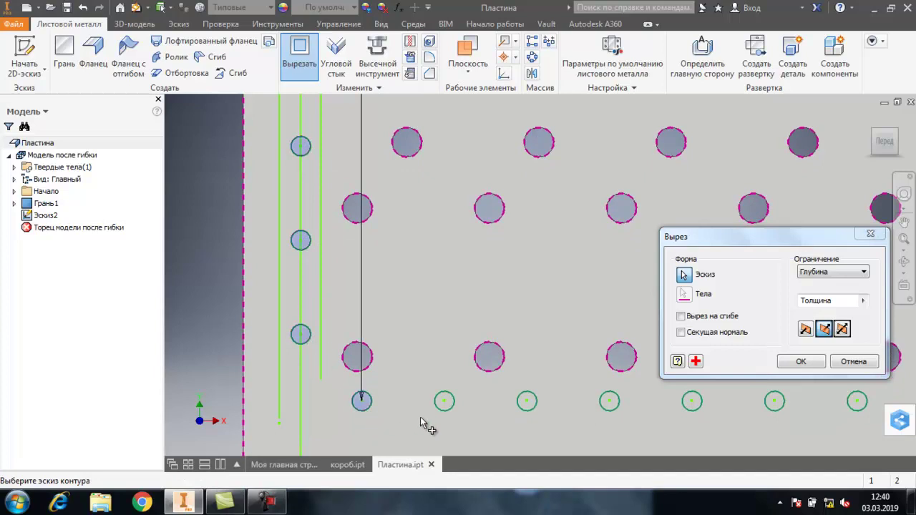
pyautogui.click(446, 411)
pyautogui.click(528, 411)
pyautogui.click(694, 408)
pyautogui.click(775, 414)
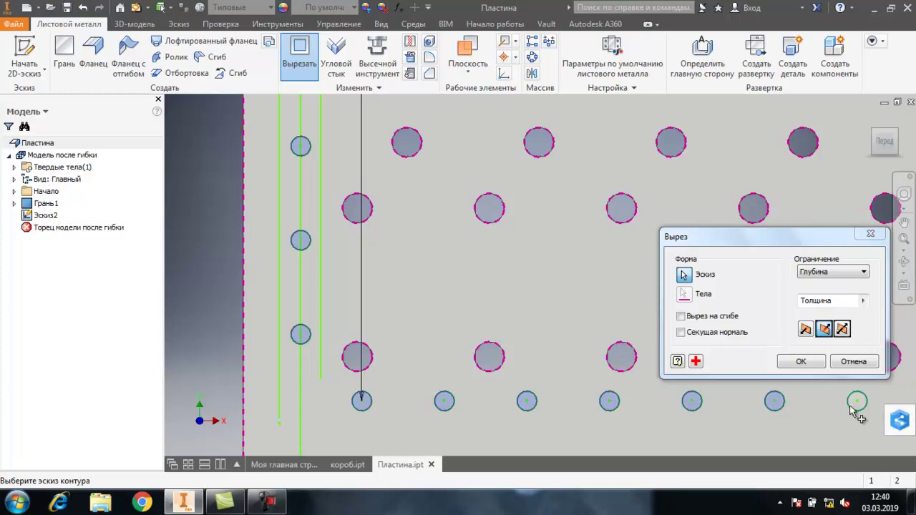
pyautogui.click(858, 410)
pyautogui.moveTo(842, 433); pyautogui.dragTo(370, 389, button='middle')
pyautogui.click(471, 361)
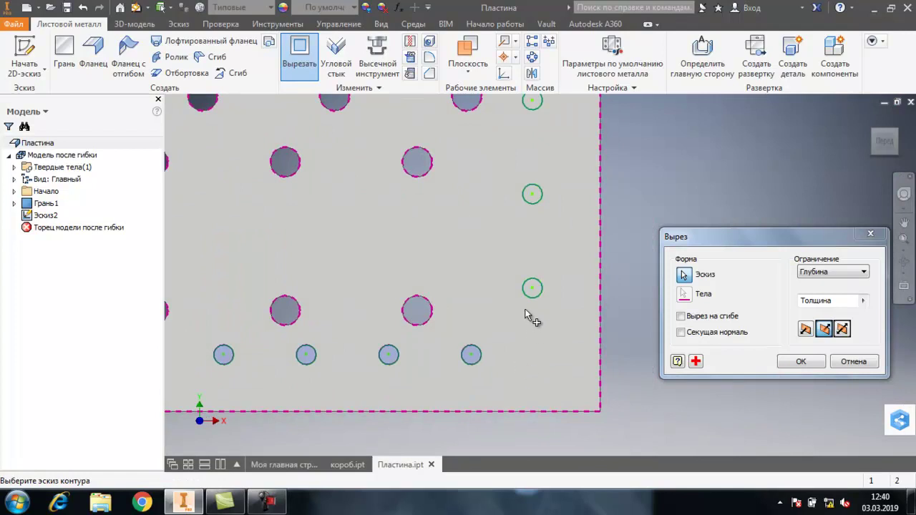
# - Add the right-hand column's circles and the last upper-row circle, and cut all profiles to the depth Толщина
pyautogui.click(533, 293)
pyautogui.click(538, 203)
pyautogui.click(540, 111)
pyautogui.moveTo(687, 166); pyautogui.dragTo(512, 325, button='middle')
pyautogui.click(504, 309)
pyautogui.click(507, 211)
pyautogui.moveTo(641, 249); pyautogui.dragTo(648, 439, button='middle')
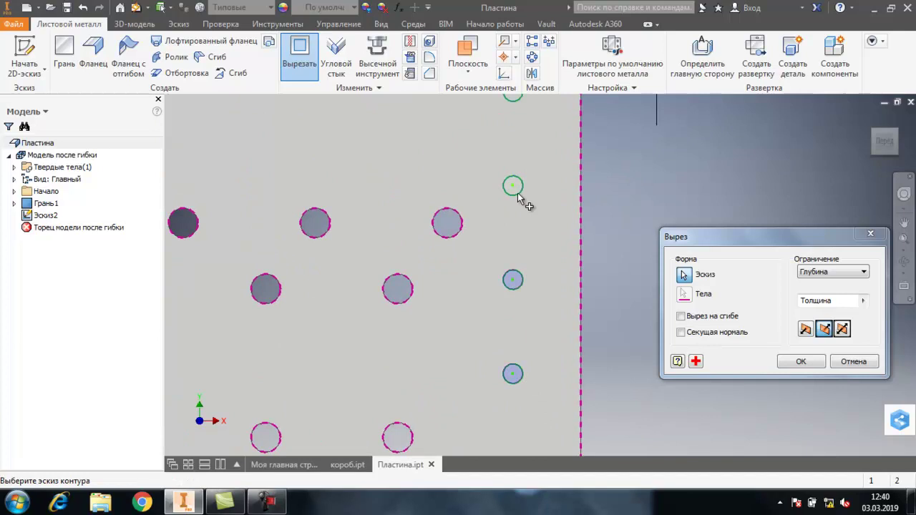
pyautogui.moveTo(654, 179); pyautogui.dragTo(648, 383, button='middle')
pyautogui.click(446, 244)
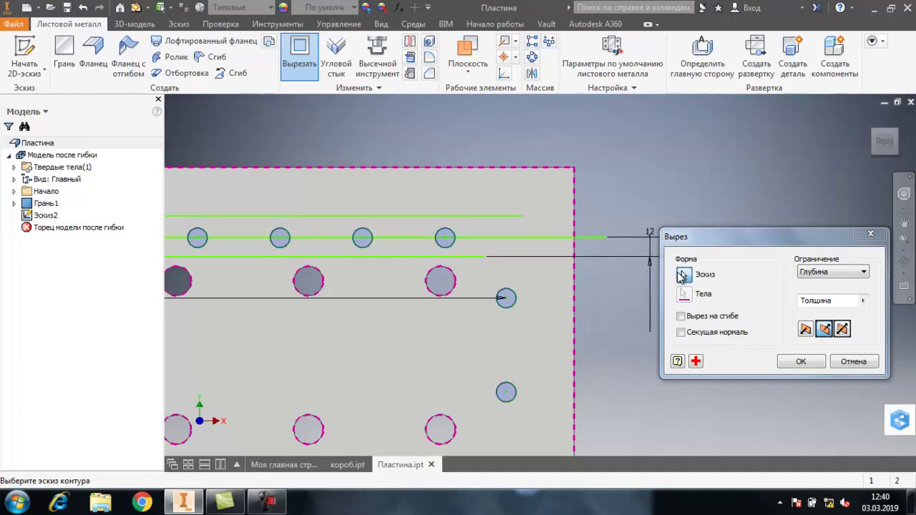
pyautogui.click(797, 364)
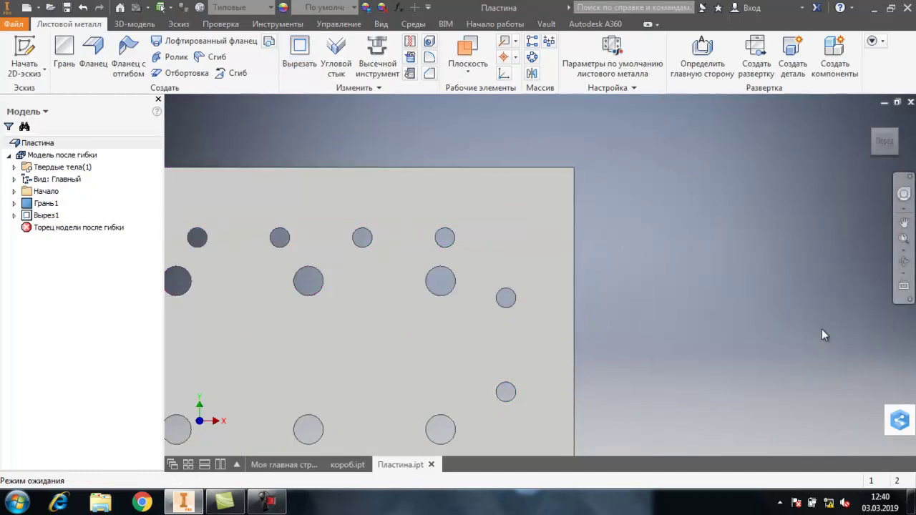
# - Switch to the part короб.ipt and exit its open sketch Эскиз8
pyautogui.scroll(4, 823, 328)
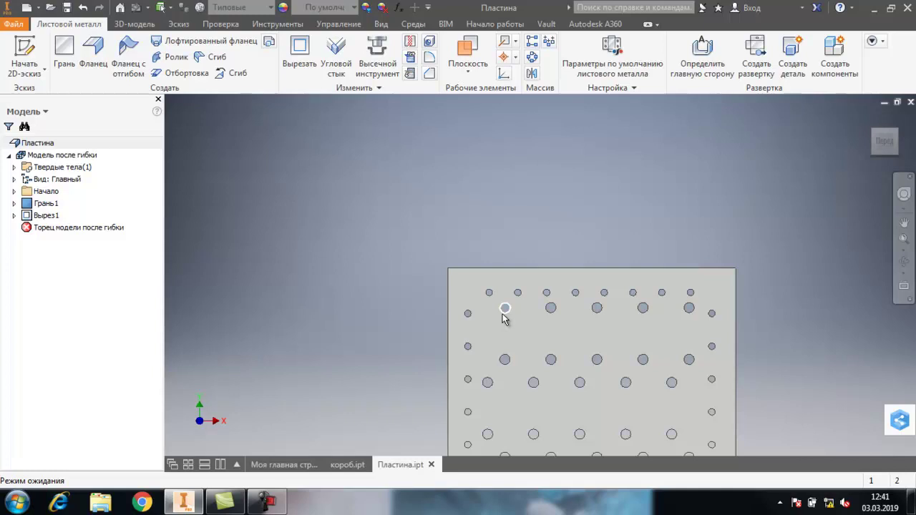
pyautogui.moveTo(503, 315)
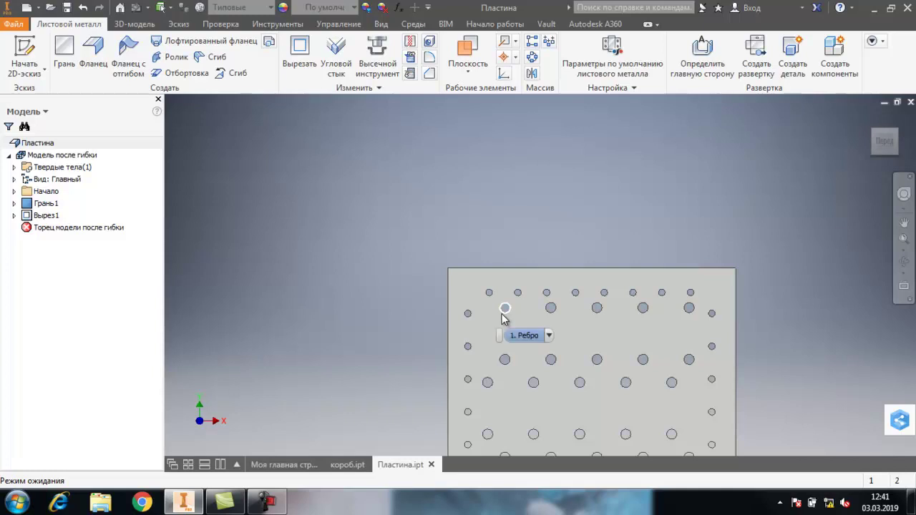
pyautogui.click(345, 465)
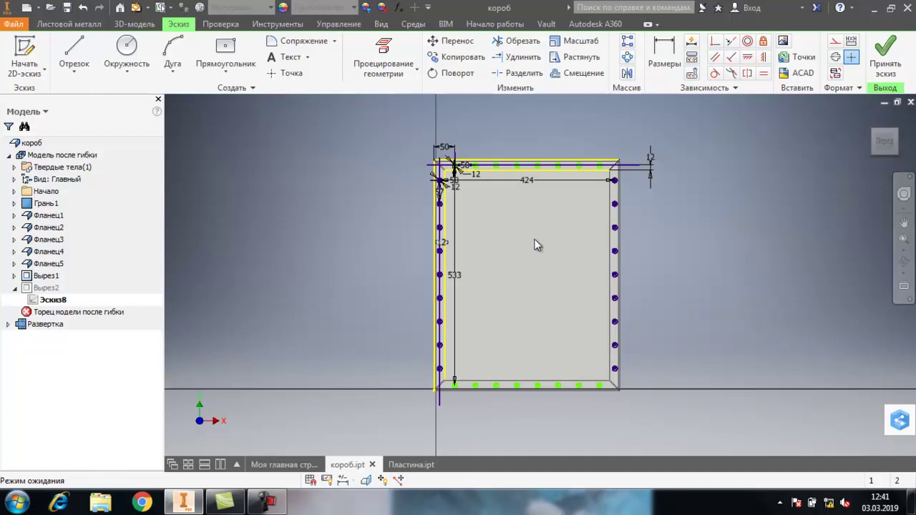
pyautogui.rightClick(49, 303)
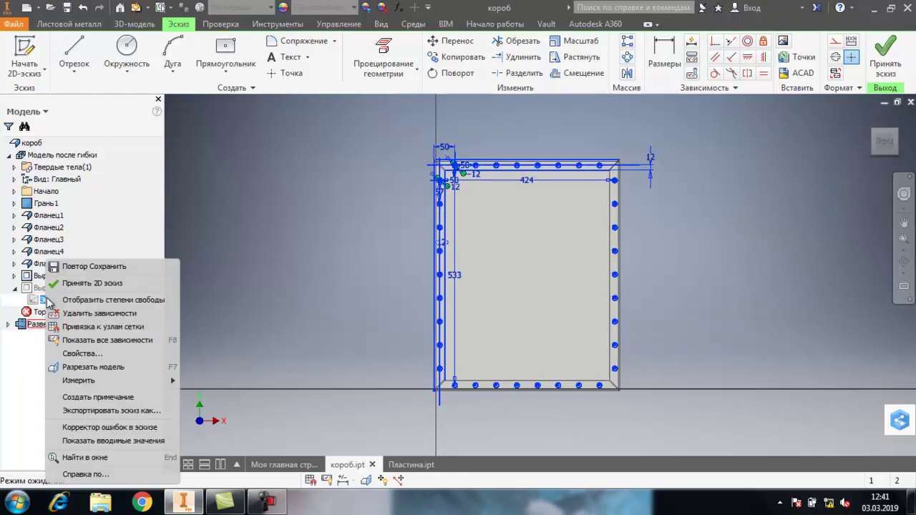
pyautogui.click(232, 237)
pyautogui.click(885, 56)
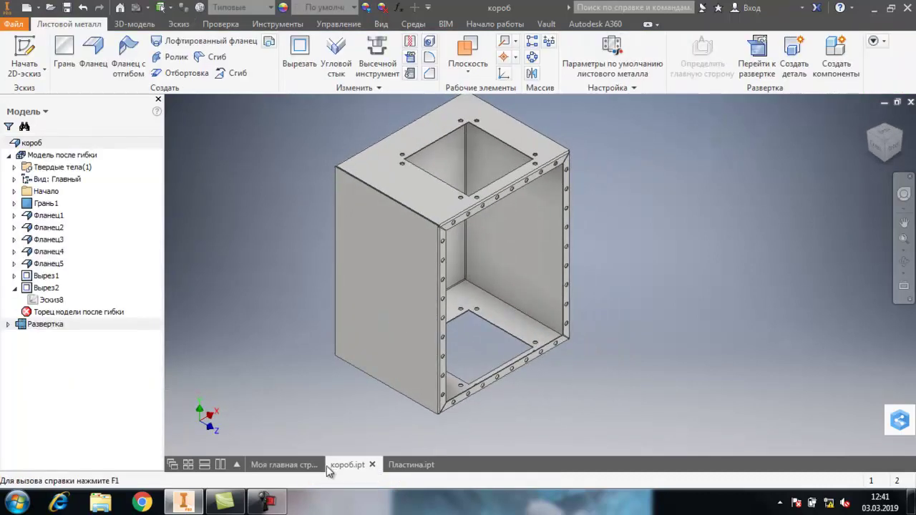
# - Create a new assembly from the Обычный.iam template and save it as Нагревательный блок in the folder Покраска
pyautogui.click(409, 464)
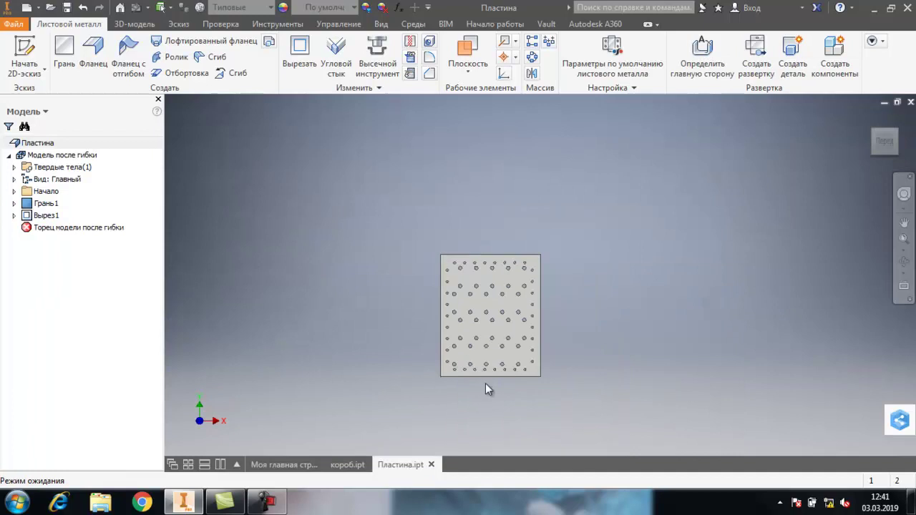
pyautogui.scroll(3, 483, 380)
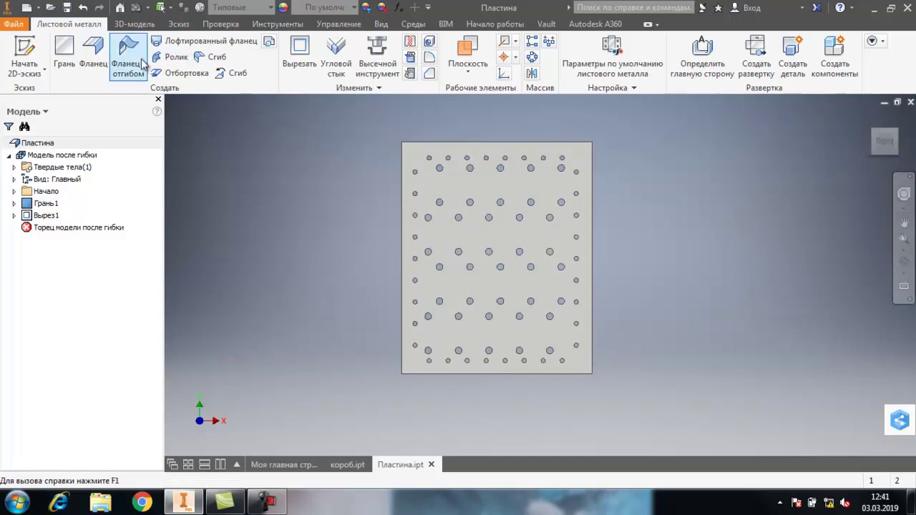
pyautogui.click(26, 7)
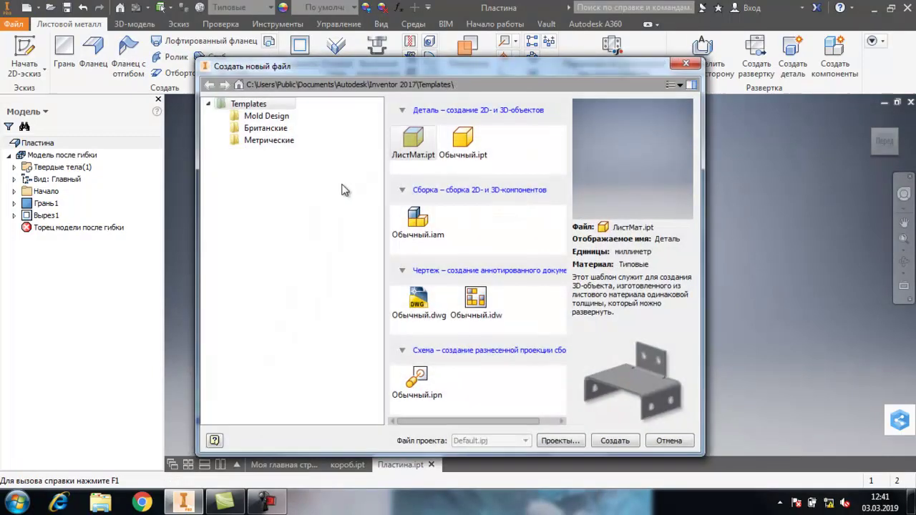
pyautogui.click(419, 220)
pyautogui.click(626, 445)
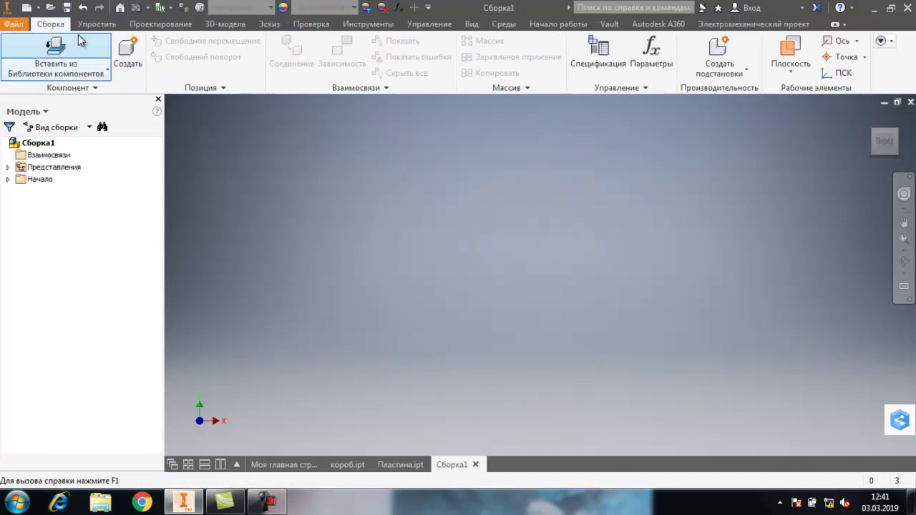
pyautogui.click(66, 7)
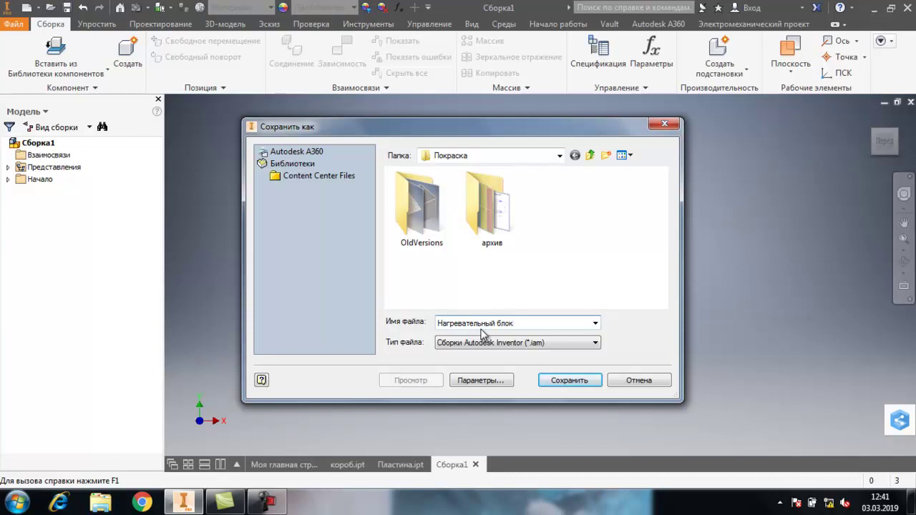
pyautogui.press('Return')
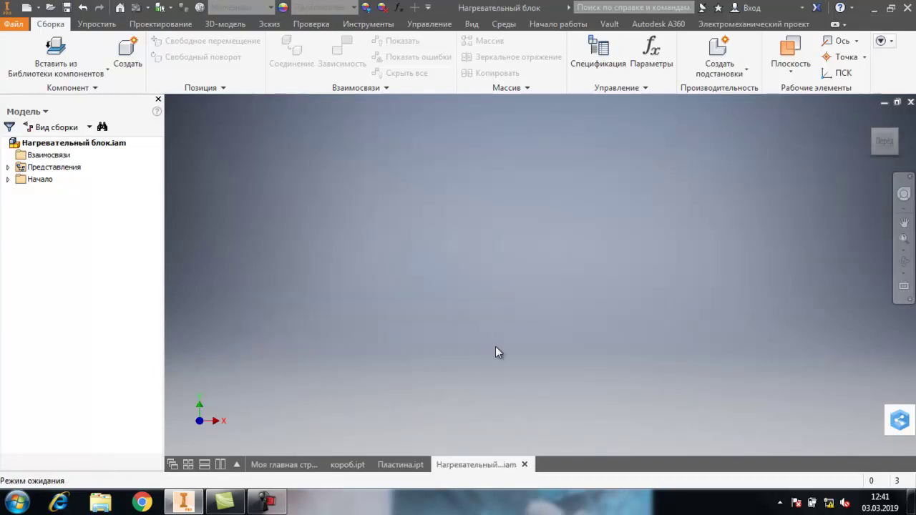
# - Start inserting a component and browse on drive E: through Восстановлено, Цех and чертежи to the folder Покраска
pyautogui.click(65, 75)
pyautogui.click(57, 96)
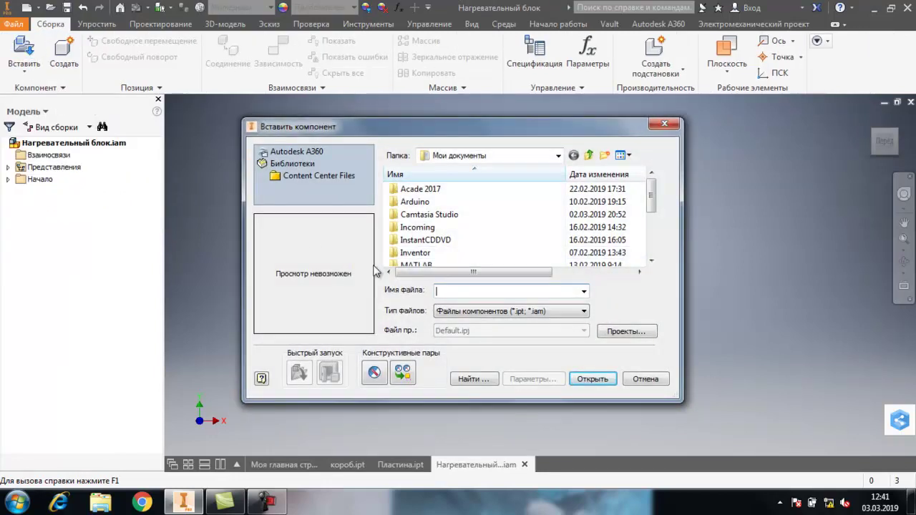
pyautogui.click(559, 156)
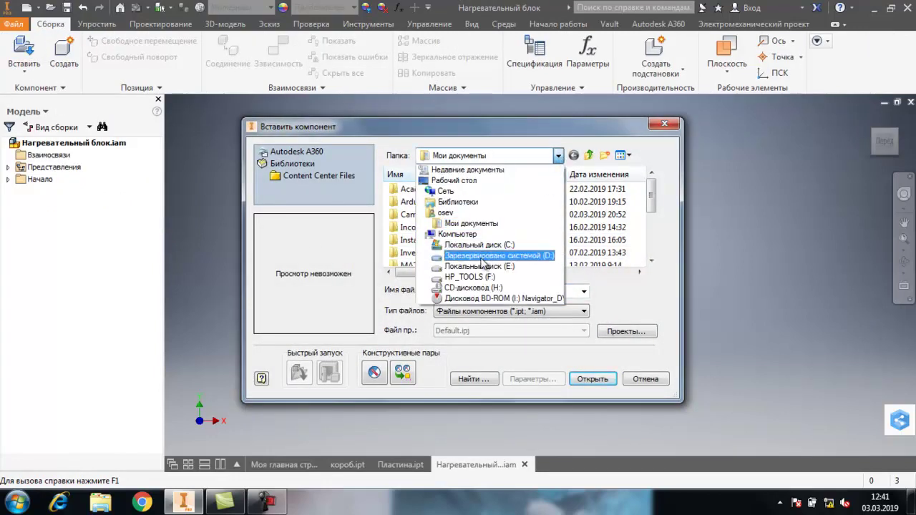
pyautogui.click(480, 266)
pyautogui.doubleClick(420, 201)
pyautogui.scroll(-1, 421, 259)
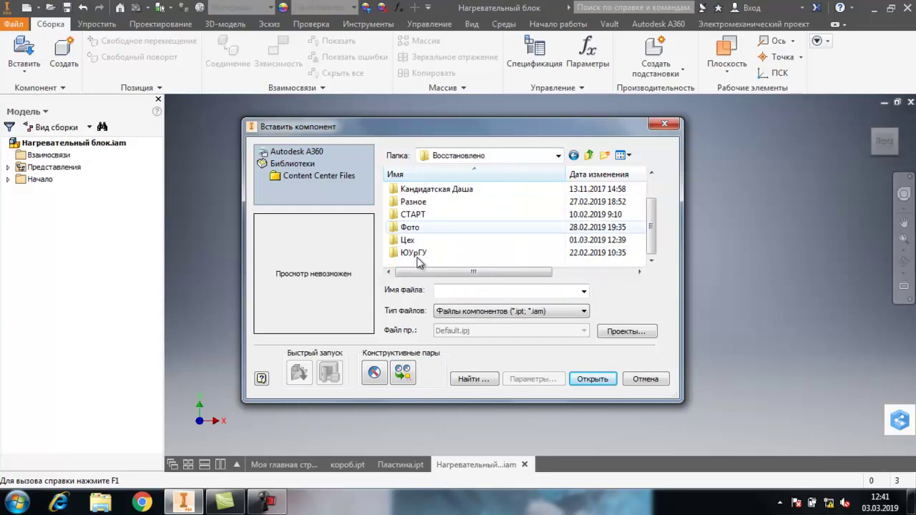
pyautogui.doubleClick(409, 240)
pyautogui.scroll(-1, 412, 244)
pyautogui.scroll(-1, 422, 252)
pyautogui.doubleClick(427, 257)
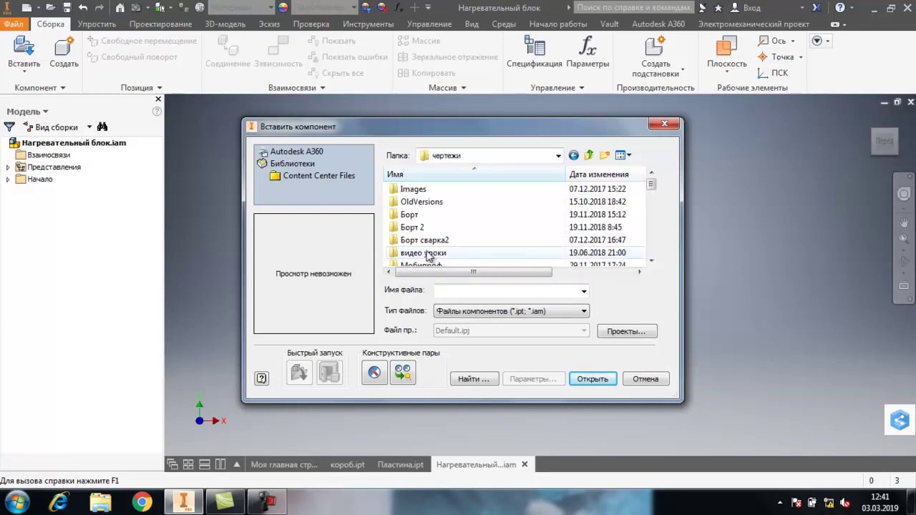
pyautogui.scroll(-2, 426, 251)
pyautogui.doubleClick(412, 242)
# - Insert one instance of the part Пластина from the folder Покраска into the assembly
pyautogui.scroll(-2, 452, 236)
pyautogui.scroll(1, 453, 236)
pyautogui.scroll(-1, 453, 236)
pyautogui.click(501, 219)
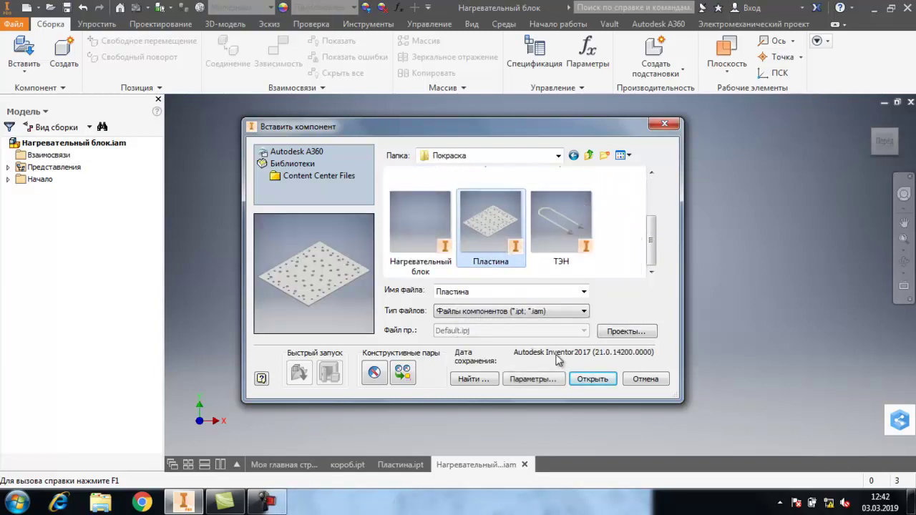
pyautogui.click(592, 379)
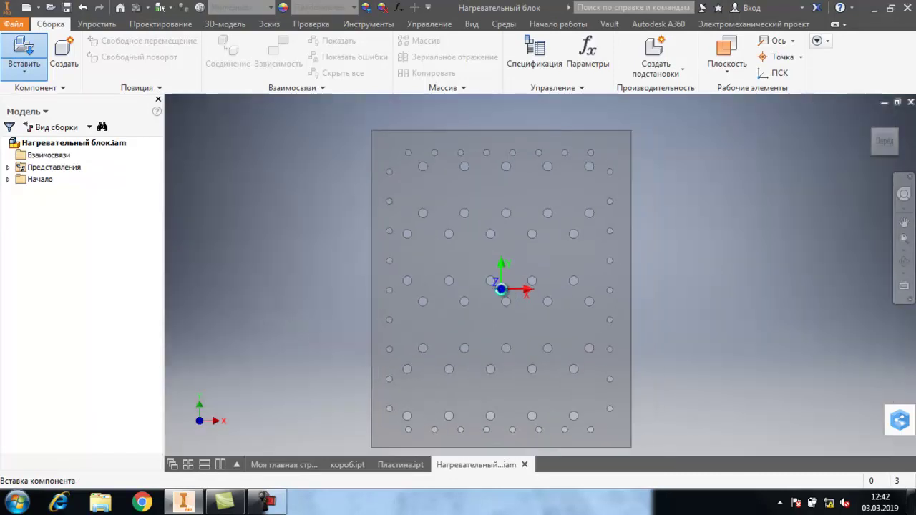
pyautogui.click(507, 295)
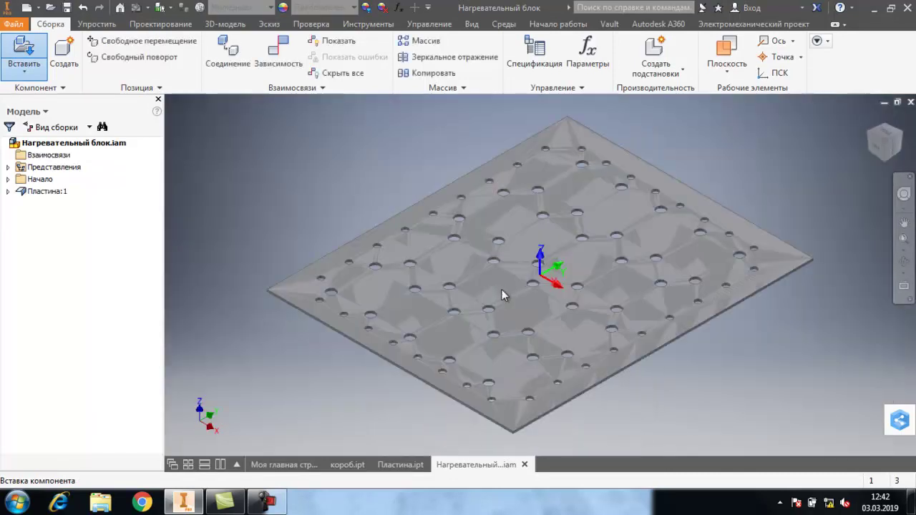
pyautogui.rightClick(503, 294)
pyautogui.click(557, 292)
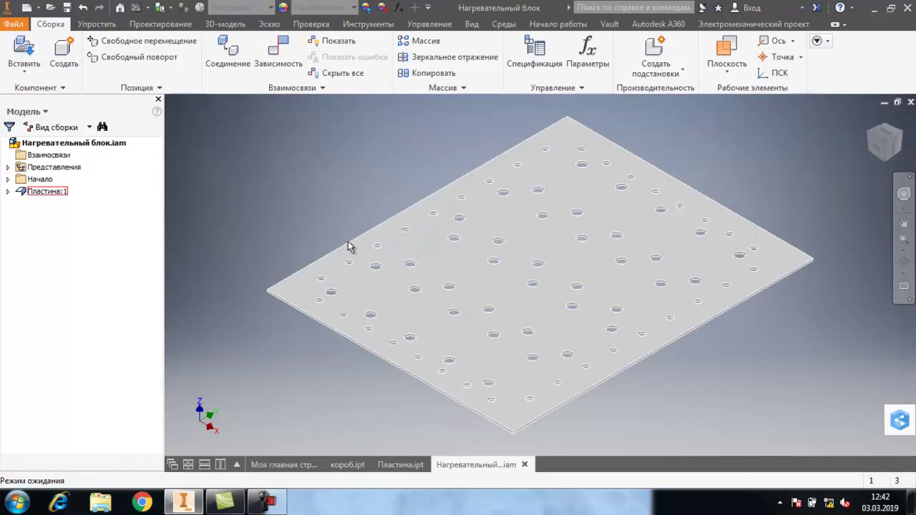
# - Insert the part ТЭН and place 19 copies in the empty space around the plate
pyautogui.click(23, 52)
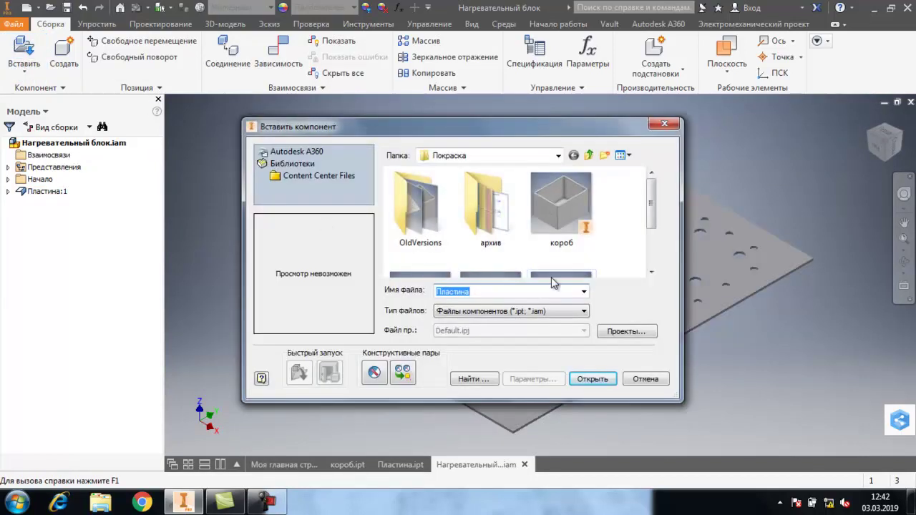
pyautogui.scroll(-2, 651, 274)
pyautogui.click(566, 218)
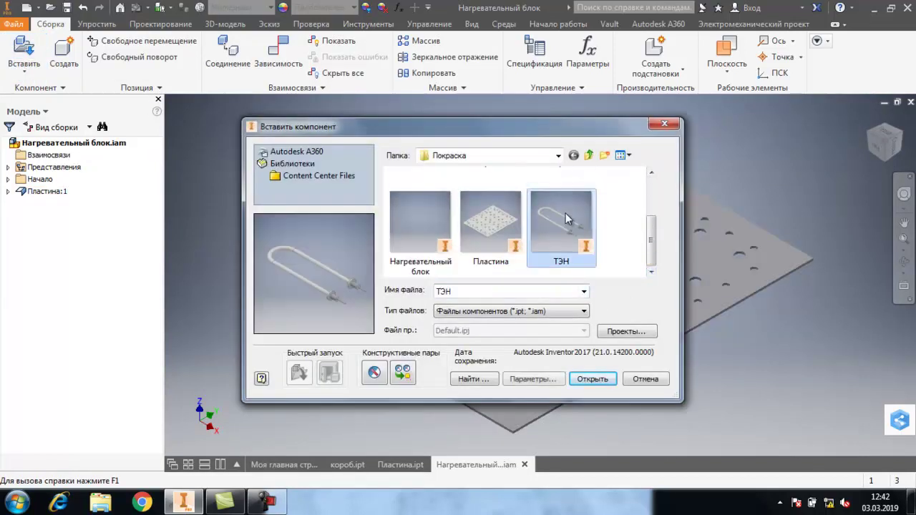
pyautogui.click(593, 379)
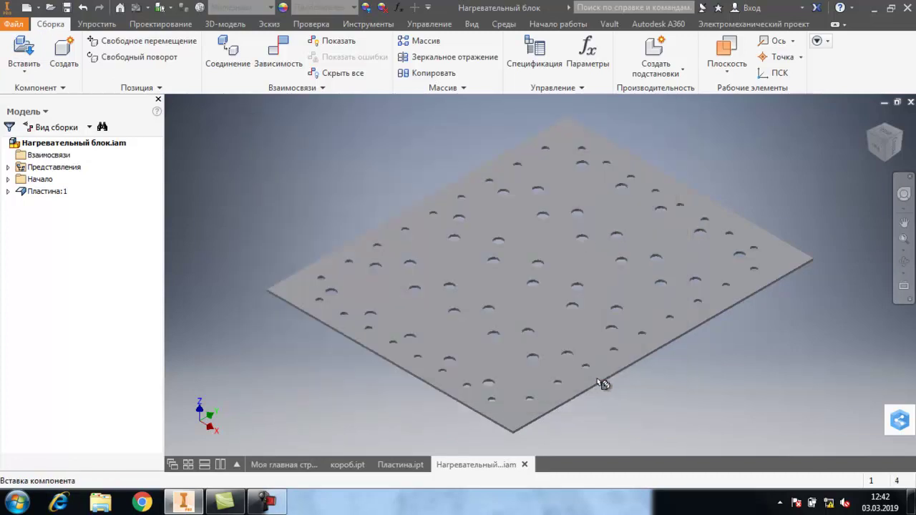
pyautogui.scroll(5, 530, 317)
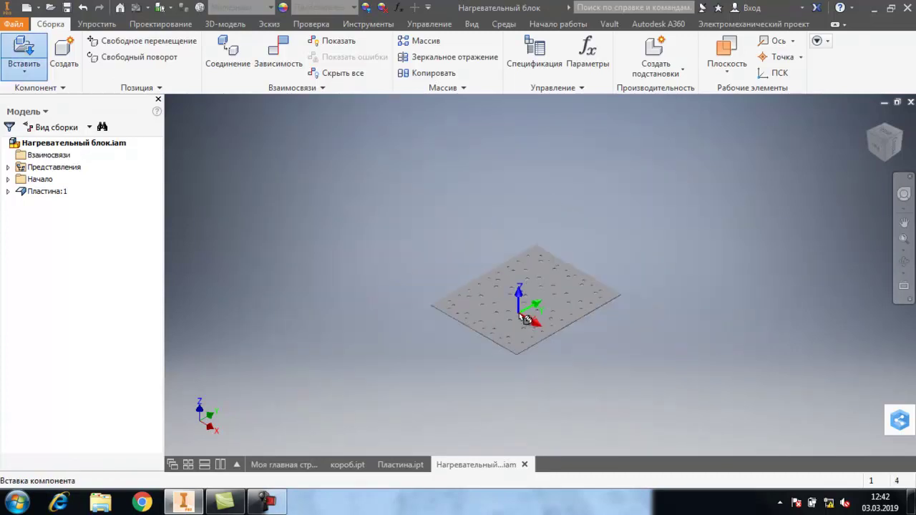
pyautogui.click(326, 281)
pyautogui.click(330, 254)
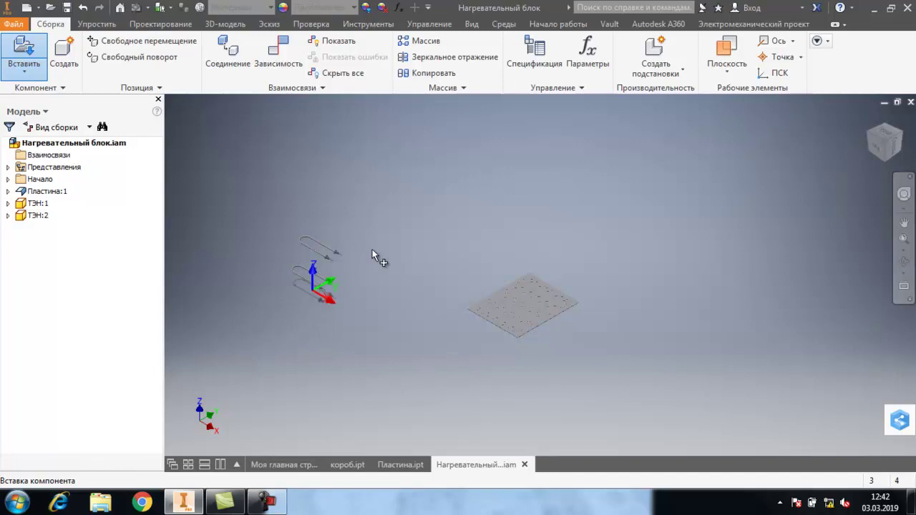
pyautogui.click(389, 221)
pyautogui.click(332, 203)
pyautogui.click(428, 186)
pyautogui.click(508, 197)
pyautogui.click(459, 229)
pyautogui.click(410, 248)
pyautogui.click(387, 267)
pyautogui.click(363, 297)
pyautogui.click(295, 327)
pyautogui.click(290, 327)
pyautogui.click(251, 247)
pyautogui.click(251, 186)
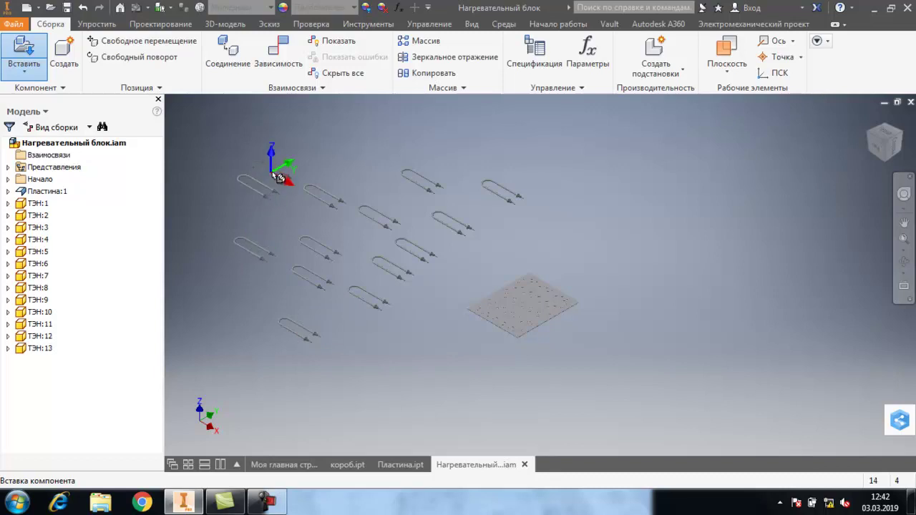
pyautogui.click(288, 159)
pyautogui.click(354, 159)
pyautogui.click(393, 154)
pyautogui.click(453, 148)
pyautogui.click(512, 146)
pyautogui.rightClick(551, 159)
pyautogui.click(605, 155)
# - Try an Insert constraint between a ТЭН flange's circular edge and the large hole at the plate's upper corner
pyautogui.scroll(3, 526, 228)
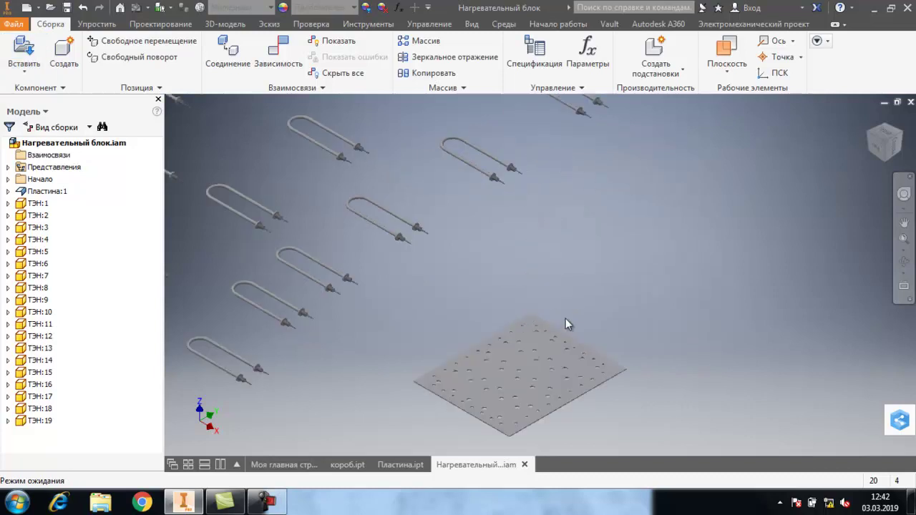
pyautogui.click(888, 140)
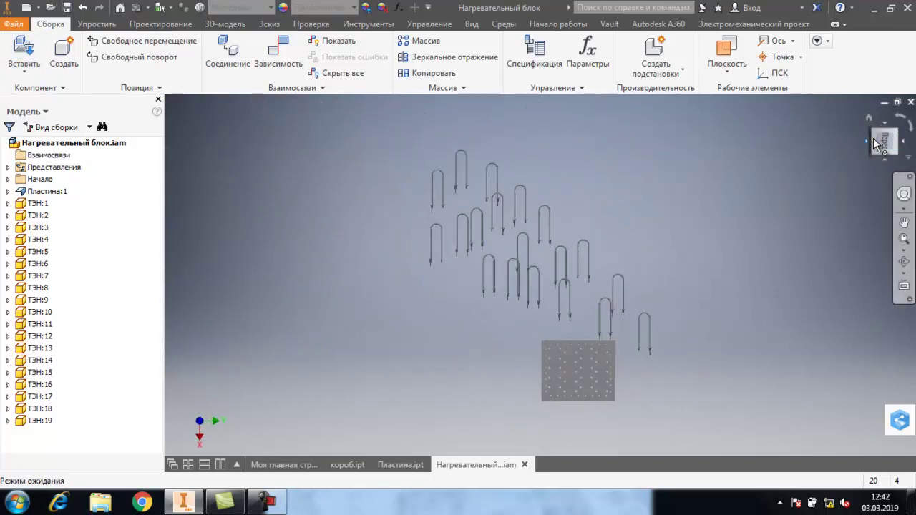
pyautogui.click(899, 123)
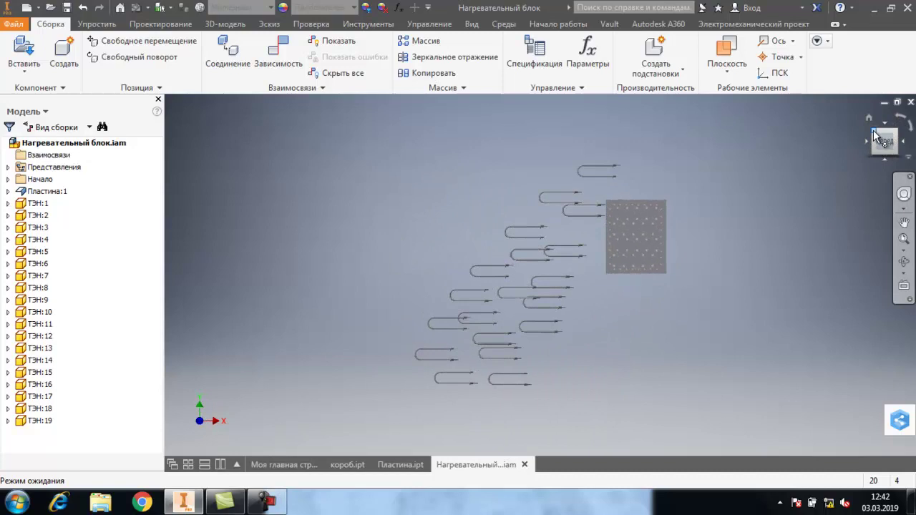
pyautogui.click(869, 117)
pyautogui.scroll(3, 567, 198)
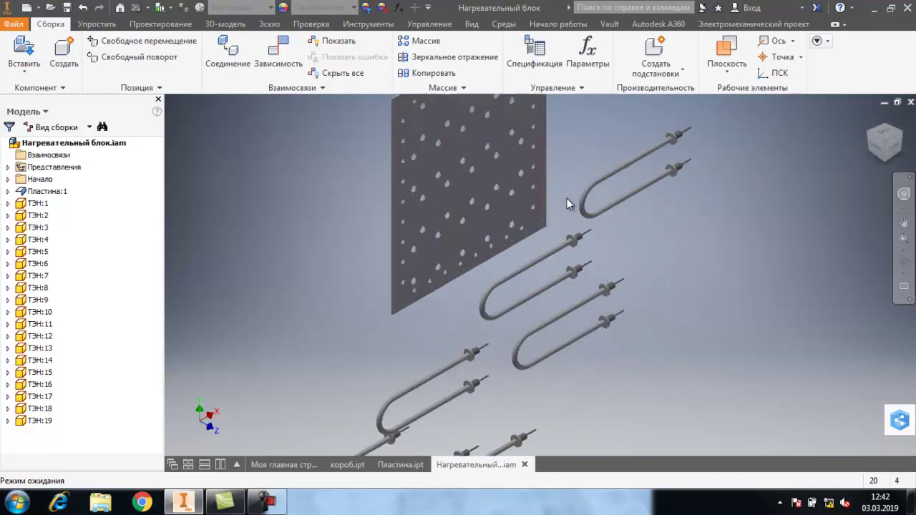
pyautogui.click(278, 57)
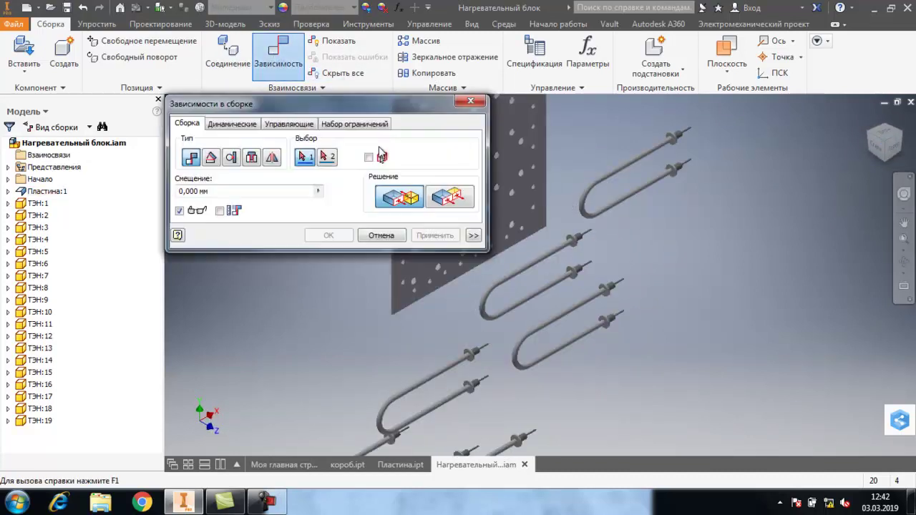
pyautogui.click(252, 157)
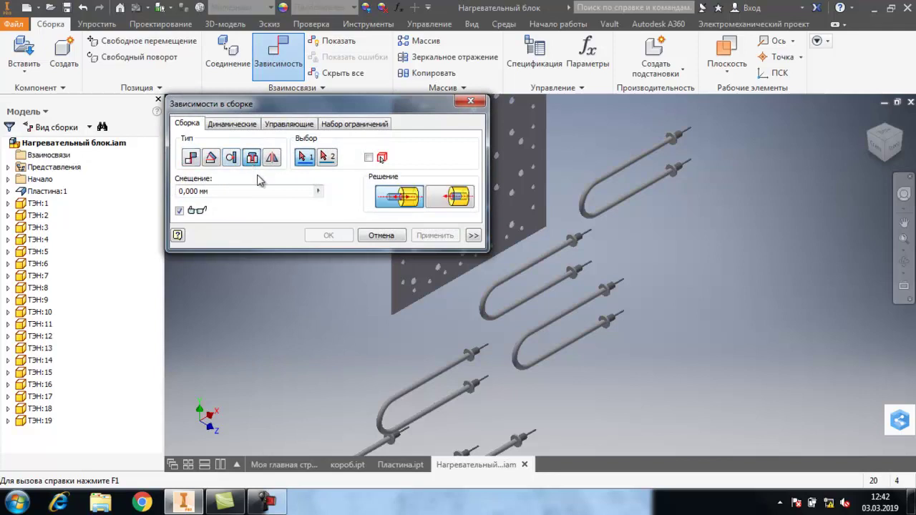
pyautogui.scroll(5, 577, 242)
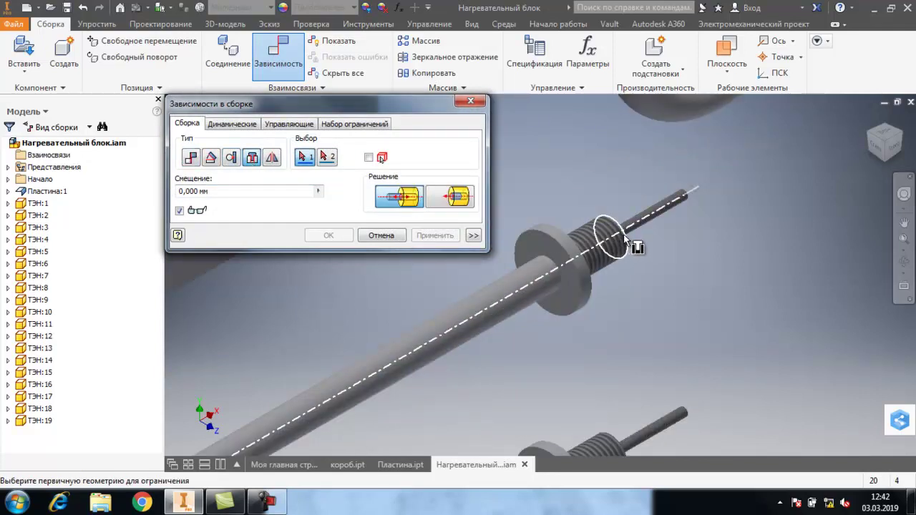
pyautogui.scroll(-5, 794, 202)
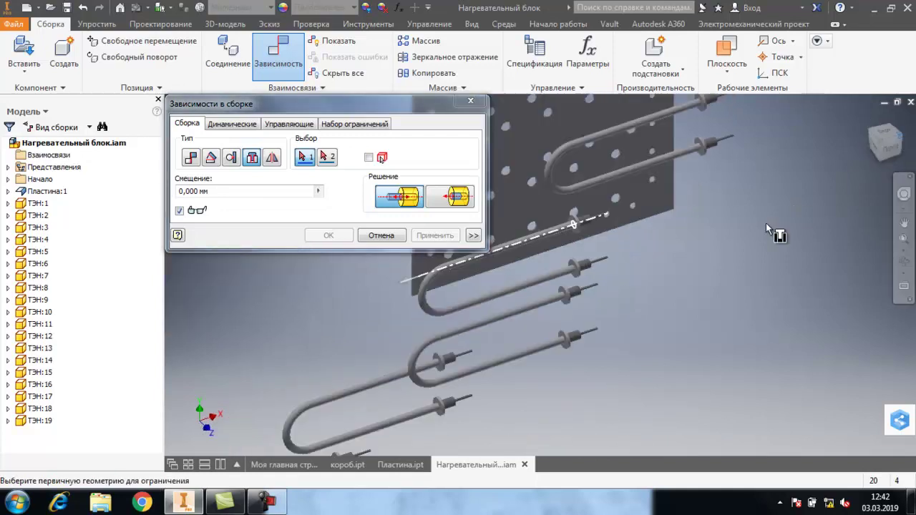
pyautogui.scroll(5, 577, 272)
pyautogui.scroll(5, 577, 272)
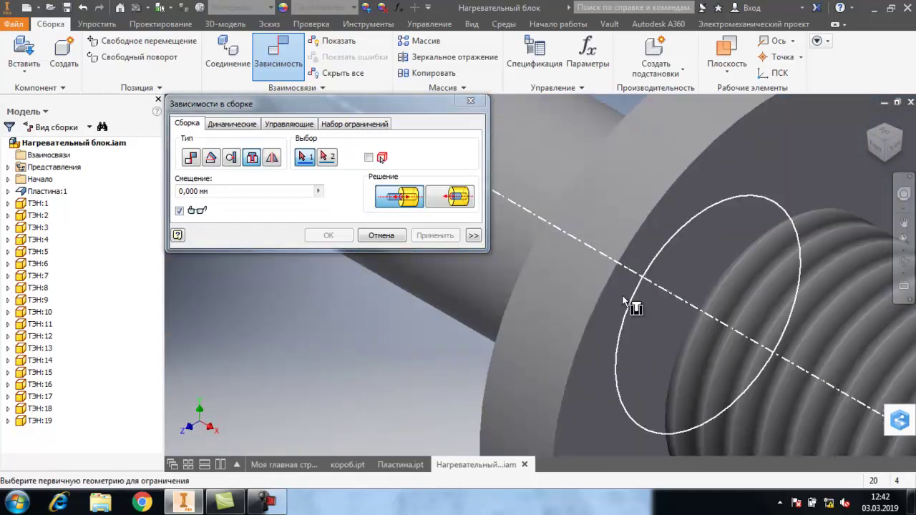
pyautogui.click(698, 311)
pyautogui.scroll(-6, 698, 310)
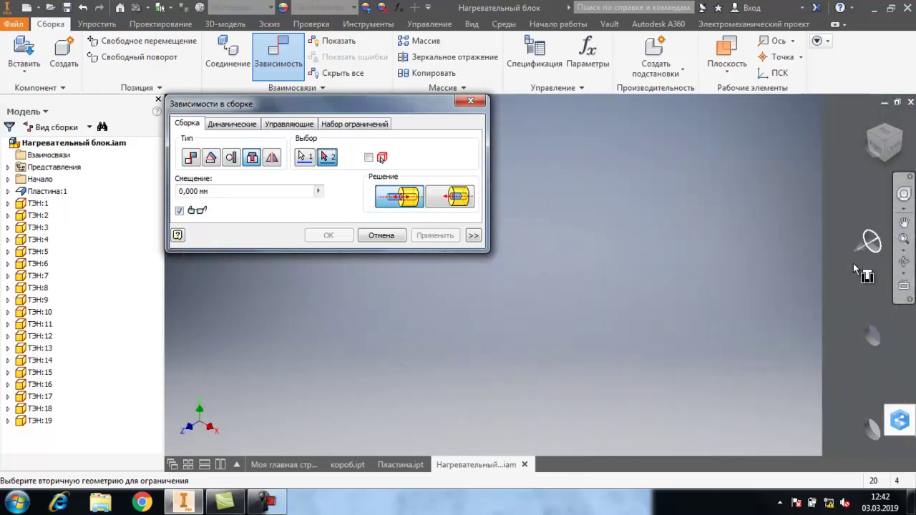
pyautogui.scroll(3, 853, 264)
pyautogui.scroll(-2, 605, 265)
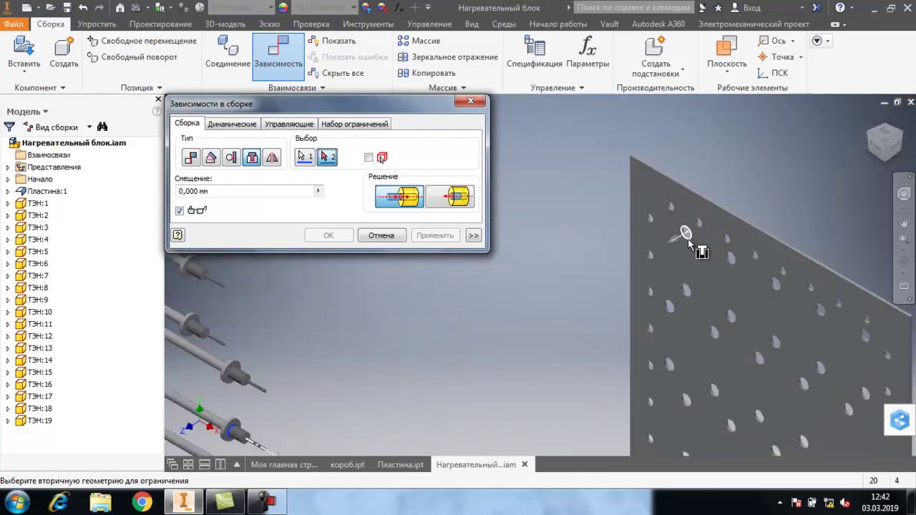
pyautogui.scroll(4, 693, 226)
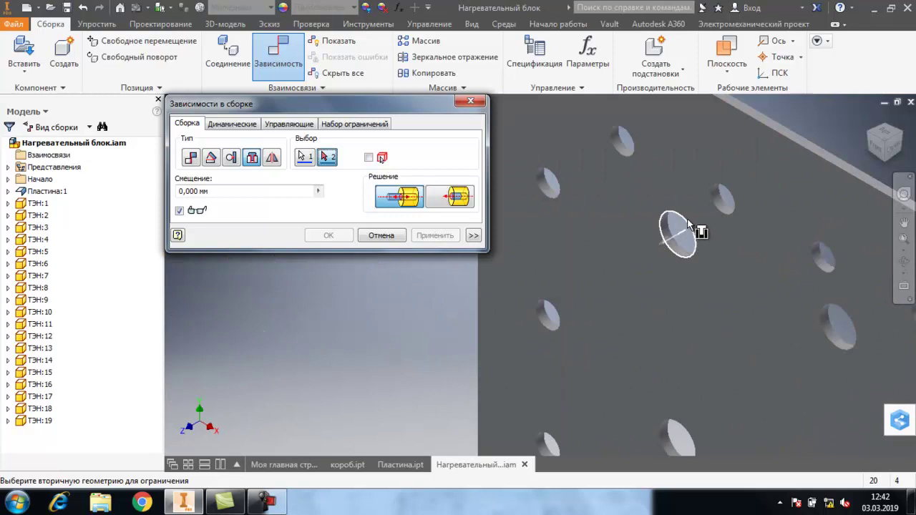
pyautogui.click(689, 228)
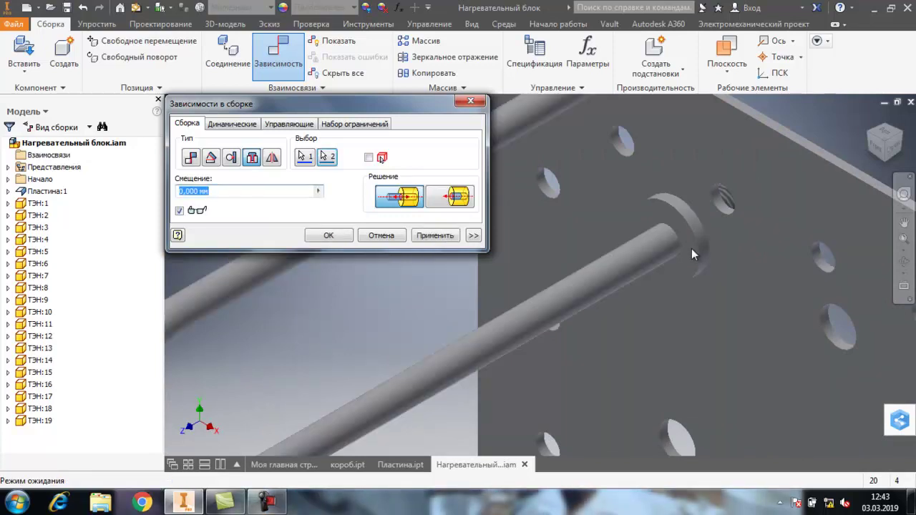
pyautogui.scroll(-5, 692, 247)
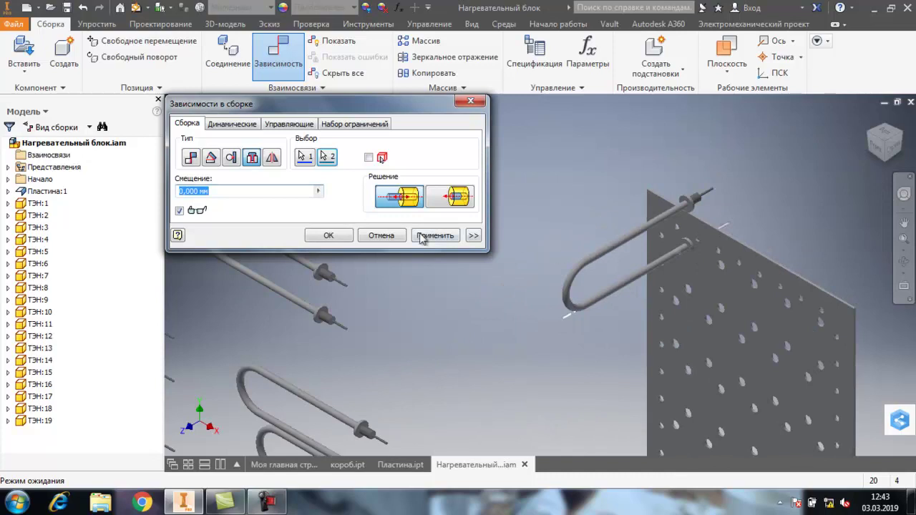
pyautogui.click(385, 236)
# - Try a Mate constraint between the centre of a ТЭН thread at its flange and a large hole near the plate's upper corner
pyautogui.click(278, 51)
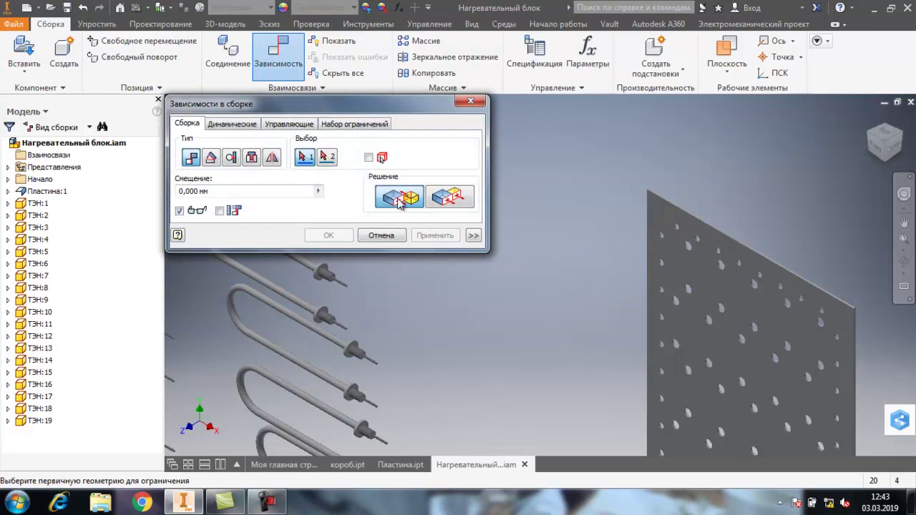
pyautogui.scroll(6, 344, 337)
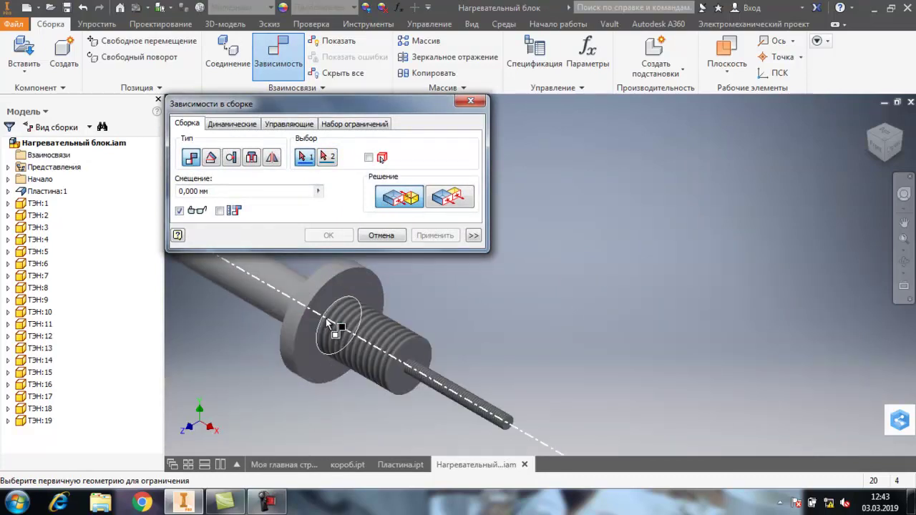
pyautogui.click(325, 314)
pyautogui.scroll(-5, 673, 301)
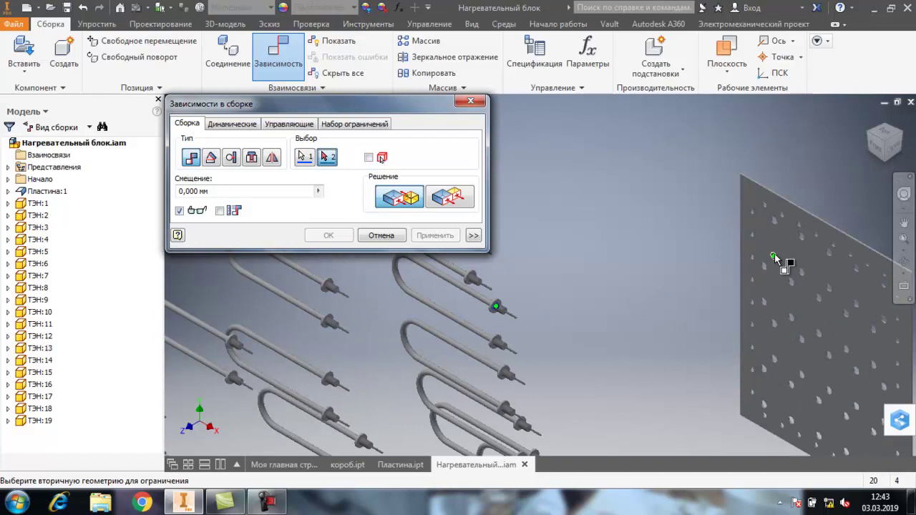
pyautogui.click(776, 257)
pyautogui.scroll(3, 805, 306)
pyautogui.scroll(4, 788, 272)
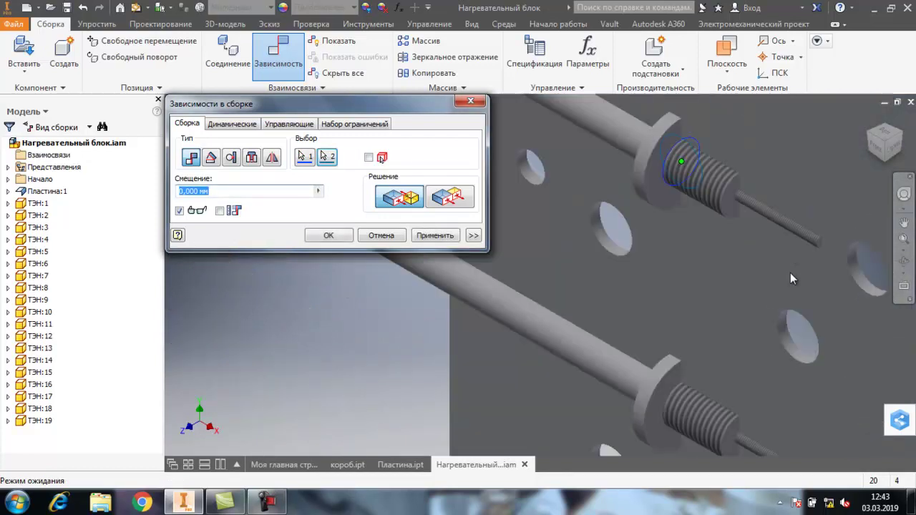
pyautogui.click(379, 235)
# - Apply an Insert constraint between a ТЭН's circular edge at the flange and the second large hole down in the plate's outer column
pyautogui.scroll(-5, 539, 270)
pyautogui.press('c')
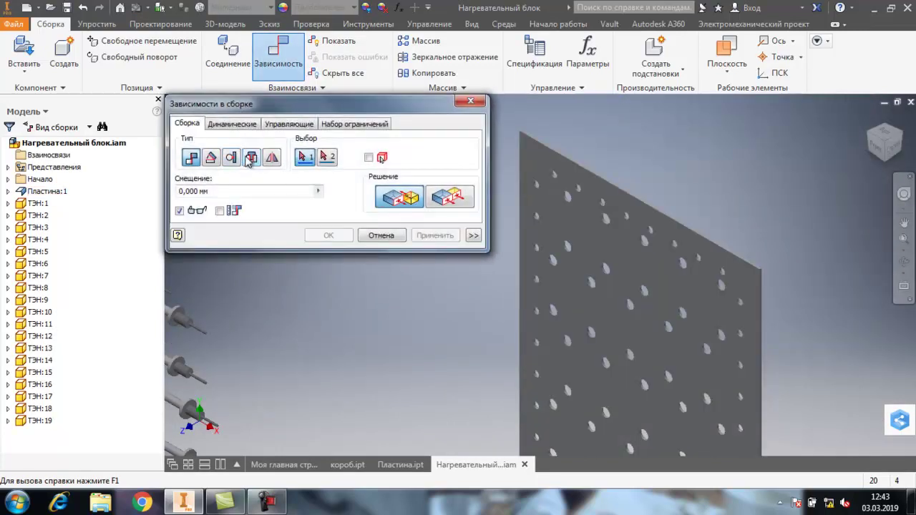
pyautogui.click(251, 157)
pyautogui.scroll(-3, 354, 317)
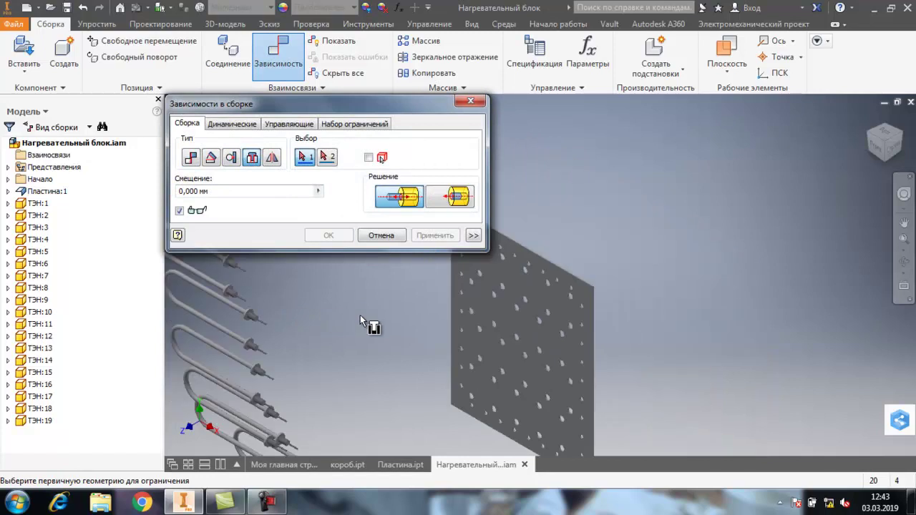
pyautogui.scroll(5, 200, 336)
pyautogui.click(333, 293)
pyautogui.scroll(-5, 347, 310)
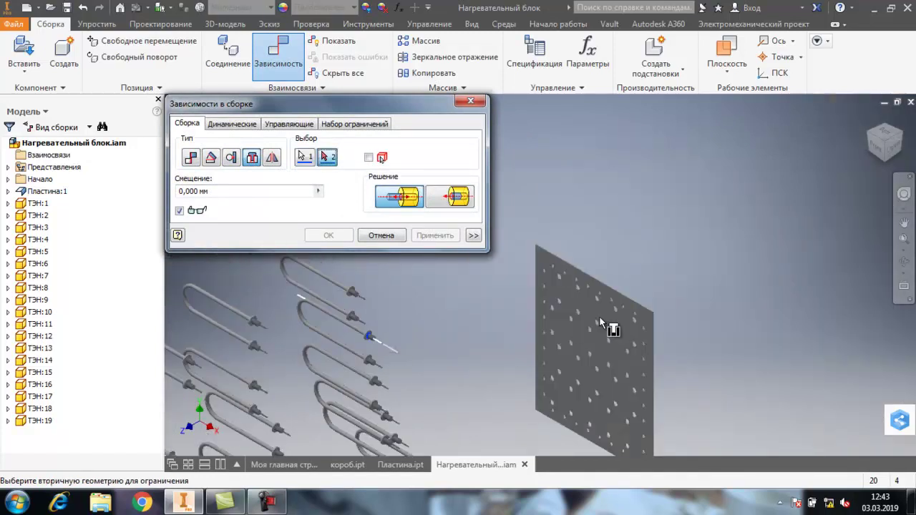
pyautogui.scroll(3, 561, 304)
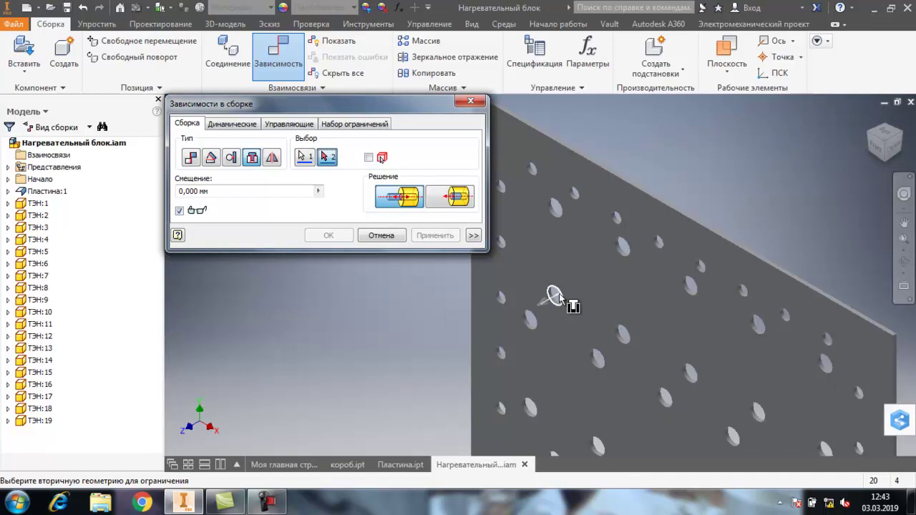
pyautogui.click(560, 295)
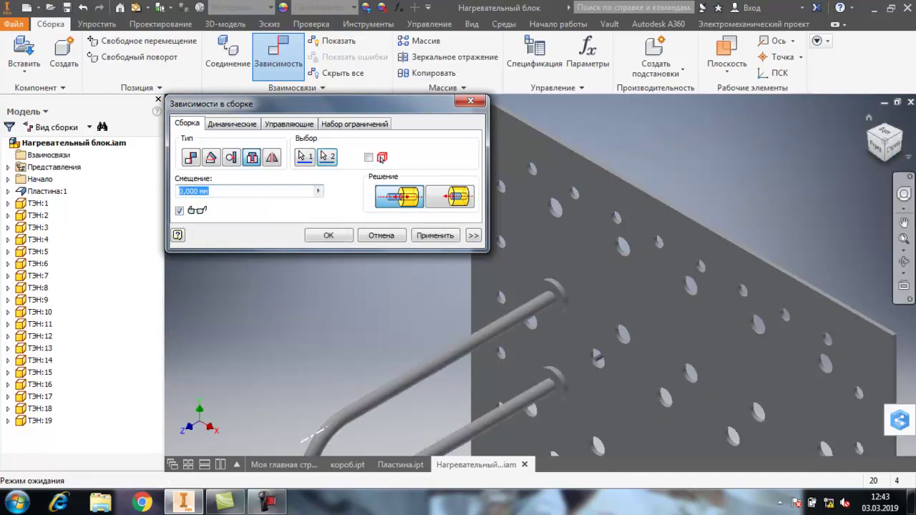
pyautogui.click(906, 138)
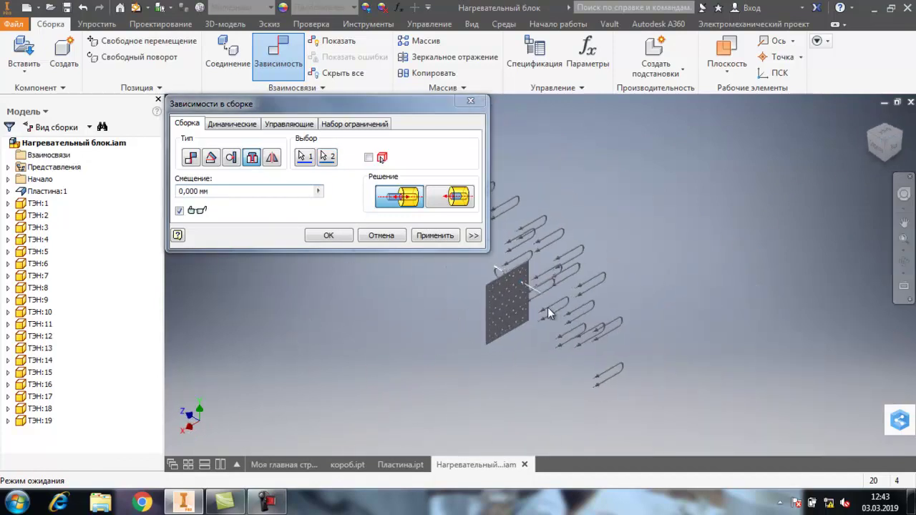
pyautogui.click(440, 236)
pyautogui.scroll(3, 525, 294)
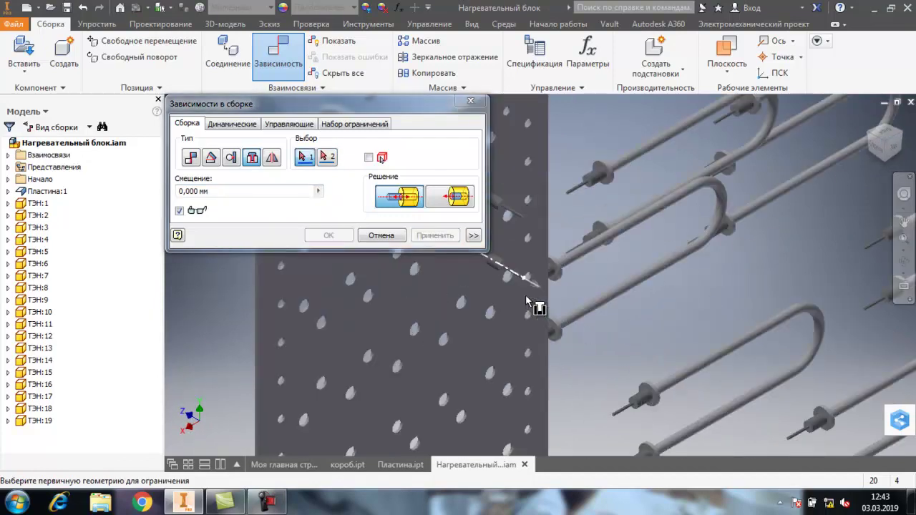
# - Try an Insert constraint between a ТЭН thread's circular end edge and the large hole at the plate's upper corner, using the Aligned solution
pyautogui.scroll(3, 522, 283)
pyautogui.scroll(-3, 664, 317)
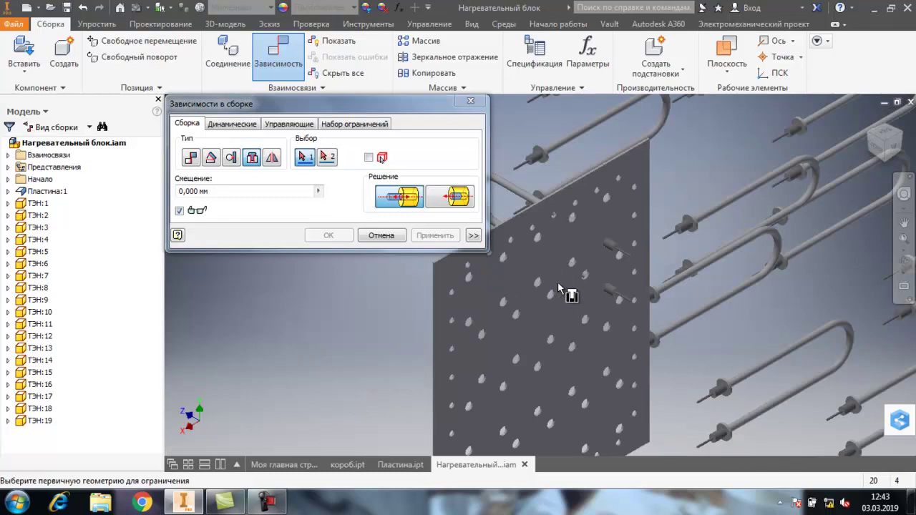
pyautogui.scroll(3, 679, 309)
pyautogui.click(765, 315)
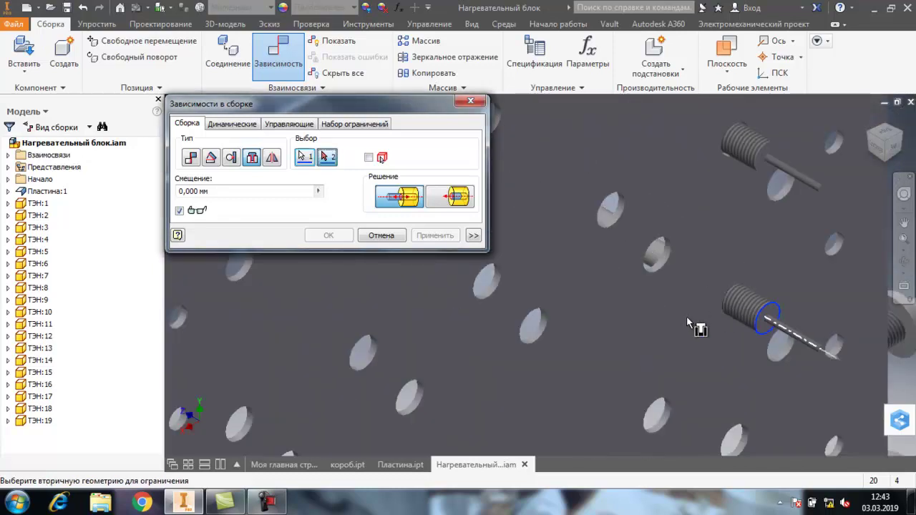
pyautogui.scroll(-3, 682, 319)
pyautogui.click(699, 260)
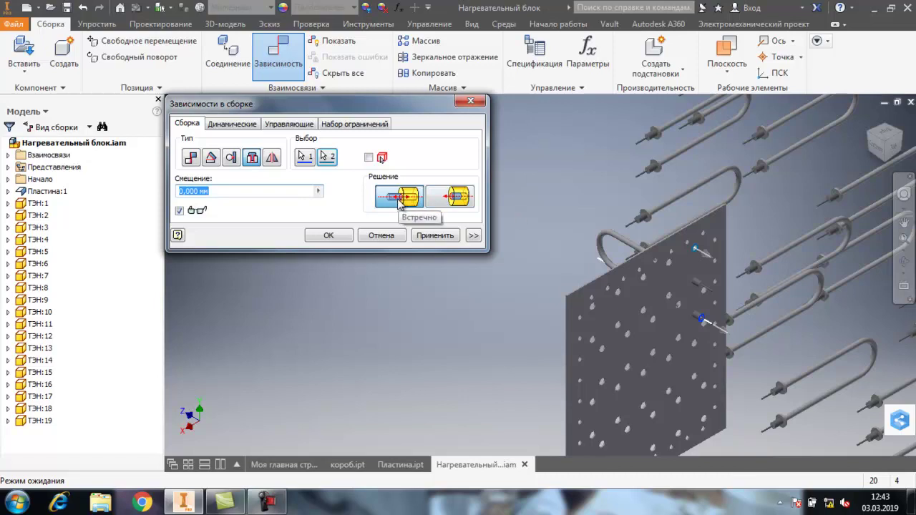
pyautogui.click(449, 199)
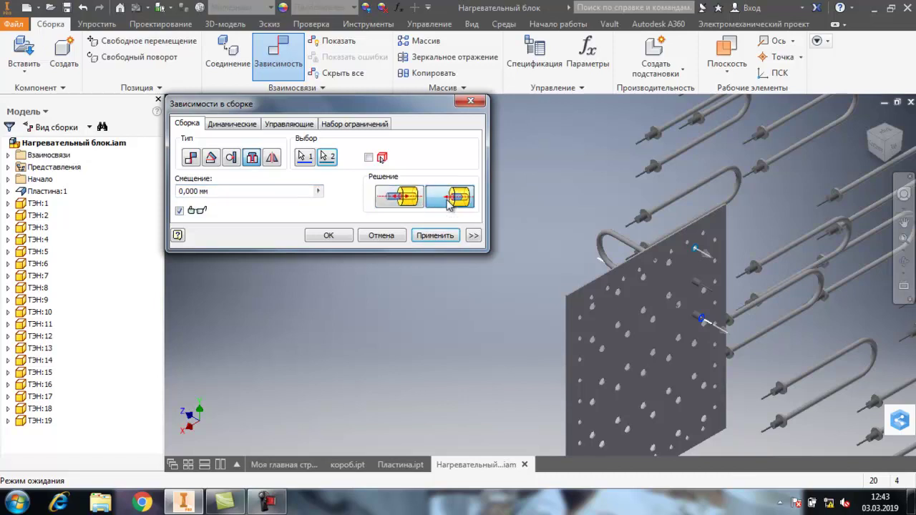
pyautogui.click(388, 237)
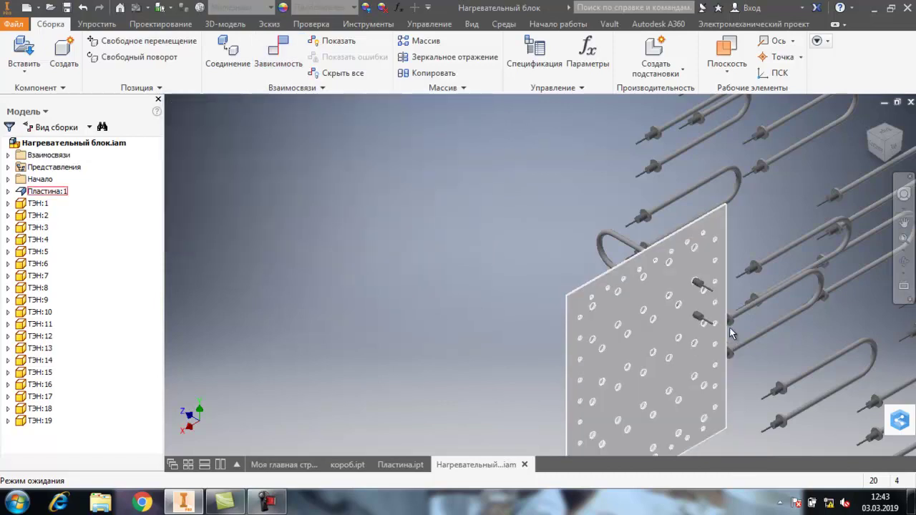
# - Try a Mate constraint between the centre of a ТЭН thread's circular edge and the large hole at the plate's upper corner
pyautogui.click(278, 54)
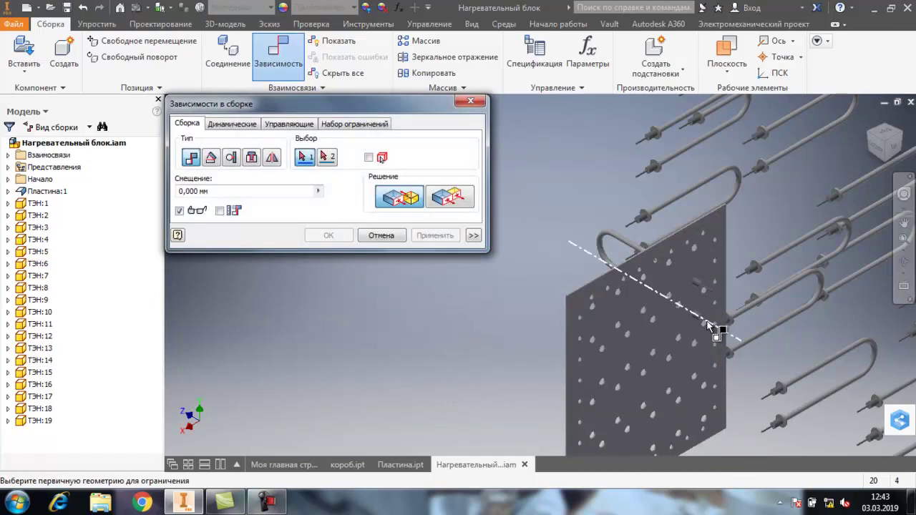
pyautogui.scroll(5, 716, 329)
pyautogui.click(669, 293)
pyautogui.scroll(-6, 669, 290)
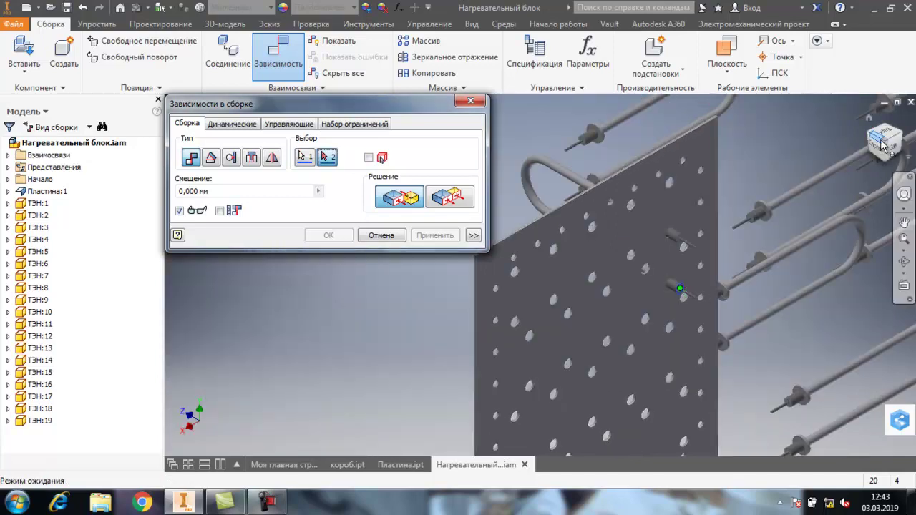
pyautogui.scroll(-8, 630, 243)
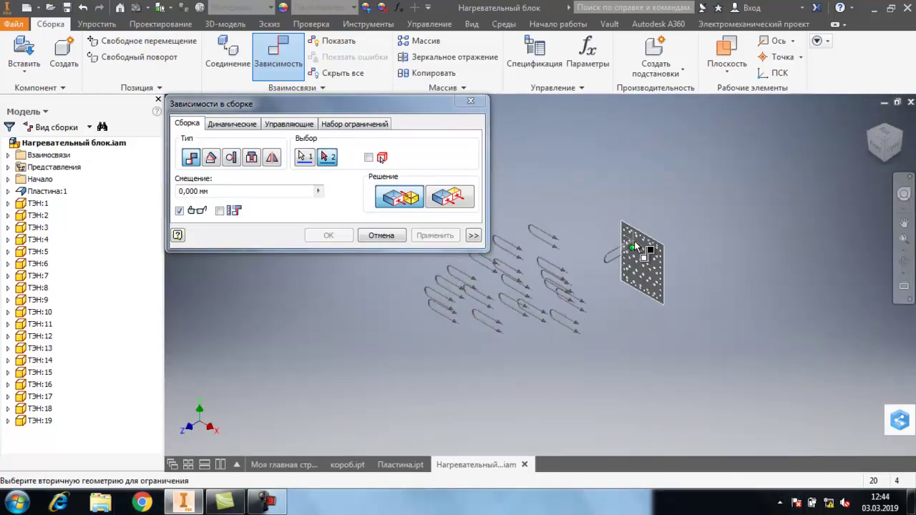
pyautogui.scroll(8, 638, 248)
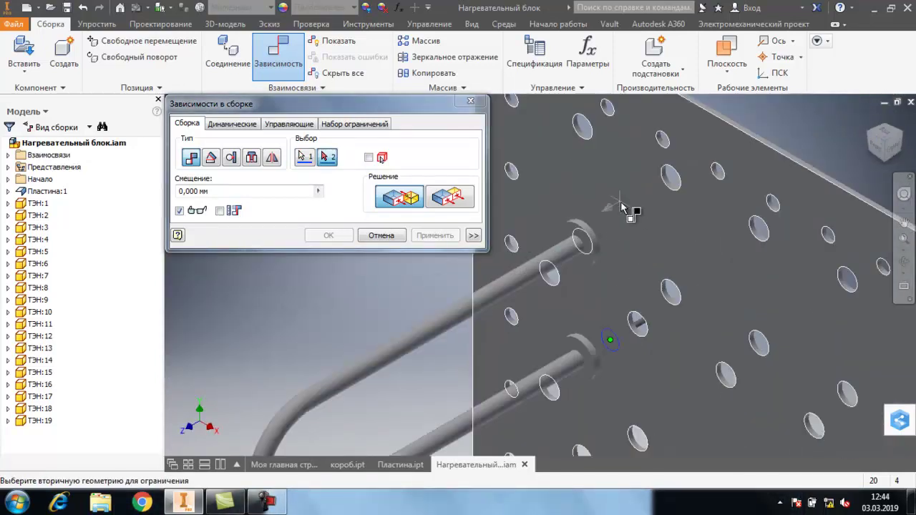
pyautogui.click(582, 140)
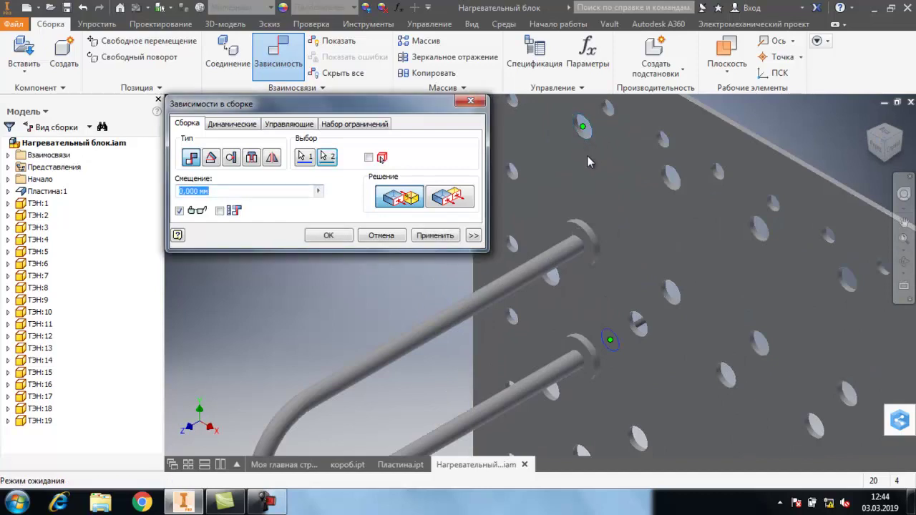
# - Try an Insert constraint from the large hole at the plate's upper corner to the end edge of the already inserted ТЭН's thread
pyautogui.click(252, 161)
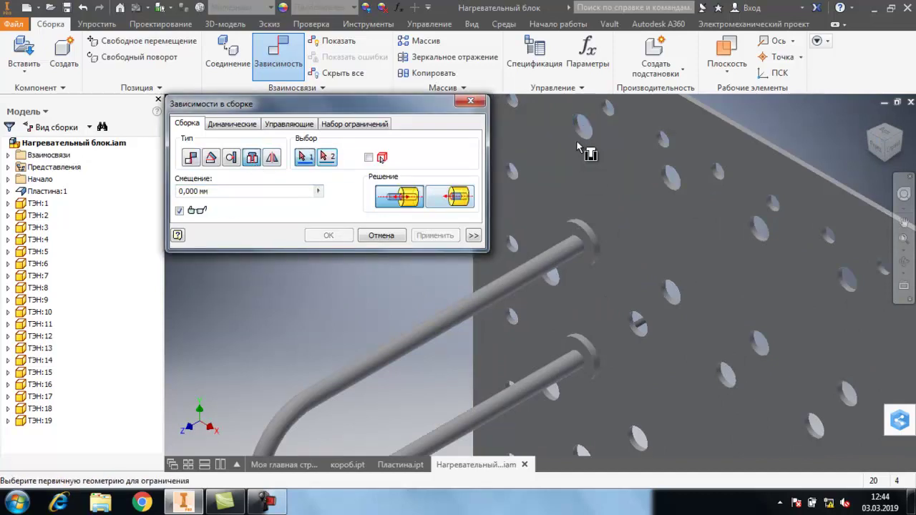
pyautogui.click(580, 135)
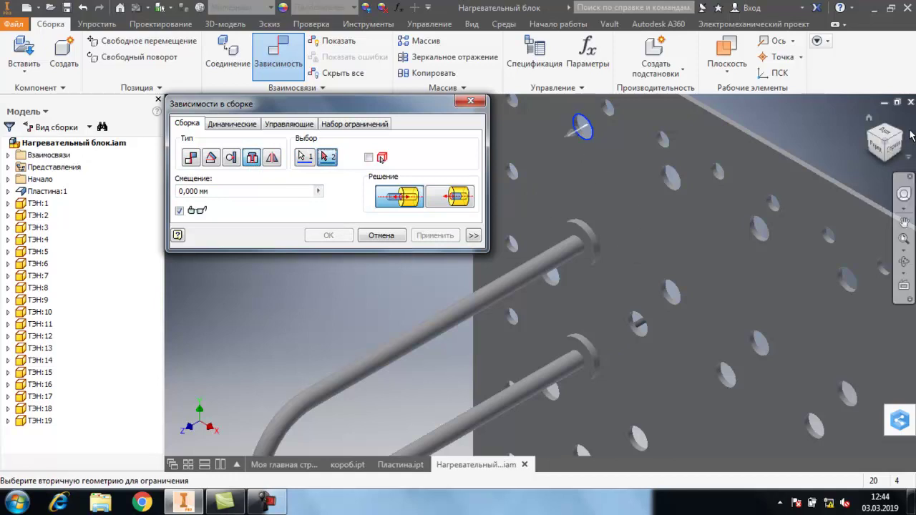
pyautogui.click(868, 117)
pyautogui.scroll(5, 549, 278)
pyautogui.scroll(-4, 549, 279)
pyautogui.scroll(4, 494, 326)
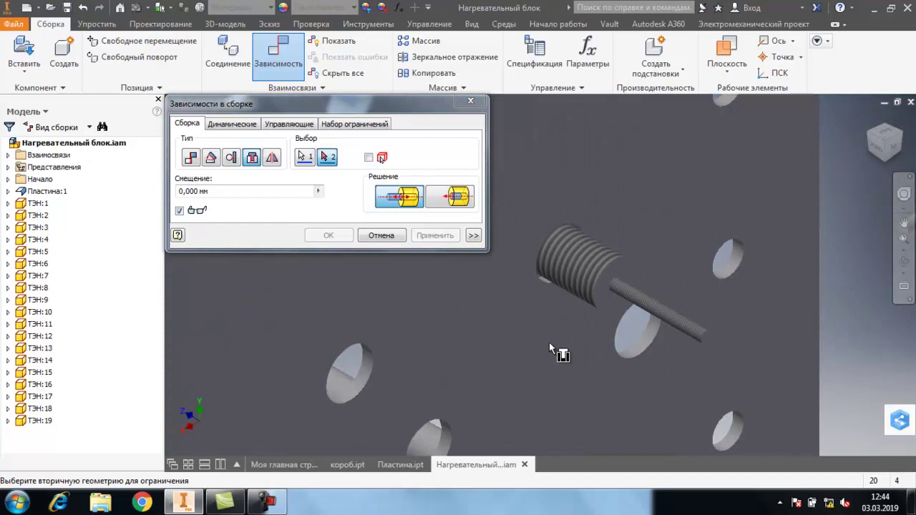
pyautogui.scroll(-4, 550, 343)
pyautogui.scroll(5, 550, 418)
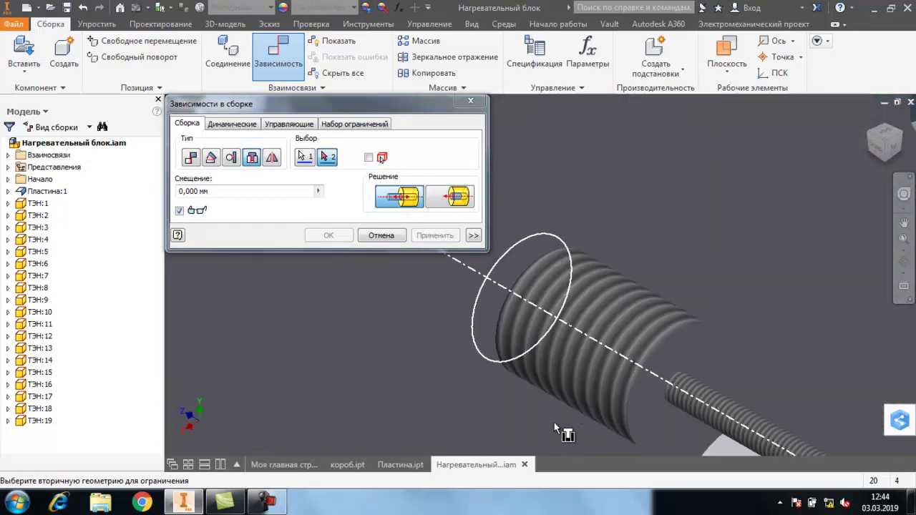
pyautogui.click(635, 379)
pyautogui.scroll(-5, 711, 339)
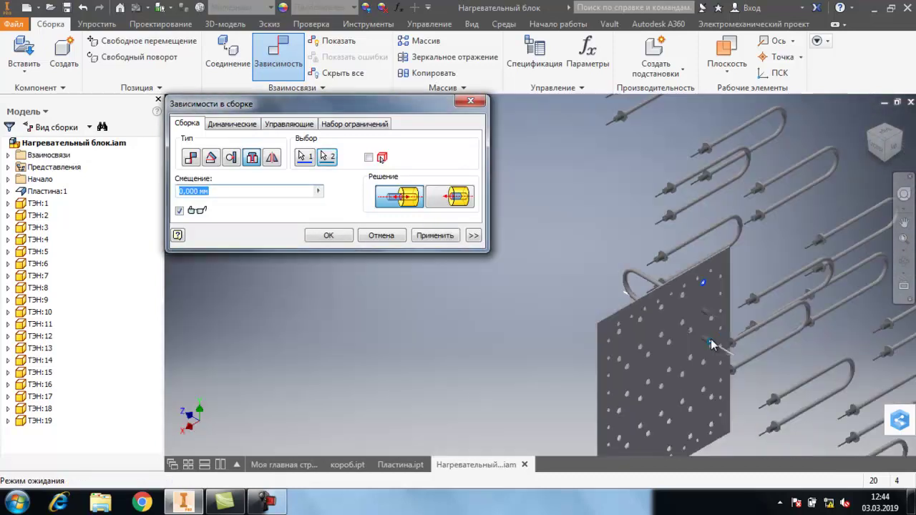
pyautogui.click(436, 236)
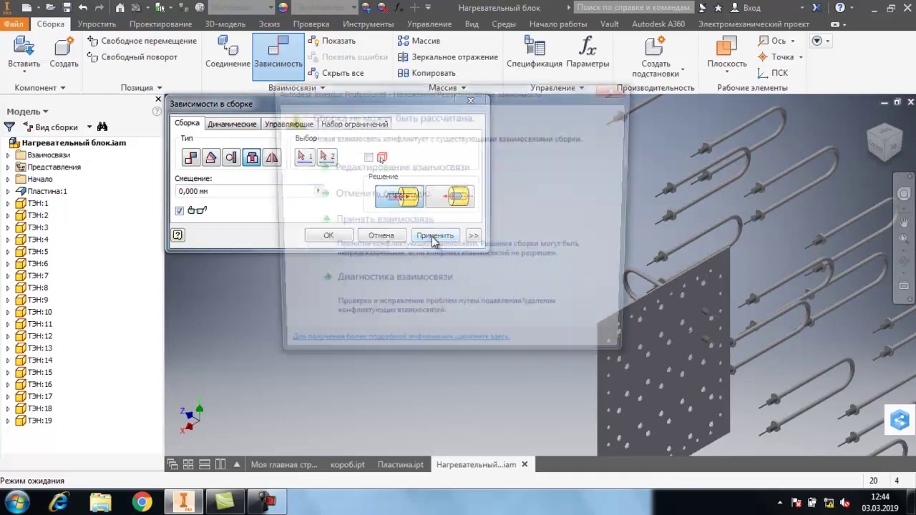
pyautogui.click(620, 89)
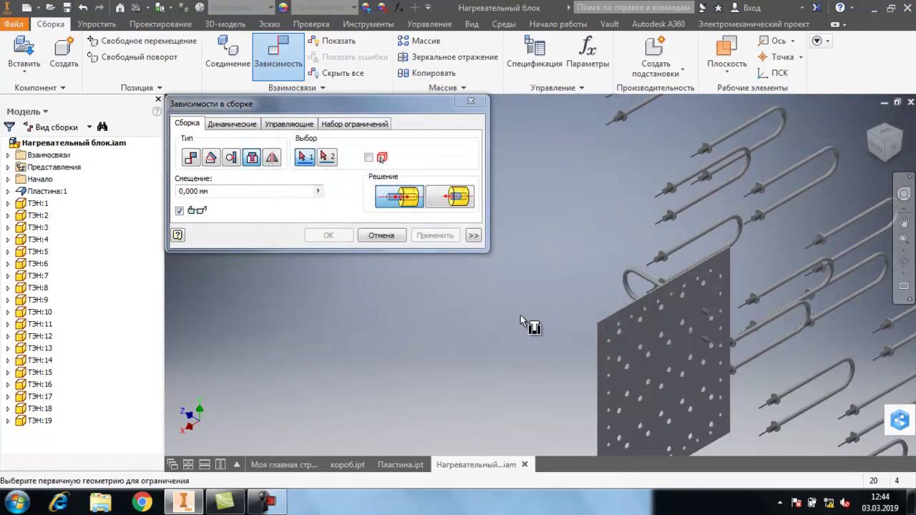
pyautogui.click(382, 236)
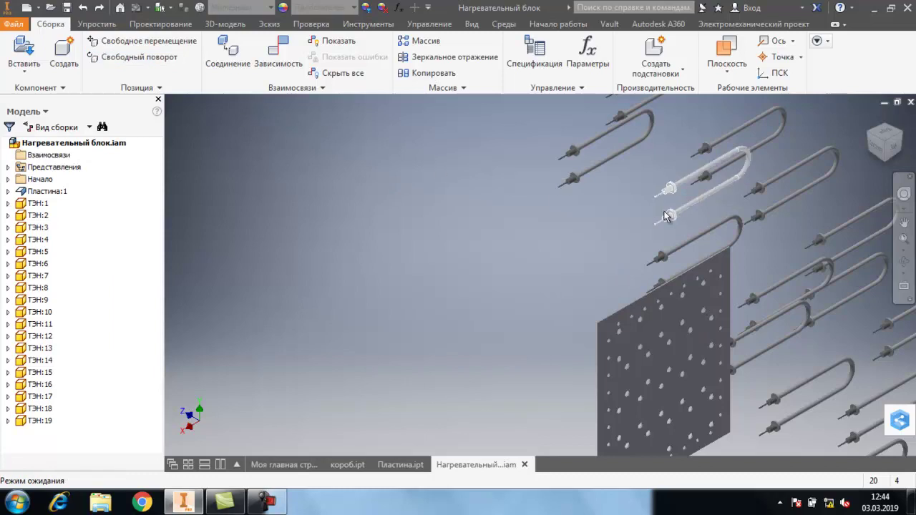
# - Apply an Insert constraint between a free ТЭН's thread edge at the flange and the large hole at the plate's upper corner
pyautogui.click(869, 133)
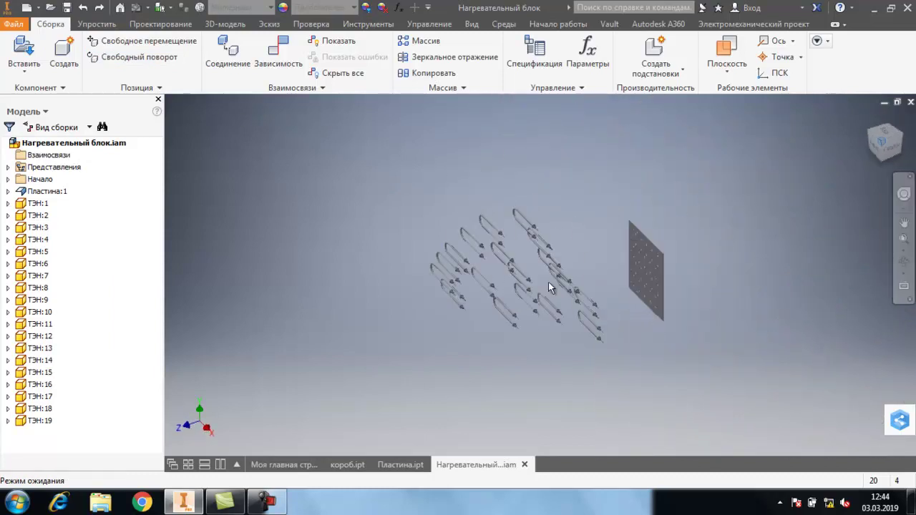
pyautogui.scroll(5, 549, 286)
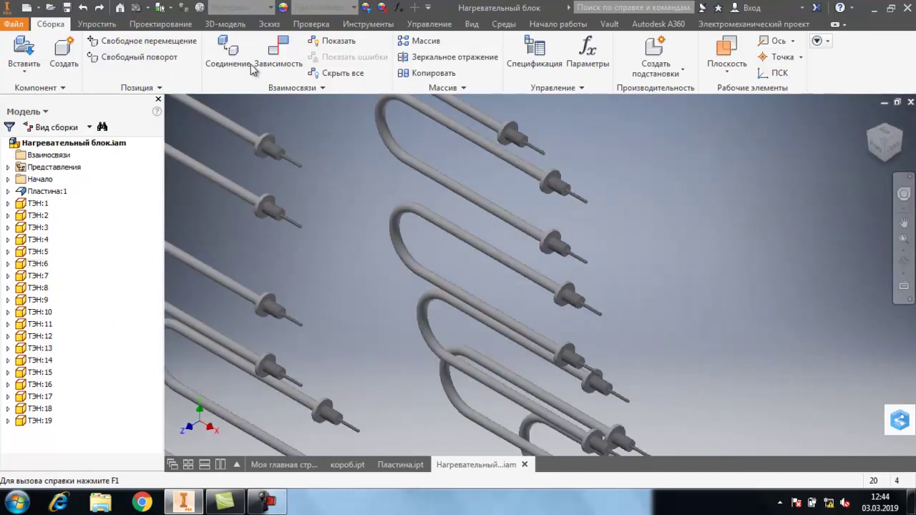
pyautogui.click(277, 52)
pyautogui.click(251, 157)
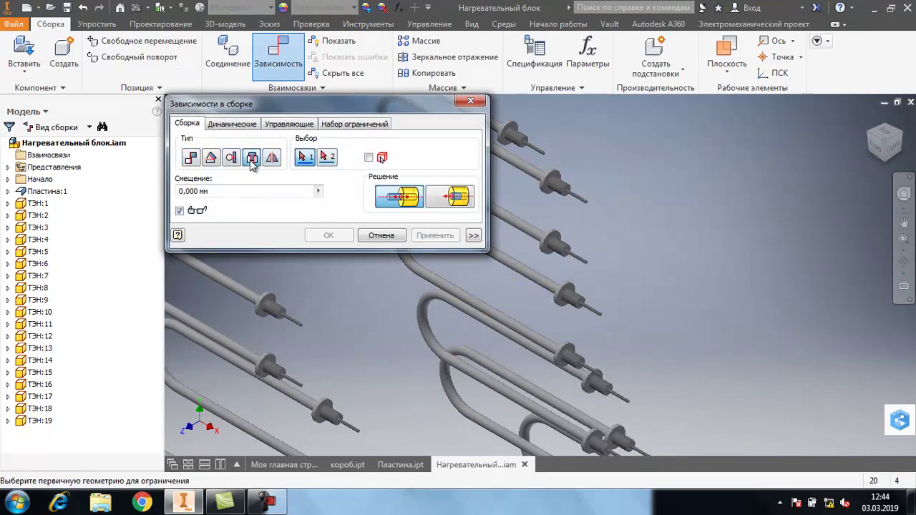
pyautogui.scroll(4, 544, 185)
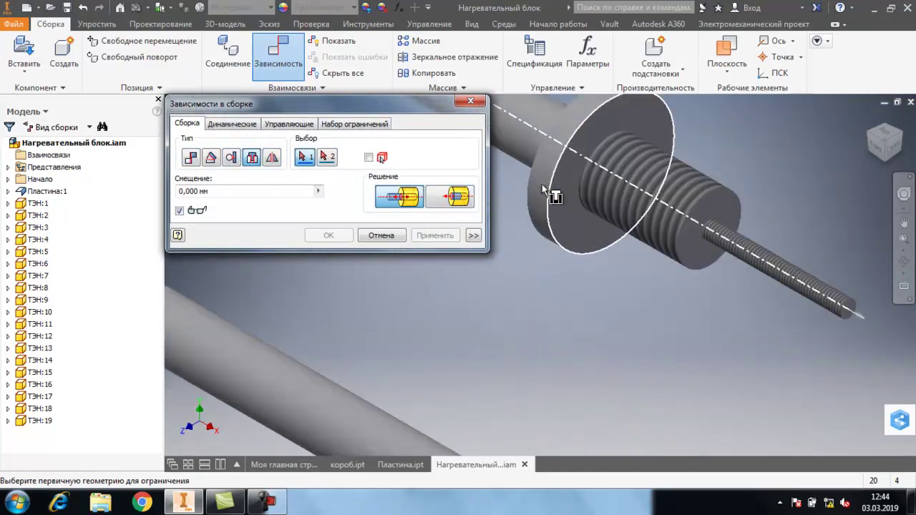
pyautogui.click(581, 185)
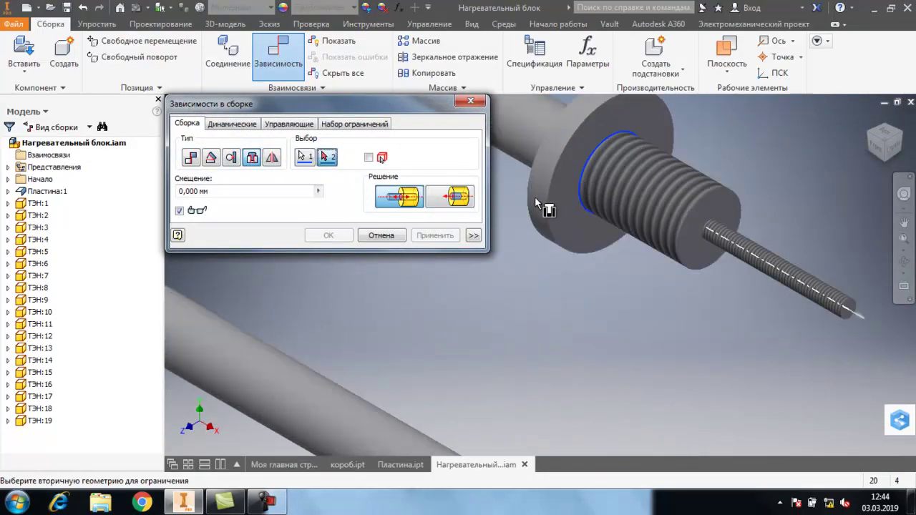
pyautogui.scroll(-6, 537, 196)
pyautogui.scroll(5, 600, 232)
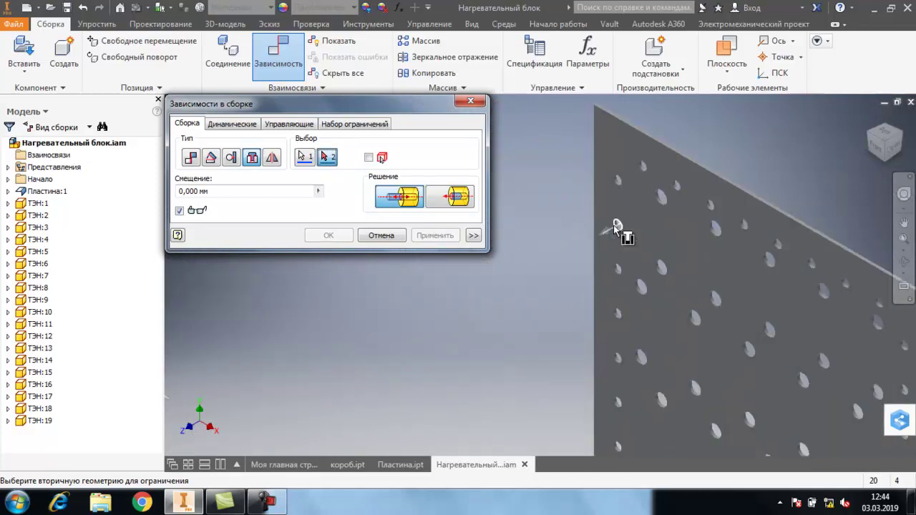
pyautogui.click(662, 195)
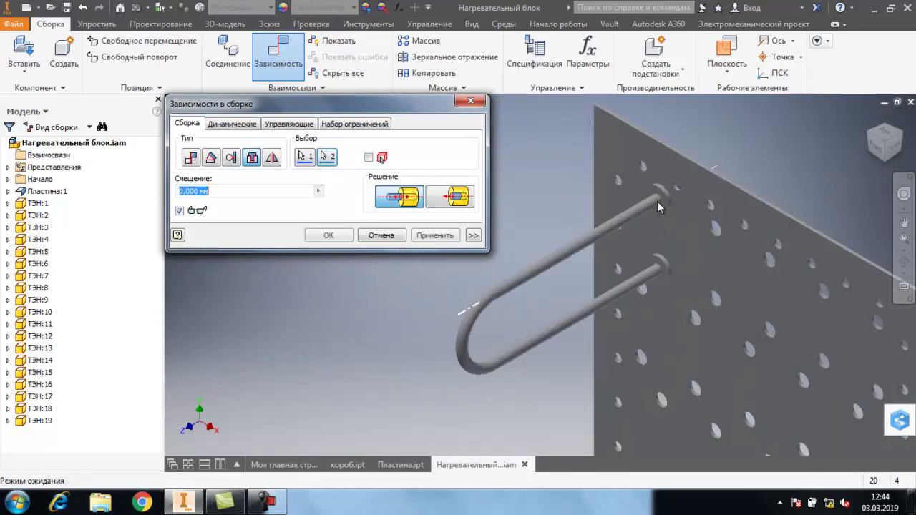
pyautogui.click(435, 236)
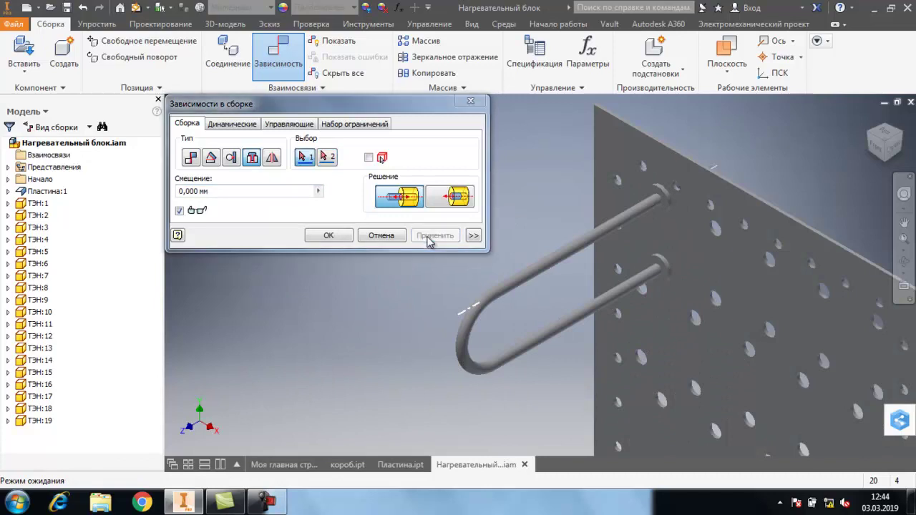
# - Apply an Insert constraint between another ТЭН's thread edge at the flange and the second large hole along the plate's upper row
pyautogui.scroll(-5, 534, 219)
pyautogui.scroll(-2, 548, 324)
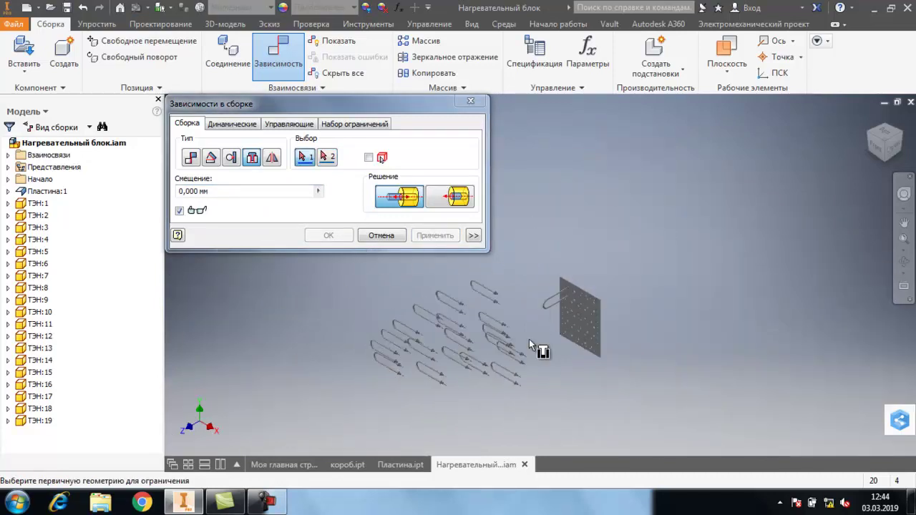
pyautogui.scroll(8, 527, 236)
pyautogui.scroll(3, 492, 216)
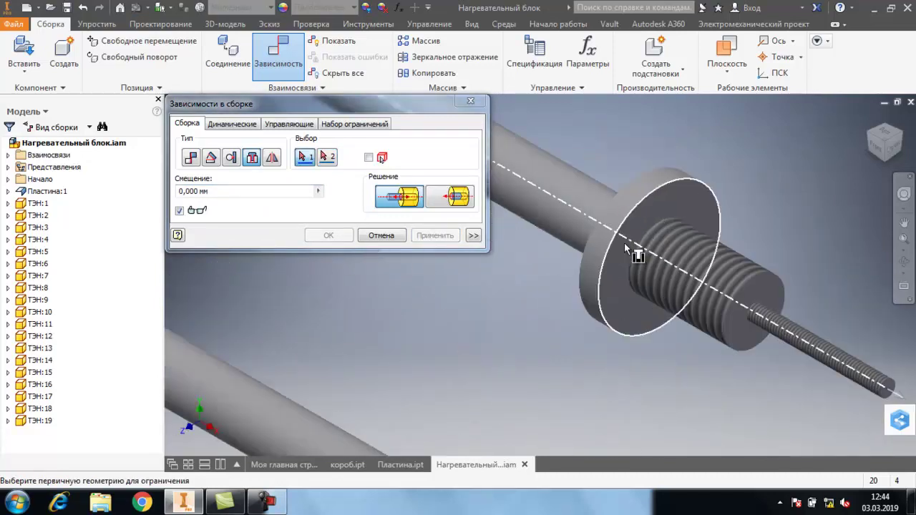
pyautogui.click(644, 243)
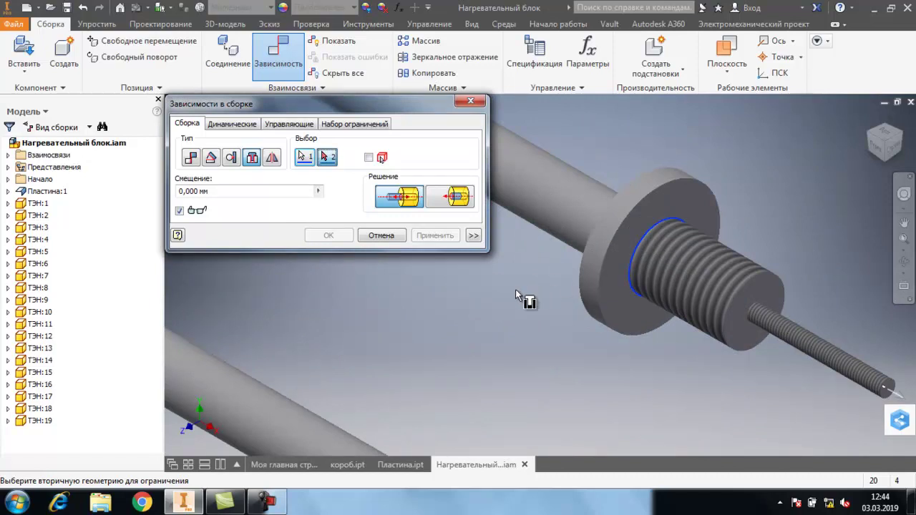
pyautogui.scroll(-6, 526, 294)
pyautogui.scroll(6, 667, 300)
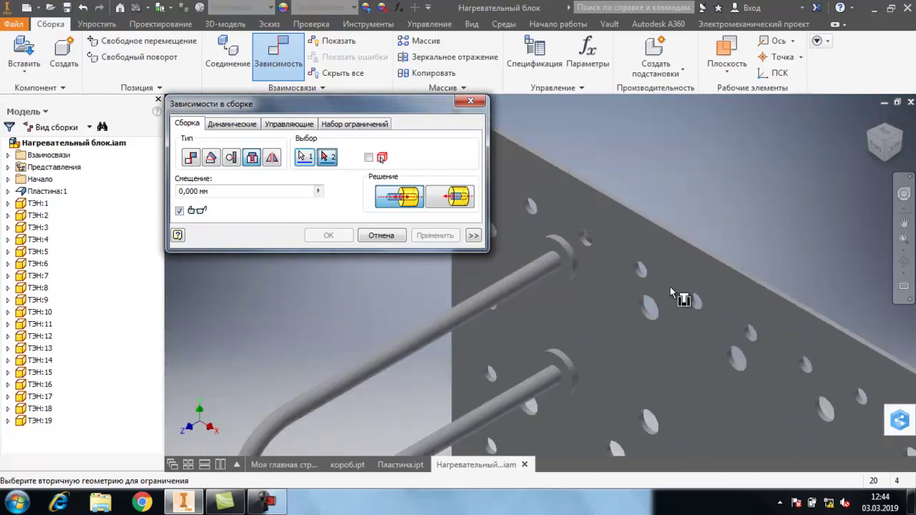
pyautogui.click(642, 307)
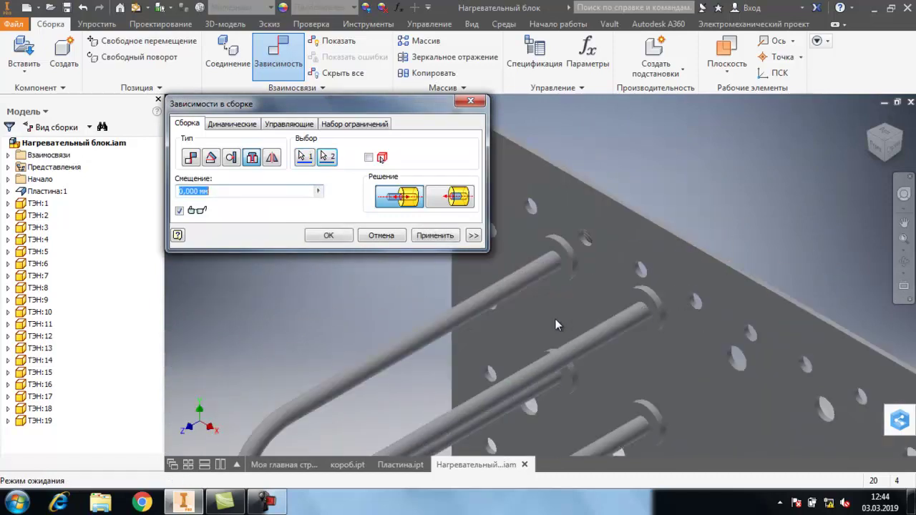
pyautogui.click(435, 236)
# - Apply an Insert constraint between a free ТЭН's thread edge at the flange and the third large hole along the plate's upper row
pyautogui.scroll(-5, 673, 195)
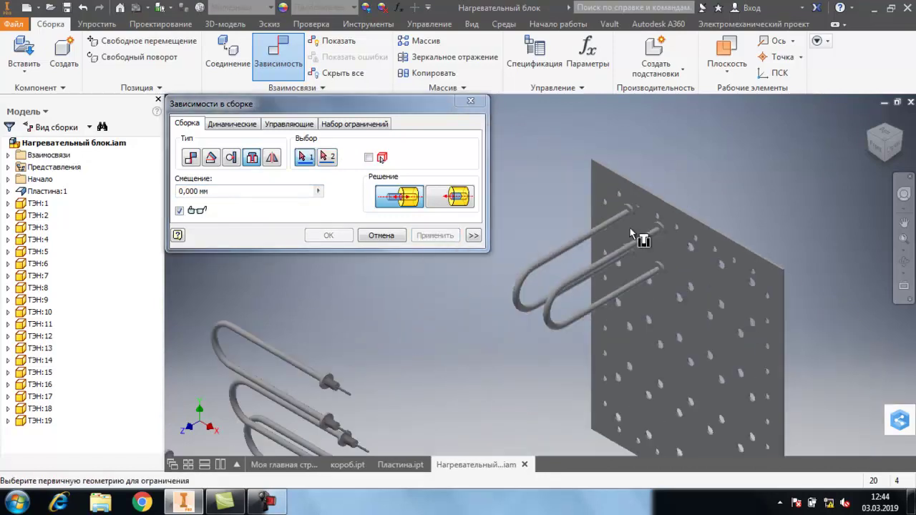
pyautogui.scroll(6, 346, 373)
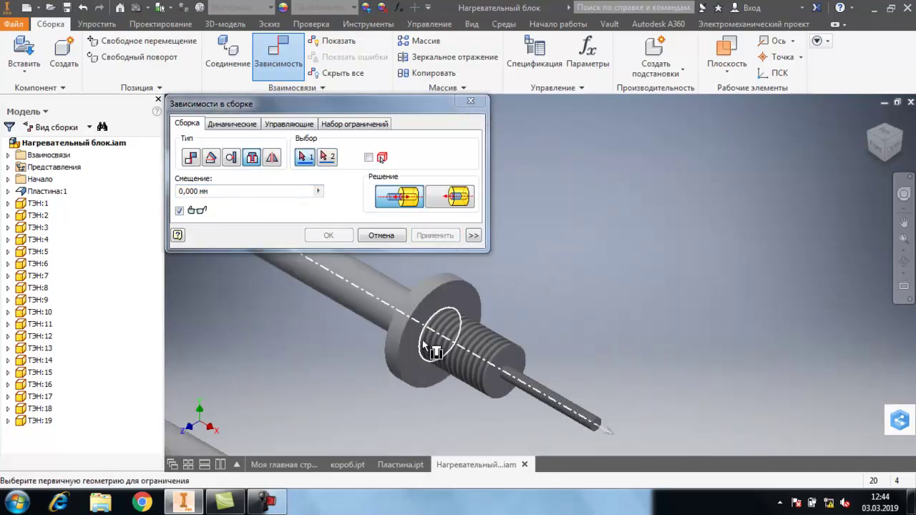
pyautogui.click(424, 345)
pyautogui.scroll(-6, 588, 315)
pyautogui.scroll(5, 594, 300)
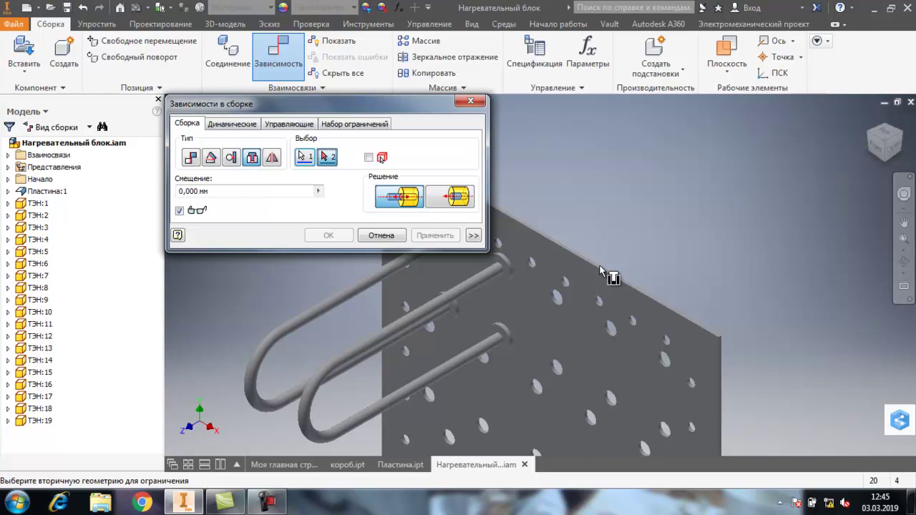
pyautogui.click(556, 301)
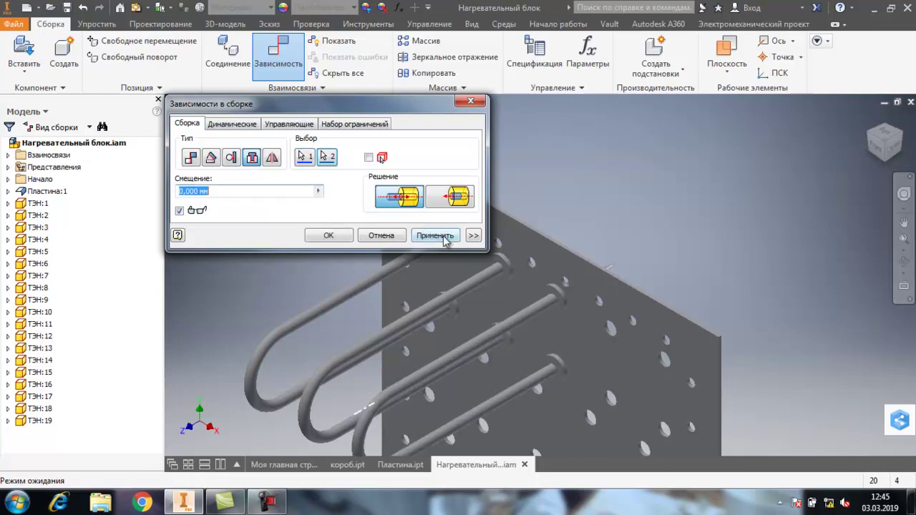
pyautogui.click(434, 236)
# - Apply an Insert constraint between another free ТЭН's thread edge at the flange and the fourth large hole along the plate's upper row
pyautogui.scroll(-4, 633, 206)
pyautogui.scroll(4, 361, 370)
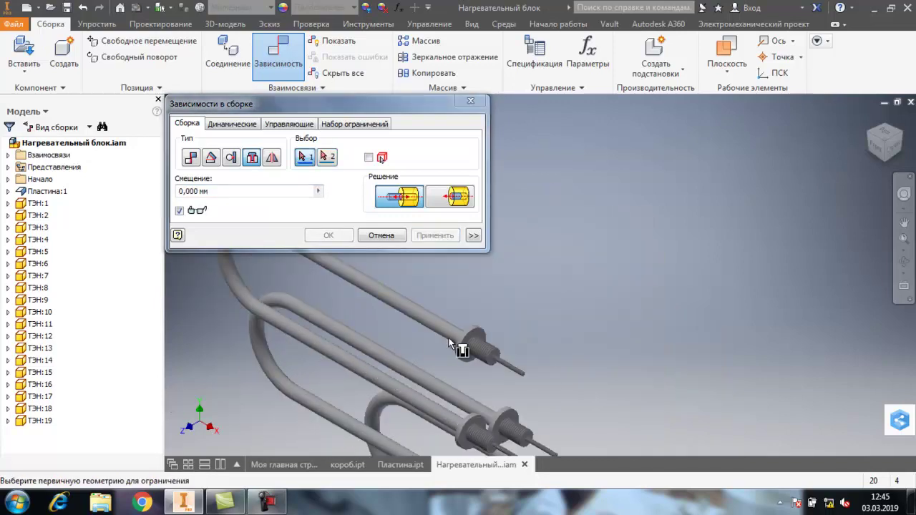
pyautogui.scroll(2, 471, 345)
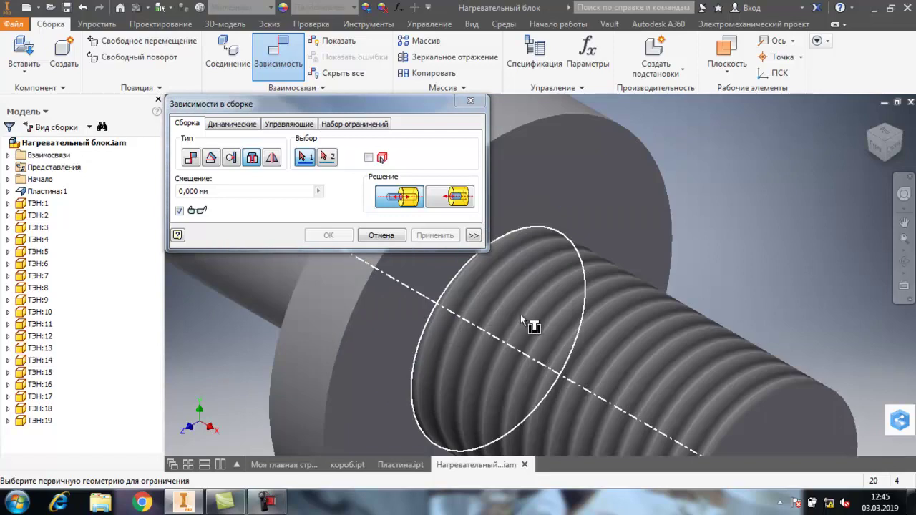
pyautogui.scroll(-5, 520, 314)
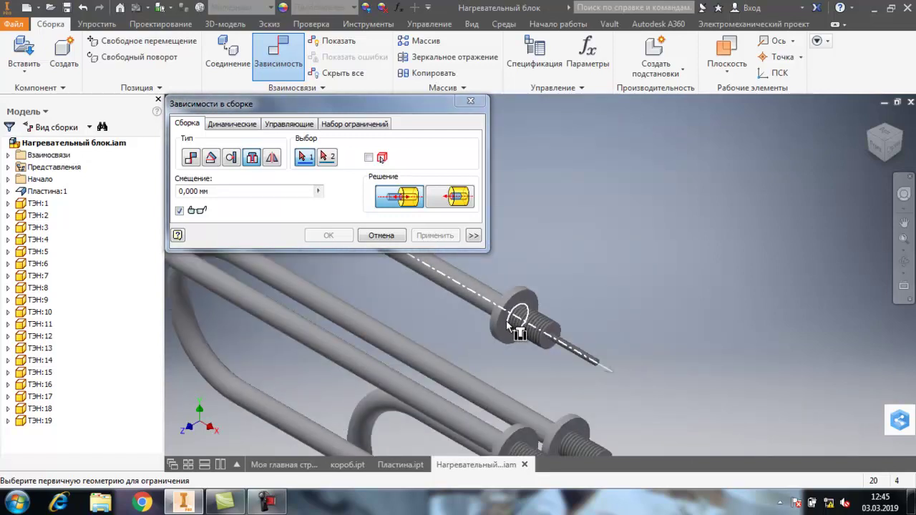
pyautogui.click(508, 322)
pyautogui.scroll(-5, 506, 322)
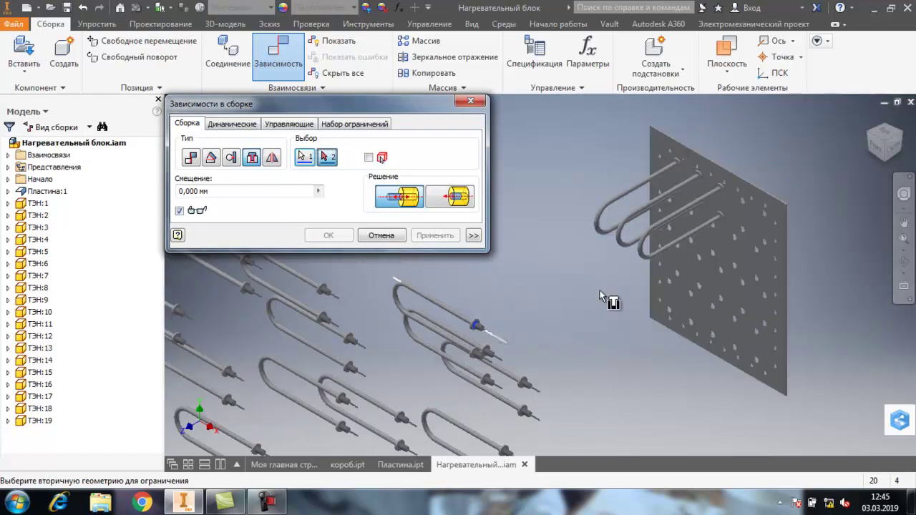
pyautogui.click(742, 204)
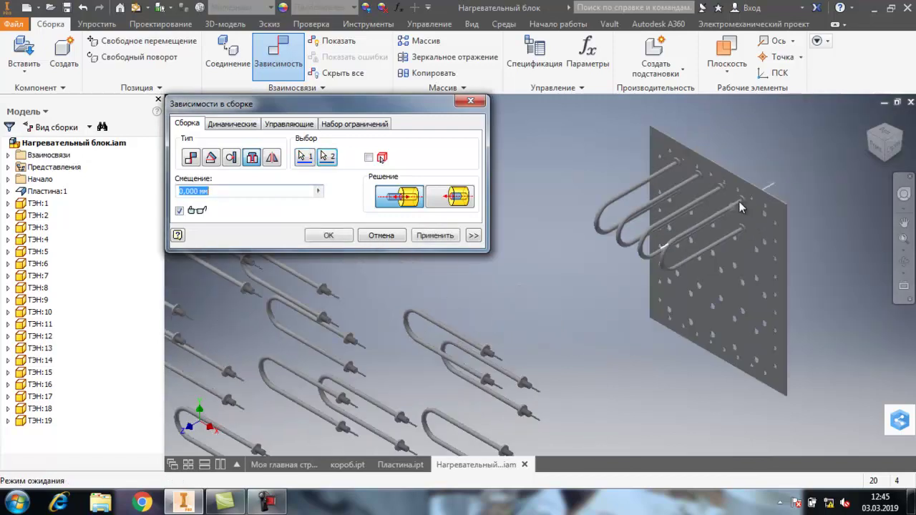
pyautogui.click(433, 236)
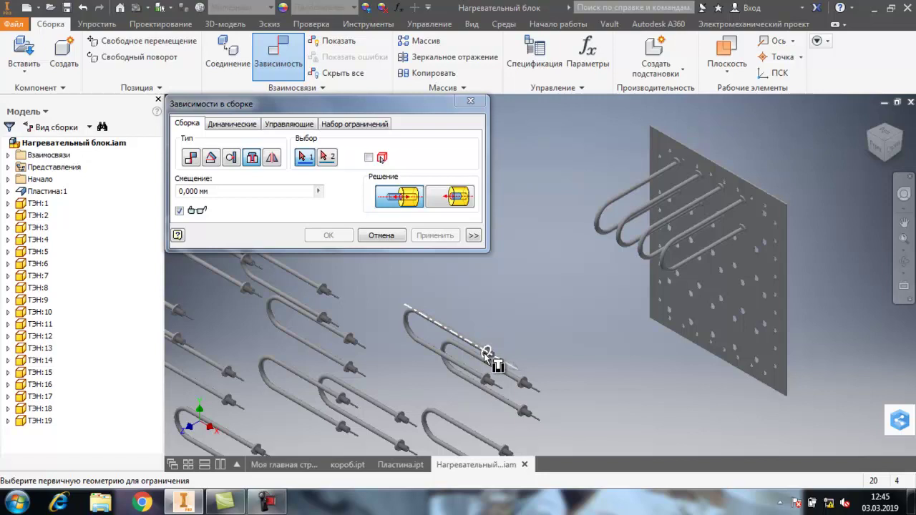
# - Fit another ТЭН into the fifth large hole of the plate's upper row with an Insert constraint on its thread edge at the flange
pyautogui.scroll(5, 484, 353)
pyautogui.click(483, 353)
pyautogui.scroll(-5, 484, 353)
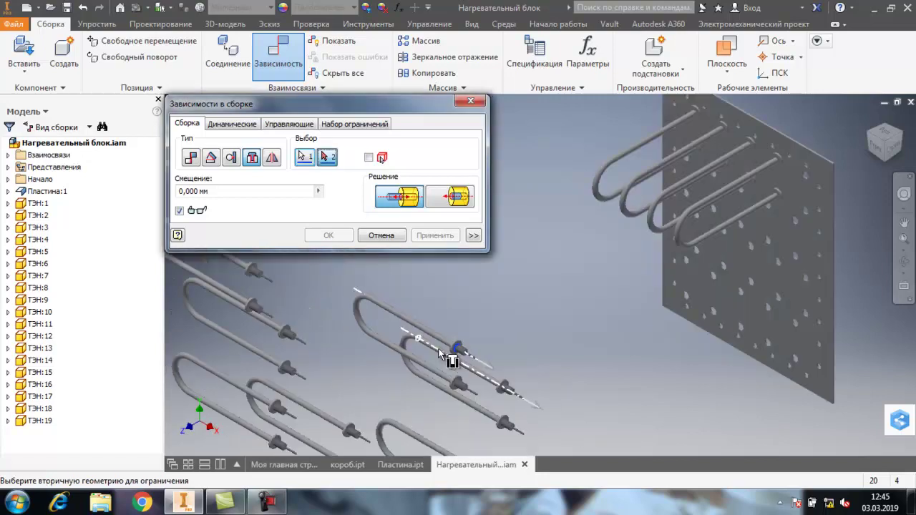
pyautogui.click(802, 177)
pyautogui.click(434, 236)
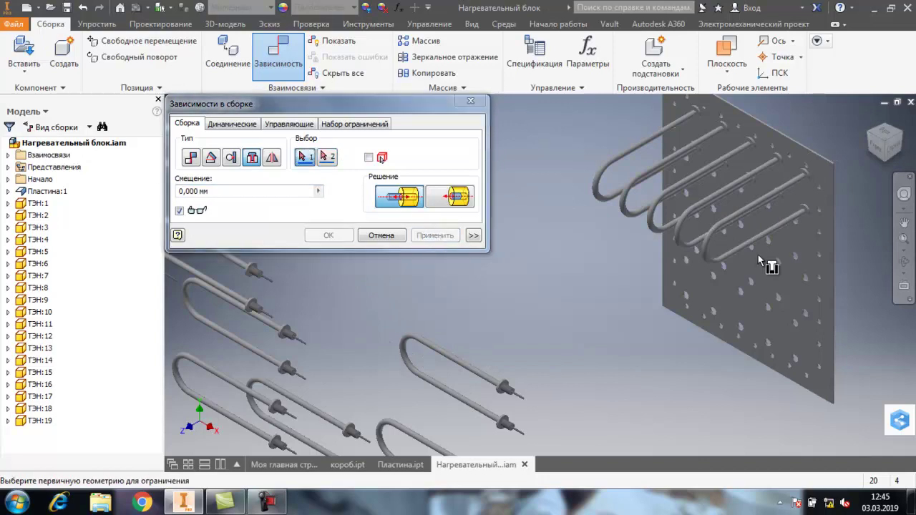
# - Apply an Insert constraint between a free ТЭН's lower thread edge and the large hole at the end of the second row, below the fifth element
pyautogui.scroll(-5, 580, 330)
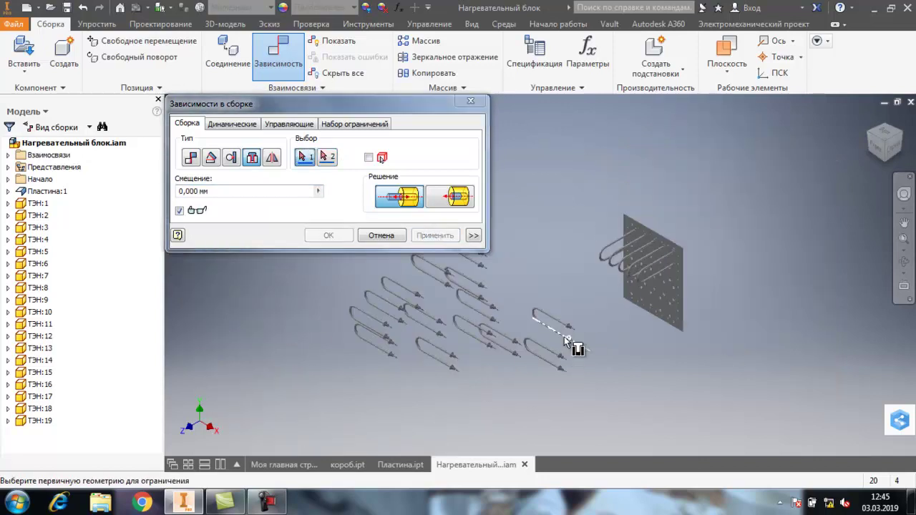
pyautogui.scroll(6, 580, 346)
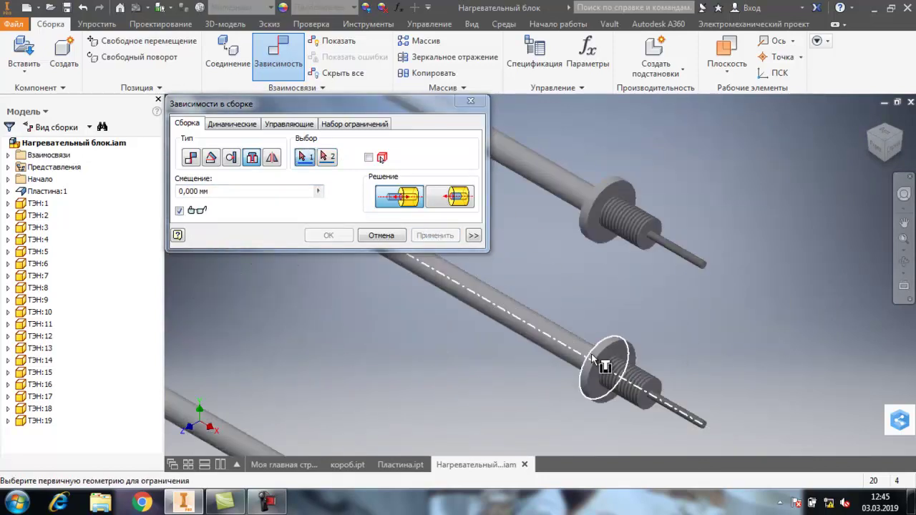
pyautogui.click(605, 367)
pyautogui.scroll(-5, 556, 337)
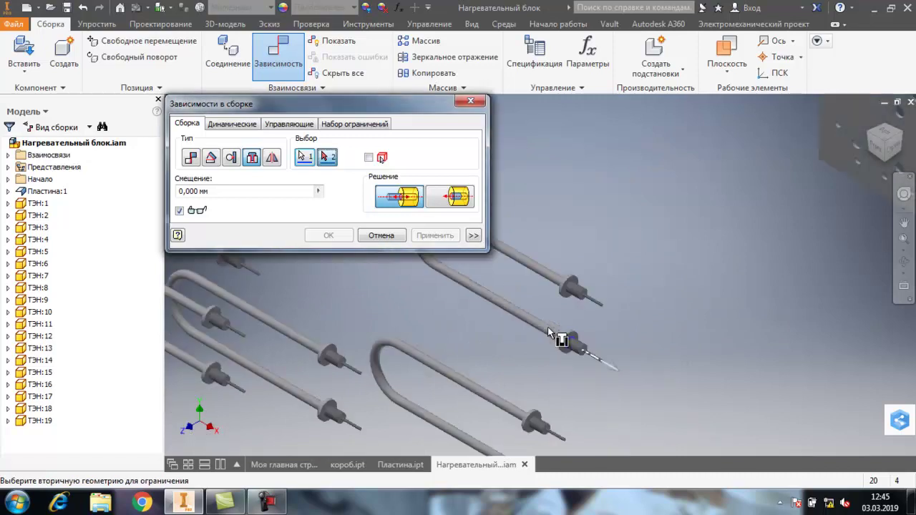
pyautogui.scroll(3, 726, 258)
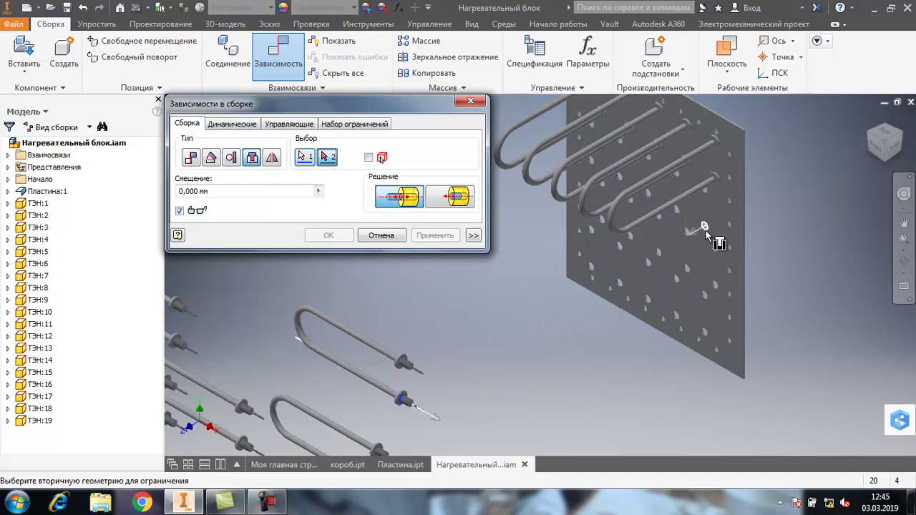
pyautogui.click(706, 231)
pyautogui.click(435, 235)
# - Apply an Insert constraint between the next free ТЭН's lower thread edge and the second large hole position in the plate's second row
pyautogui.scroll(-4, 650, 290)
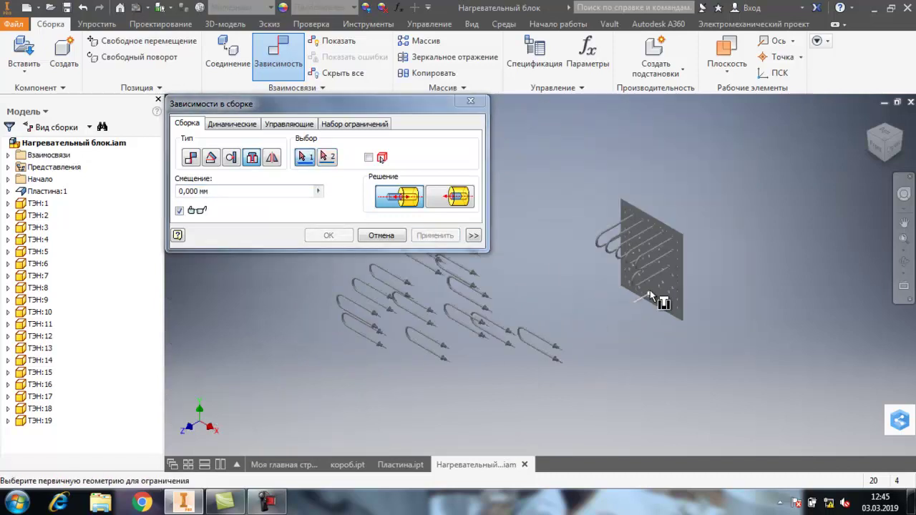
pyautogui.scroll(4, 550, 361)
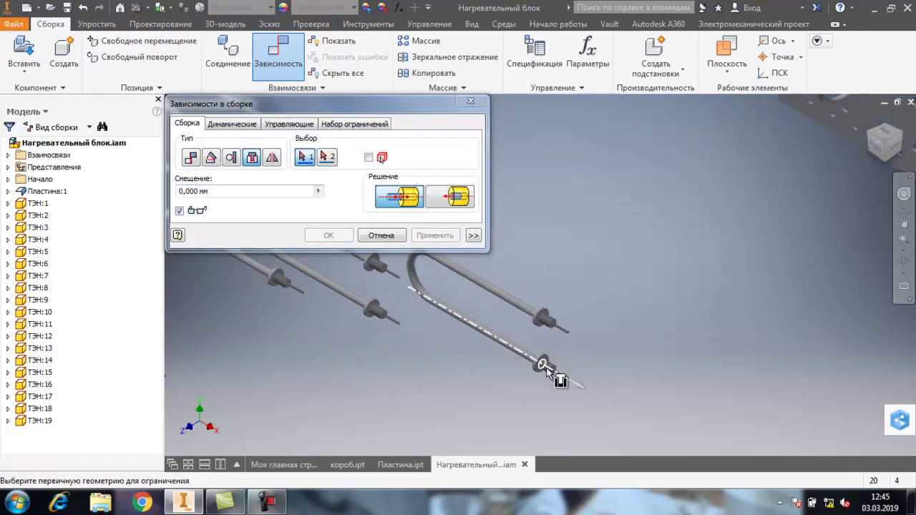
pyautogui.scroll(3, 542, 369)
pyautogui.scroll(3, 573, 366)
pyautogui.scroll(-3, 616, 373)
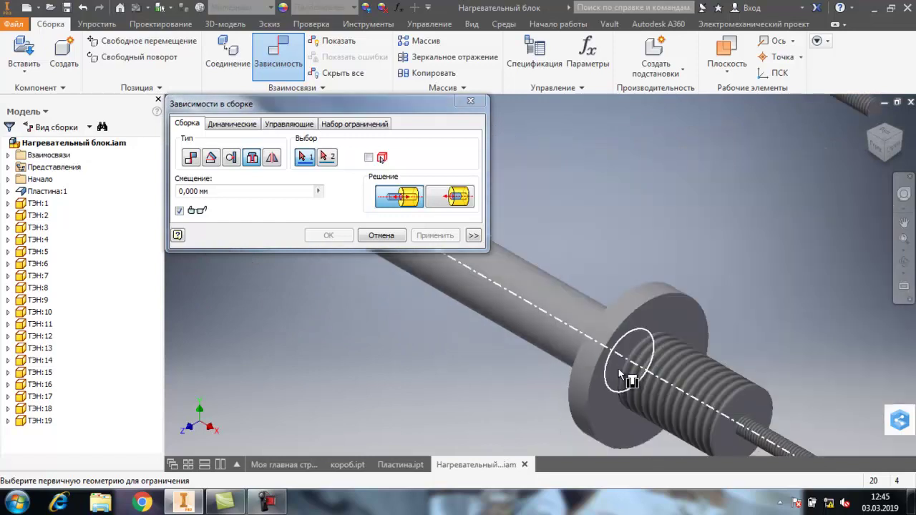
pyautogui.click(625, 369)
pyautogui.scroll(-4, 666, 354)
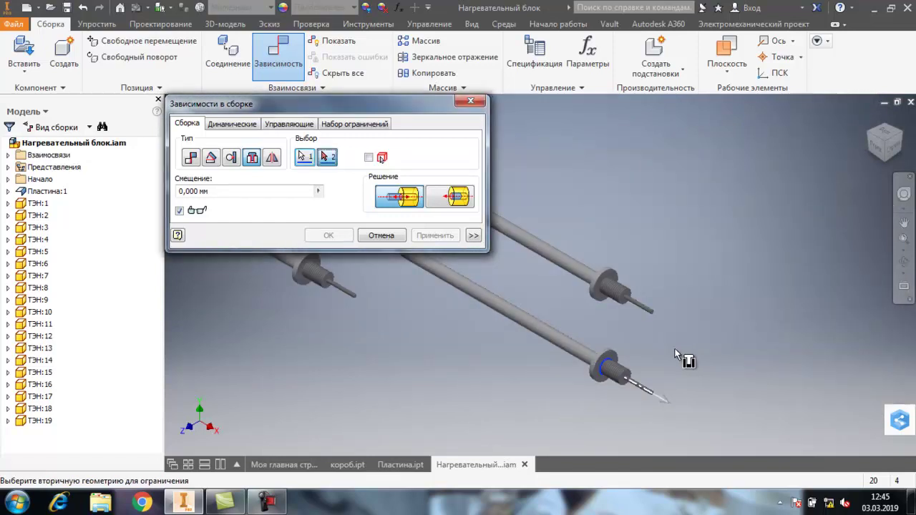
pyautogui.scroll(-3, 676, 349)
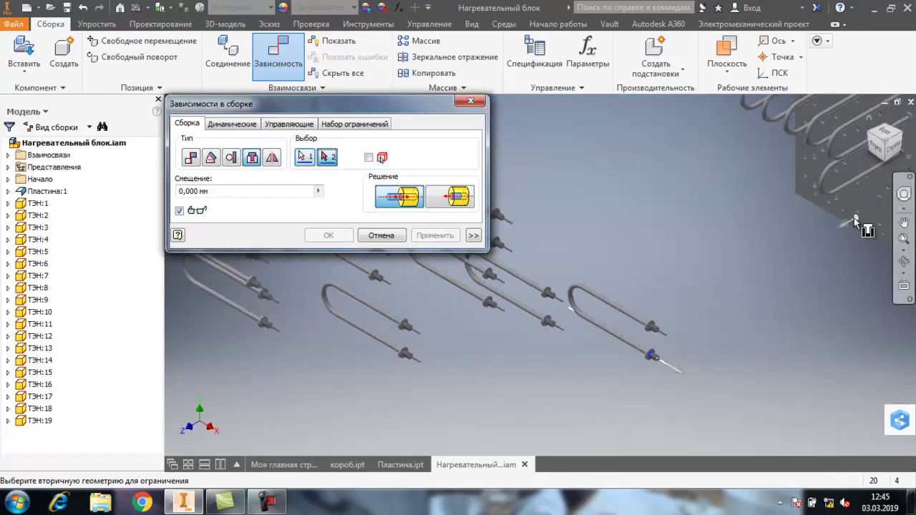
pyautogui.click(870, 158)
pyautogui.scroll(4, 585, 275)
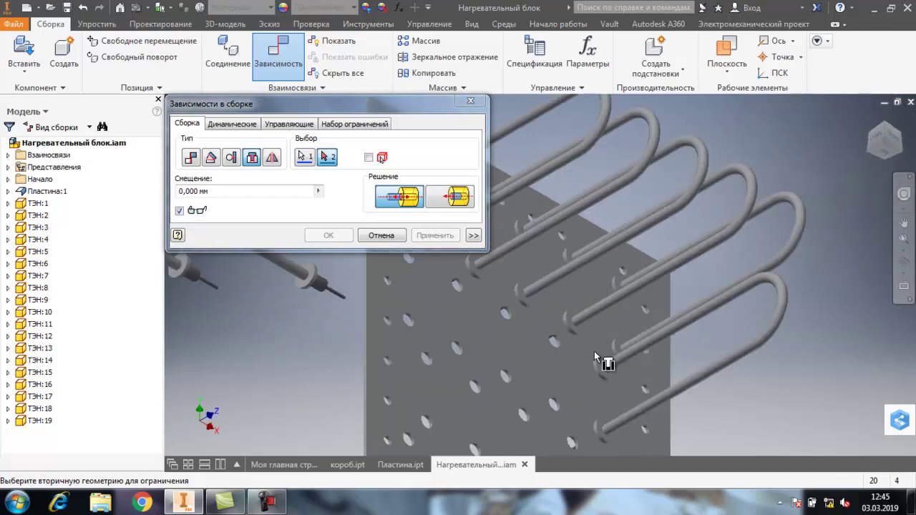
pyautogui.click(560, 410)
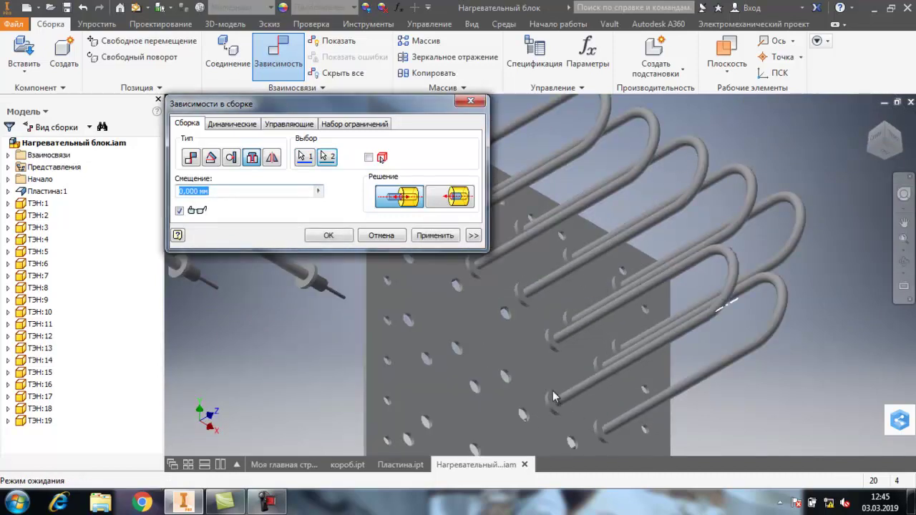
pyautogui.click(433, 236)
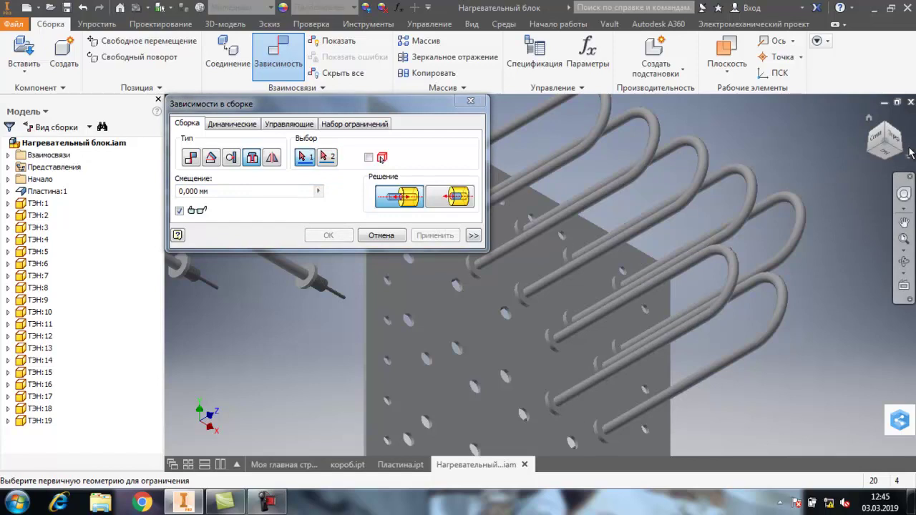
# - Apply an Insert constraint between another ТЭН's lower thread edge at the flange and the third large hole position in the second row
pyautogui.click(902, 140)
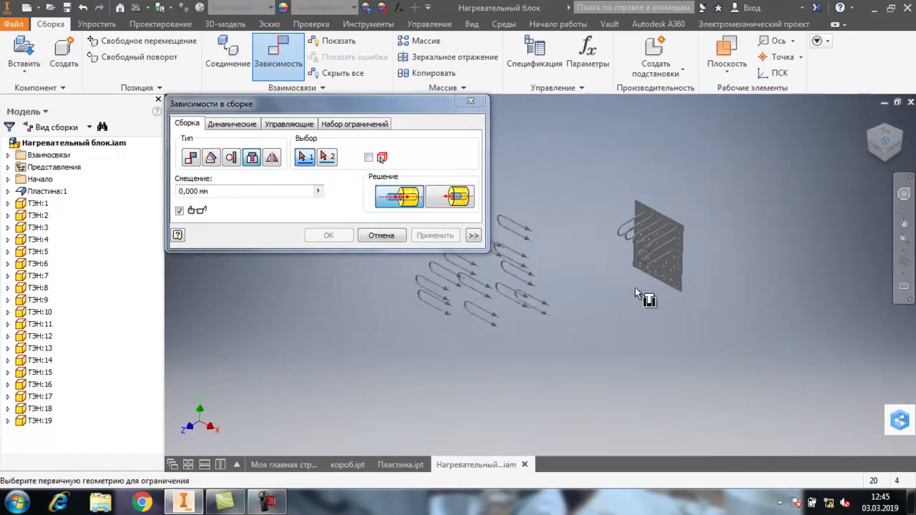
pyautogui.scroll(5, 538, 274)
pyautogui.scroll(5, 537, 281)
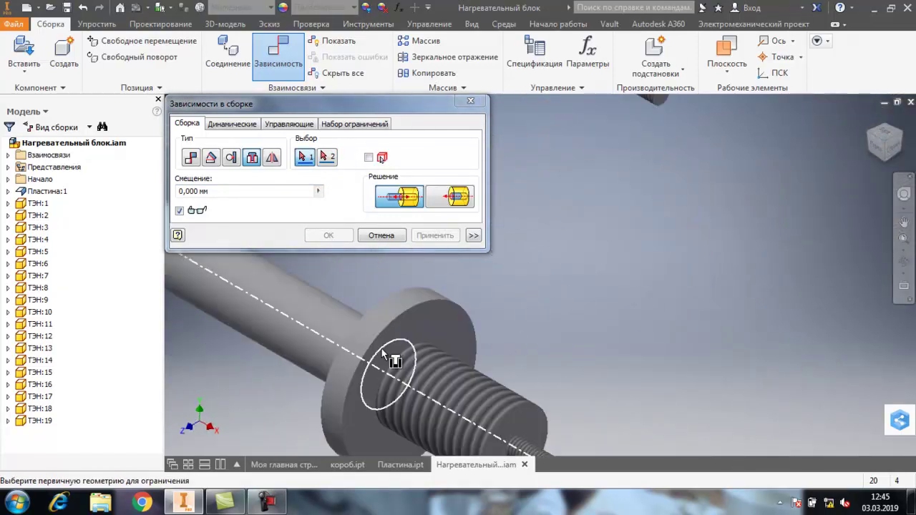
pyautogui.click(409, 356)
pyautogui.scroll(-10, 495, 319)
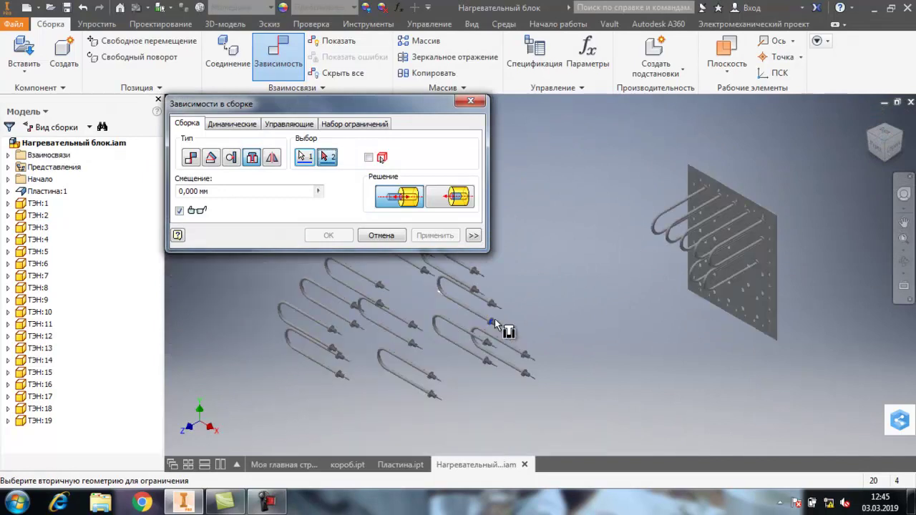
pyautogui.scroll(3, 730, 262)
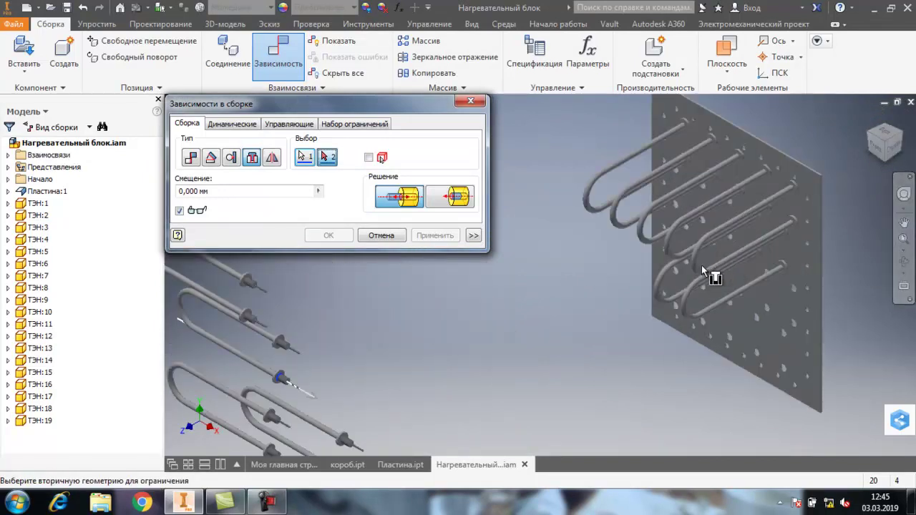
pyautogui.click(870, 151)
pyautogui.scroll(5, 609, 257)
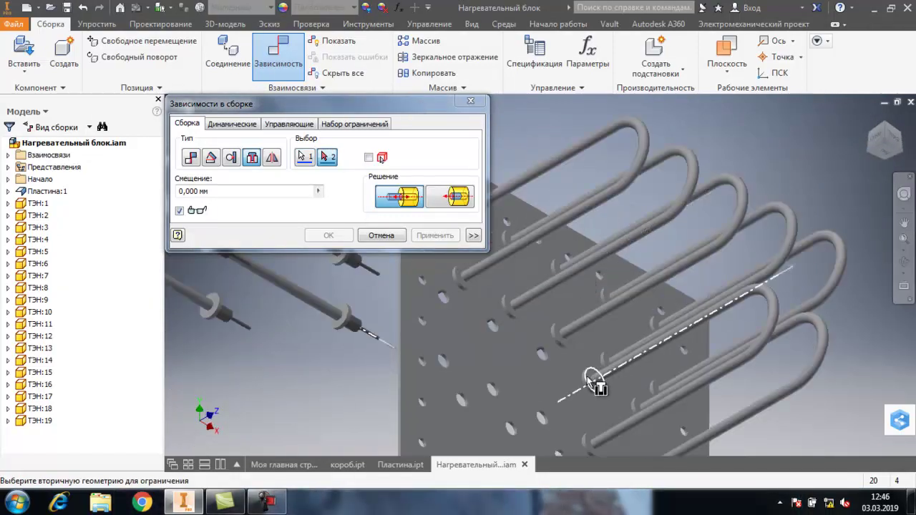
pyautogui.click(545, 362)
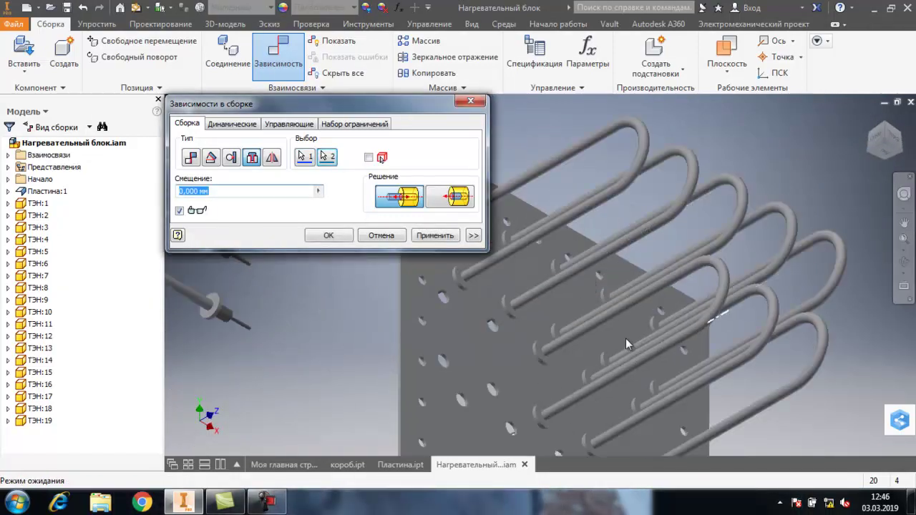
pyautogui.click(445, 241)
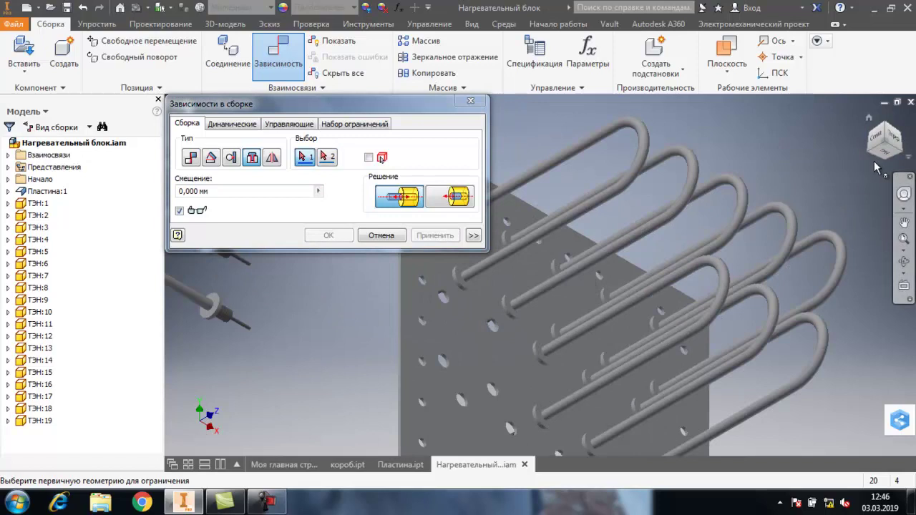
# - Apply an Insert constraint between a free ТЭН's lower thread edge at the flange and the fourth large hole position in the second row
pyautogui.click(889, 143)
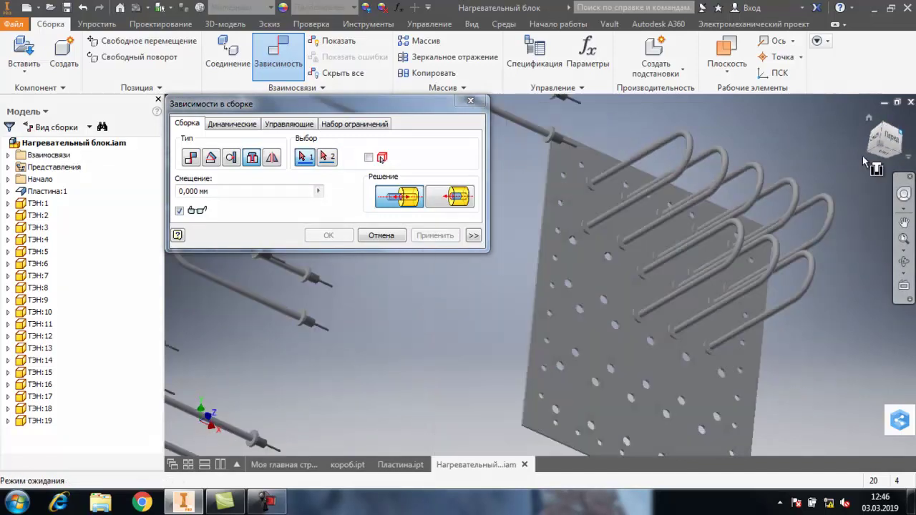
pyautogui.scroll(5, 509, 259)
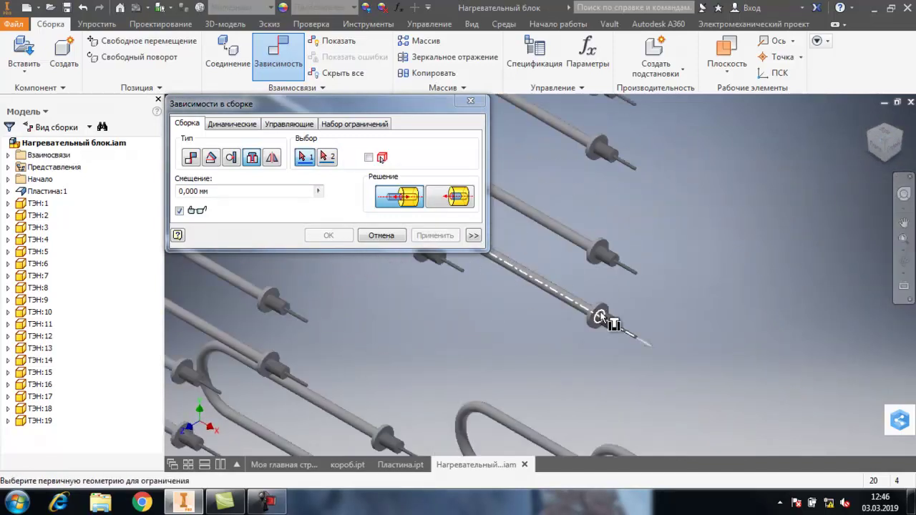
pyautogui.click(598, 317)
pyautogui.scroll(-5, 704, 319)
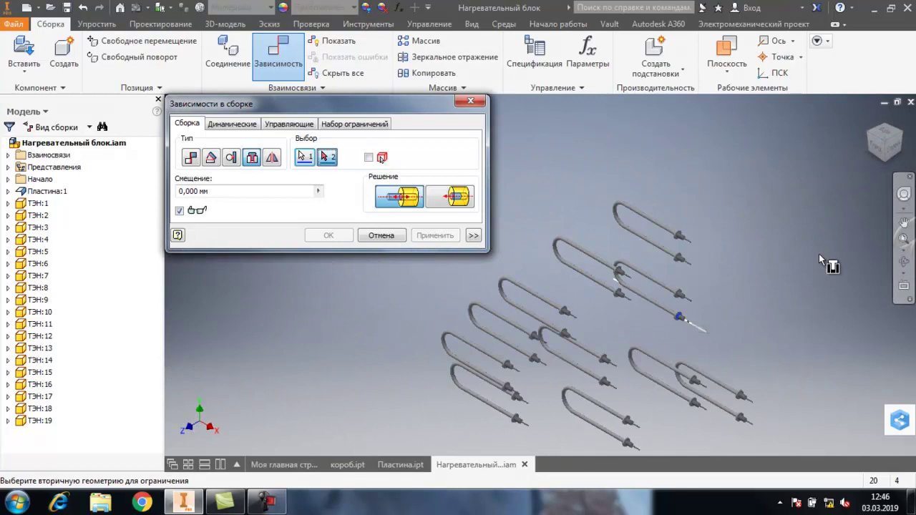
pyautogui.click(870, 150)
pyautogui.scroll(5, 584, 311)
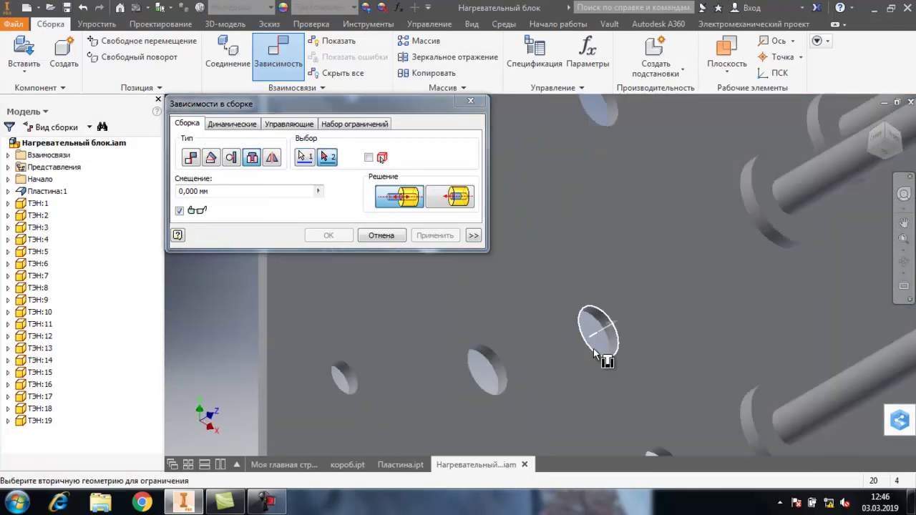
pyautogui.click(617, 350)
pyautogui.scroll(-5, 618, 350)
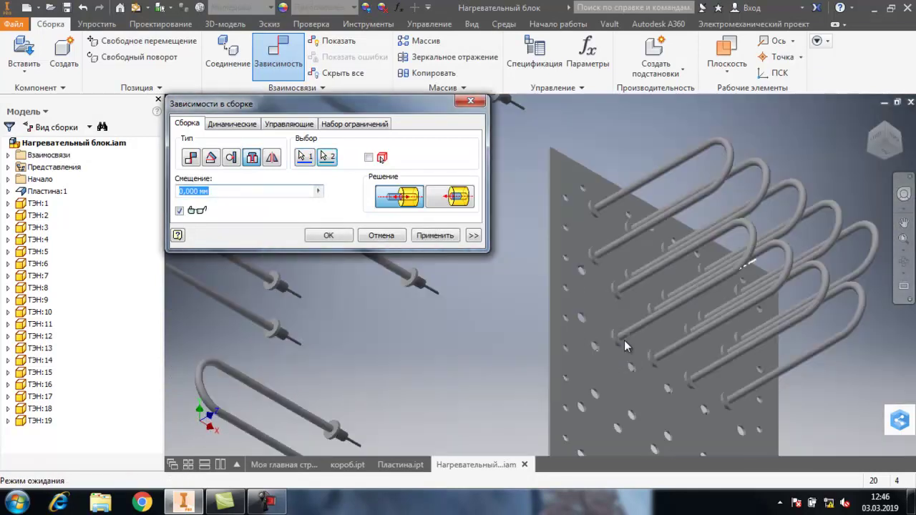
pyautogui.click(443, 239)
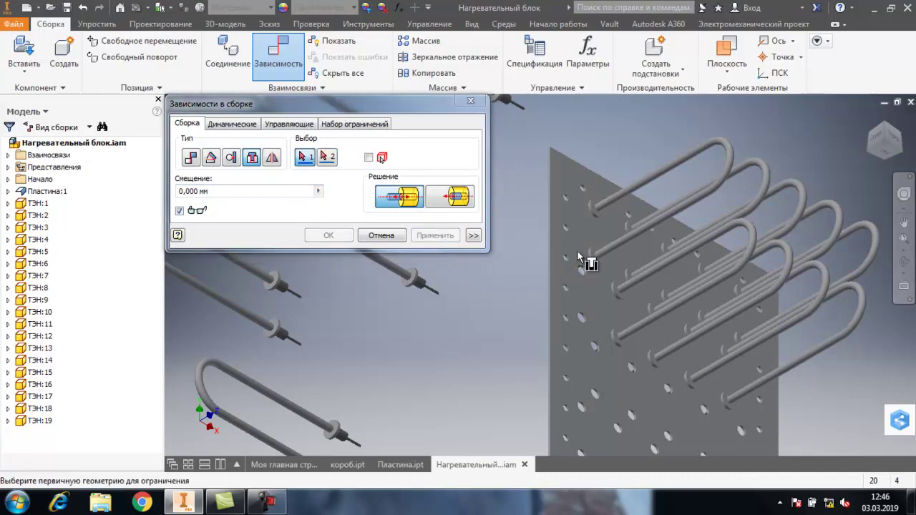
# - Fit the next free ТЭН into the fifth large hole position of the second row with an Insert constraint on its lower thread edge
pyautogui.click(906, 139)
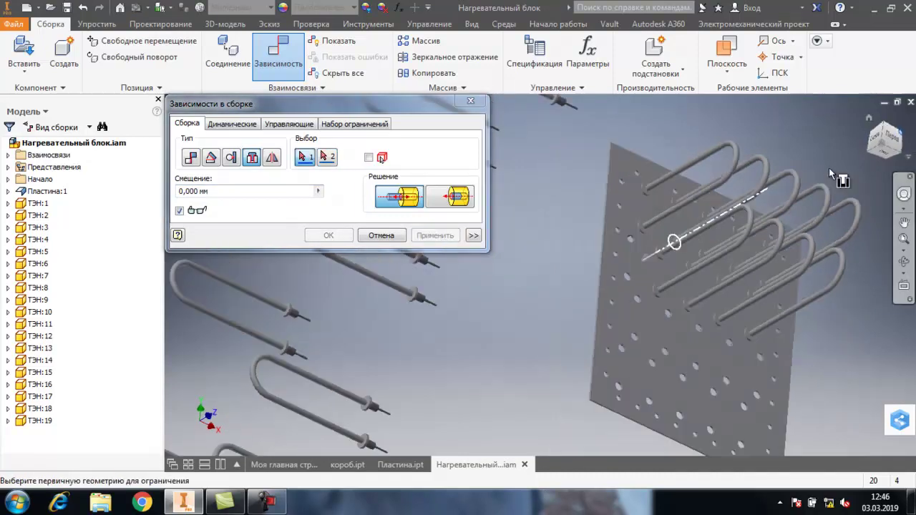
pyautogui.scroll(5, 505, 300)
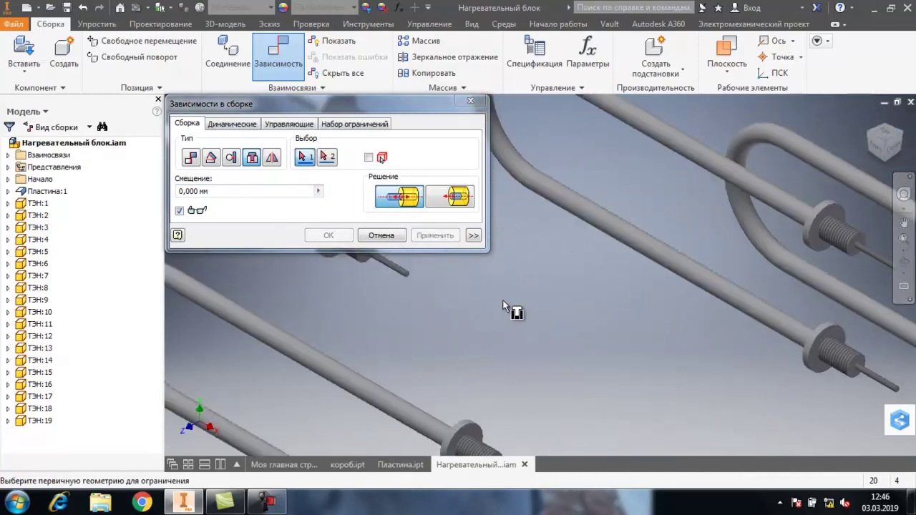
pyautogui.click(829, 356)
pyautogui.scroll(-5, 780, 328)
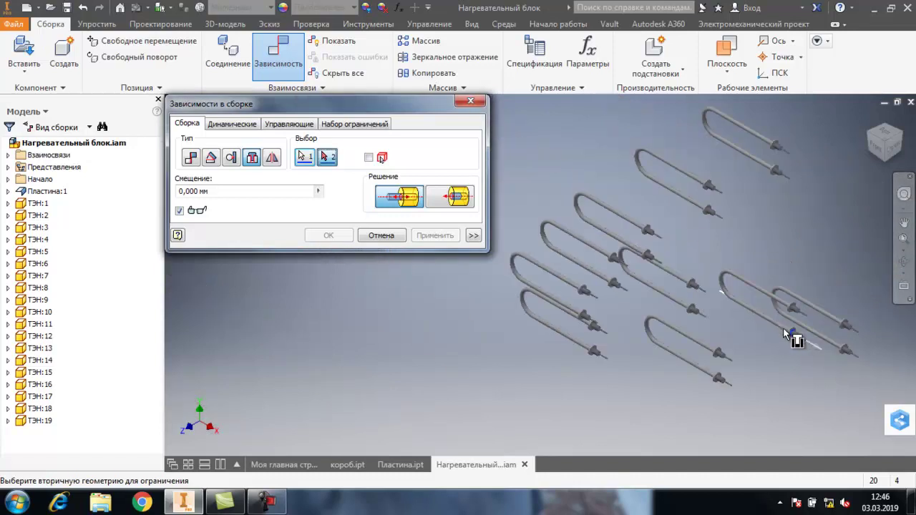
pyautogui.click(868, 153)
pyautogui.scroll(5, 558, 292)
pyautogui.scroll(2, 558, 292)
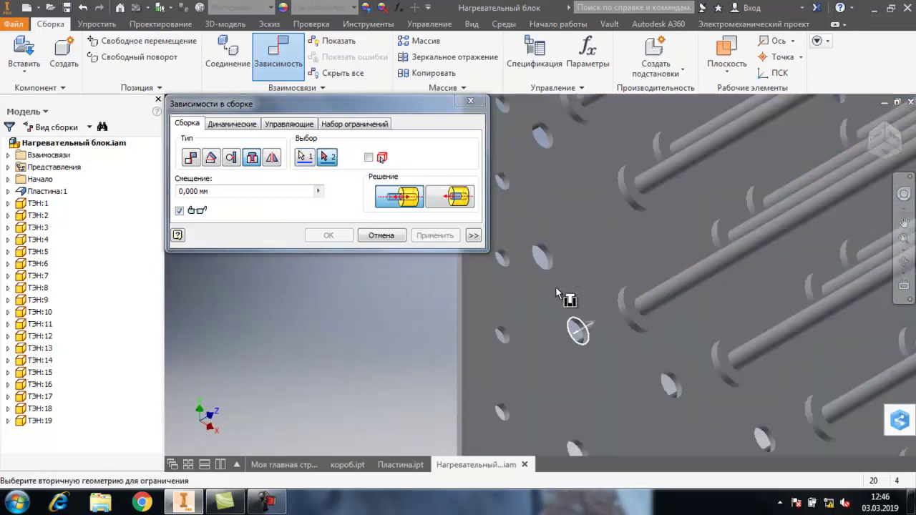
pyautogui.click(545, 269)
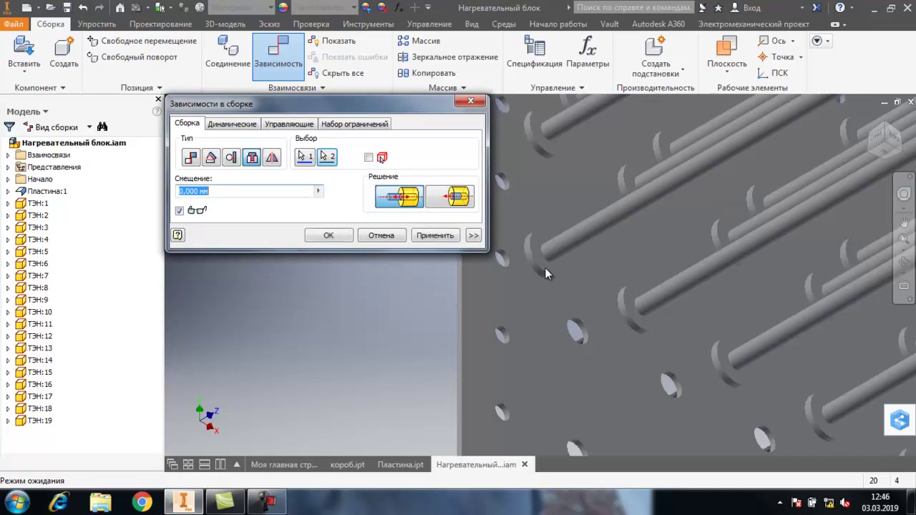
pyautogui.click(447, 236)
# - Apply an Insert constraint between another ТЭН's lower thread edge and the large hole at the starting end of the third row
pyautogui.scroll(-4, 547, 230)
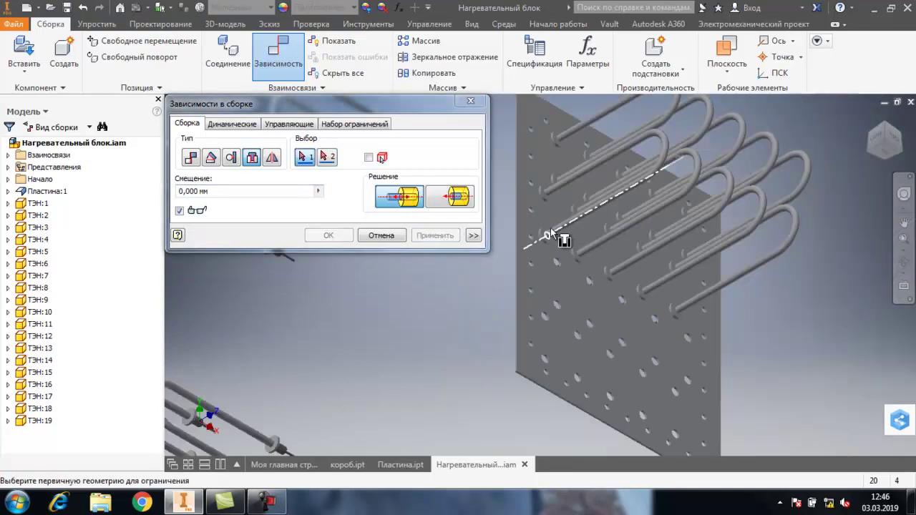
pyautogui.scroll(-3, 773, 319)
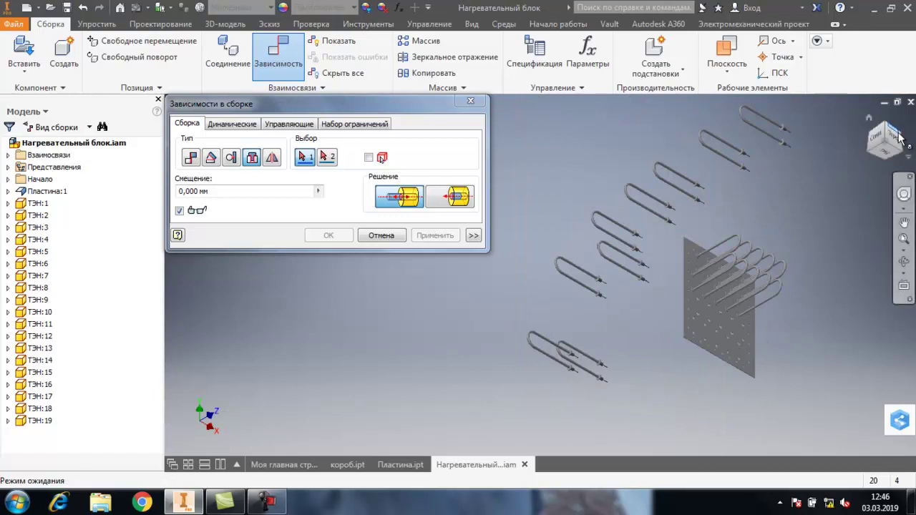
pyautogui.scroll(6, 551, 315)
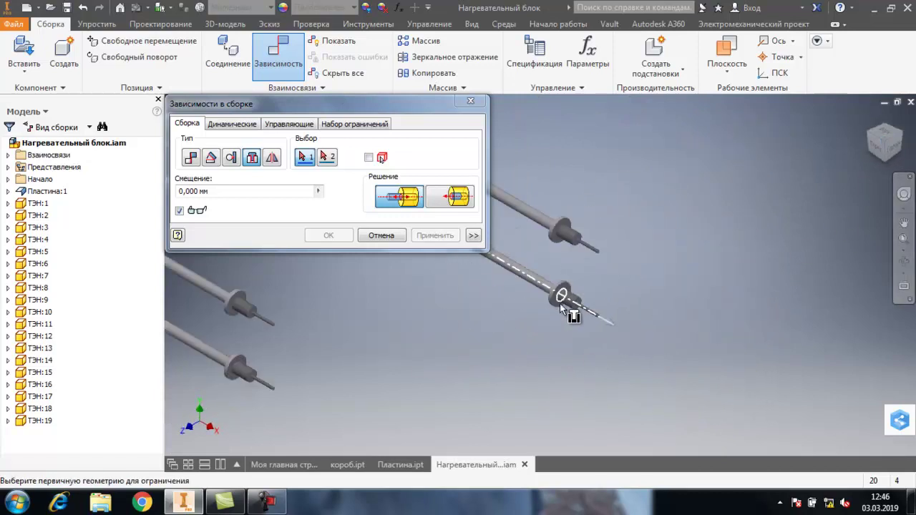
pyautogui.click(550, 285)
pyautogui.scroll(-5, 682, 297)
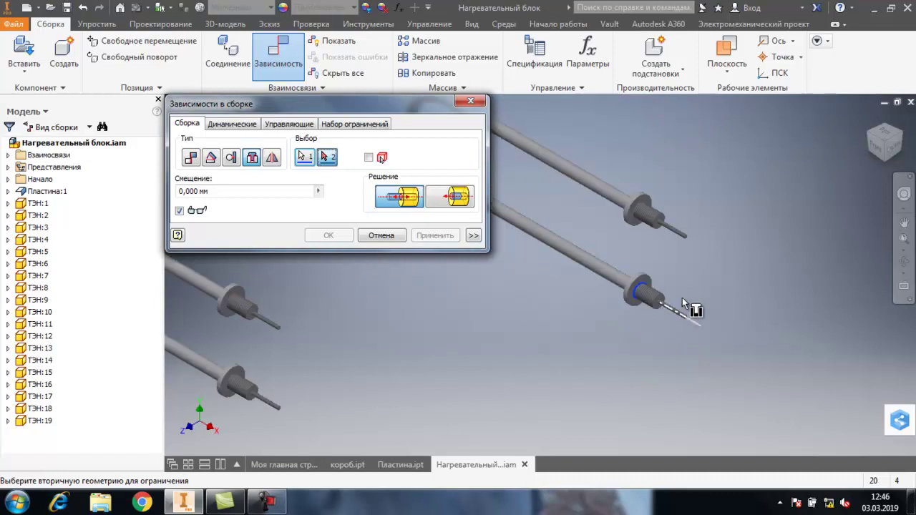
pyautogui.scroll(5, 794, 257)
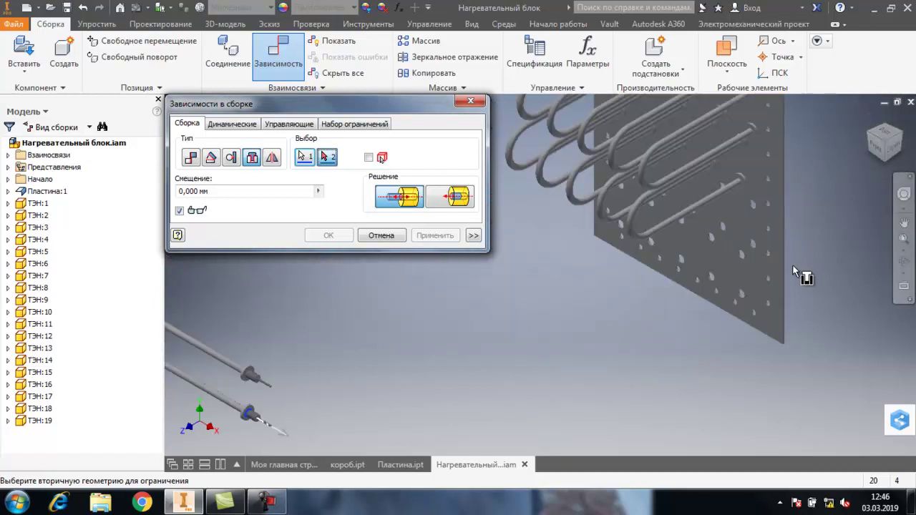
pyautogui.click(758, 244)
pyautogui.click(435, 236)
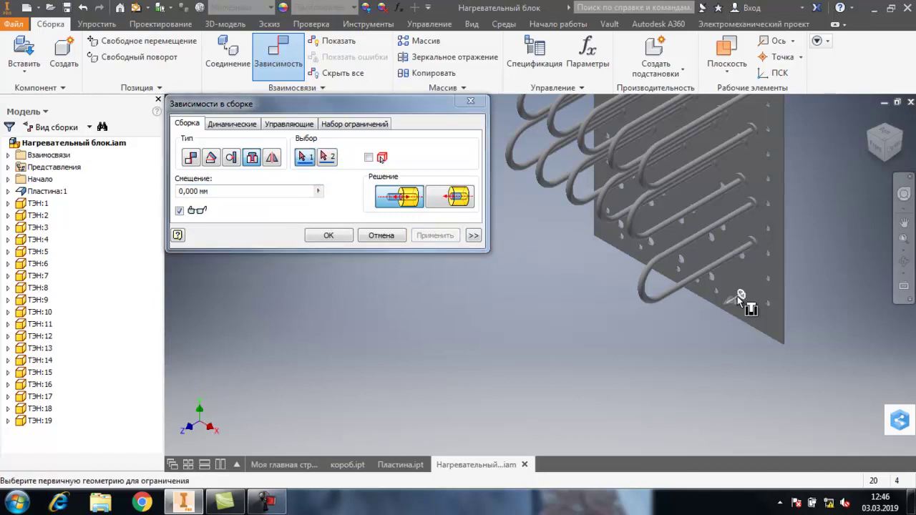
# - Fit a free ТЭН into the second large hole position of the plate's third row with an Insert constraint on its lower thread edge
pyautogui.scroll(-5, 720, 301)
pyautogui.scroll(8, 487, 356)
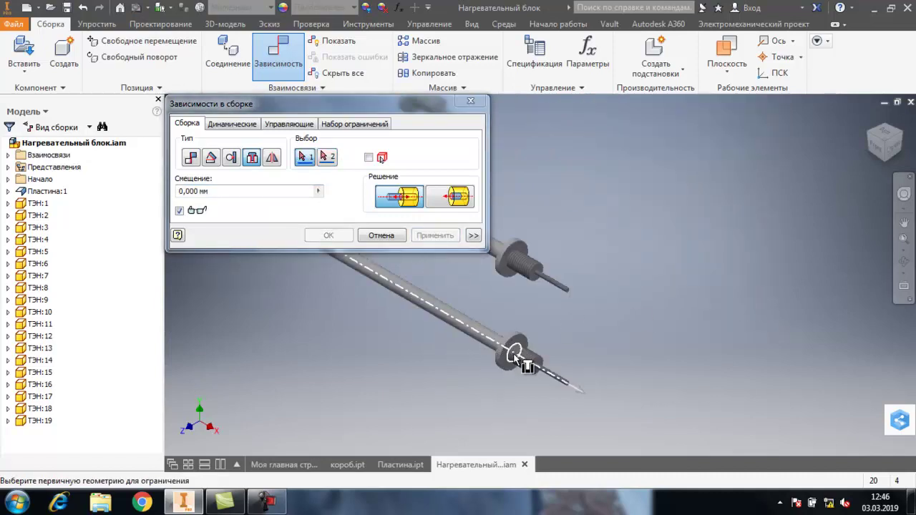
pyautogui.click(514, 354)
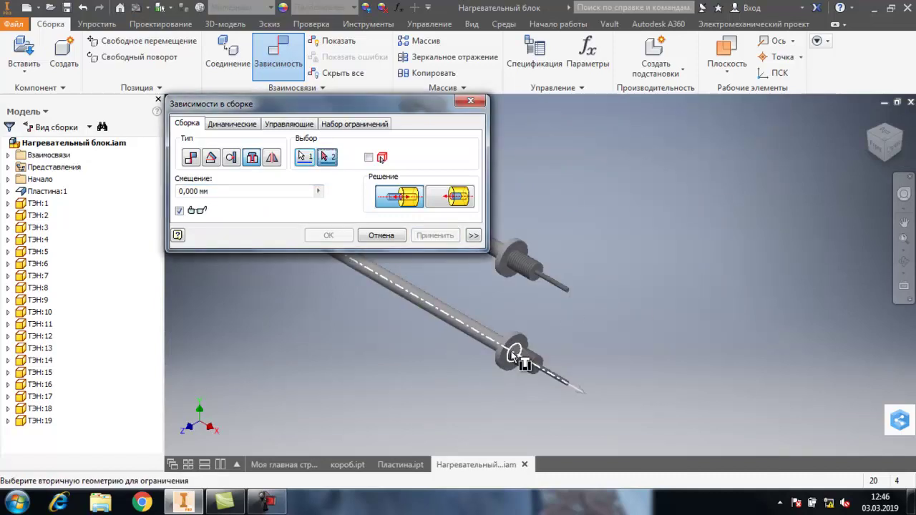
pyautogui.click(869, 149)
pyautogui.scroll(5, 587, 311)
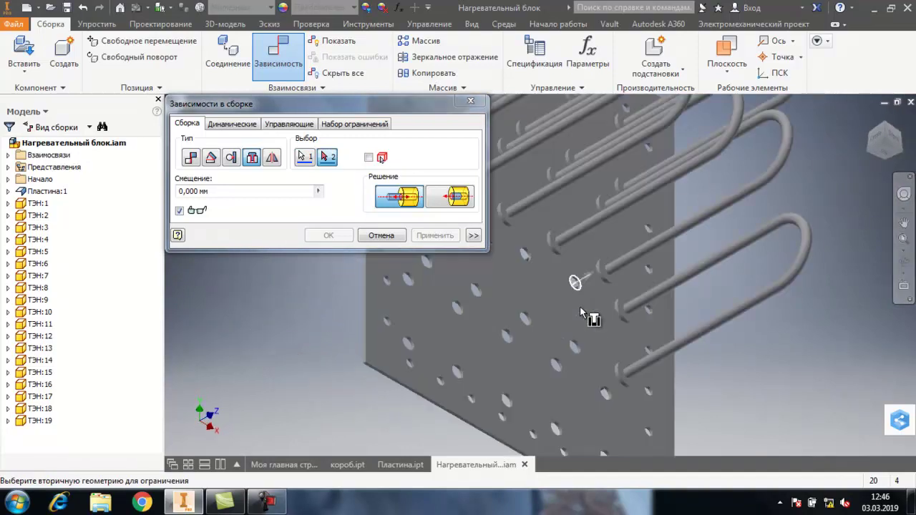
pyautogui.click(584, 358)
pyautogui.click(436, 235)
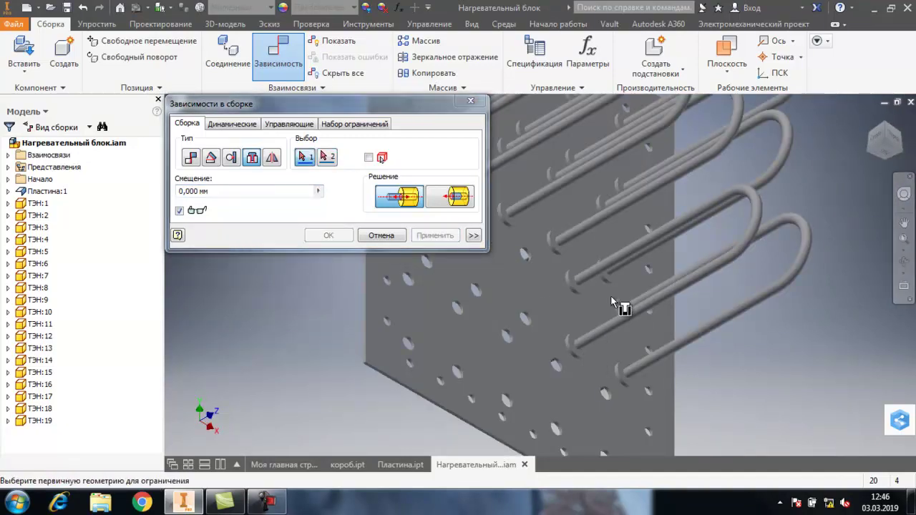
pyautogui.scroll(-5, 613, 295)
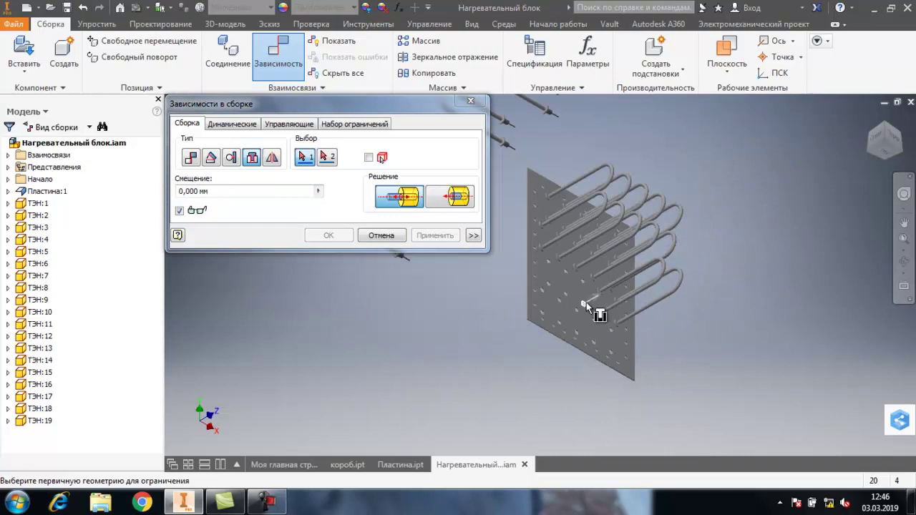
pyautogui.click(586, 302)
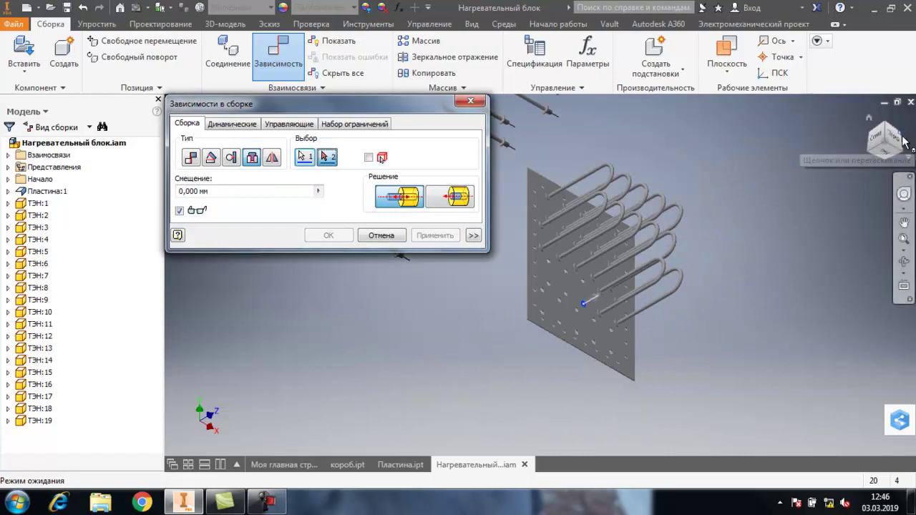
pyautogui.scroll(5, 501, 309)
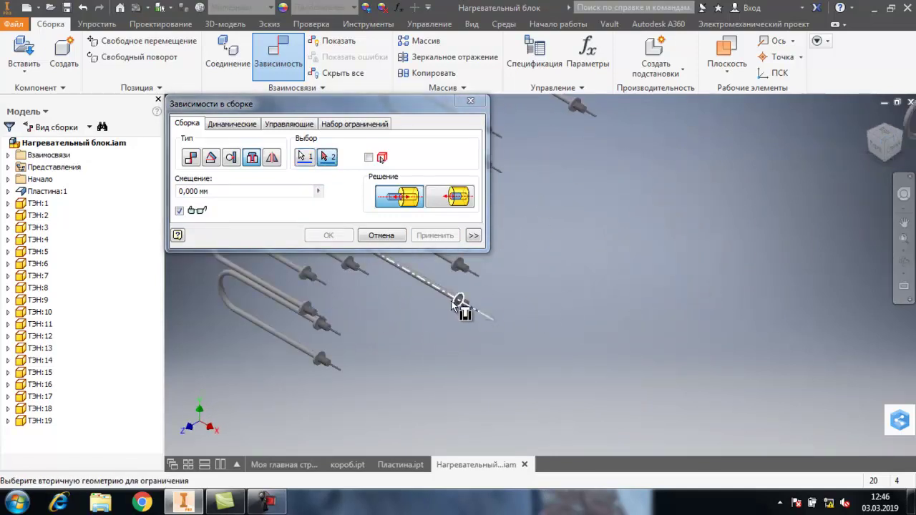
pyautogui.scroll(3, 458, 304)
pyautogui.click(474, 299)
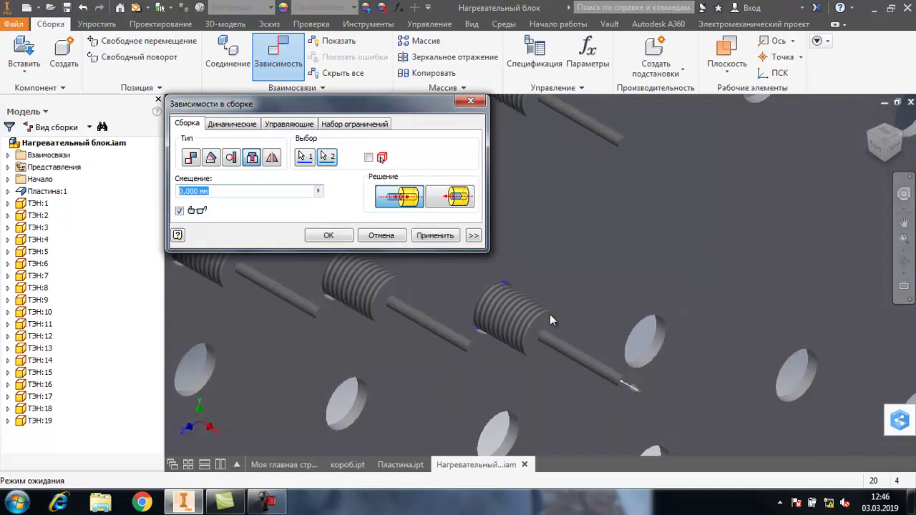
pyautogui.scroll(-10, 656, 320)
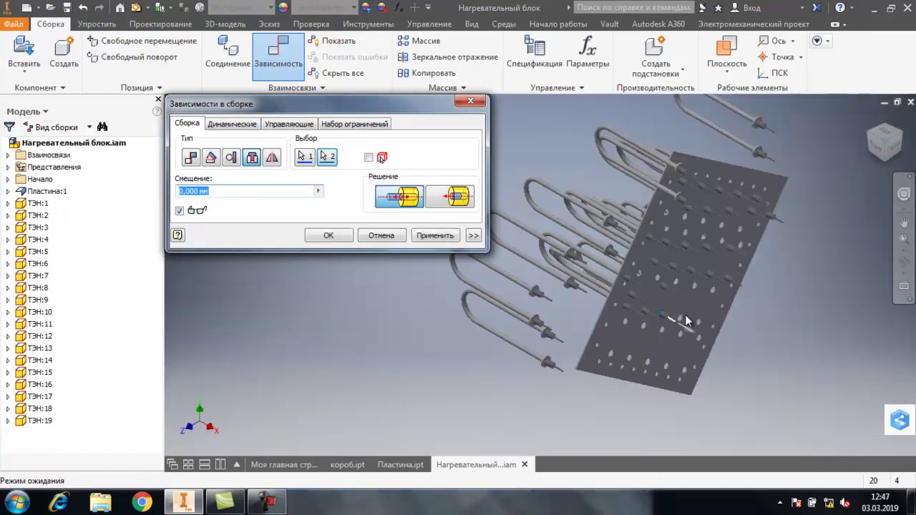
pyautogui.click(386, 238)
pyautogui.scroll(-5, 716, 297)
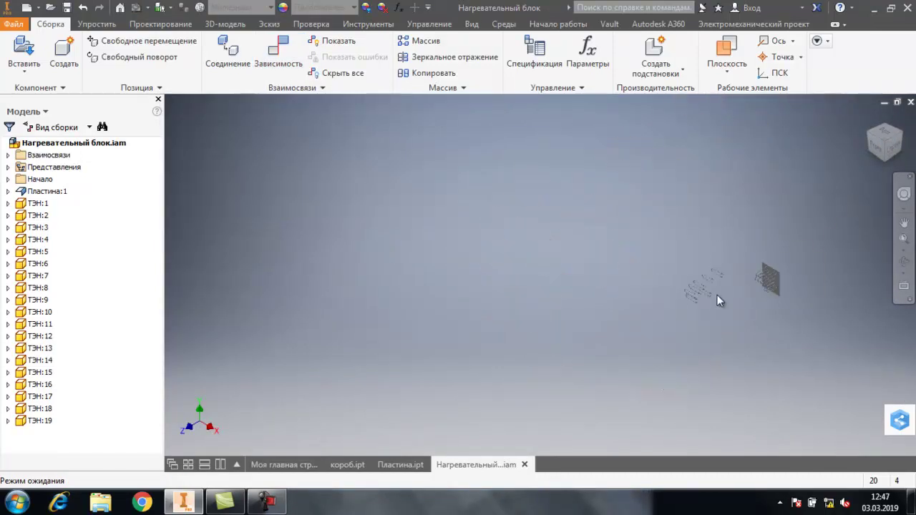
pyautogui.scroll(3, 668, 325)
pyautogui.scroll(5, 514, 338)
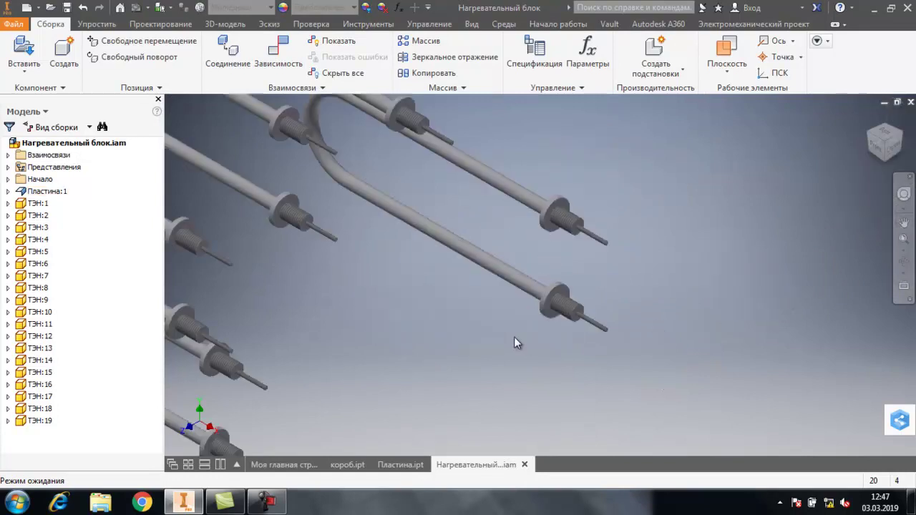
pyautogui.click(278, 54)
pyautogui.click(662, 193)
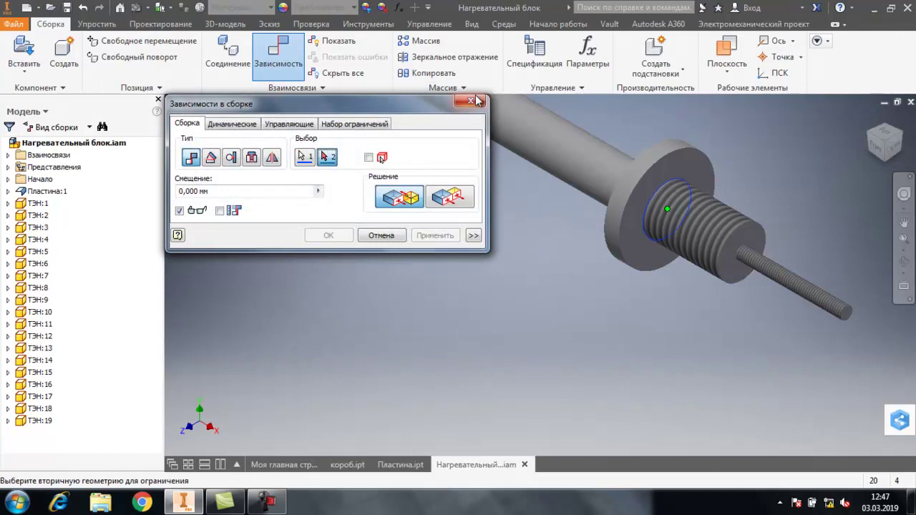
pyautogui.press('Escape')
# - Fit a free ТЭН into the third large hole position of the plate's third row with an Insert constraint on its lower thread edge
pyautogui.click(277, 53)
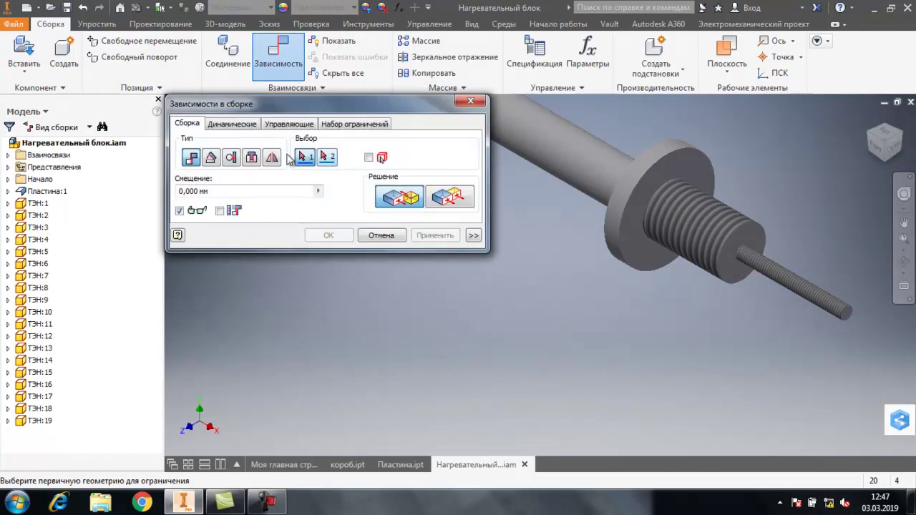
pyautogui.click(252, 156)
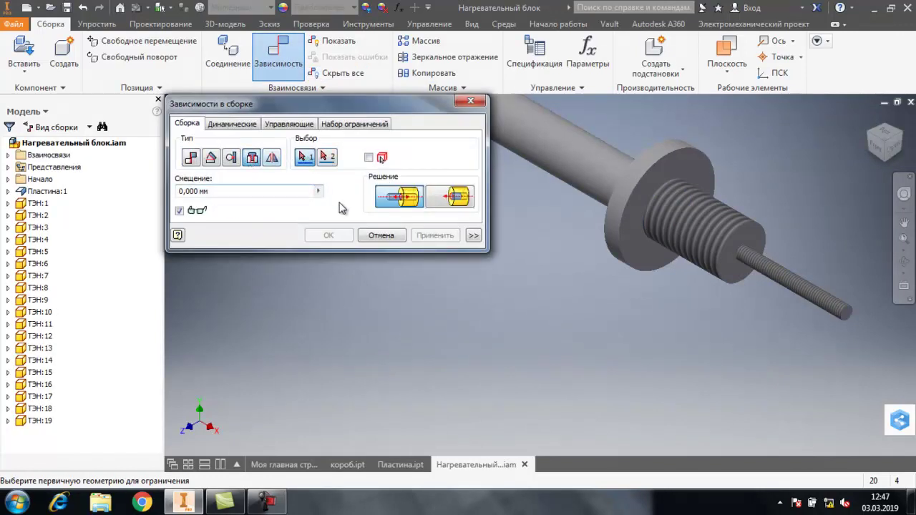
pyautogui.click(660, 215)
pyautogui.scroll(-5, 725, 287)
pyautogui.scroll(-5, 691, 302)
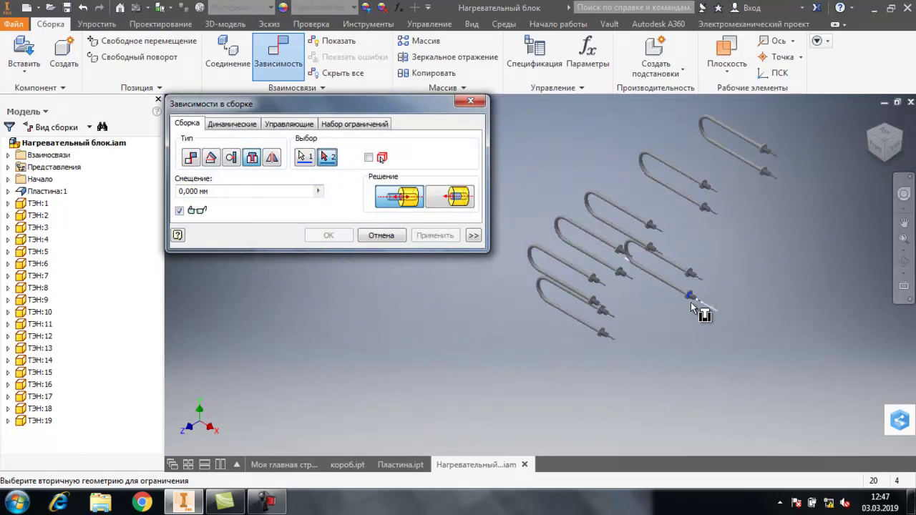
pyautogui.scroll(-3, 505, 231)
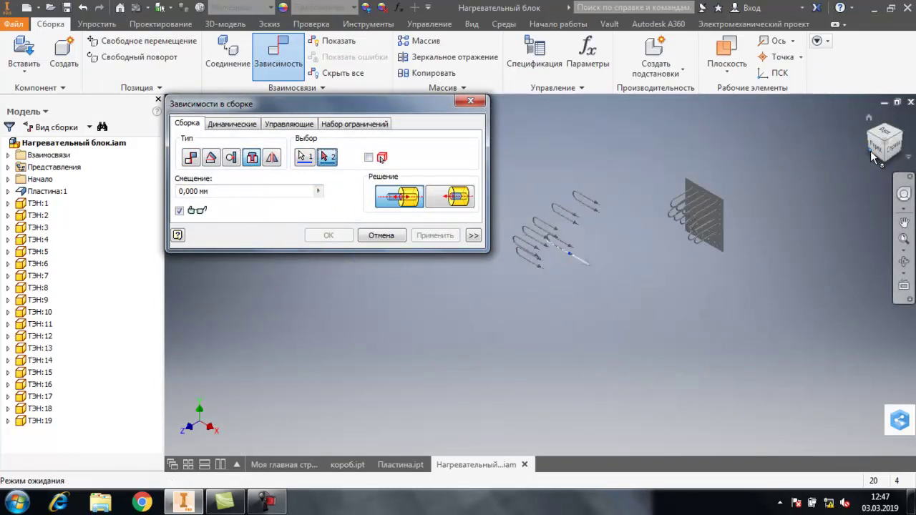
pyautogui.scroll(3, 630, 273)
pyautogui.scroll(5, 593, 321)
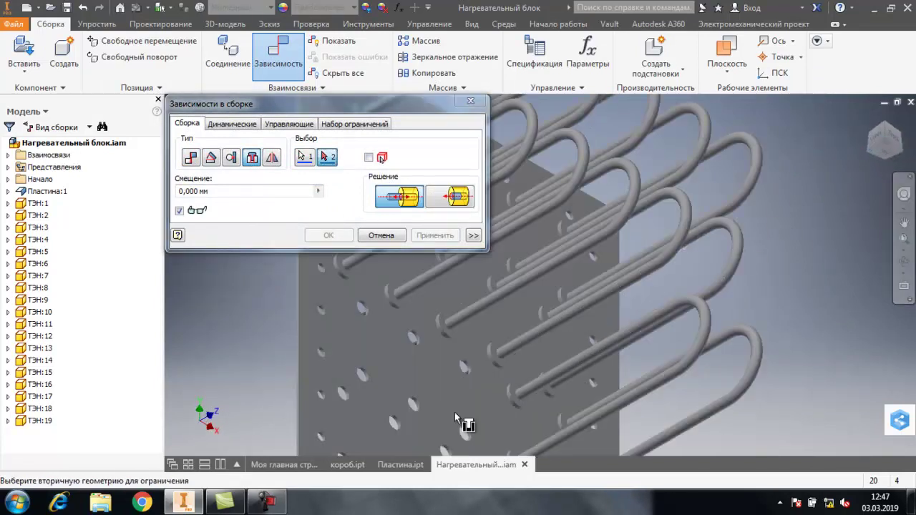
pyautogui.click(466, 435)
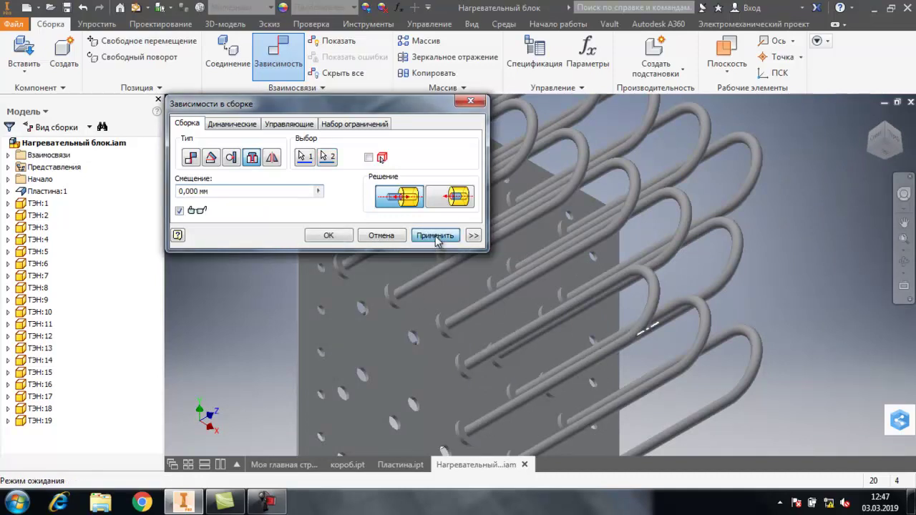
pyautogui.click(435, 236)
# - Apply an Insert constraint between the next free ТЭН's lower thread edge and the fourth large hole position in the third row
pyautogui.scroll(-6, 835, 239)
pyautogui.click(901, 138)
pyautogui.scroll(6, 463, 325)
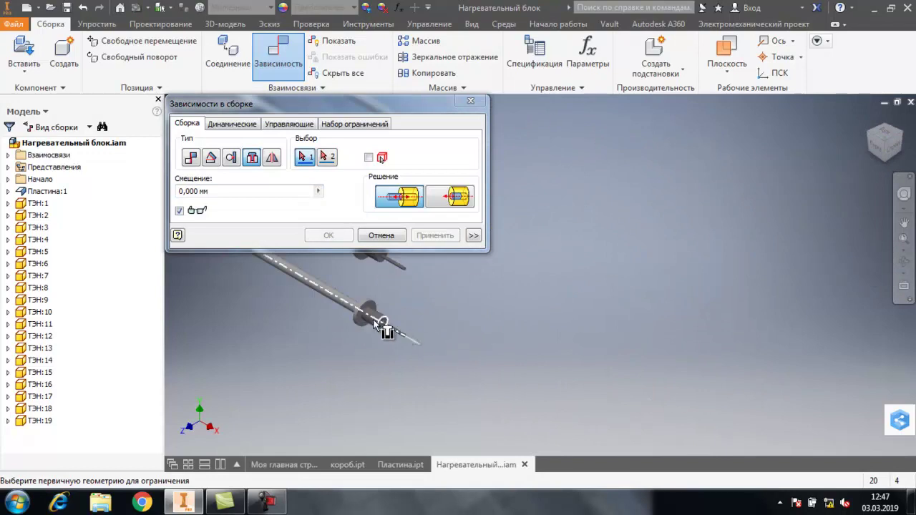
pyautogui.click(382, 323)
pyautogui.scroll(-6, 424, 333)
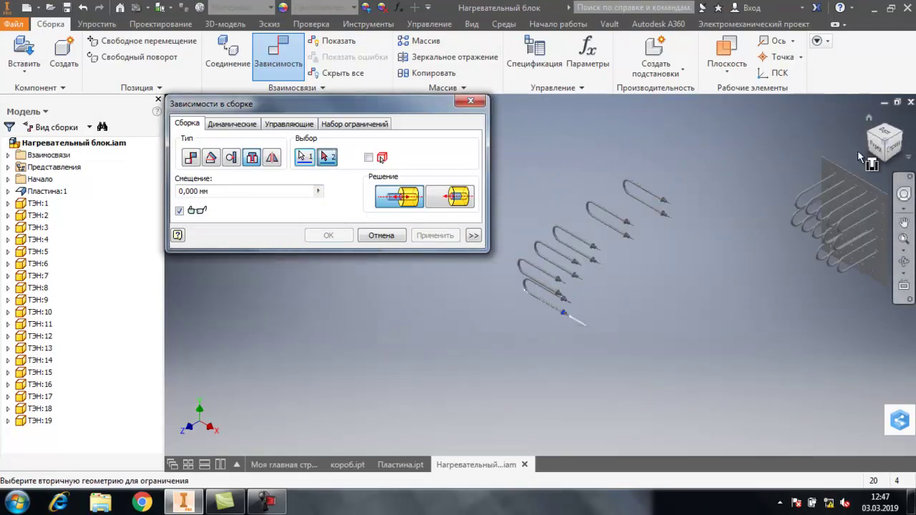
pyautogui.scroll(6, 635, 308)
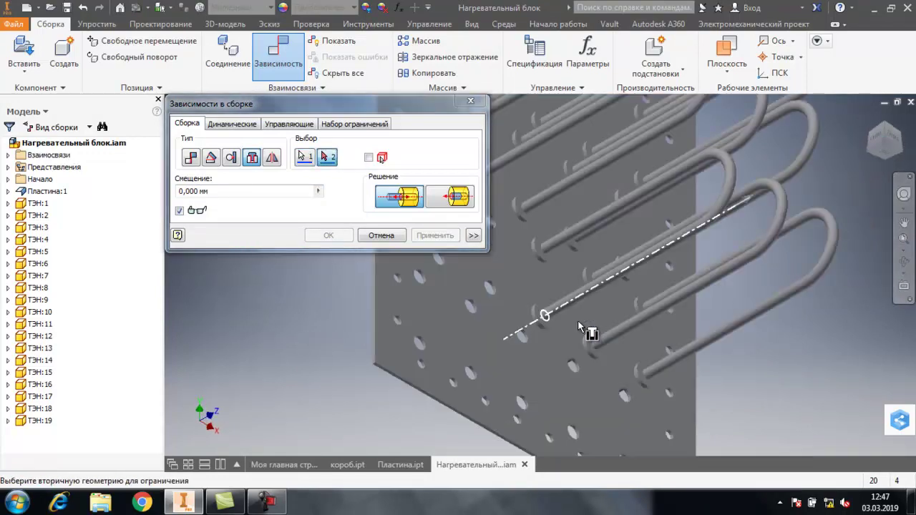
pyautogui.click(492, 295)
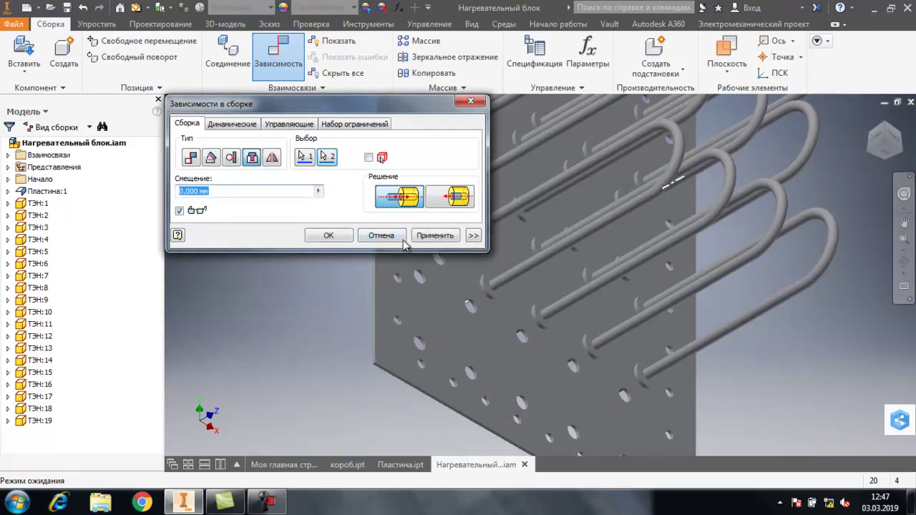
pyautogui.click(434, 236)
# - Complete the third row by fitting a free ТЭН into its fifth large hole position with an Insert constraint on the lower thread edge
pyautogui.scroll(-5, 604, 310)
pyautogui.scroll(8, 452, 321)
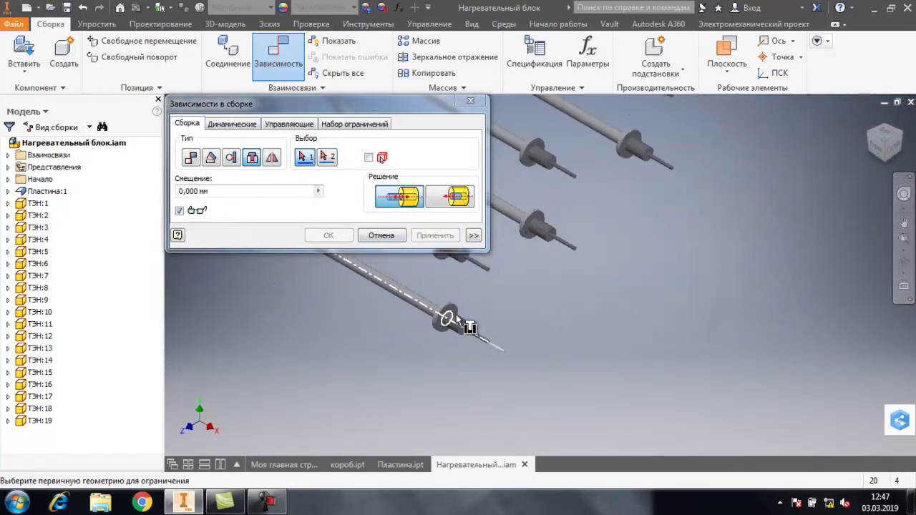
pyautogui.scroll(3, 452, 318)
pyautogui.click(382, 315)
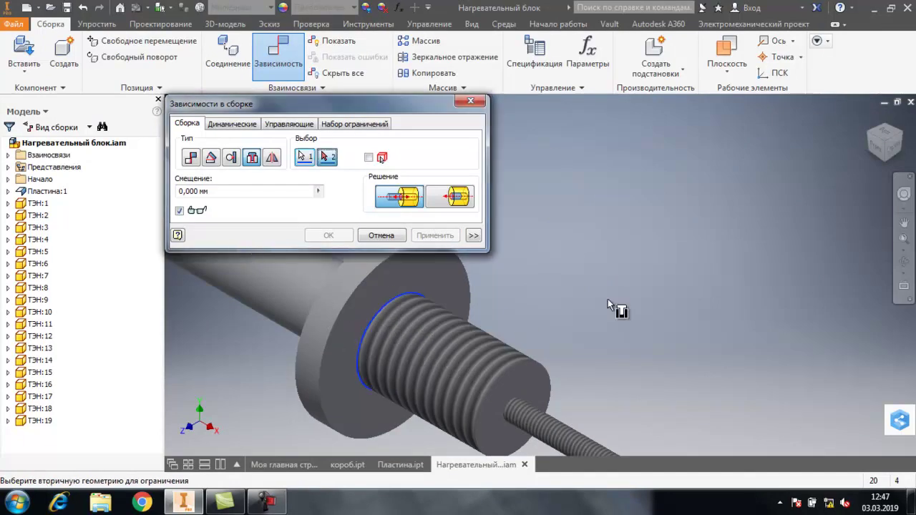
pyautogui.scroll(-5, 509, 314)
pyautogui.scroll(-3, 623, 303)
pyautogui.scroll(6, 547, 334)
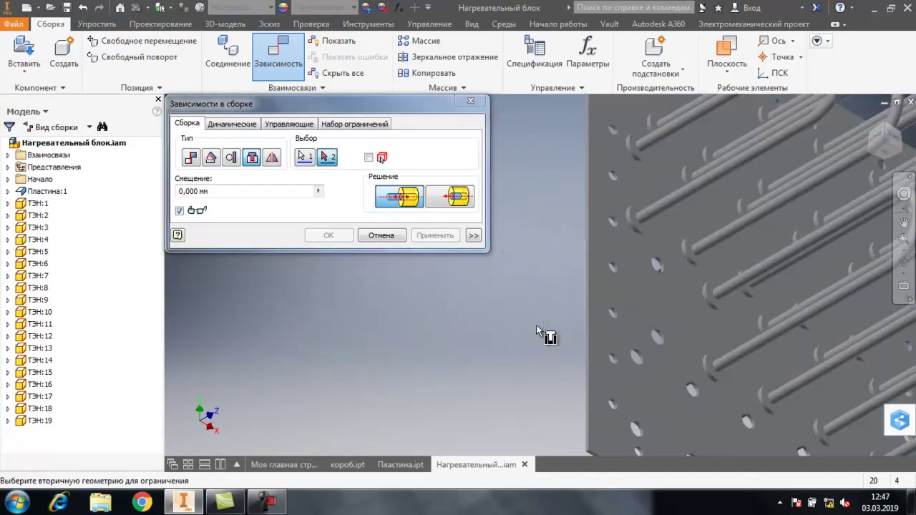
pyautogui.click(659, 345)
pyautogui.click(435, 236)
pyautogui.scroll(-4, 544, 265)
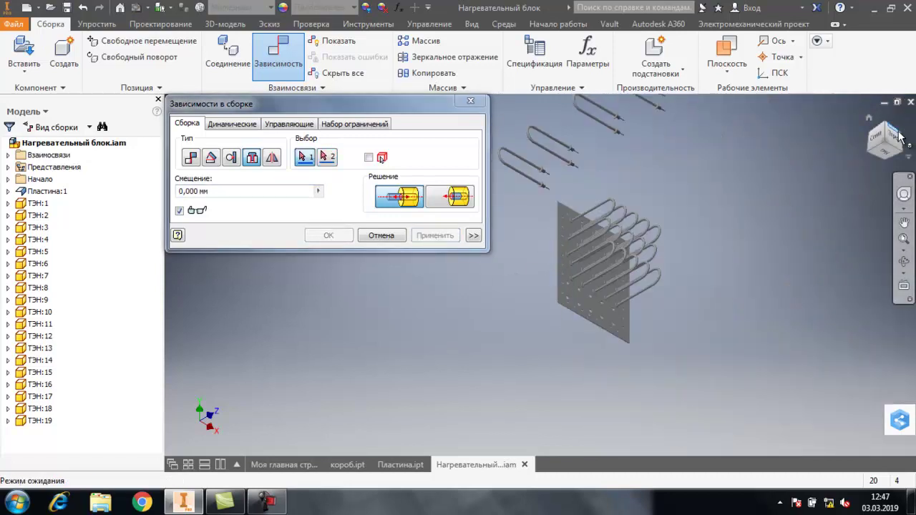
pyautogui.moveTo(875, 143); pyautogui.dragTo(851, 162)
pyautogui.scroll(5, 433, 303)
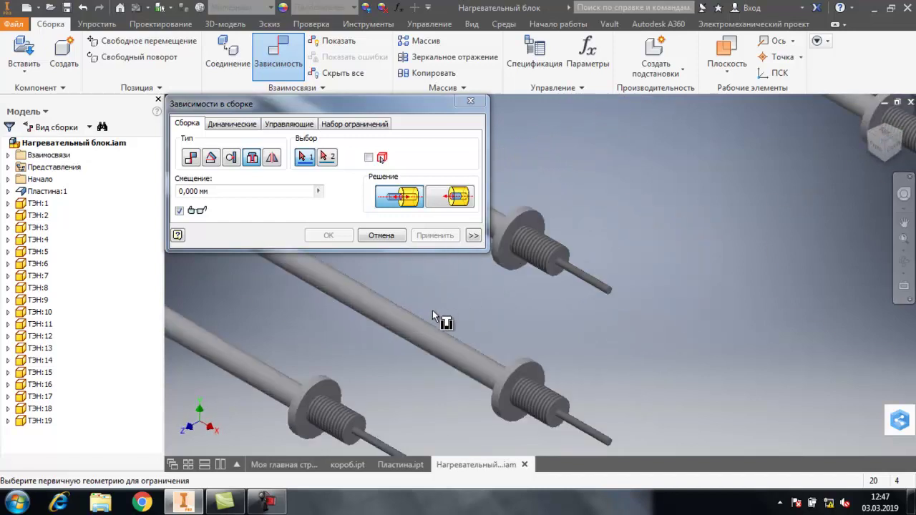
pyautogui.click(320, 413)
pyautogui.scroll(-6, 587, 314)
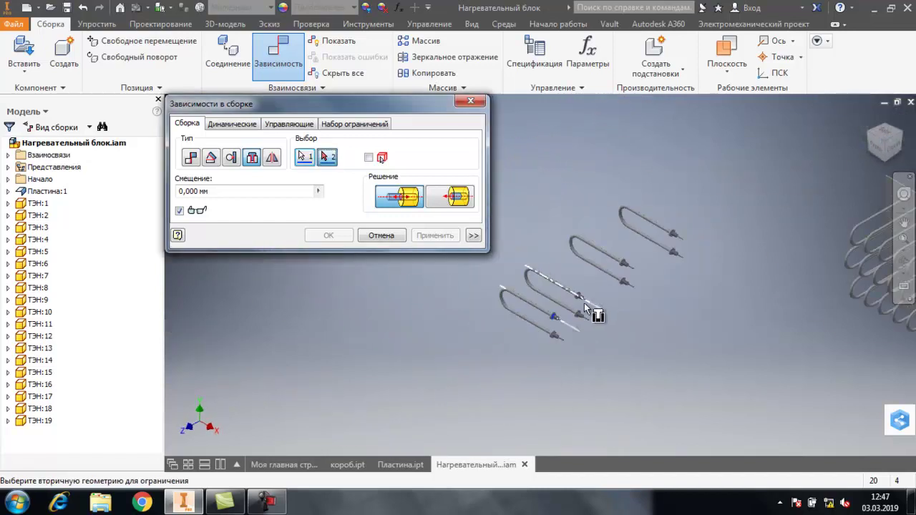
pyautogui.scroll(5, 838, 317)
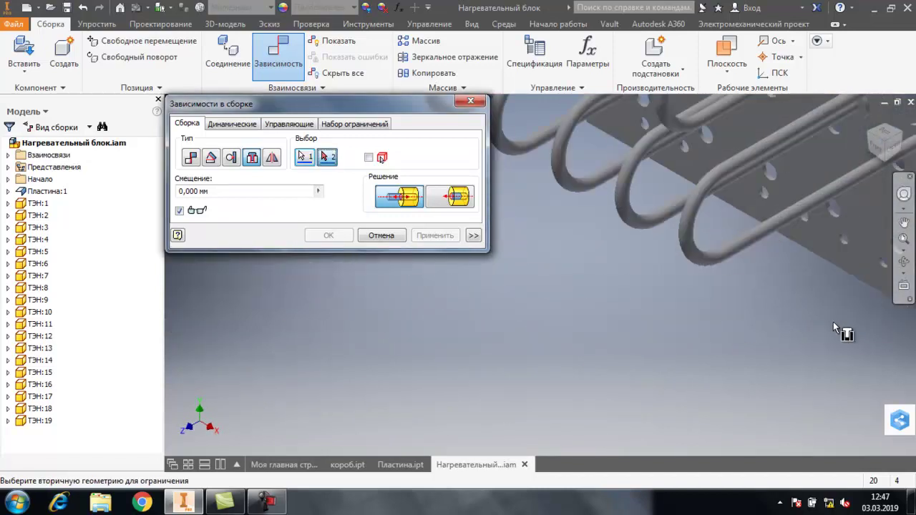
pyautogui.scroll(-1, 763, 299)
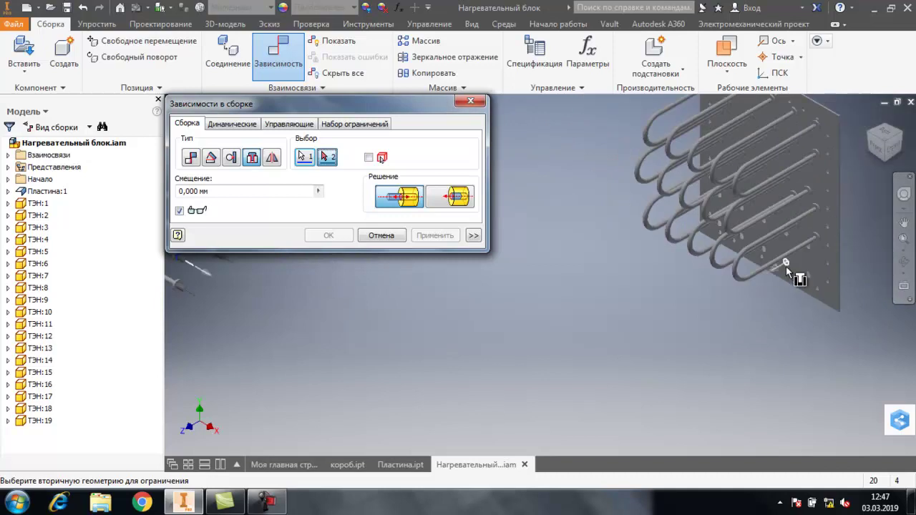
pyautogui.click(718, 225)
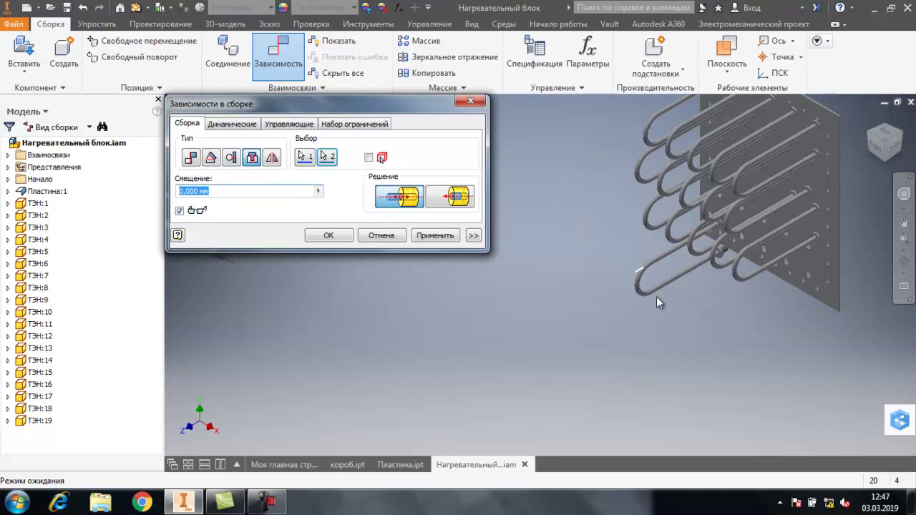
pyautogui.click(380, 235)
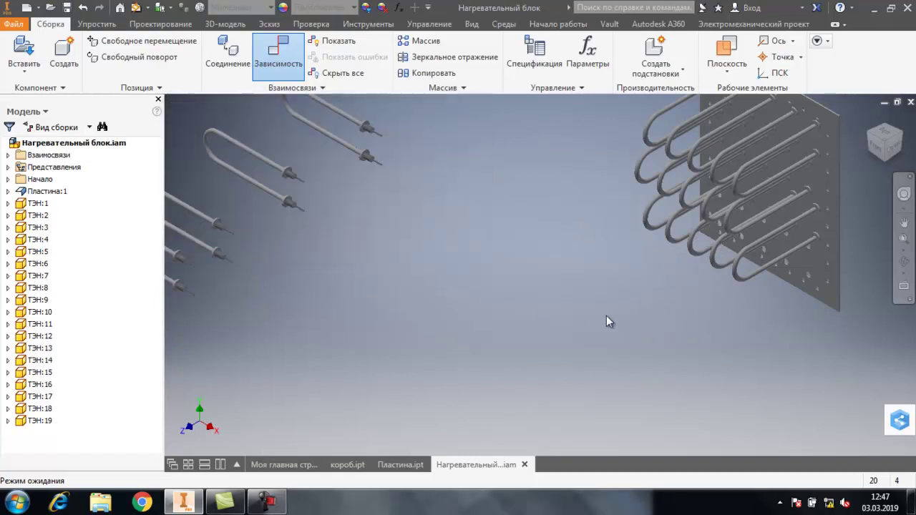
# - Apply an Insert constraint between a free ТЭН's lower thread edge and the first large hole of the fourth row, nearest the plate's side edge
pyautogui.scroll(5, 284, 201)
pyautogui.press('c')
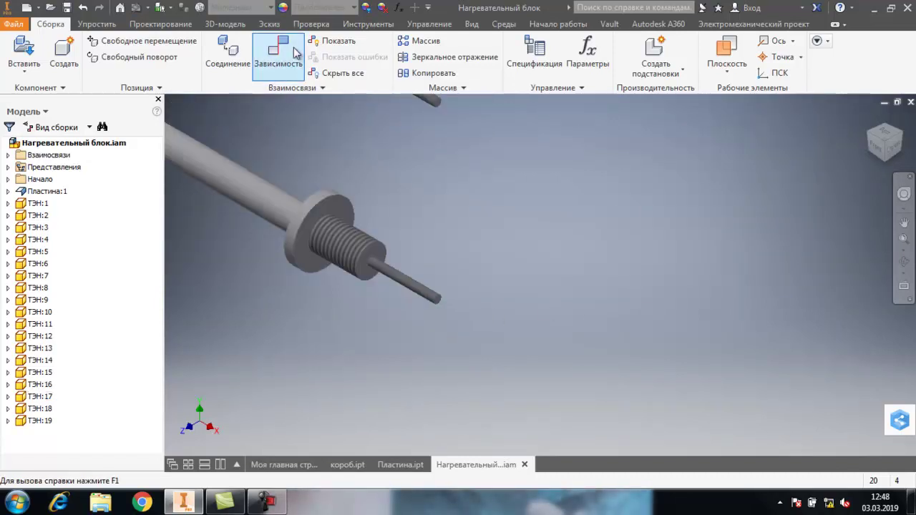
pyautogui.click(252, 157)
pyautogui.moveTo(332, 109); pyautogui.dragTo(167, 52)
pyautogui.click(317, 221)
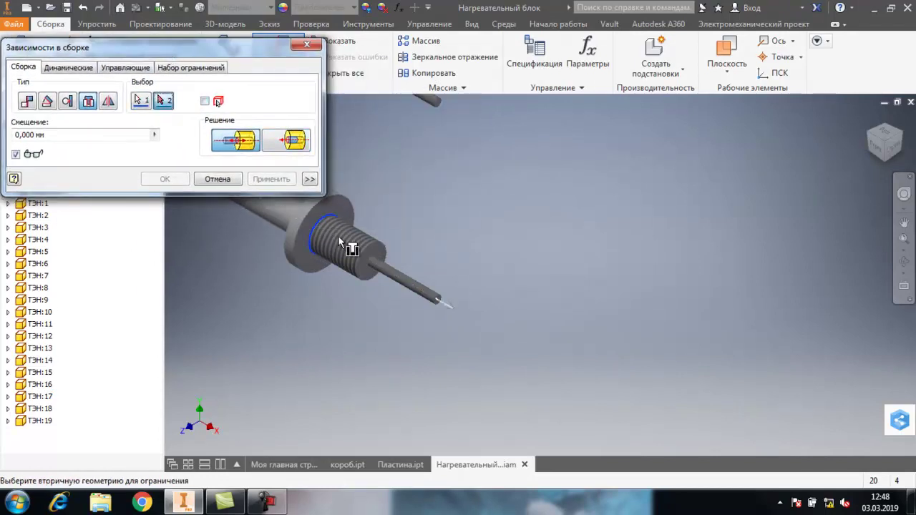
pyautogui.scroll(-5, 525, 248)
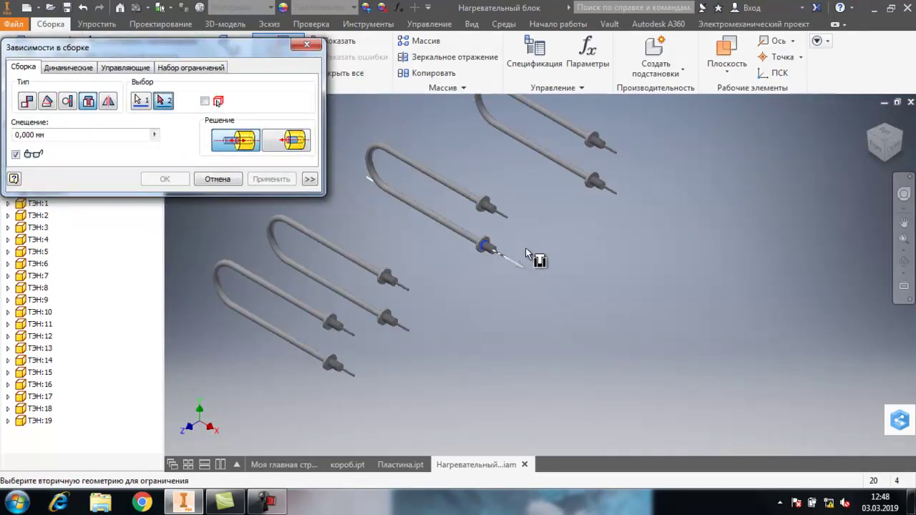
pyautogui.click(869, 153)
pyautogui.scroll(5, 558, 336)
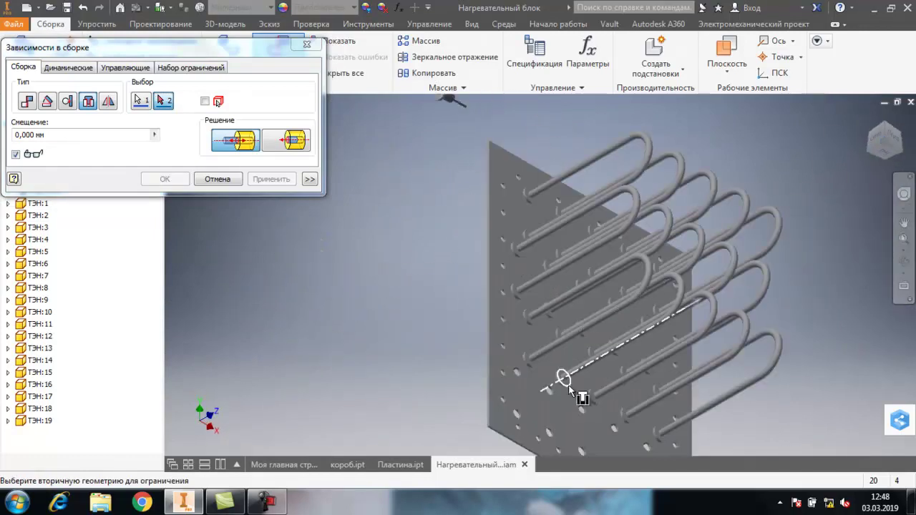
pyautogui.click(516, 416)
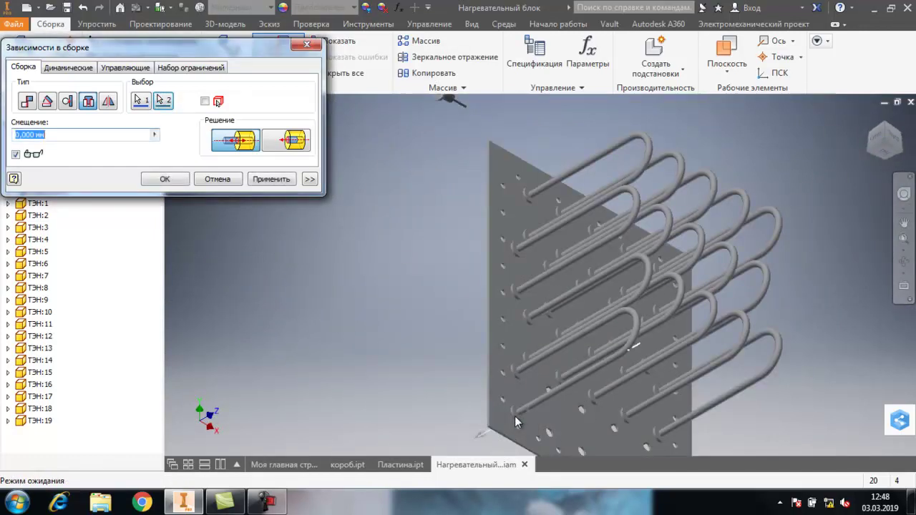
pyautogui.click(284, 180)
# - Fit another free ТЭН into the second large hole position of the fourth row with an Insert constraint on its lower thread edge
pyautogui.scroll(-3, 387, 181)
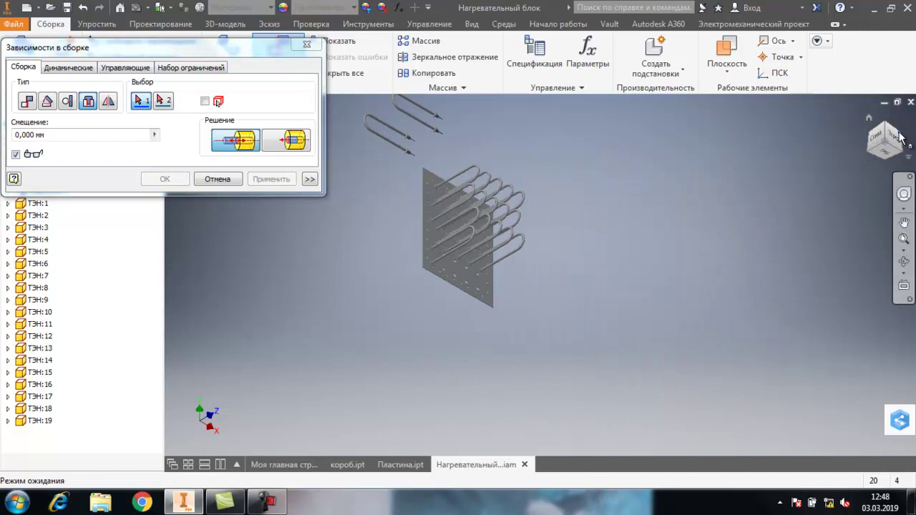
pyautogui.click(866, 154)
pyautogui.scroll(5, 378, 321)
pyautogui.scroll(-3, 360, 326)
pyautogui.scroll(5, 302, 318)
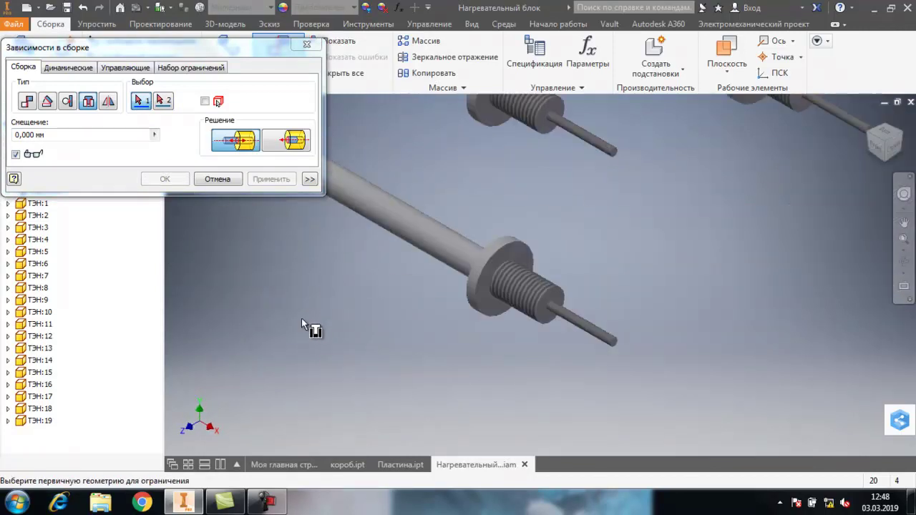
pyautogui.click(494, 281)
pyautogui.scroll(-6, 673, 264)
pyautogui.scroll(6, 749, 294)
pyautogui.scroll(-2, 734, 280)
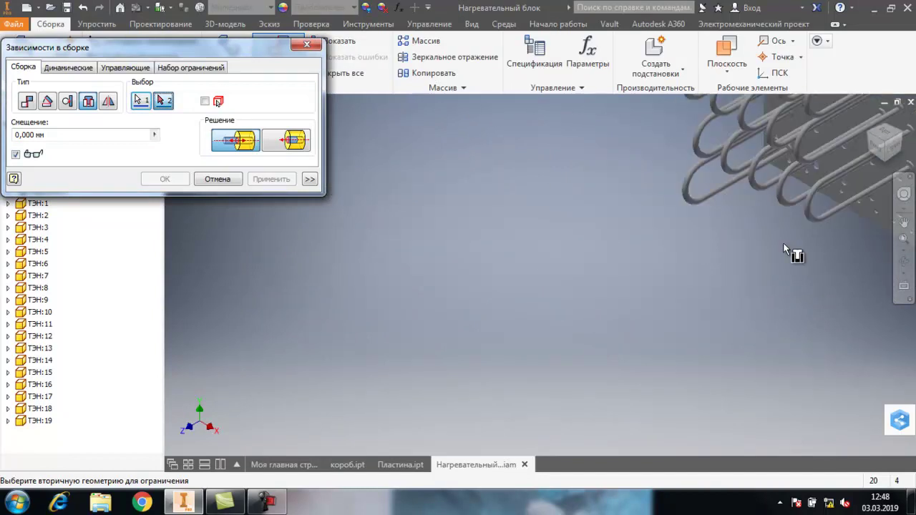
pyautogui.click(871, 150)
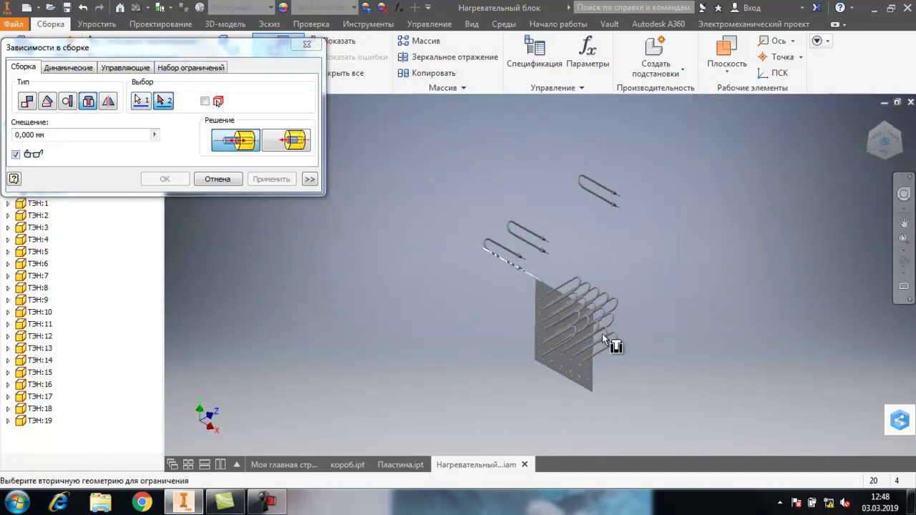
pyautogui.scroll(3, 547, 364)
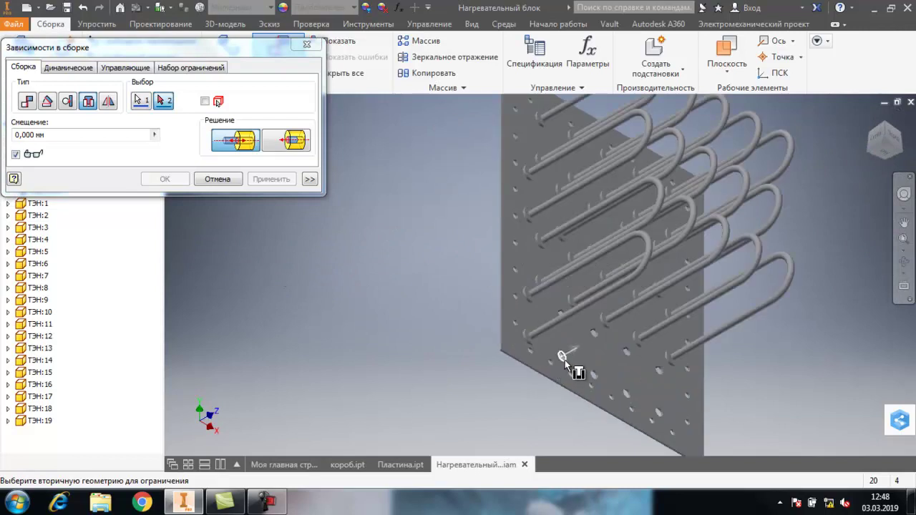
pyautogui.click(564, 357)
pyautogui.click(271, 179)
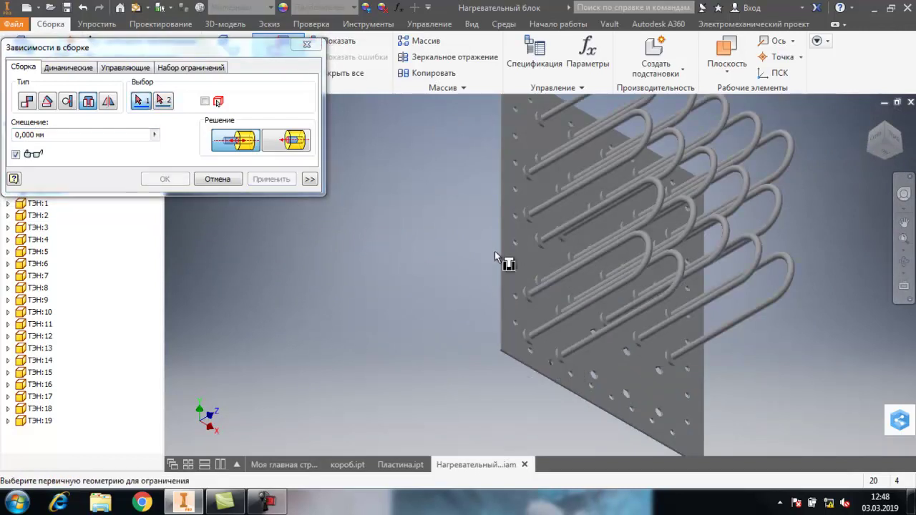
# - Apply an Insert constraint between a free ТЭН's lower thread edge and the third large hole position of the fourth row
pyautogui.click(899, 139)
pyautogui.scroll(5, 425, 327)
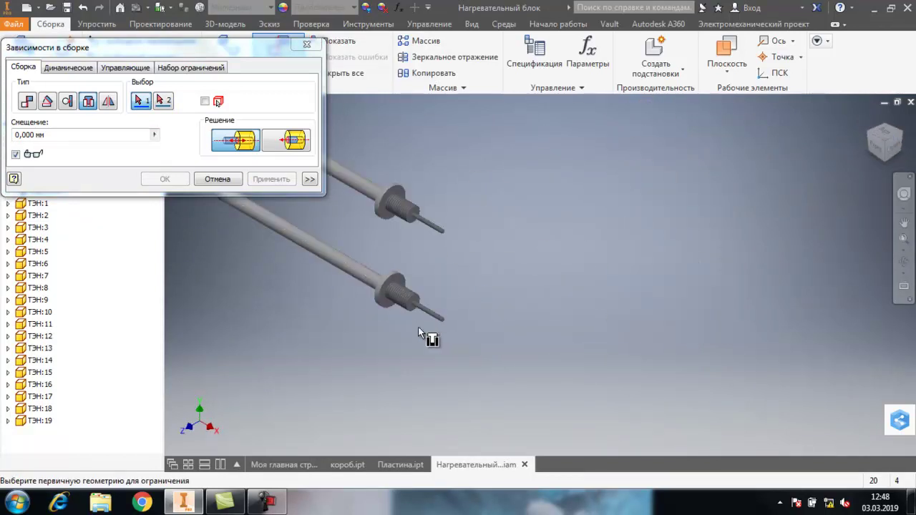
pyautogui.scroll(5, 424, 327)
pyautogui.click(426, 261)
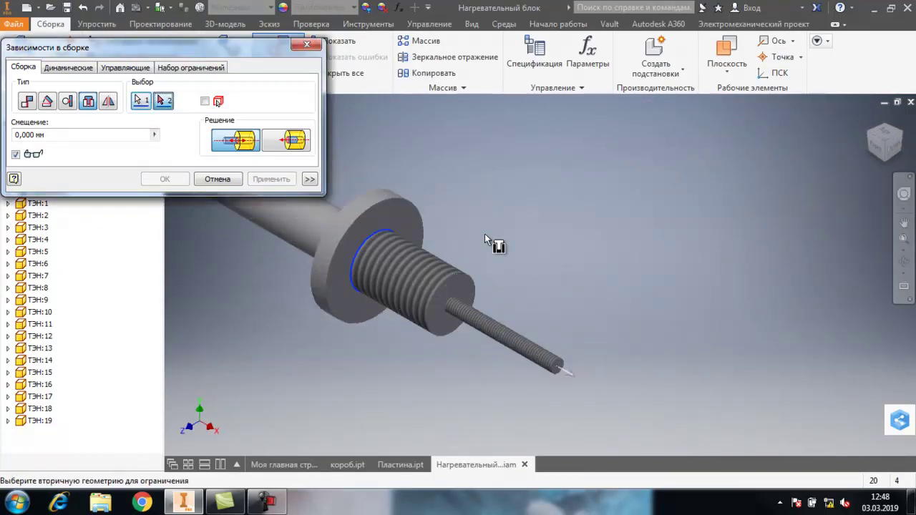
pyautogui.scroll(-5, 404, 251)
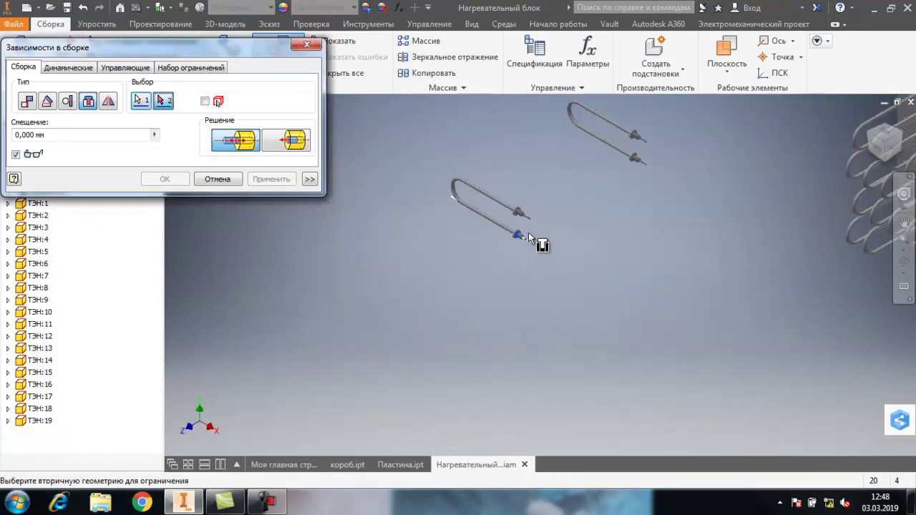
pyautogui.click(869, 149)
pyautogui.scroll(5, 544, 388)
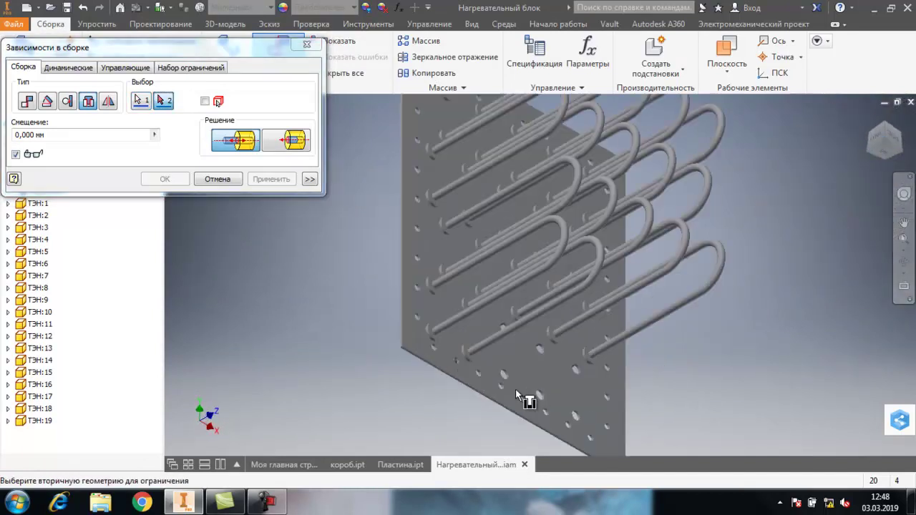
pyautogui.click(500, 378)
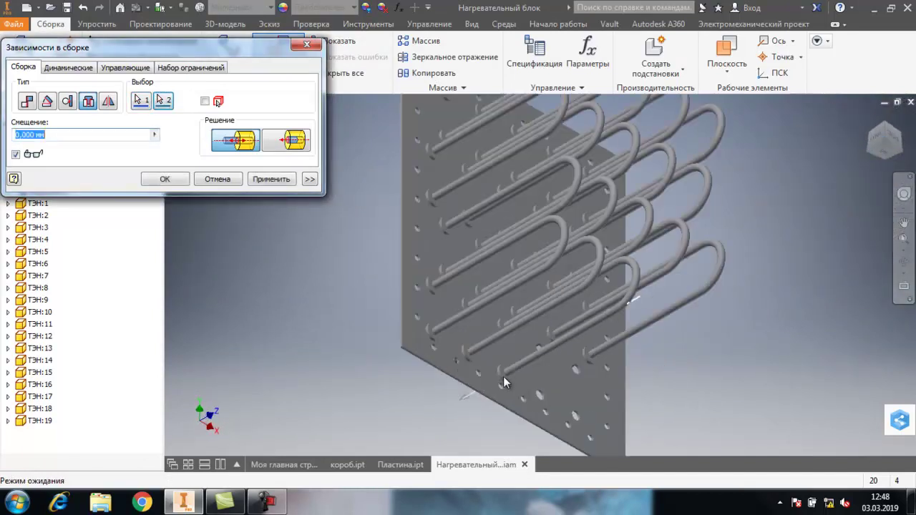
pyautogui.click(271, 179)
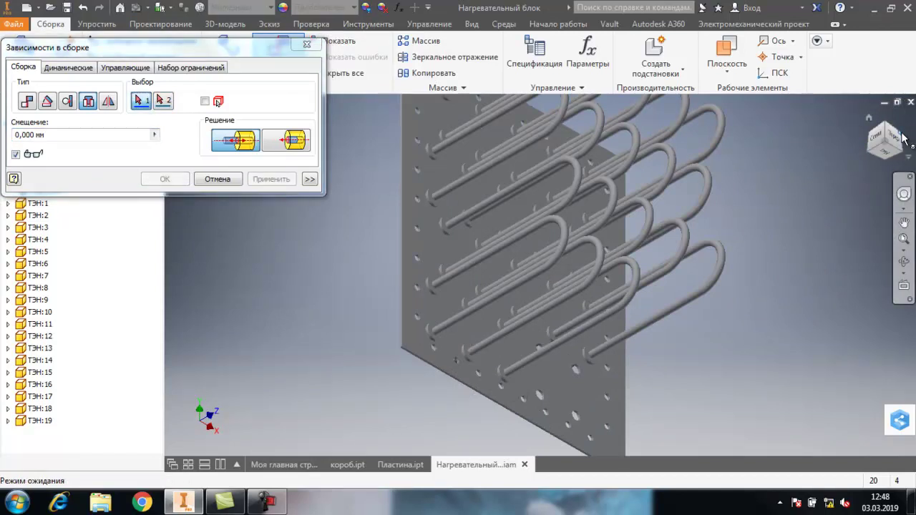
# - Fit the last free ТЭН into the fourth large hole position of the fourth row with an Insert constraint, and end constraint placement
pyautogui.scroll(-4, 545, 287)
pyautogui.scroll(5, 430, 256)
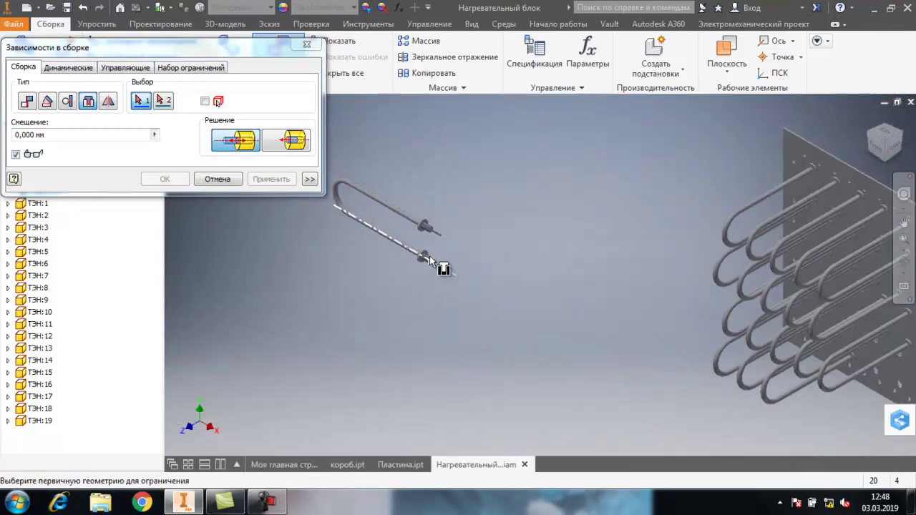
pyautogui.scroll(4, 406, 269)
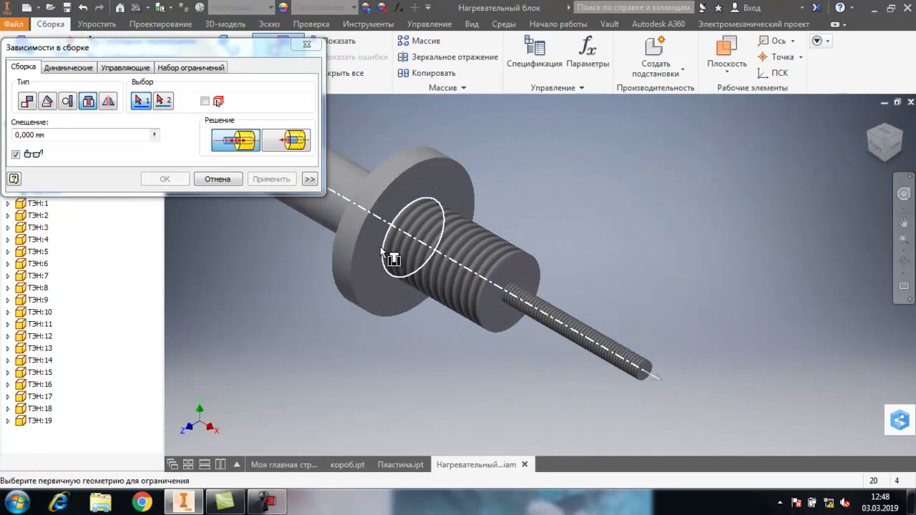
pyautogui.click(381, 248)
pyautogui.scroll(-5, 573, 238)
pyautogui.scroll(-3, 760, 199)
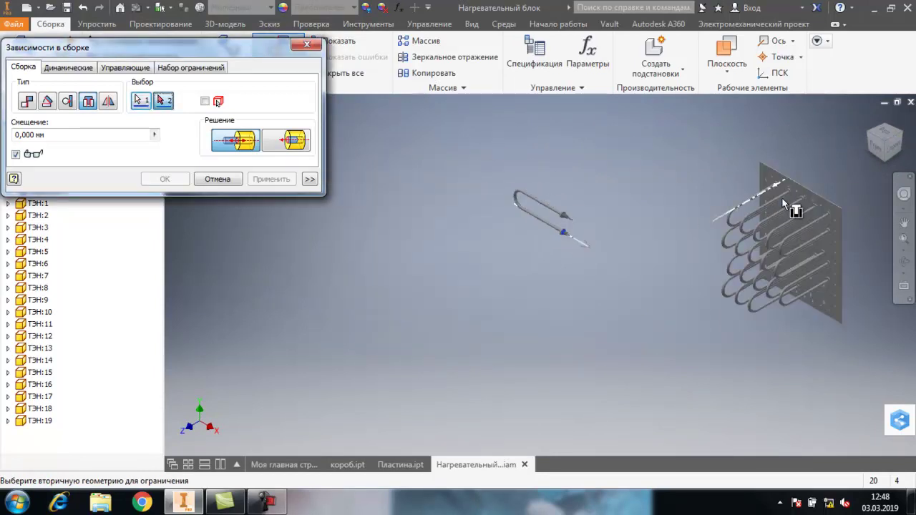
pyautogui.click(870, 154)
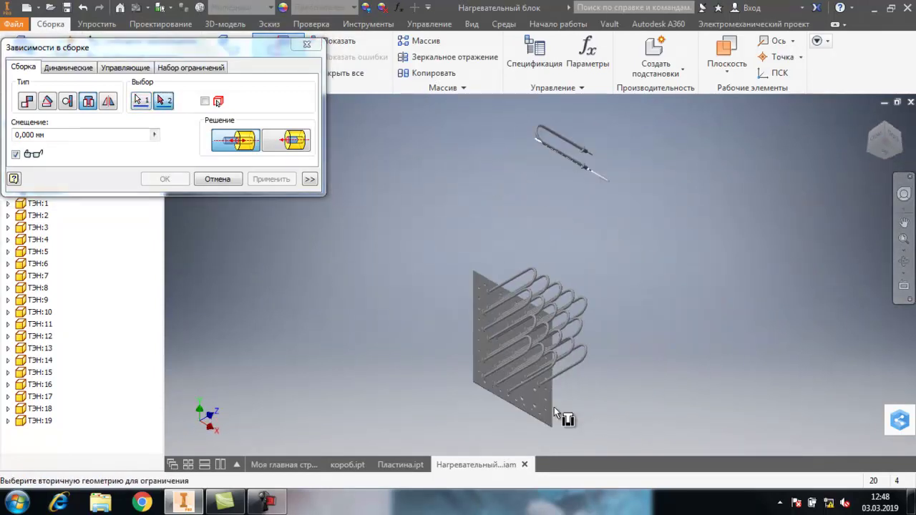
pyautogui.scroll(4, 501, 397)
pyautogui.click(439, 382)
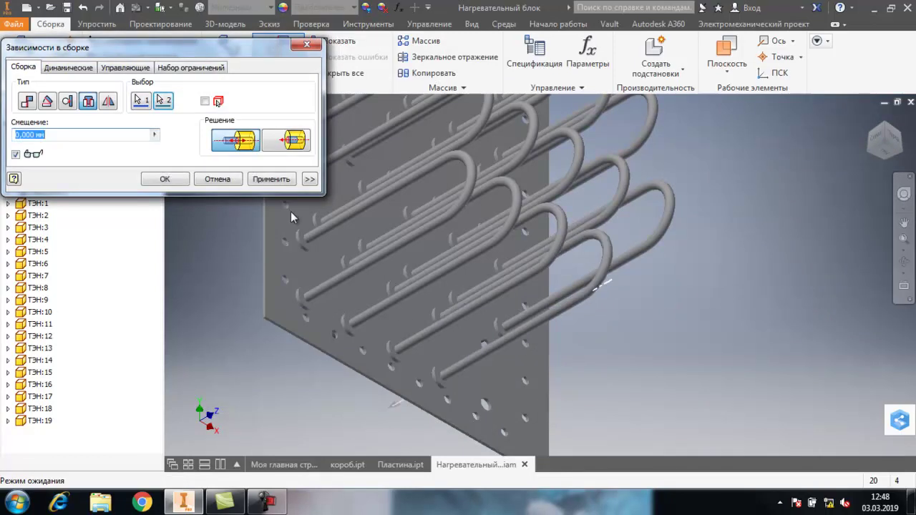
pyautogui.click(271, 179)
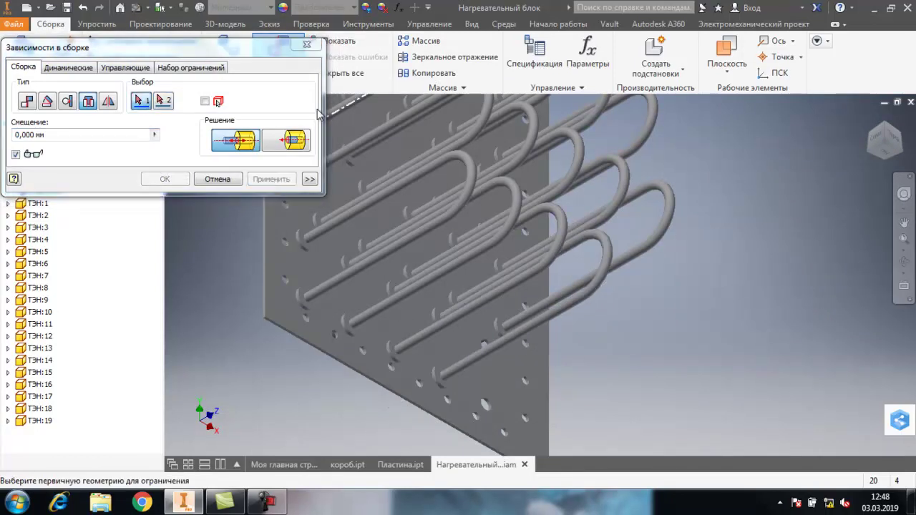
pyautogui.click(310, 47)
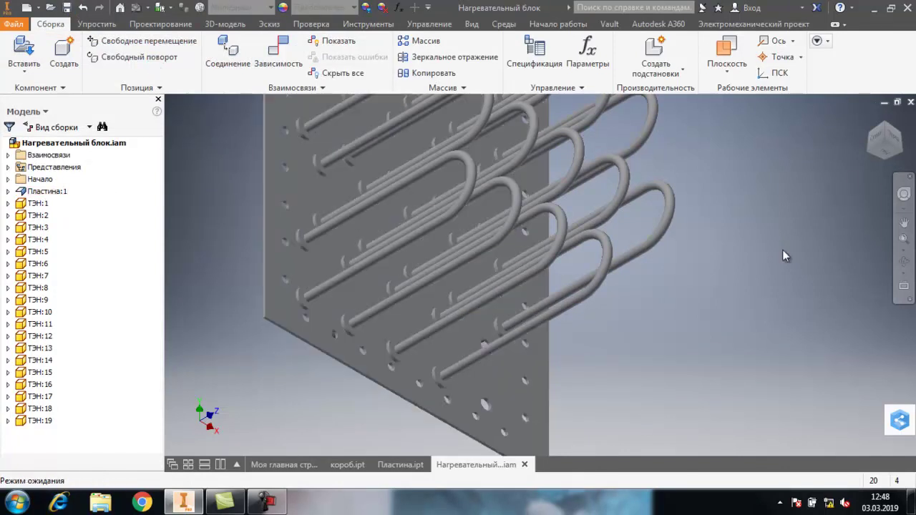
# - Examine the assembled heating block from both sides of the plate, checking the threaded ends and the looped elements
pyautogui.click(905, 138)
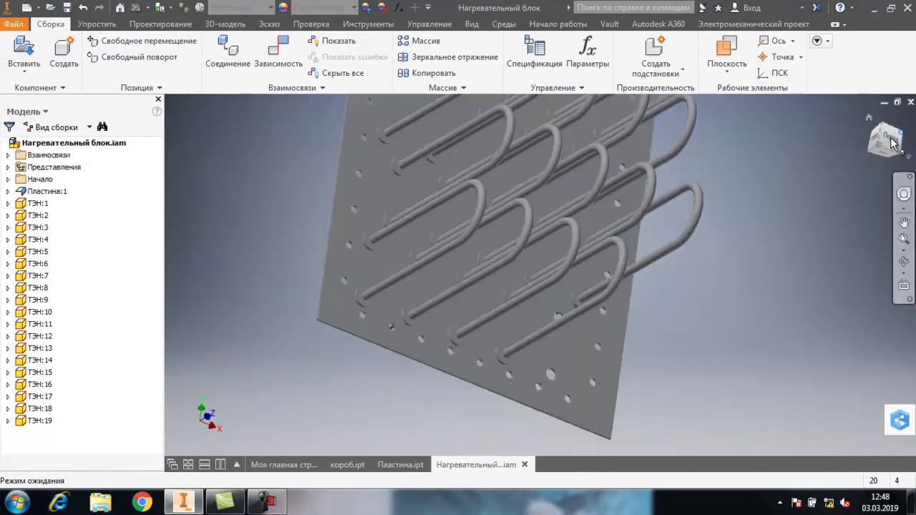
pyautogui.click(905, 143)
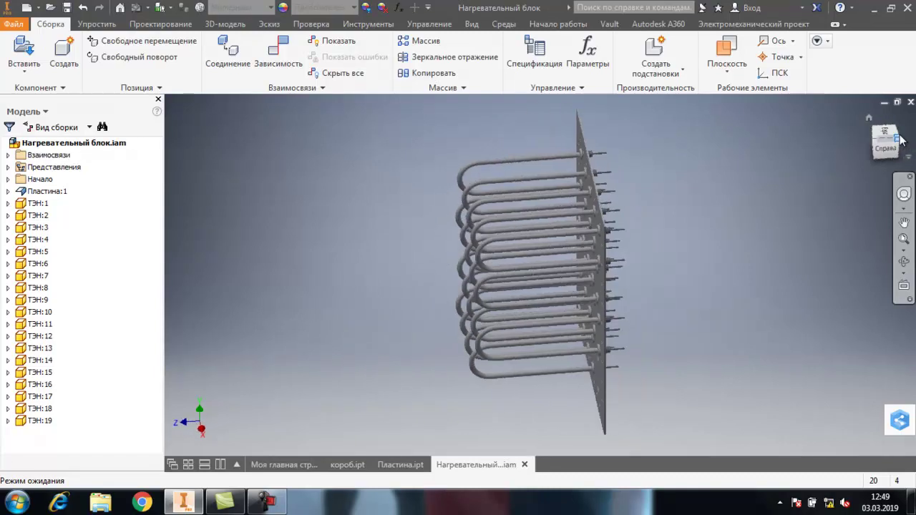
pyautogui.scroll(5, 534, 280)
pyautogui.scroll(-3, 481, 244)
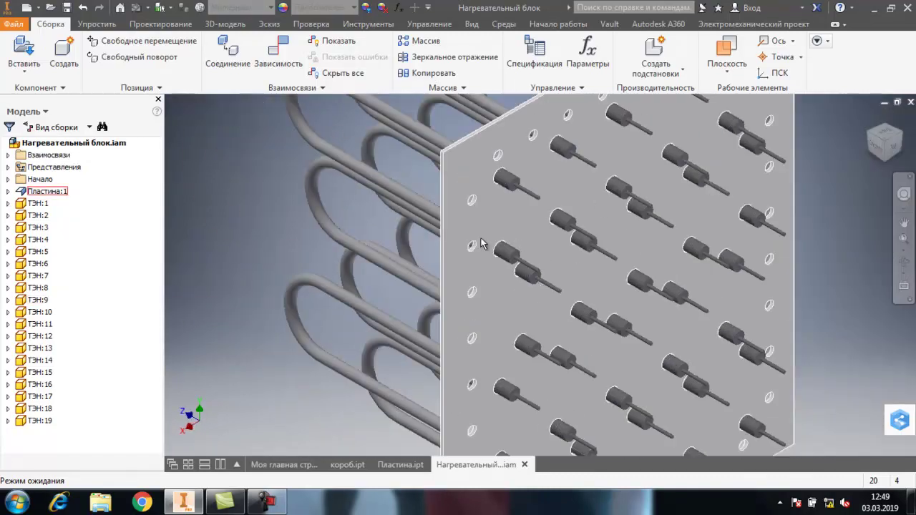
pyautogui.scroll(-5, 482, 244)
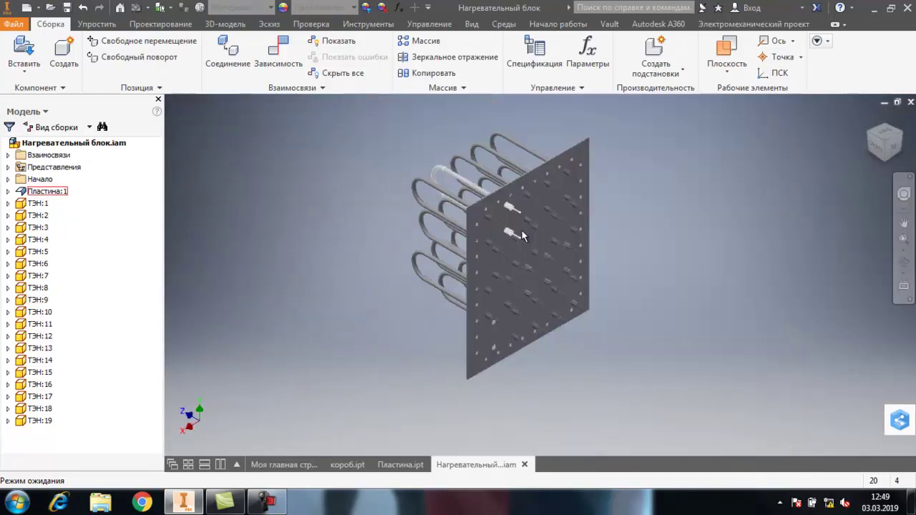
pyautogui.click(872, 139)
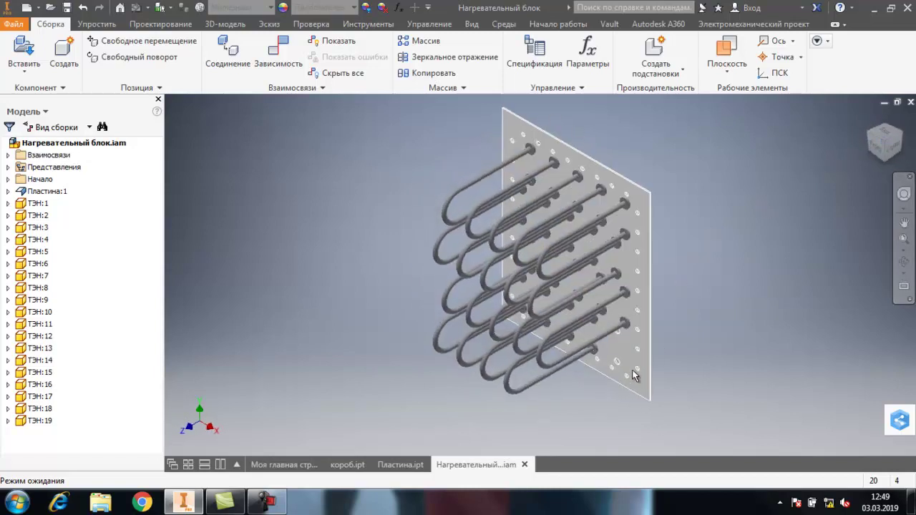